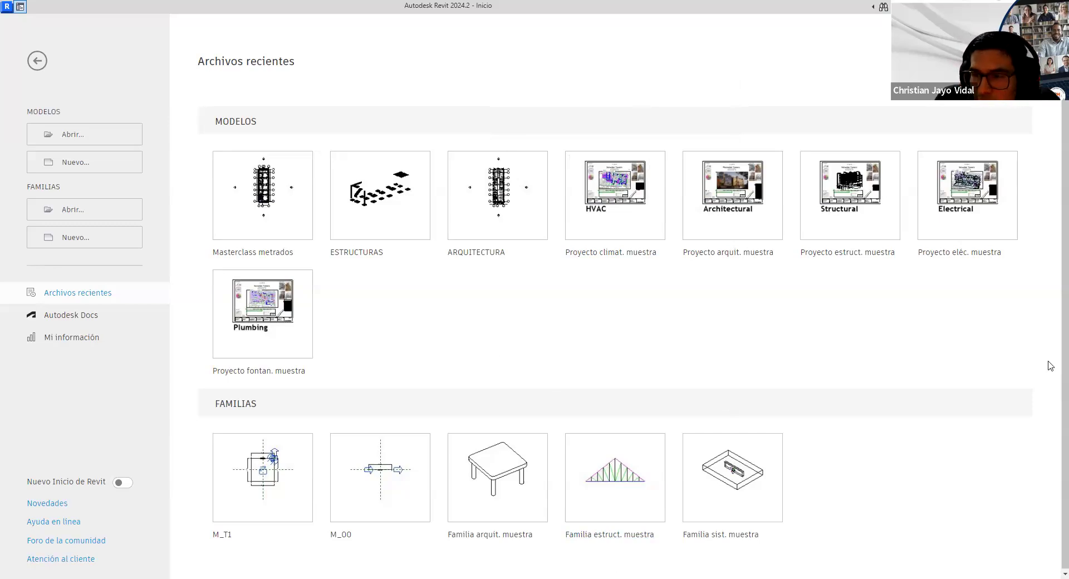
{"action": "mouse_move", "coordinate": [59, 92]}
{"action": "left_mouse_down"}
{"action": "mouse_move", "coordinate": [17, 114]}
{"action": "mouse_move", "coordinate": [68, 99]}
{"action": "mouse_move", "coordinate": [56, 86]}
{"action": "left_mouse_up"}
{"action": "mouse_move", "coordinate": [59, 175]}
{"action": "left_mouse_down"}
{"action": "mouse_move", "coordinate": [31, 196]}
{"action": "mouse_move", "coordinate": [58, 179]}
{"action": "left_mouse_up"}
{"action": "mouse_move", "coordinate": [150, 130]}
{"action": "left_mouse_down"}
{"action": "mouse_move", "coordinate": [157, 137]}
{"action": "mouse_move", "coordinate": [166, 126]}
{"action": "left_mouse_up"}
{"action": "left_click_drag", "start_coordinate": [155, 222], "coordinate": [170, 207]}
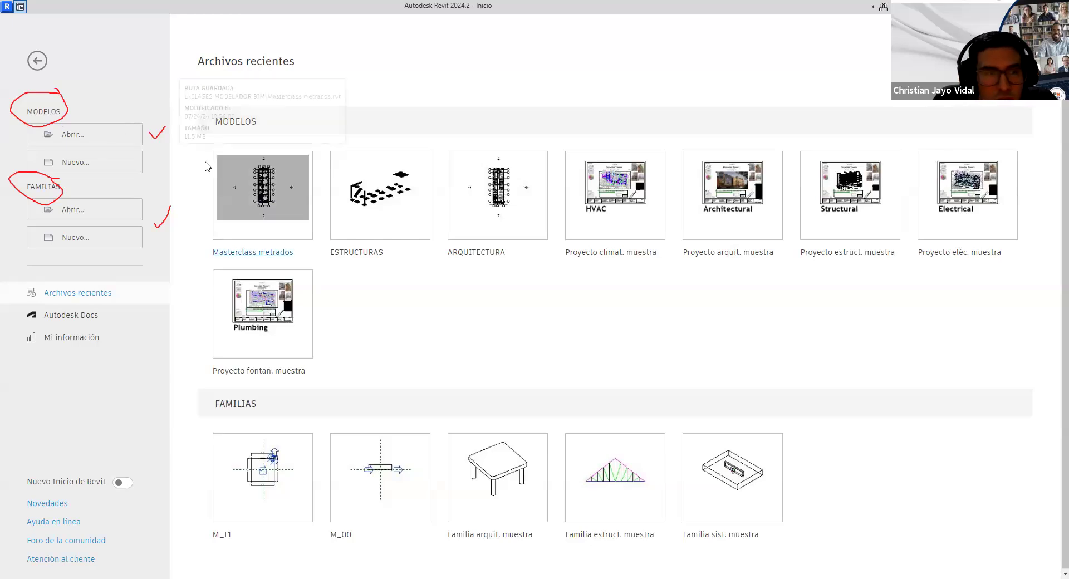
Look at the dialog for opening a model and the template choices for a new project, then close both without creating anything
{"action": "left_click", "coordinate": [115, 136]}
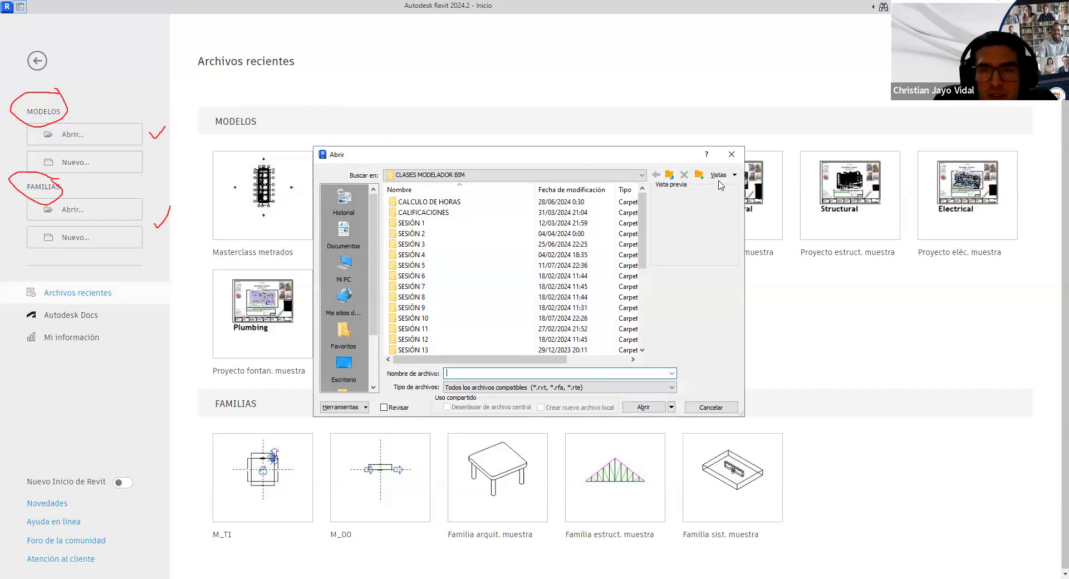
{"action": "left_click", "coordinate": [733, 158]}
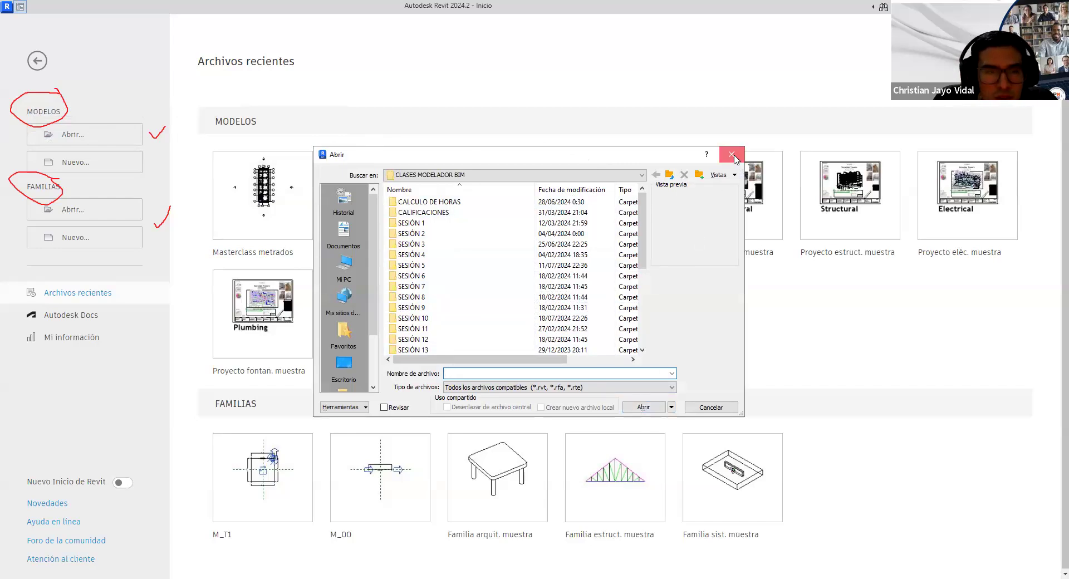
{"action": "left_click", "coordinate": [113, 170]}
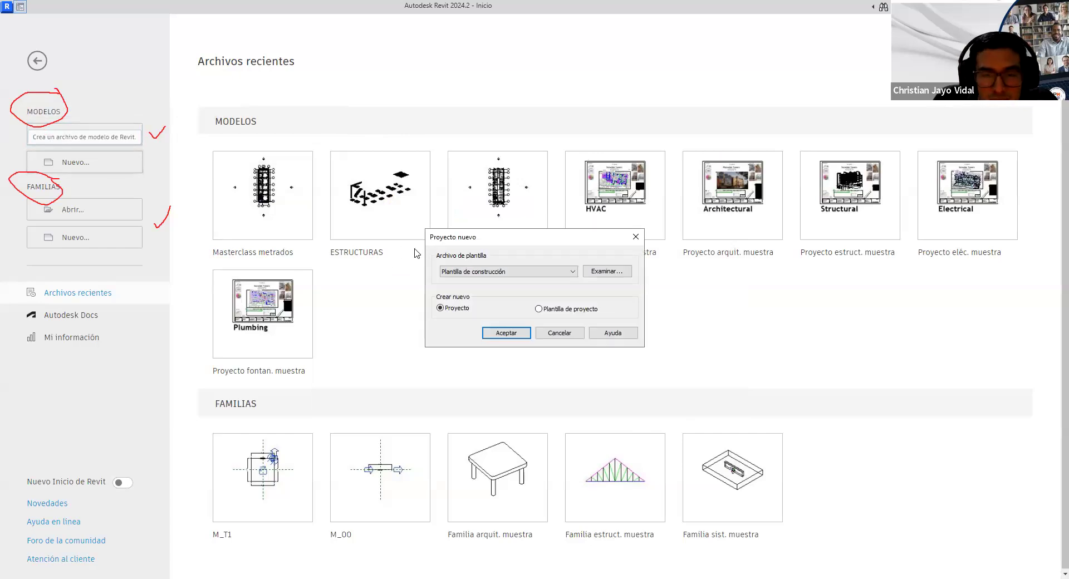
{"action": "left_click", "coordinate": [530, 272]}
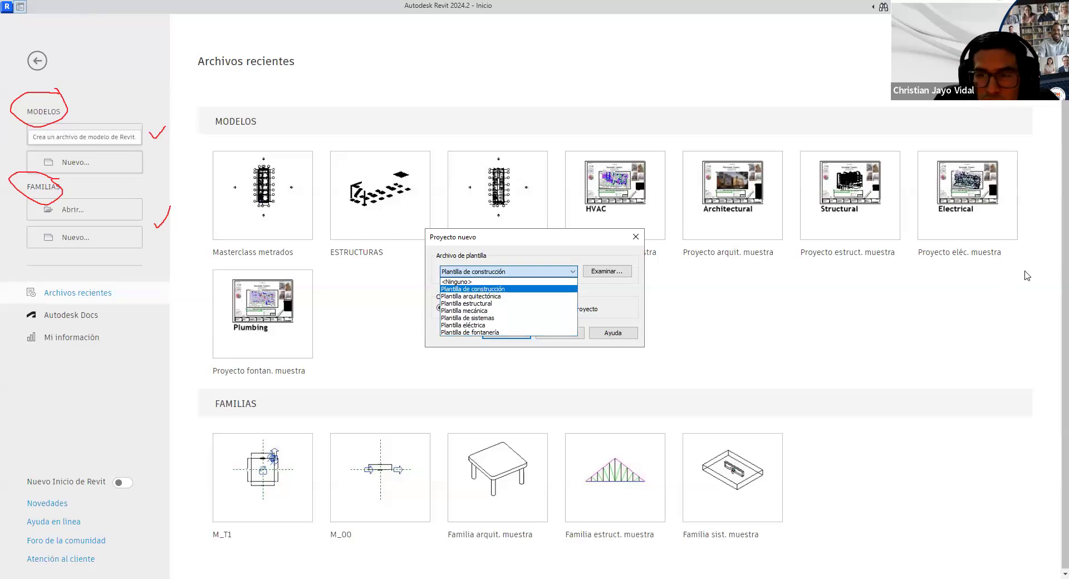
{"action": "mouse_move", "coordinate": [613, 256]}
{"action": "left_mouse_down"}
{"action": "mouse_move", "coordinate": [585, 259]}
{"action": "mouse_move", "coordinate": [598, 283]}
{"action": "mouse_move", "coordinate": [648, 268]}
{"action": "mouse_move", "coordinate": [607, 253]}
{"action": "left_mouse_up"}
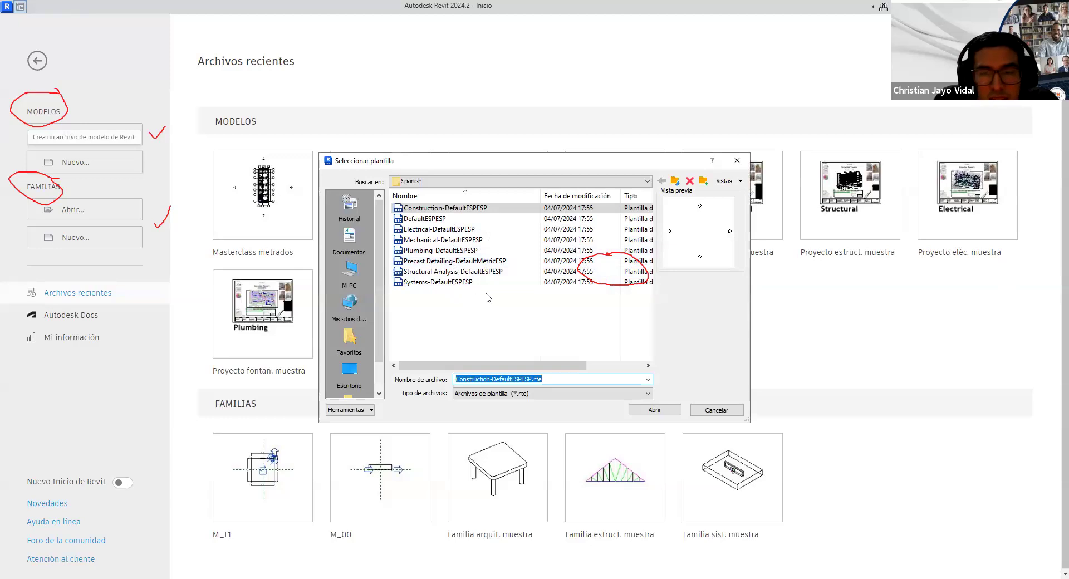
{"action": "left_click", "coordinate": [739, 161]}
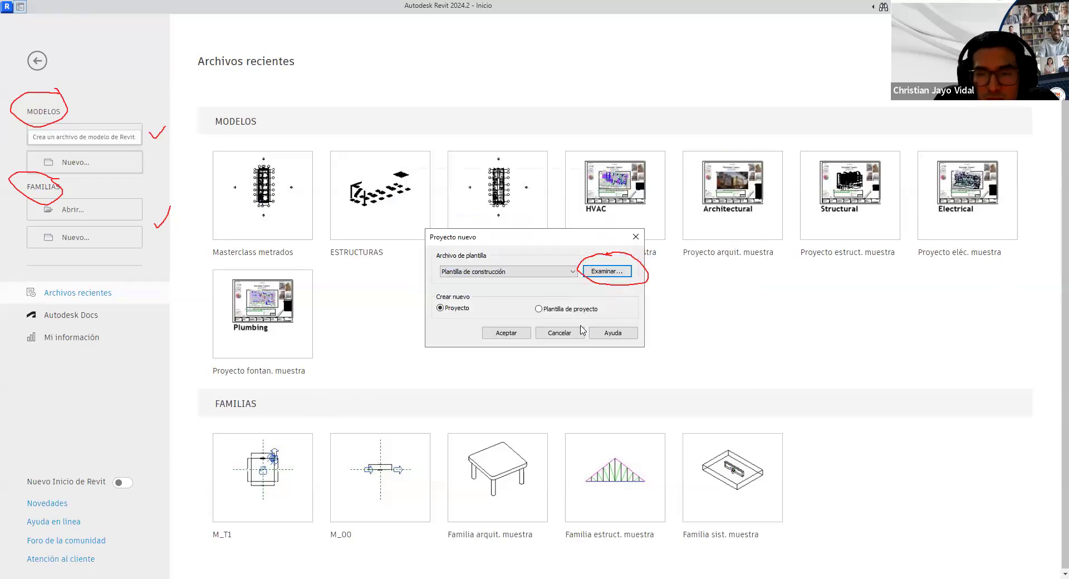
{"action": "left_click", "coordinate": [635, 238]}
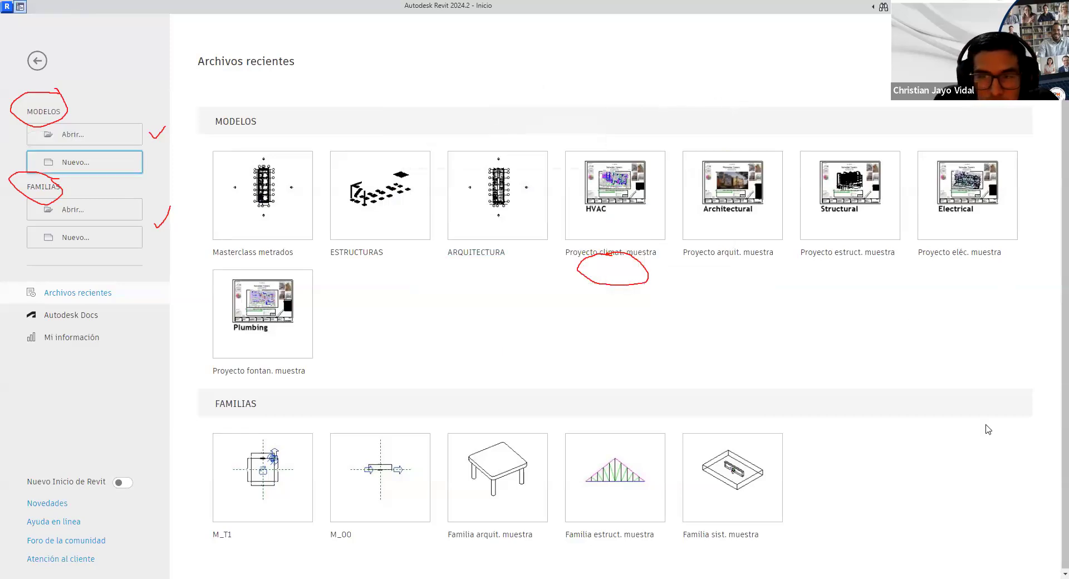
{"action": "mouse_move", "coordinate": [76, 183]}
{"action": "left_mouse_down"}
{"action": "mouse_move", "coordinate": [41, 171]}
{"action": "mouse_move", "coordinate": [23, 190]}
{"action": "mouse_move", "coordinate": [76, 181]}
{"action": "left_mouse_up"}
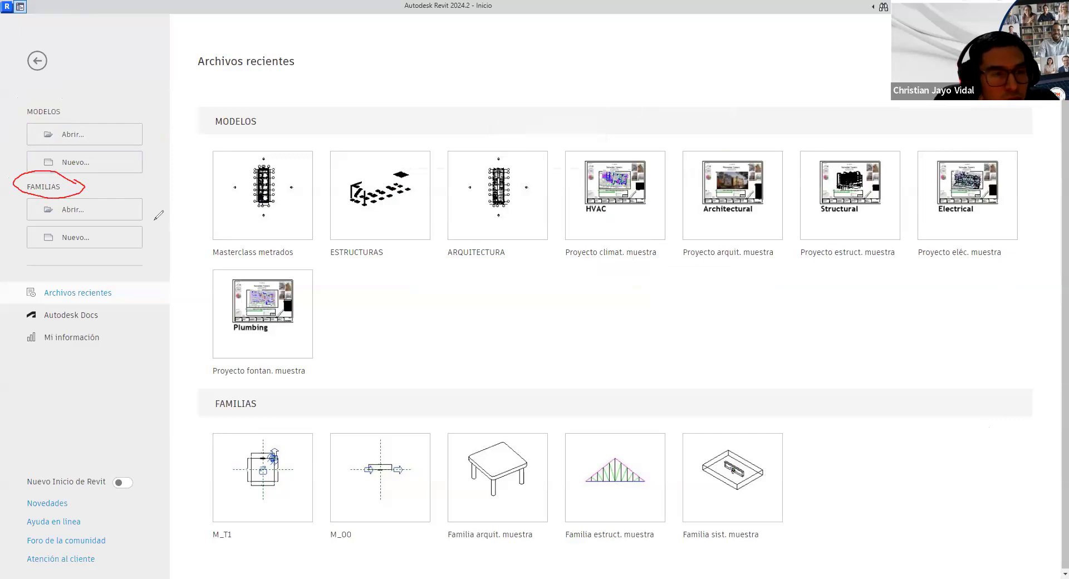
{"action": "left_click_drag", "start_coordinate": [154, 221], "coordinate": [177, 211]}
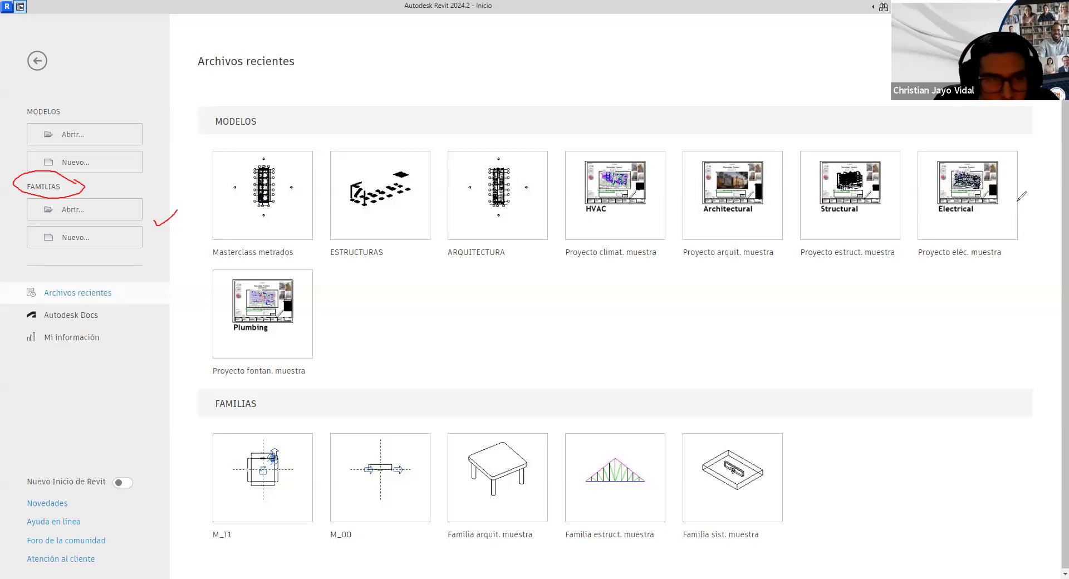
View the dialog for opening an existing family file and close it
{"action": "left_click", "coordinate": [119, 209]}
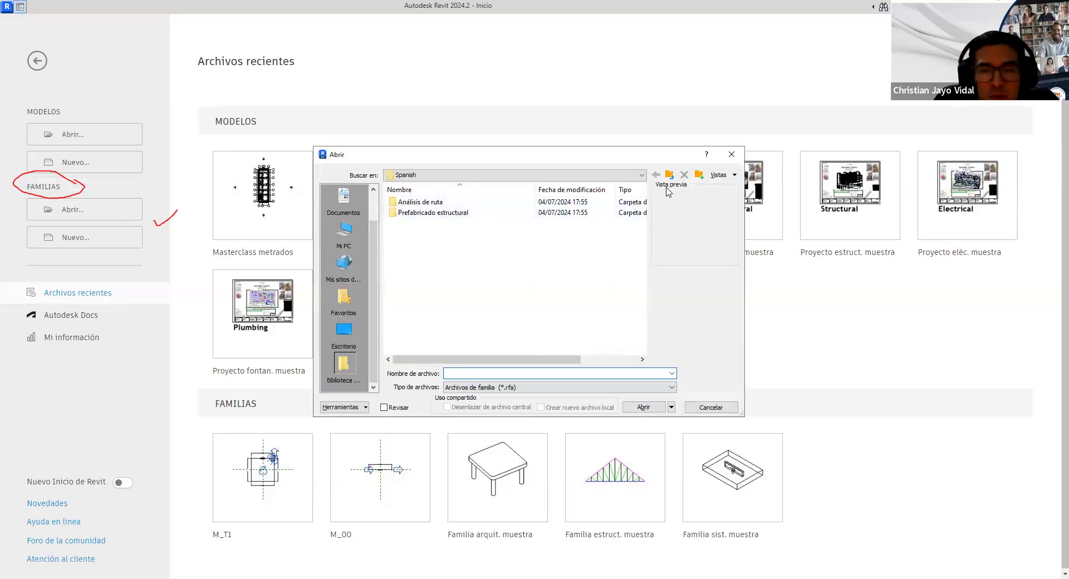
{"action": "left_click", "coordinate": [731, 155]}
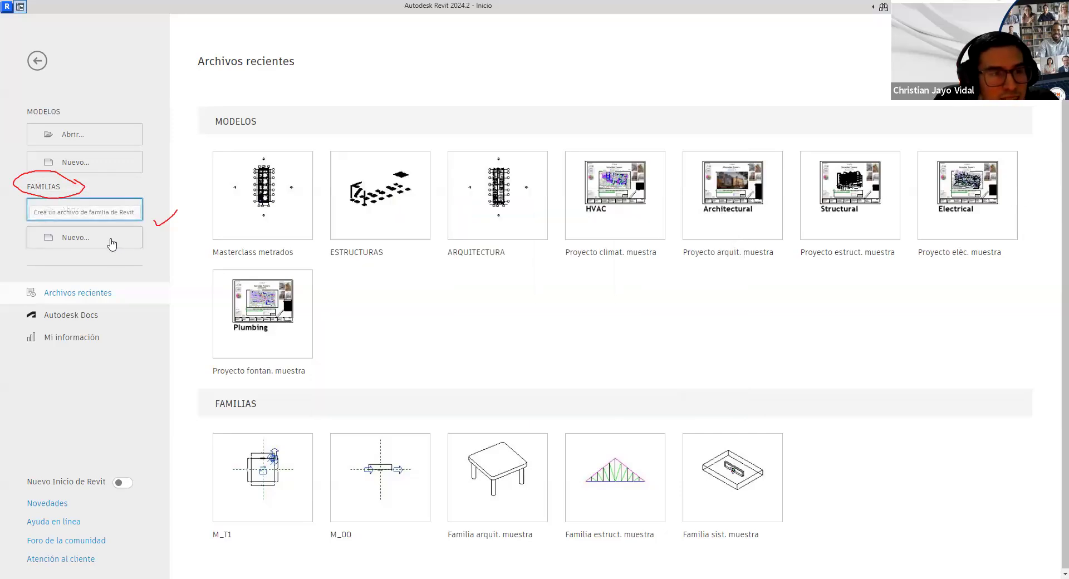
Start a new family, browse to the English folder of Family Templates and preview the Metric Column template
{"action": "left_click", "coordinate": [111, 243]}
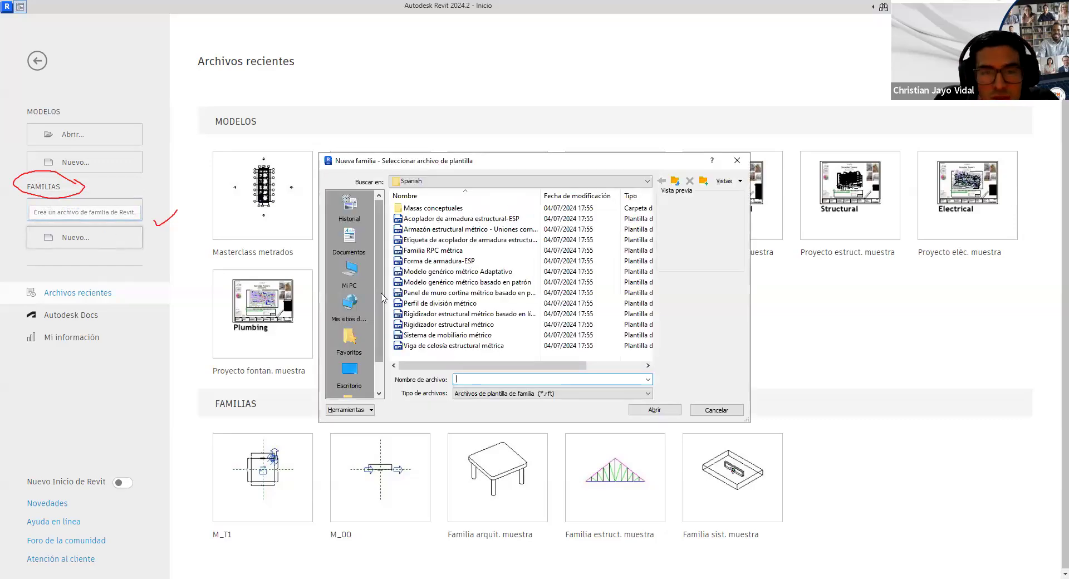
{"action": "left_click", "coordinate": [438, 221]}
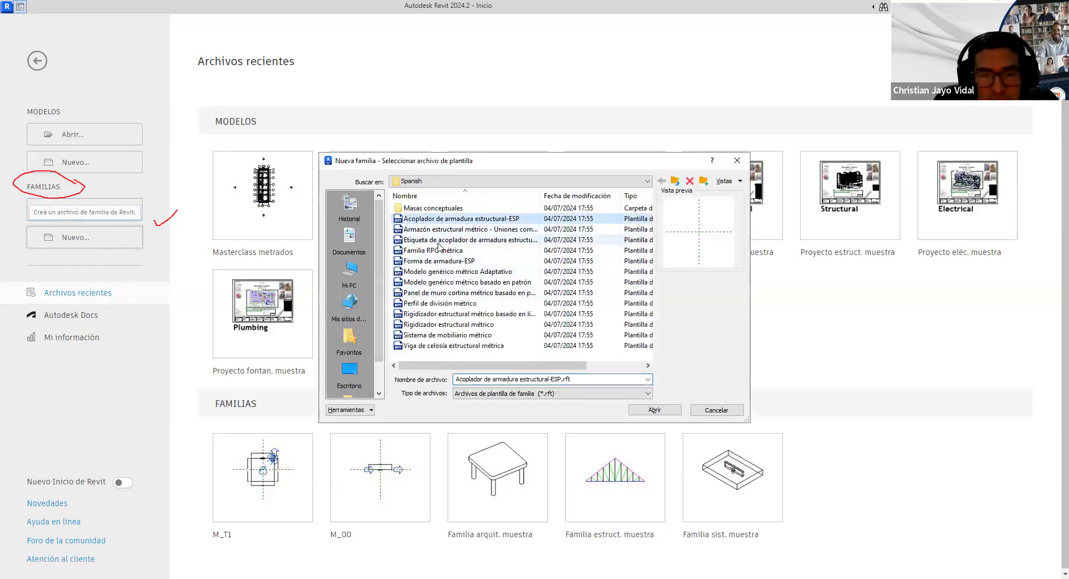
{"action": "left_click", "coordinate": [674, 181]}
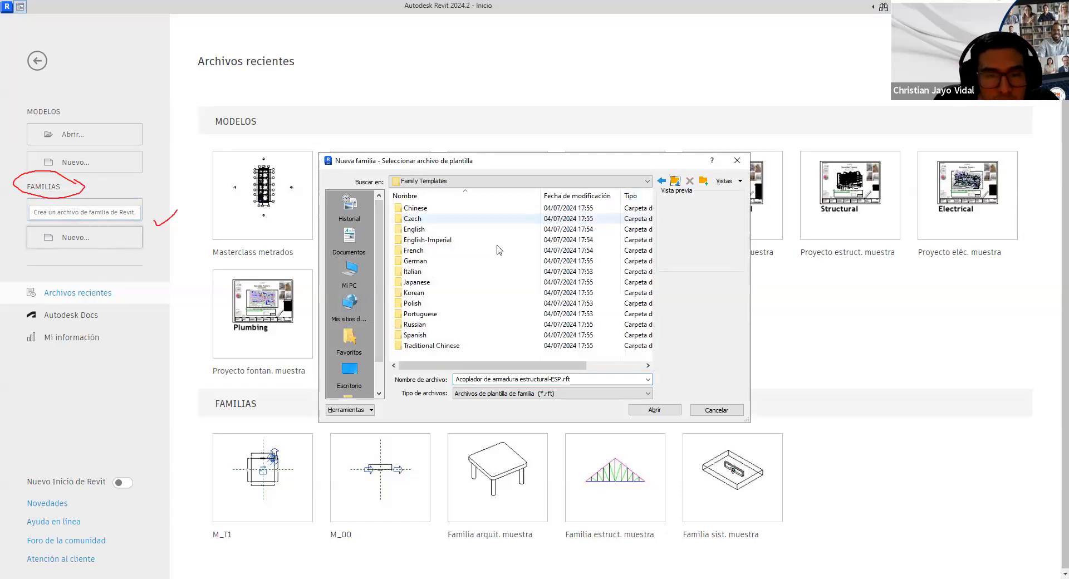
{"action": "double_click", "coordinate": [445, 229]}
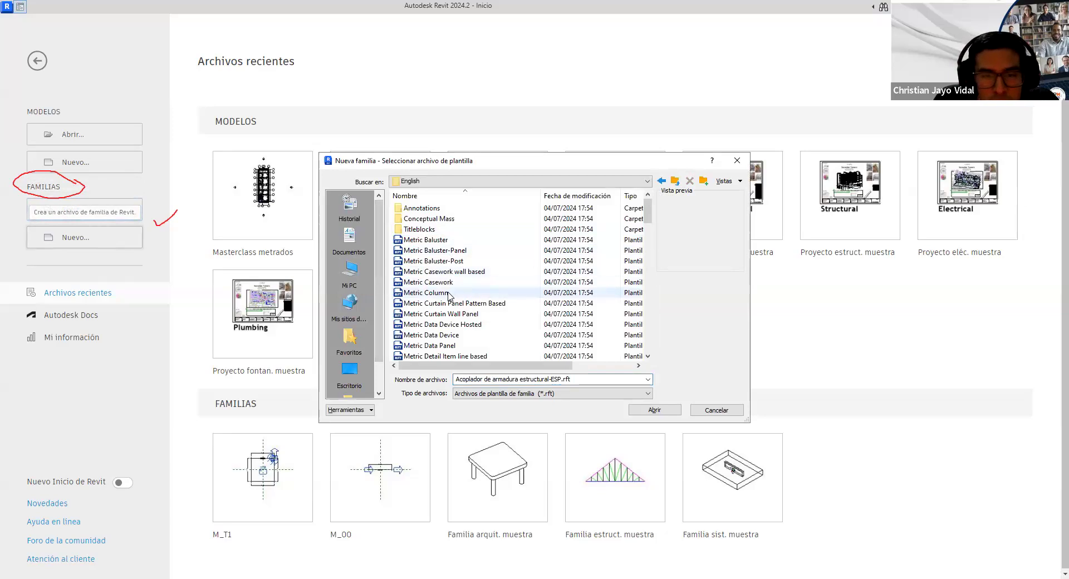
{"action": "left_click", "coordinate": [449, 293]}
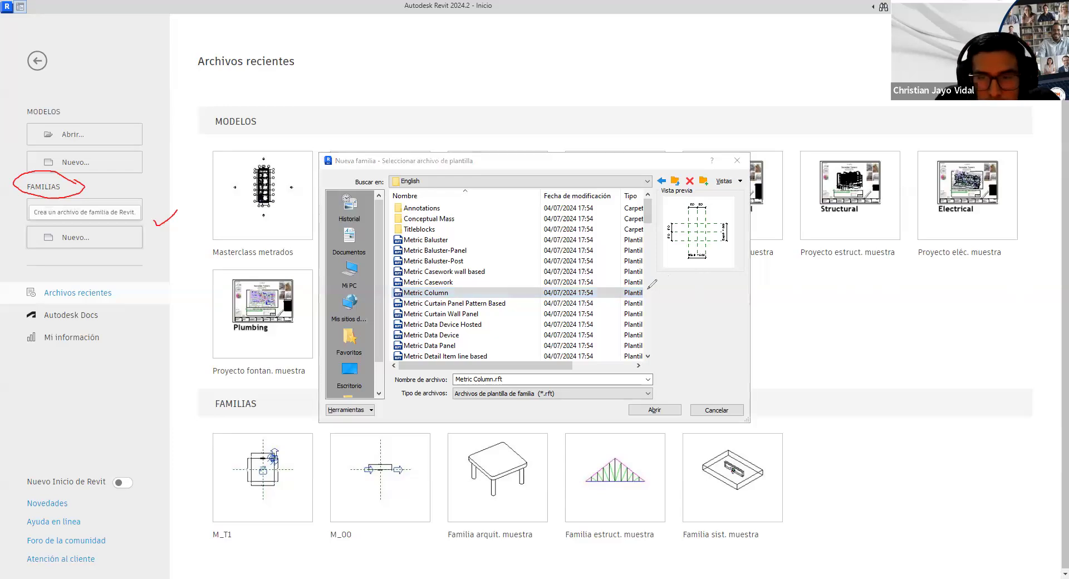
{"action": "left_click_drag", "start_coordinate": [648, 288], "coordinate": [681, 272]}
{"action": "left_click_drag", "start_coordinate": [403, 299], "coordinate": [454, 294]}
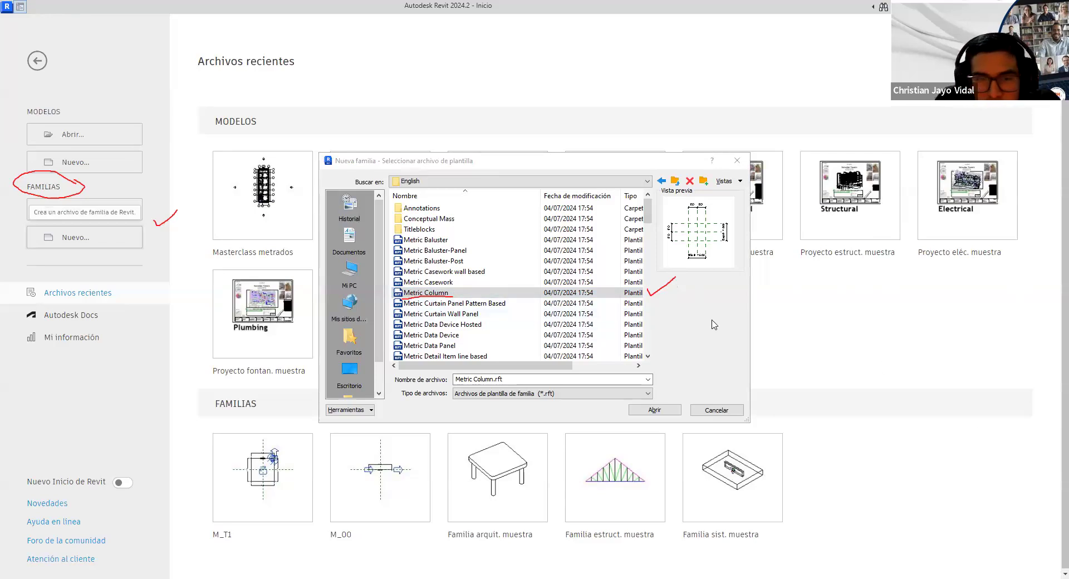
Preview the Metric Door and Metric Furniture family templates in the English folder
{"action": "scroll", "coordinate": [532, 281], "scroll_direction": "down", "scroll_amount": 4}
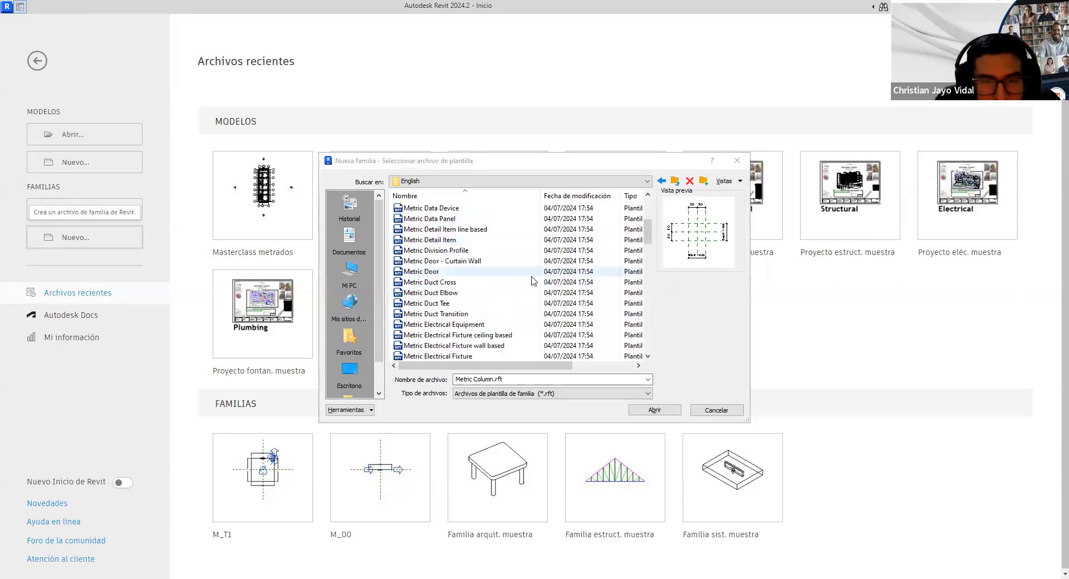
{"action": "left_click", "coordinate": [436, 273]}
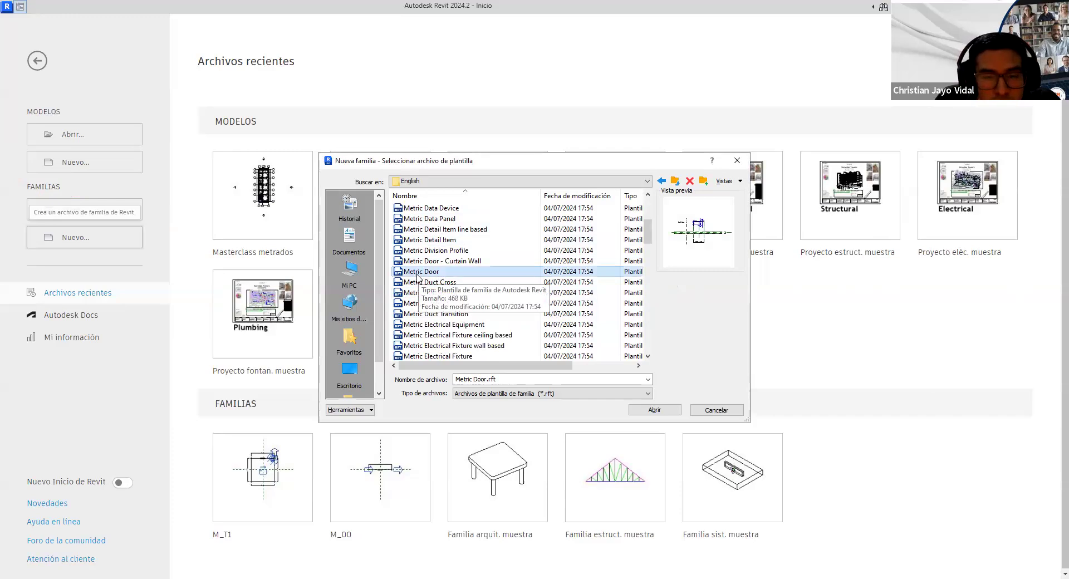
{"action": "scroll", "coordinate": [453, 281], "scroll_direction": "down", "scroll_amount": 2}
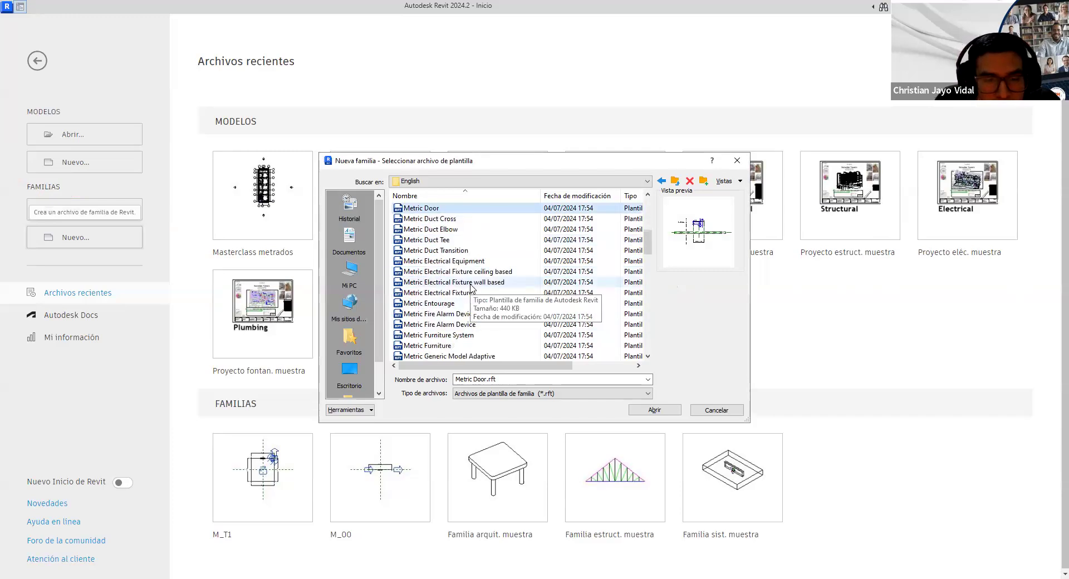
{"action": "scroll", "coordinate": [472, 289], "scroll_direction": "down", "scroll_amount": 2}
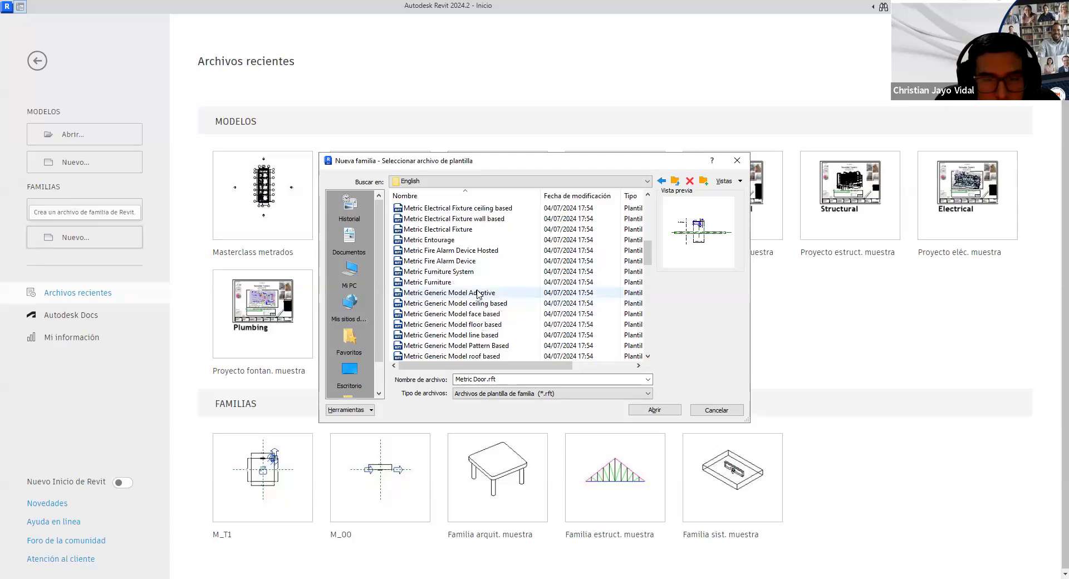
{"action": "left_click", "coordinate": [477, 282]}
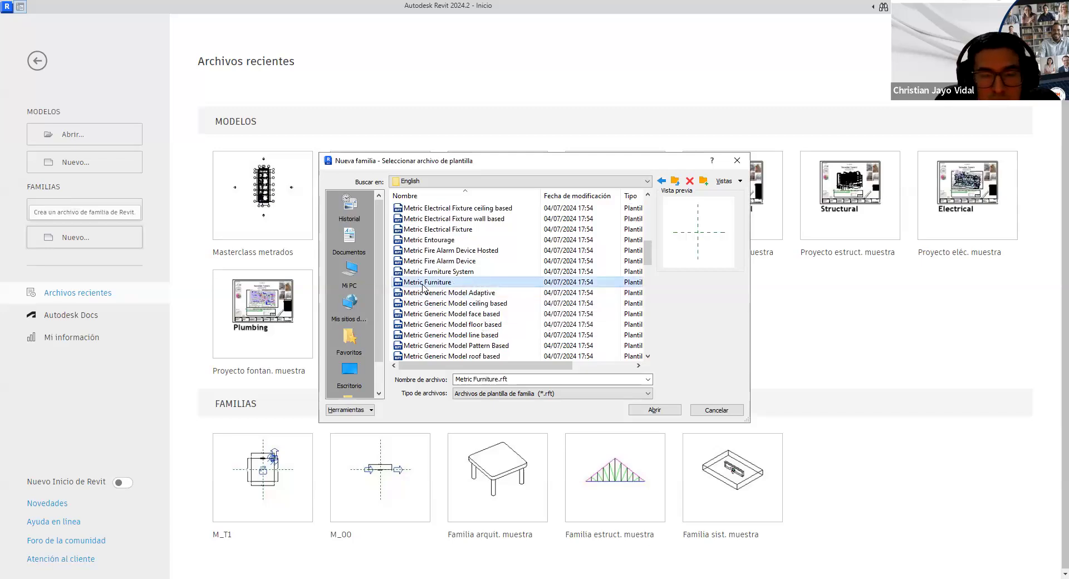
Examine the remaining English family templates, including the generic, adaptive, structural and window ones, then cancel the template selection
{"action": "scroll", "coordinate": [497, 285], "scroll_direction": "down", "scroll_amount": 2}
{"action": "scroll", "coordinate": [497, 286], "scroll_direction": "down", "scroll_amount": 1}
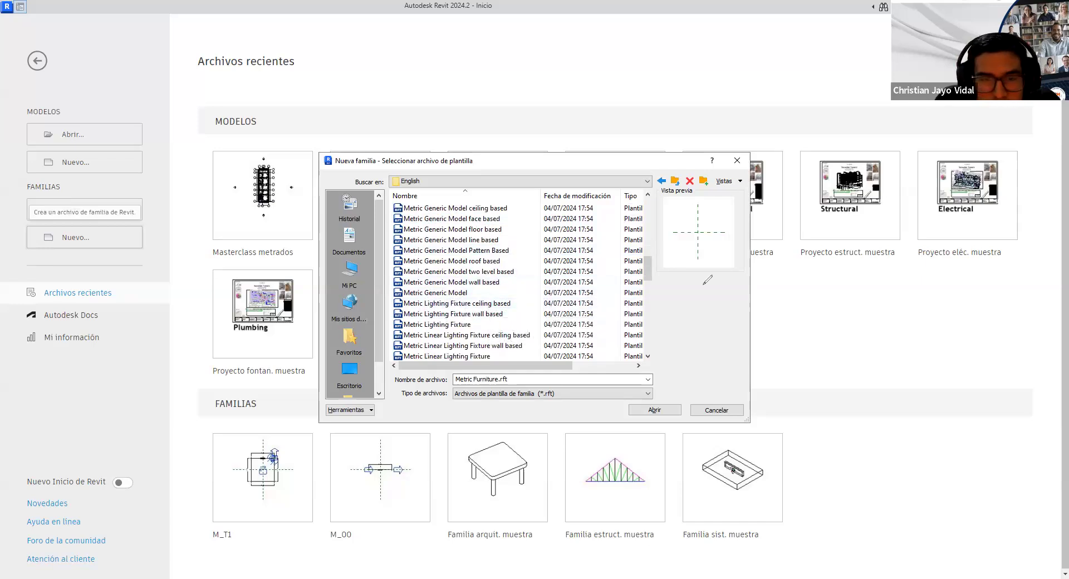
{"action": "left_click_drag", "start_coordinate": [399, 299], "coordinate": [467, 297]}
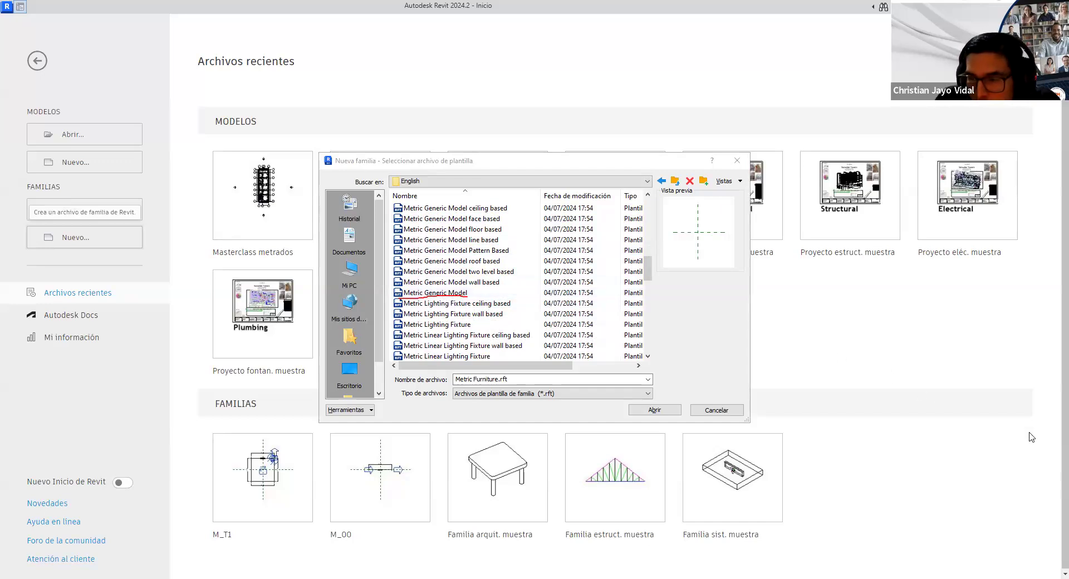
{"action": "scroll", "coordinate": [576, 291], "scroll_direction": "down", "scroll_amount": 10}
{"action": "scroll", "coordinate": [576, 291], "scroll_direction": "down", "scroll_amount": 5}
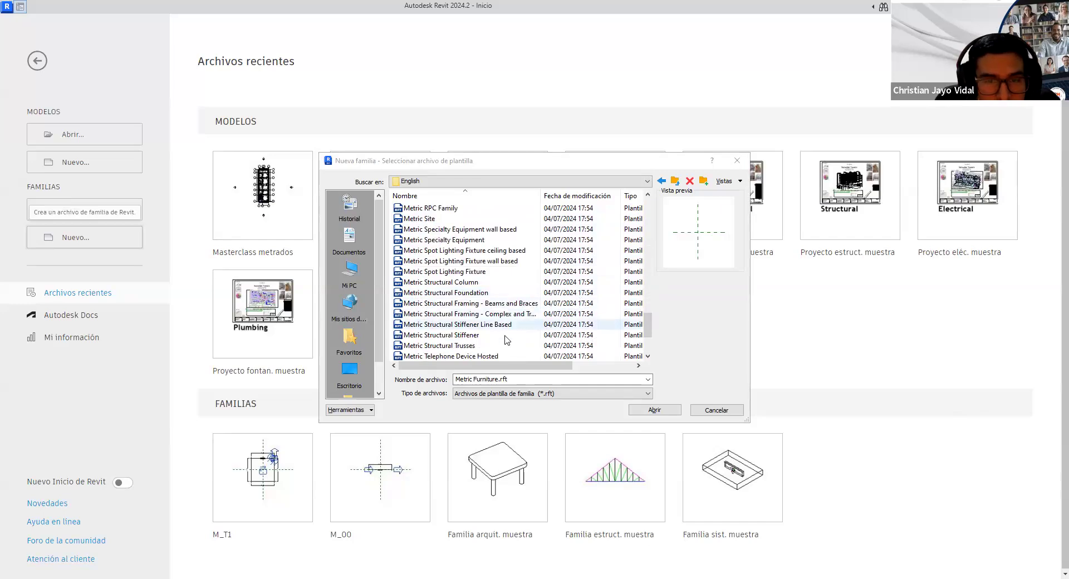
{"action": "scroll", "coordinate": [512, 326], "scroll_direction": "down", "scroll_amount": 3}
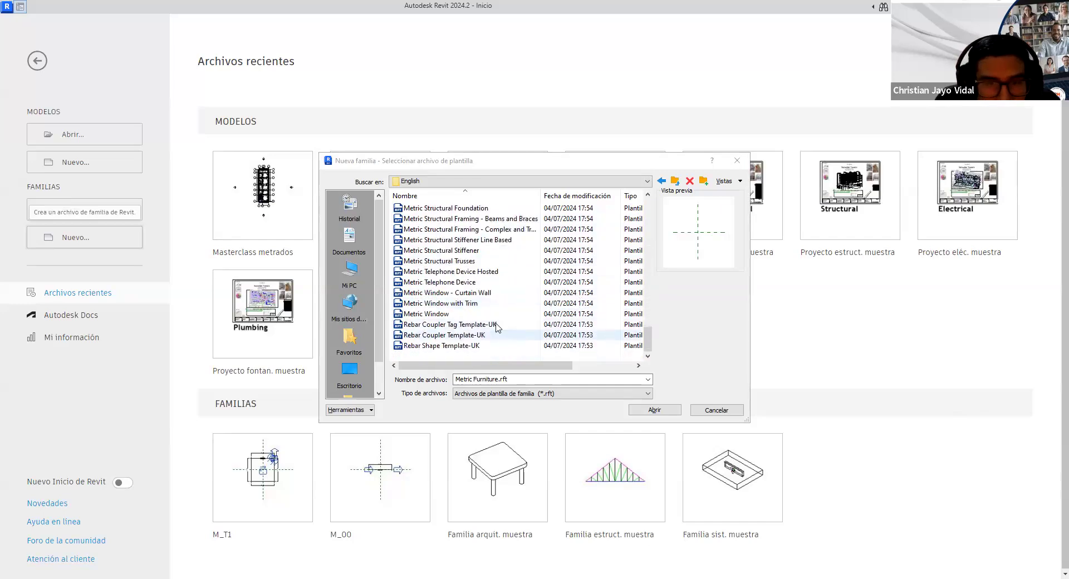
{"action": "scroll", "coordinate": [499, 323], "scroll_direction": "up", "scroll_amount": 2}
{"action": "scroll", "coordinate": [487, 317], "scroll_direction": "up", "scroll_amount": 3}
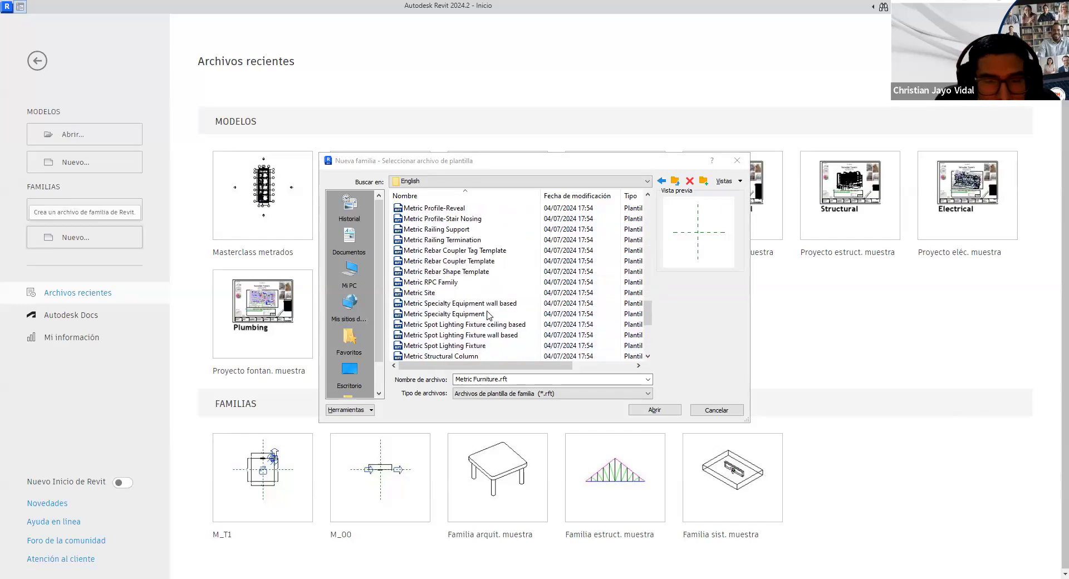
{"action": "scroll", "coordinate": [476, 310], "scroll_direction": "up", "scroll_amount": 10}
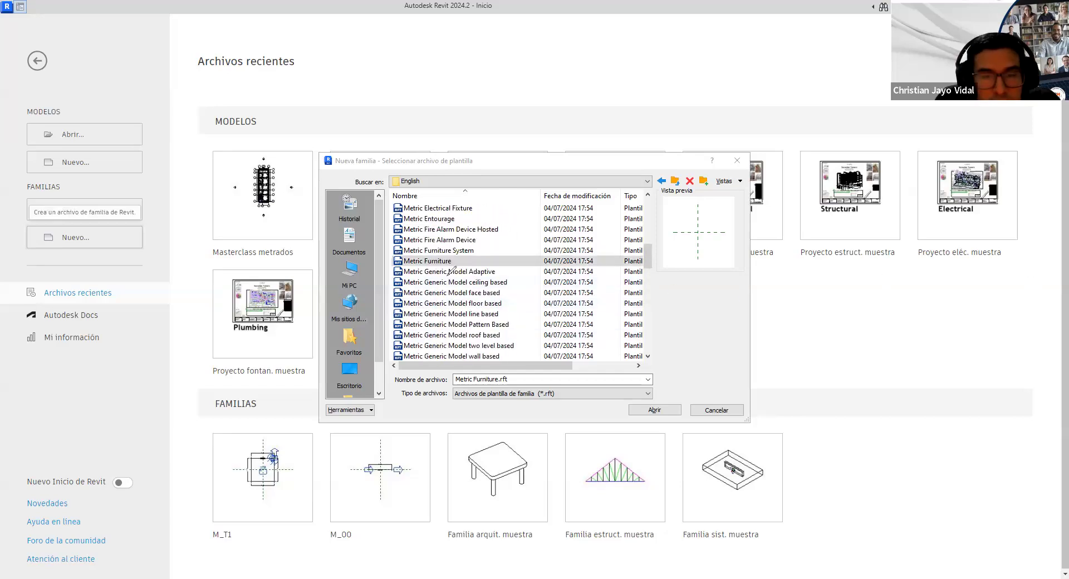
{"action": "left_click_drag", "start_coordinate": [445, 275], "coordinate": [495, 275]}
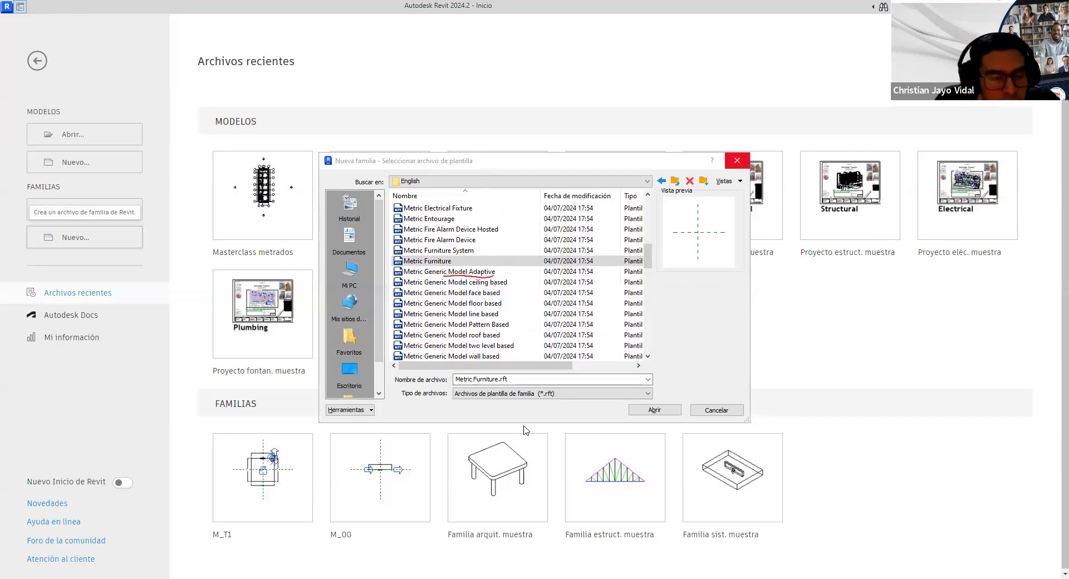
{"action": "key", "text": "Escape"}
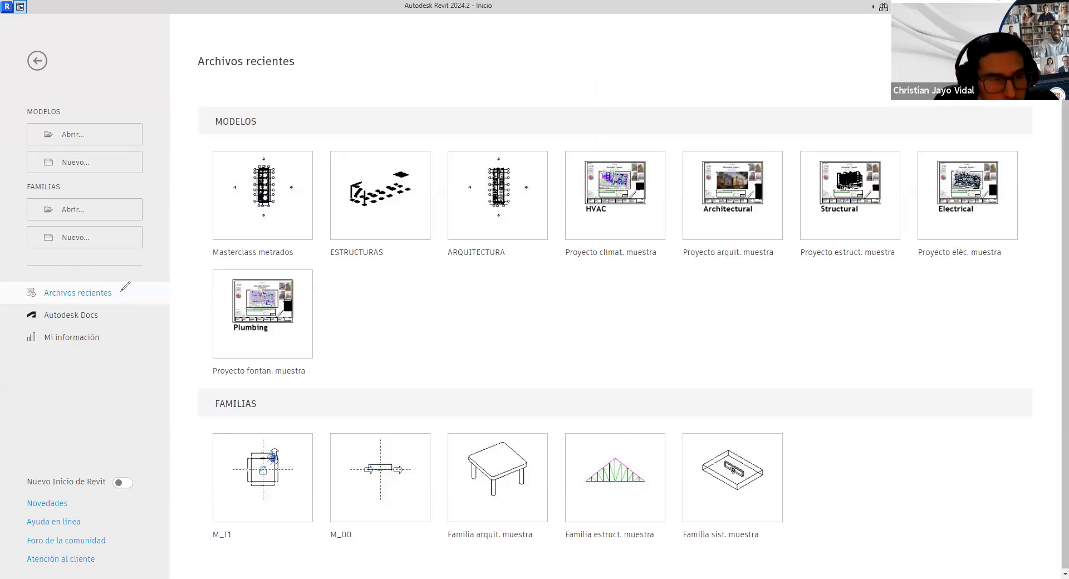
{"action": "mouse_move", "coordinate": [41, 258]}
{"action": "left_mouse_down"}
{"action": "mouse_move", "coordinate": [79, 370]}
{"action": "mouse_move", "coordinate": [88, 262]}
{"action": "mouse_move", "coordinate": [40, 258]}
{"action": "left_mouse_up"}
{"action": "mouse_move", "coordinate": [103, 336]}
{"action": "left_mouse_down"}
{"action": "mouse_move", "coordinate": [120, 331]}
{"action": "mouse_move", "coordinate": [113, 314]}
{"action": "mouse_move", "coordinate": [159, 316]}
{"action": "left_mouse_up"}
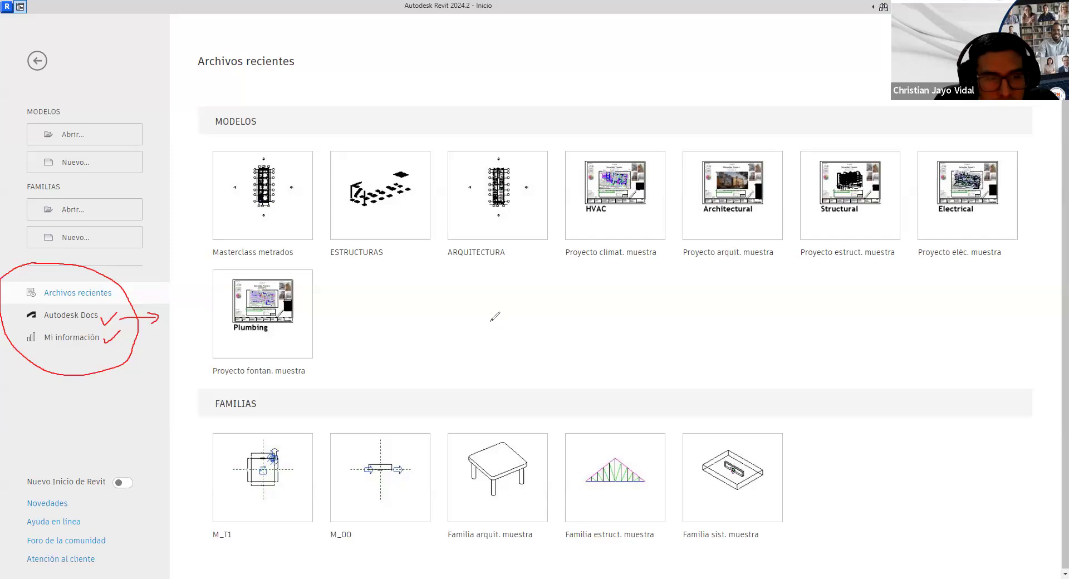
{"action": "mouse_move", "coordinate": [502, 325]}
{"action": "left_mouse_down"}
{"action": "mouse_move", "coordinate": [568, 303]}
{"action": "mouse_move", "coordinate": [555, 308]}
{"action": "mouse_move", "coordinate": [640, 325]}
{"action": "mouse_move", "coordinate": [650, 282]}
{"action": "mouse_move", "coordinate": [601, 288]}
{"action": "left_mouse_up"}
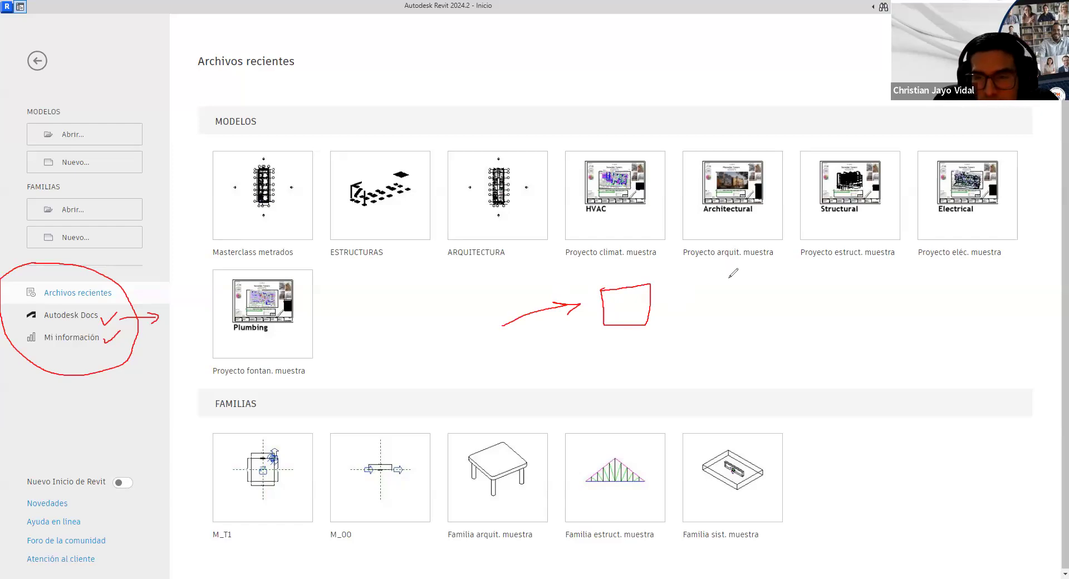
{"action": "left_click_drag", "start_coordinate": [651, 298], "coordinate": [718, 282]}
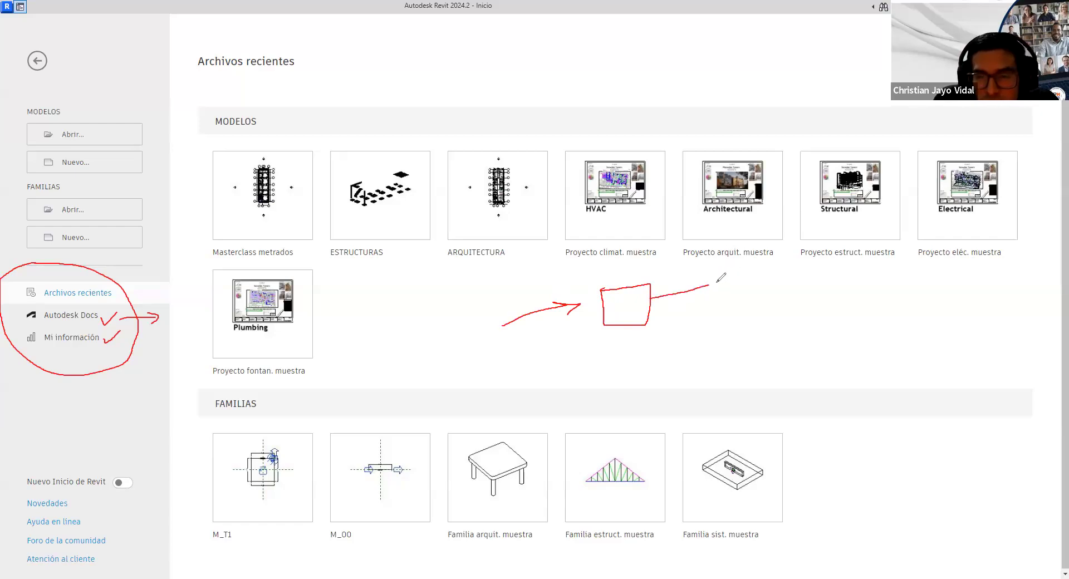
{"action": "mouse_move", "coordinate": [650, 303]}
{"action": "left_mouse_down"}
{"action": "mouse_move", "coordinate": [719, 311]}
{"action": "mouse_move", "coordinate": [674, 318]}
{"action": "mouse_move", "coordinate": [722, 334]}
{"action": "left_mouse_up"}
{"action": "mouse_move", "coordinate": [733, 272]}
{"action": "left_mouse_down"}
{"action": "mouse_move", "coordinate": [760, 283]}
{"action": "mouse_move", "coordinate": [734, 270]}
{"action": "left_mouse_up"}
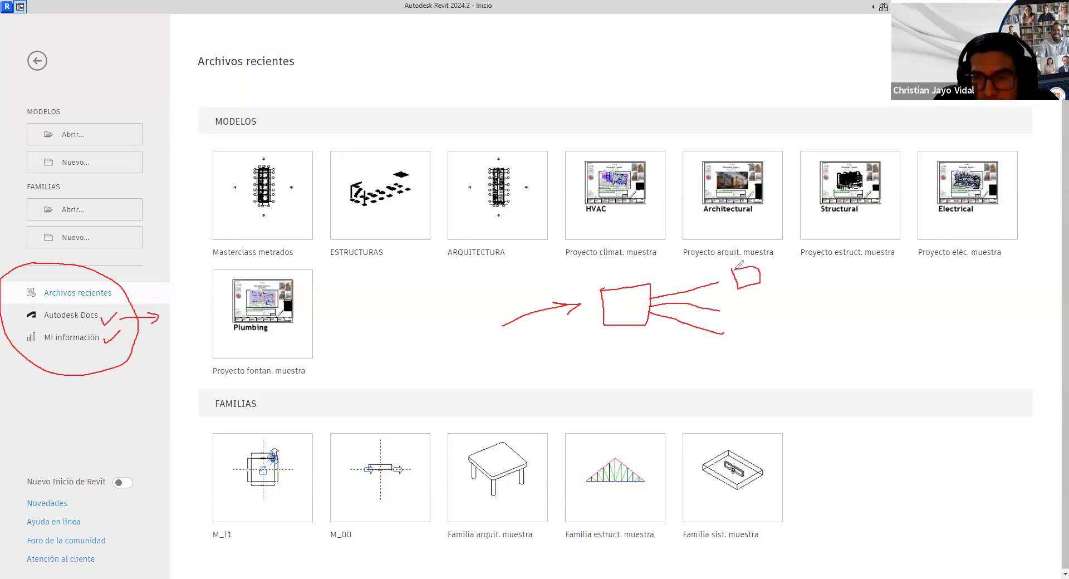
{"action": "mouse_move", "coordinate": [739, 306]}
{"action": "left_mouse_down"}
{"action": "mouse_move", "coordinate": [758, 298]}
{"action": "mouse_move", "coordinate": [722, 298]}
{"action": "left_mouse_up"}
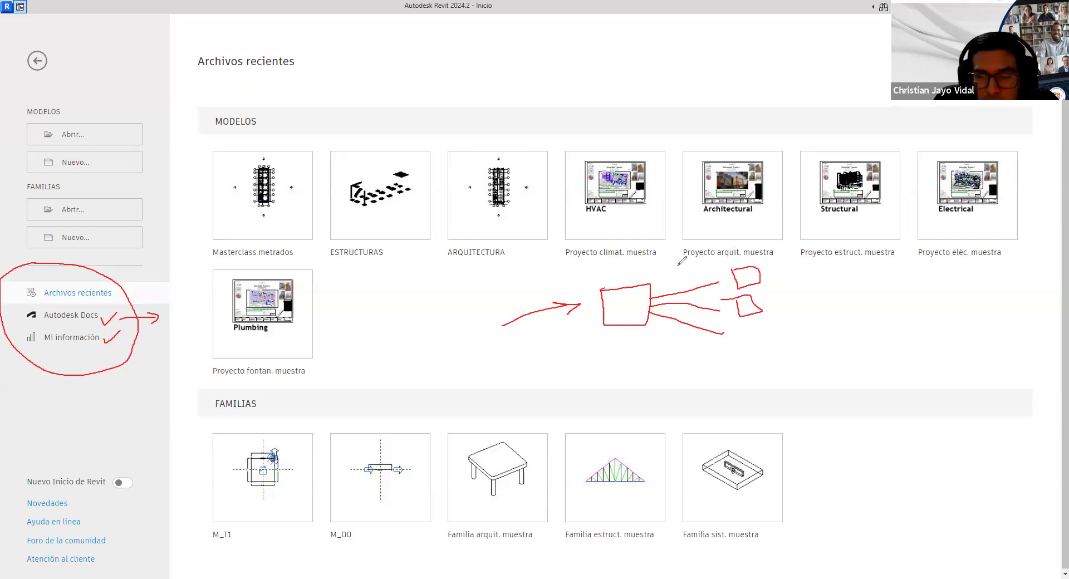
{"action": "mouse_move", "coordinate": [640, 262]}
{"action": "left_mouse_down"}
{"action": "mouse_move", "coordinate": [617, 270]}
{"action": "mouse_move", "coordinate": [641, 274]}
{"action": "left_mouse_up"}
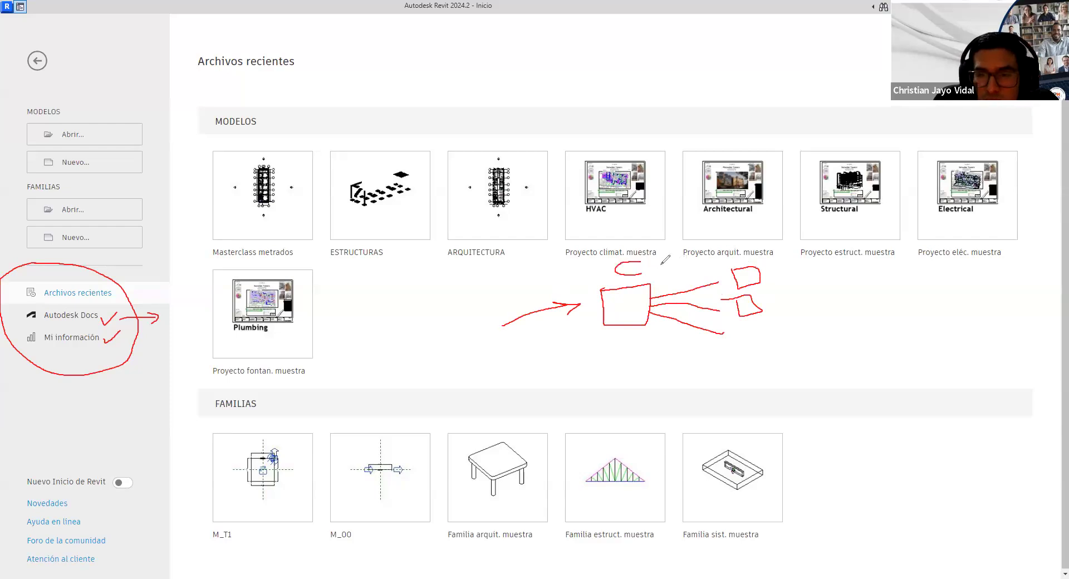
{"action": "mouse_move", "coordinate": [503, 340]}
{"action": "left_mouse_down"}
{"action": "mouse_move", "coordinate": [554, 379]}
{"action": "mouse_move", "coordinate": [530, 378]}
{"action": "left_mouse_up"}
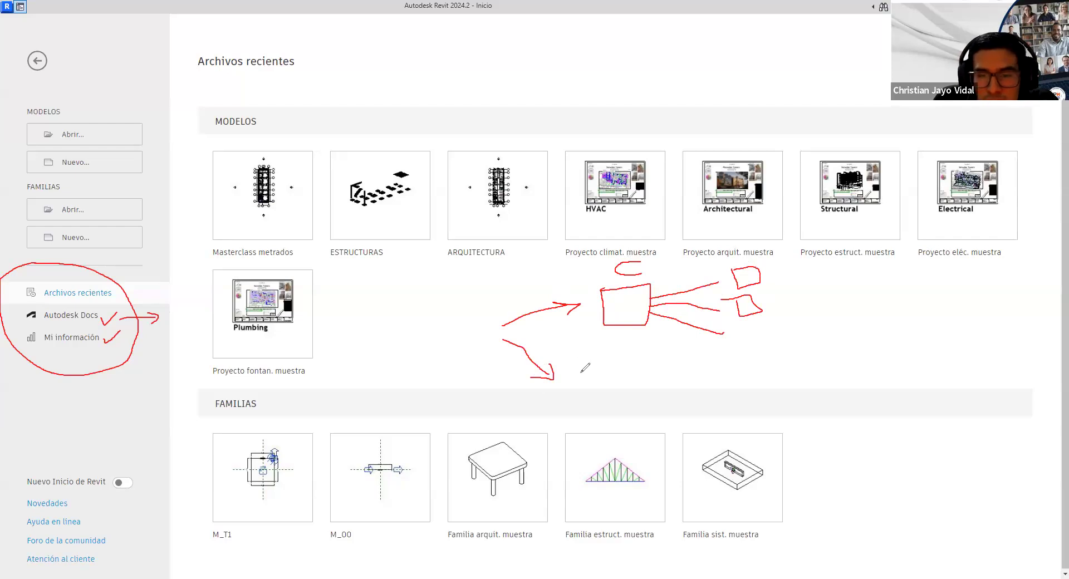
{"action": "mouse_move", "coordinate": [572, 367]}
{"action": "left_mouse_down"}
{"action": "mouse_move", "coordinate": [600, 368]}
{"action": "mouse_move", "coordinate": [588, 374]}
{"action": "mouse_move", "coordinate": [601, 374]}
{"action": "mouse_move", "coordinate": [604, 407]}
{"action": "left_mouse_up"}
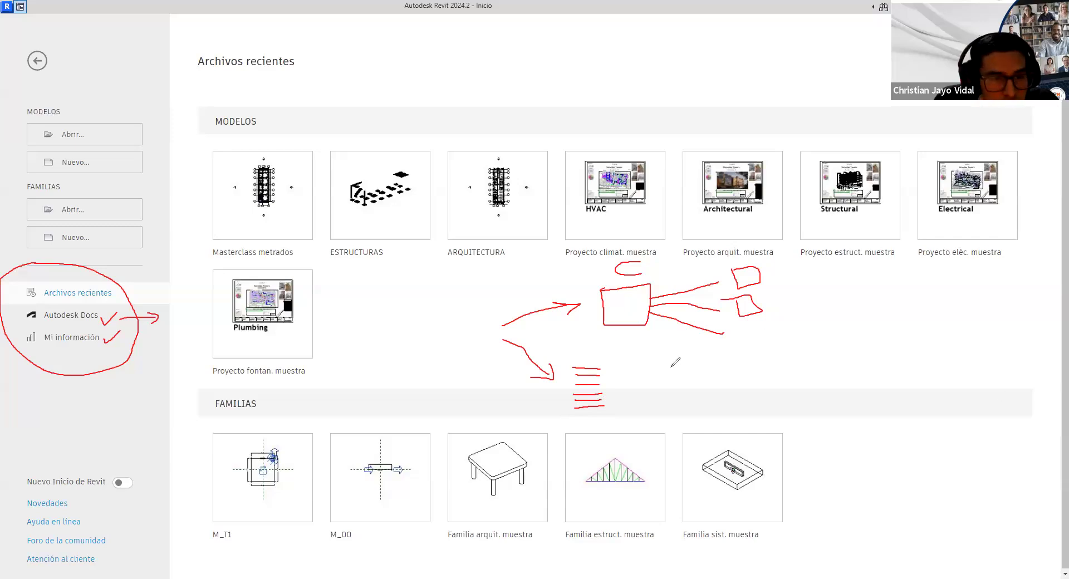
{"action": "key", "text": "e"}
{"action": "left_click_drag", "start_coordinate": [21, 301], "coordinate": [114, 301]}
{"action": "mouse_move", "coordinate": [187, 78]}
{"action": "left_mouse_down"}
{"action": "mouse_move", "coordinate": [246, 80]}
{"action": "mouse_move", "coordinate": [306, 37]}
{"action": "mouse_move", "coordinate": [189, 47]}
{"action": "mouse_move", "coordinate": [187, 77]}
{"action": "left_mouse_up"}
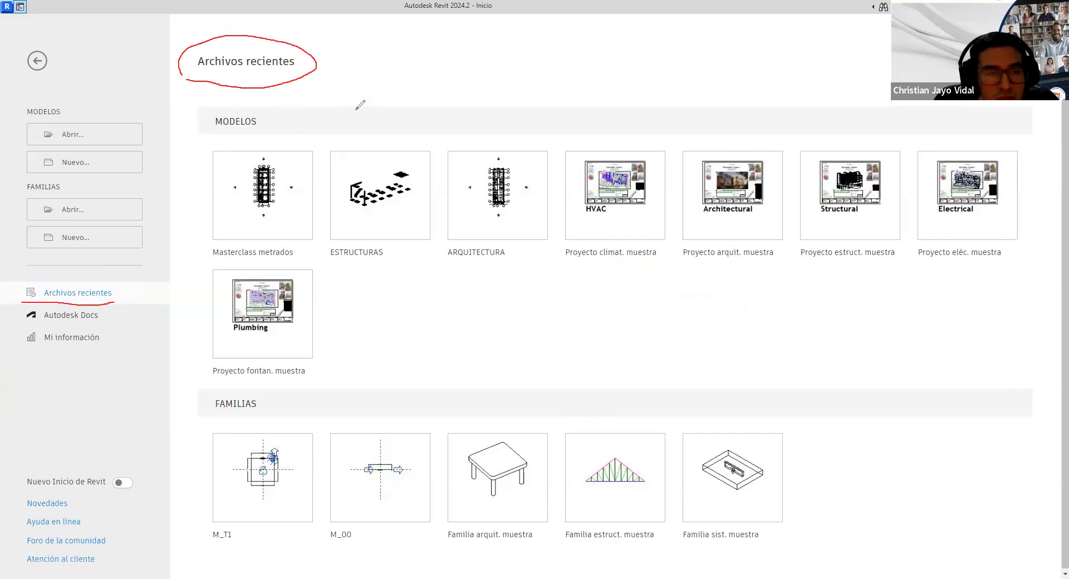
{"action": "left_click_drag", "start_coordinate": [206, 132], "coordinate": [268, 129]}
{"action": "left_click_drag", "start_coordinate": [205, 417], "coordinate": [271, 409]}
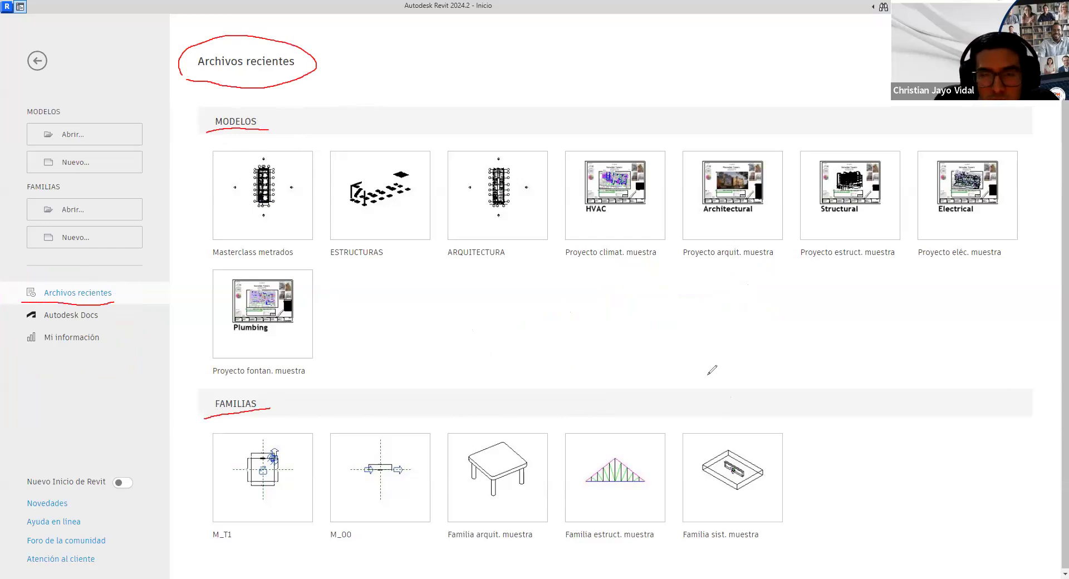
{"action": "left_click_drag", "start_coordinate": [299, 259], "coordinate": [328, 256]}
{"action": "left_click_drag", "start_coordinate": [352, 259], "coordinate": [392, 258]}
{"action": "left_click_drag", "start_coordinate": [484, 265], "coordinate": [507, 265]}
{"action": "left_click_drag", "start_coordinate": [603, 269], "coordinate": [623, 269]}
{"action": "left_click_drag", "start_coordinate": [707, 267], "coordinate": [735, 269]}
{"action": "left_click_drag", "start_coordinate": [845, 273], "coordinate": [875, 273]}
{"action": "left_click_drag", "start_coordinate": [322, 354], "coordinate": [338, 352]}
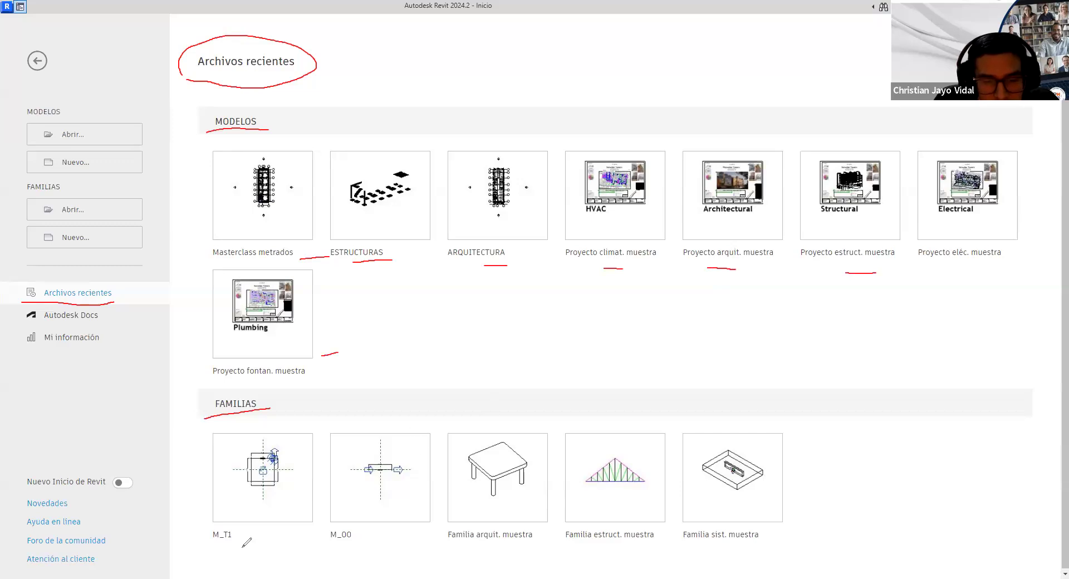
{"action": "left_click_drag", "start_coordinate": [238, 546], "coordinate": [265, 540]}
{"action": "left_click_drag", "start_coordinate": [333, 543], "coordinate": [378, 543]}
{"action": "left_click_drag", "start_coordinate": [482, 543], "coordinate": [502, 543]}
{"action": "left_click_drag", "start_coordinate": [608, 549], "coordinate": [639, 545]}
{"action": "left_click_drag", "start_coordinate": [704, 544], "coordinate": [731, 544]}
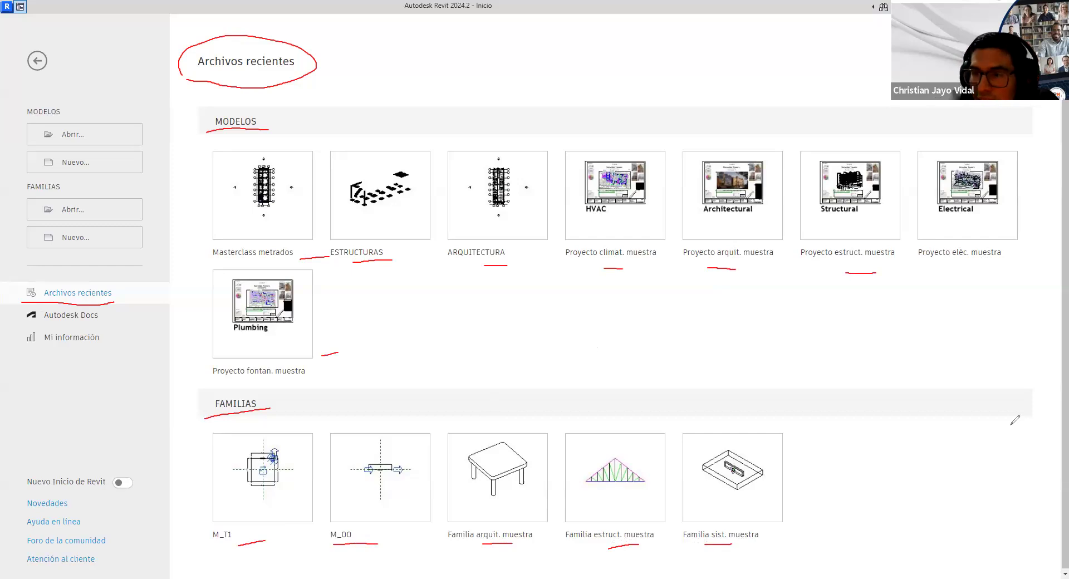
{"action": "key", "text": "Escape"}
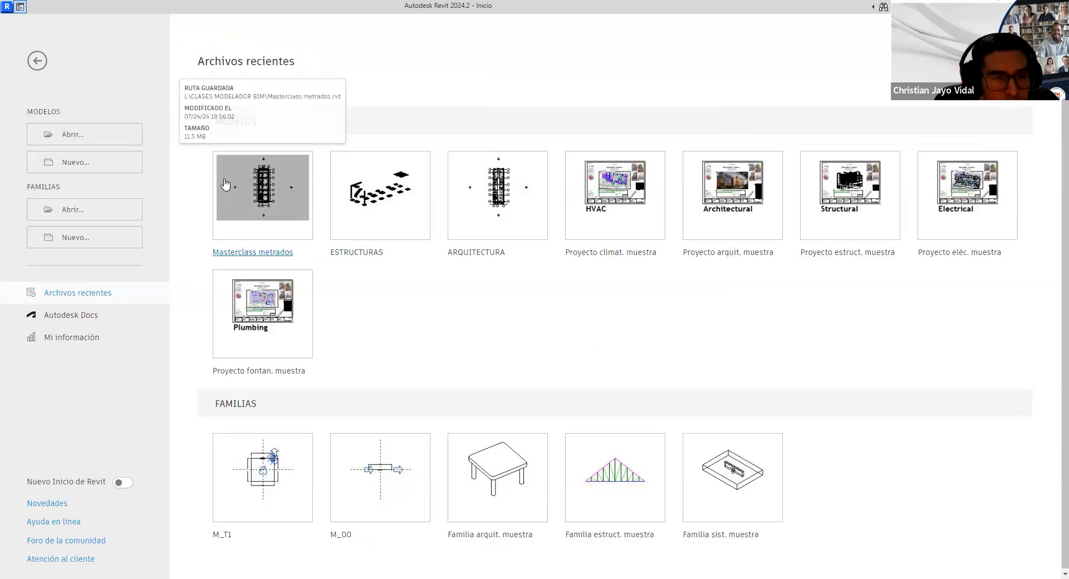
Start opening an existing model and browse to the CLASES MODELADOR BIM folder on the Toshiba Canvio Hard Drive (L:)
{"action": "left_click", "coordinate": [62, 138]}
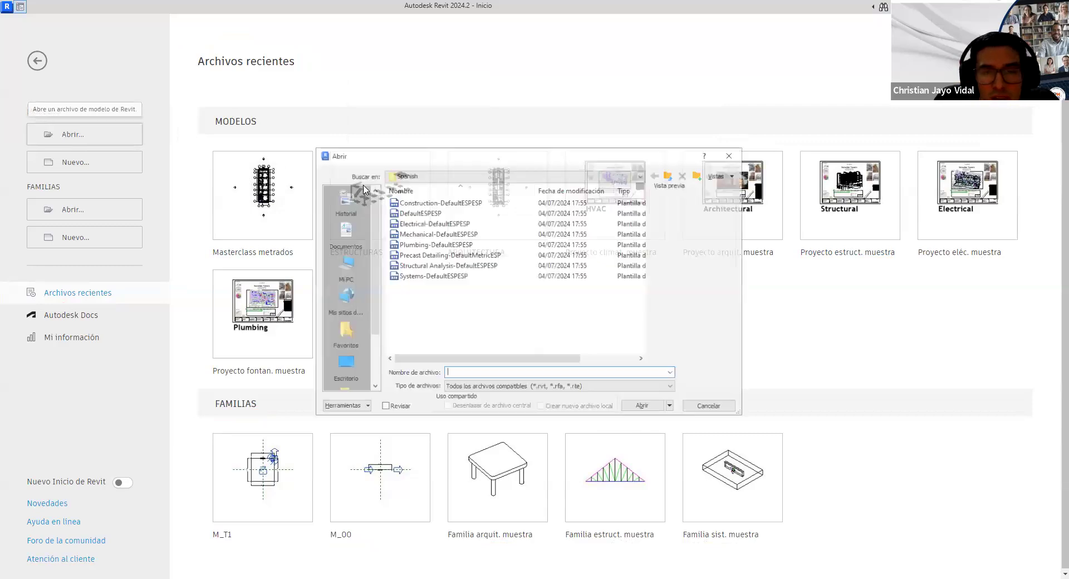
{"action": "left_click", "coordinate": [640, 175]}
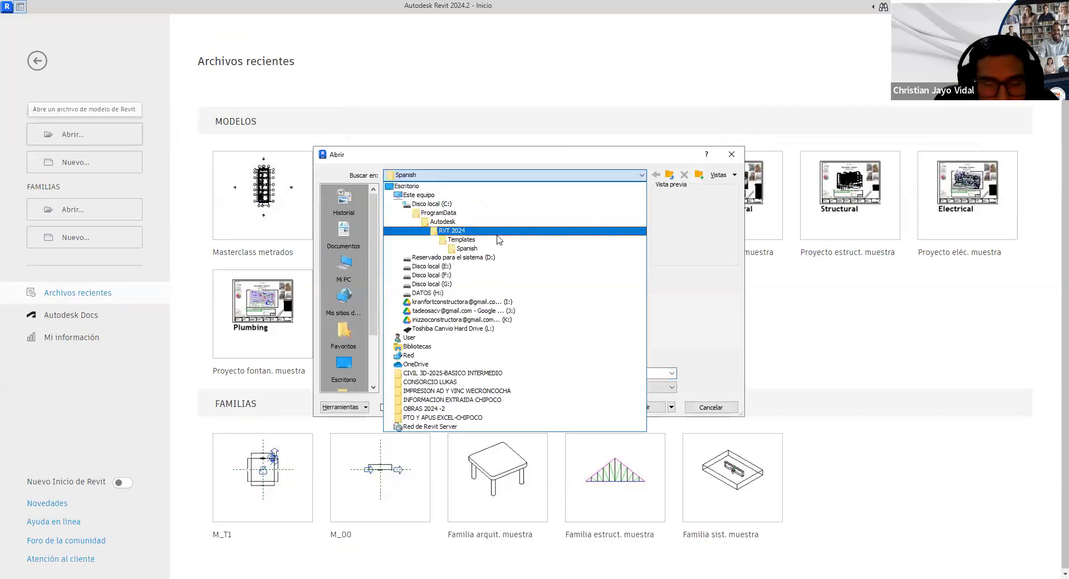
{"action": "left_click", "coordinate": [468, 328]}
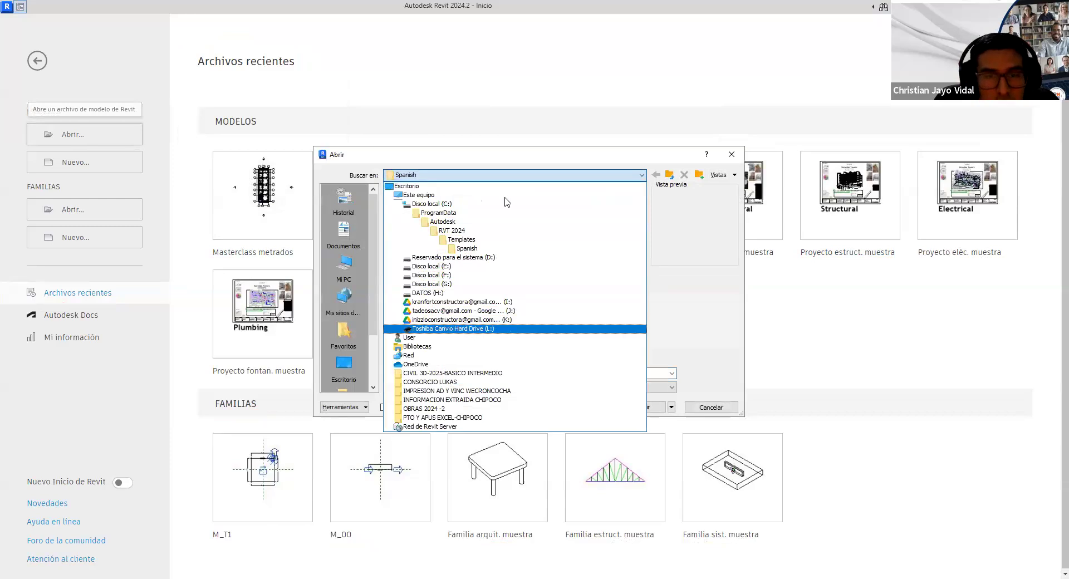
{"action": "scroll", "coordinate": [473, 223], "scroll_direction": "down", "scroll_amount": 2}
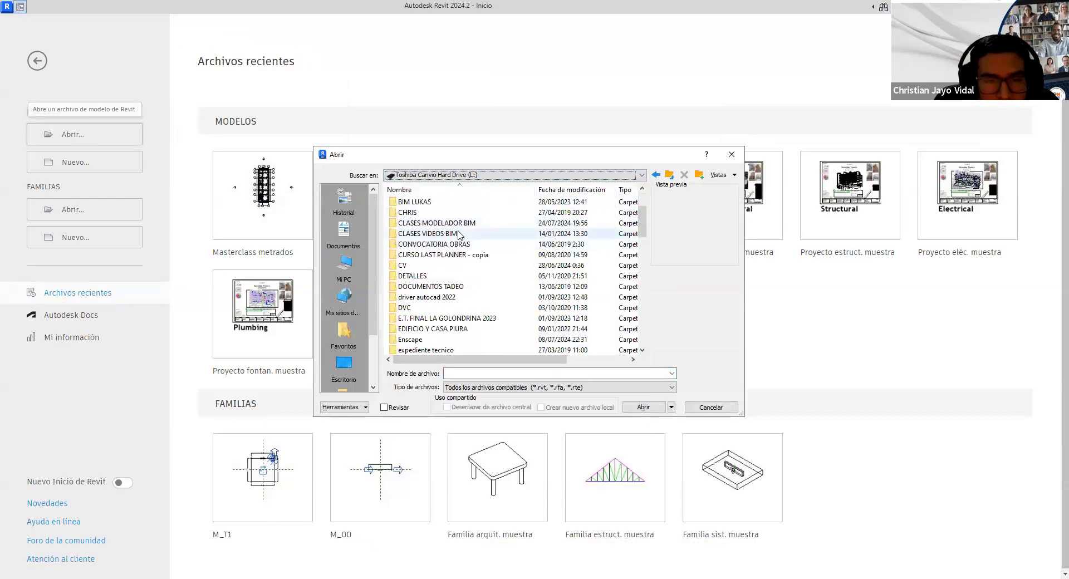
{"action": "double_click", "coordinate": [484, 233]}
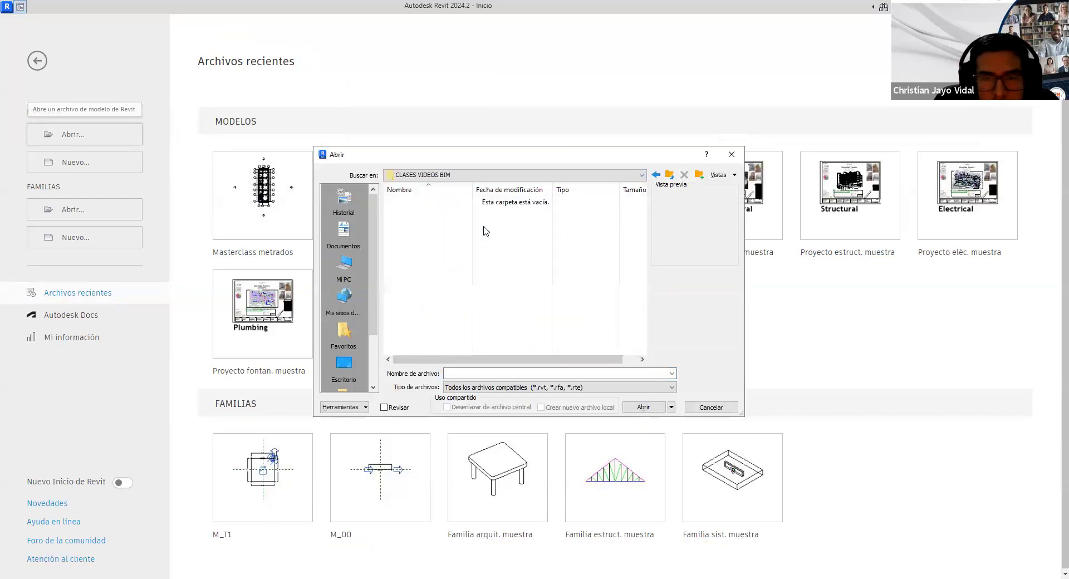
{"action": "left_click", "coordinate": [670, 174]}
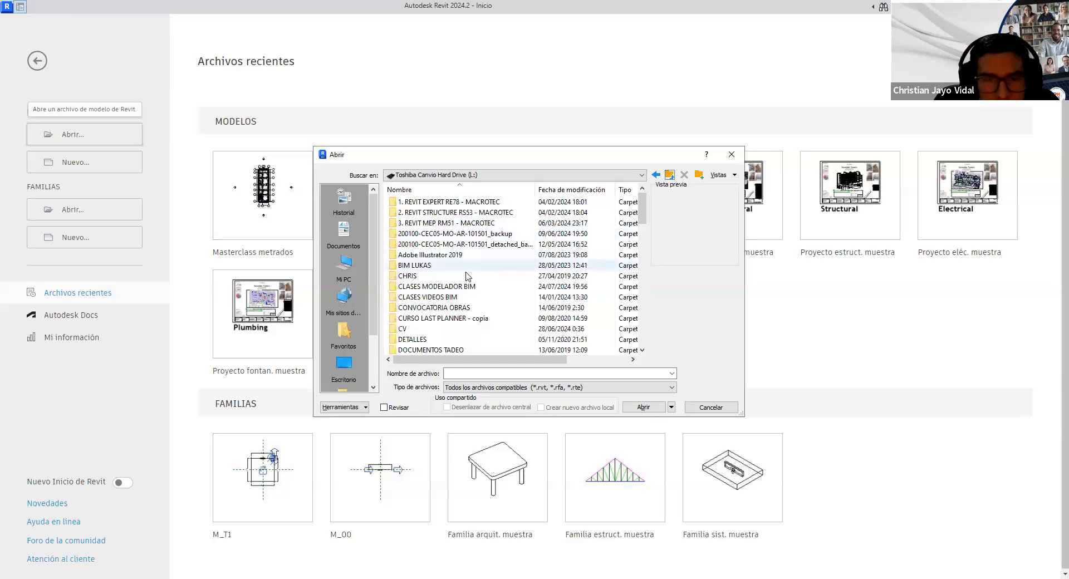
{"action": "double_click", "coordinate": [469, 282]}
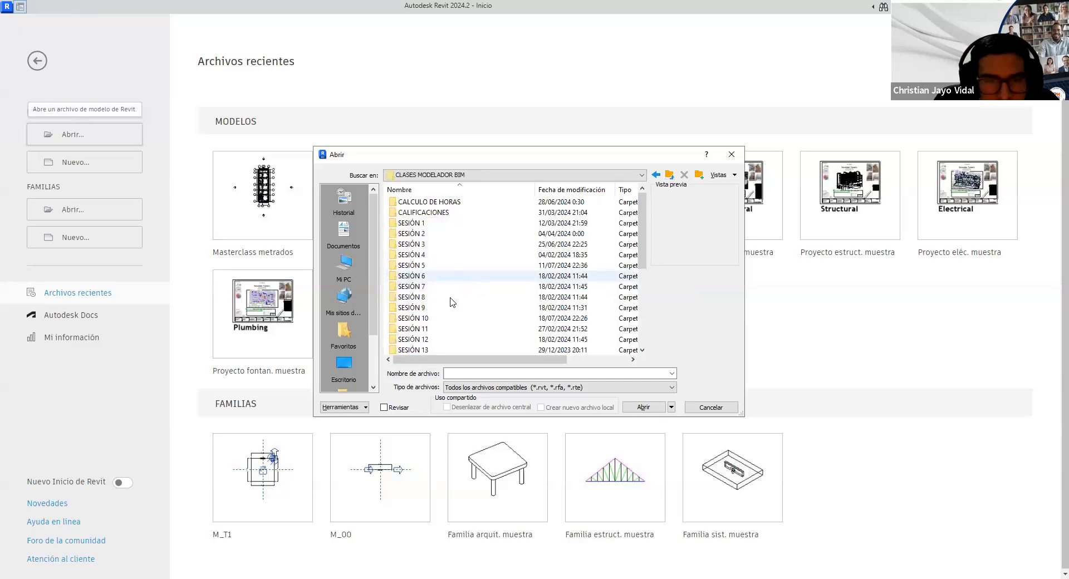
Look into the SESIÓN 5 folder, return to CLASES MODELADOR BIM and open the Masterclass metrados model from there
{"action": "double_click", "coordinate": [448, 265]}
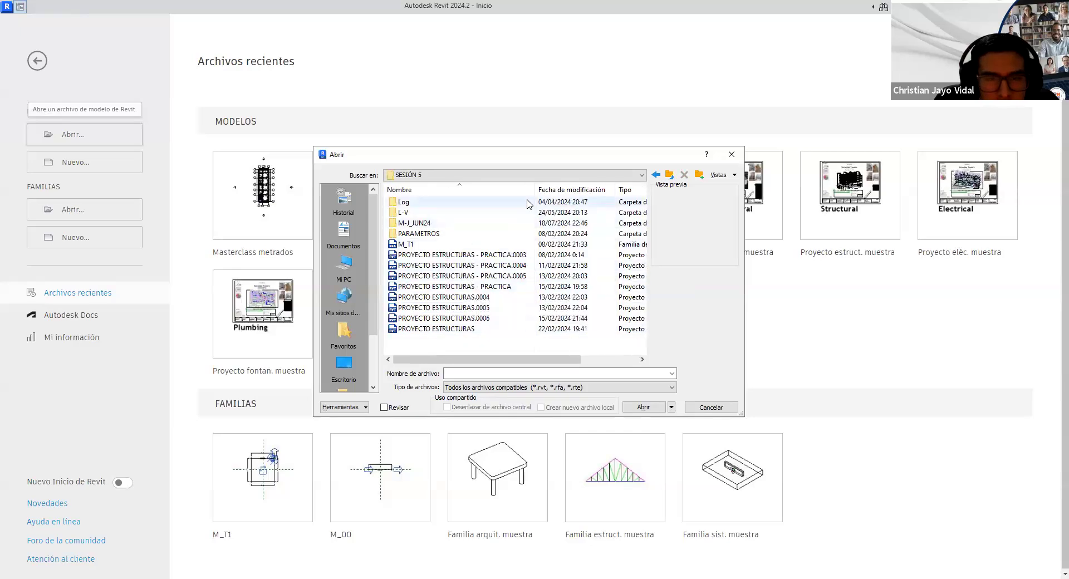
{"action": "left_click", "coordinate": [671, 176]}
{"action": "left_click", "coordinate": [504, 339]}
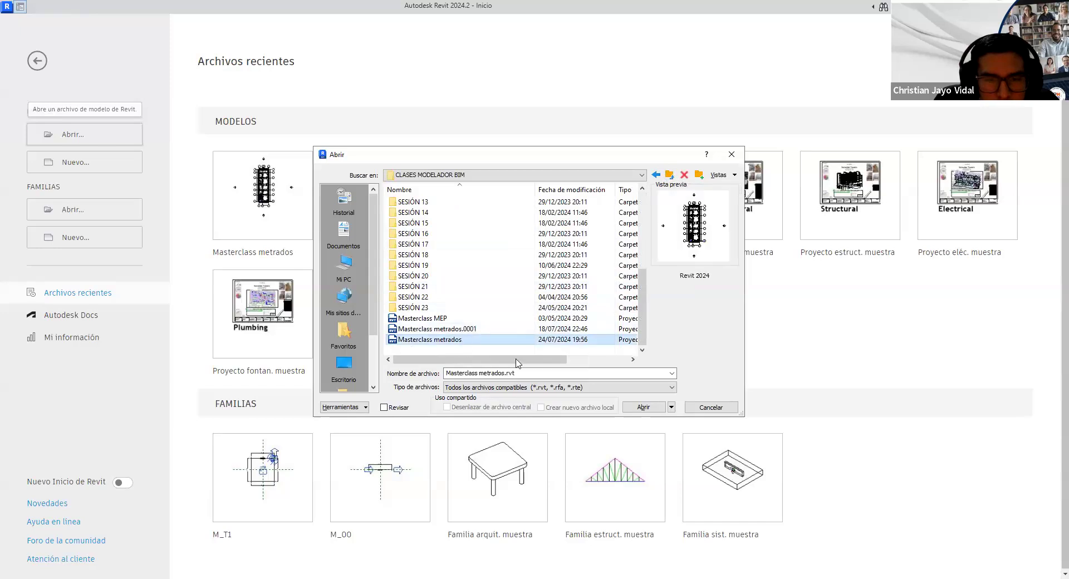
{"action": "left_click", "coordinate": [641, 408]}
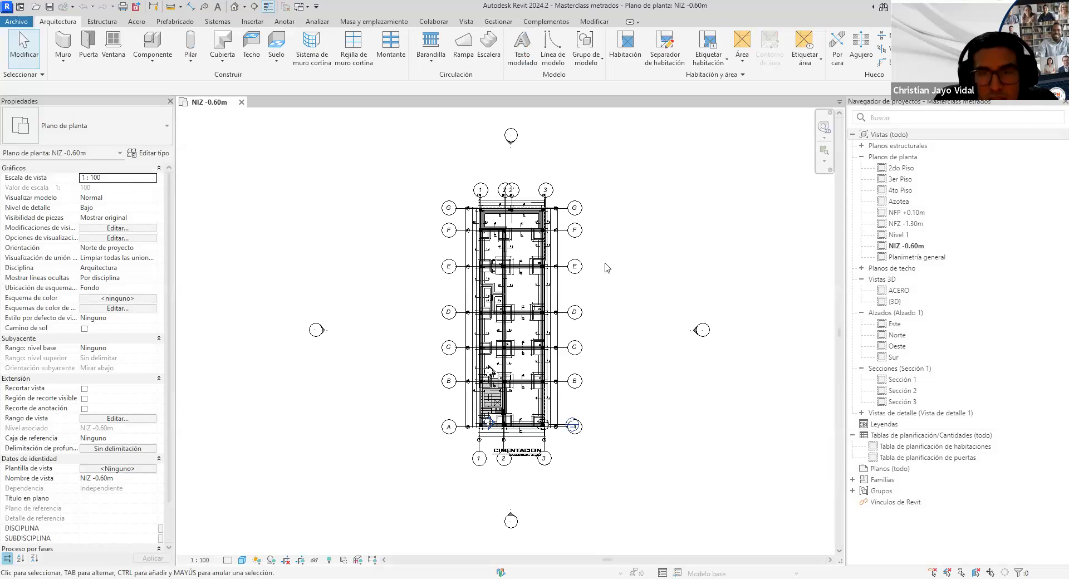
Open the default 3D view of the Masterclass metrados model and view the whole building structure
{"action": "mouse_move", "coordinate": [632, 268]}
{"action": "middle_mouse_down"}
{"action": "mouse_move", "coordinate": [588, 284]}
{"action": "mouse_move", "coordinate": [626, 282]}
{"action": "middle_mouse_up"}
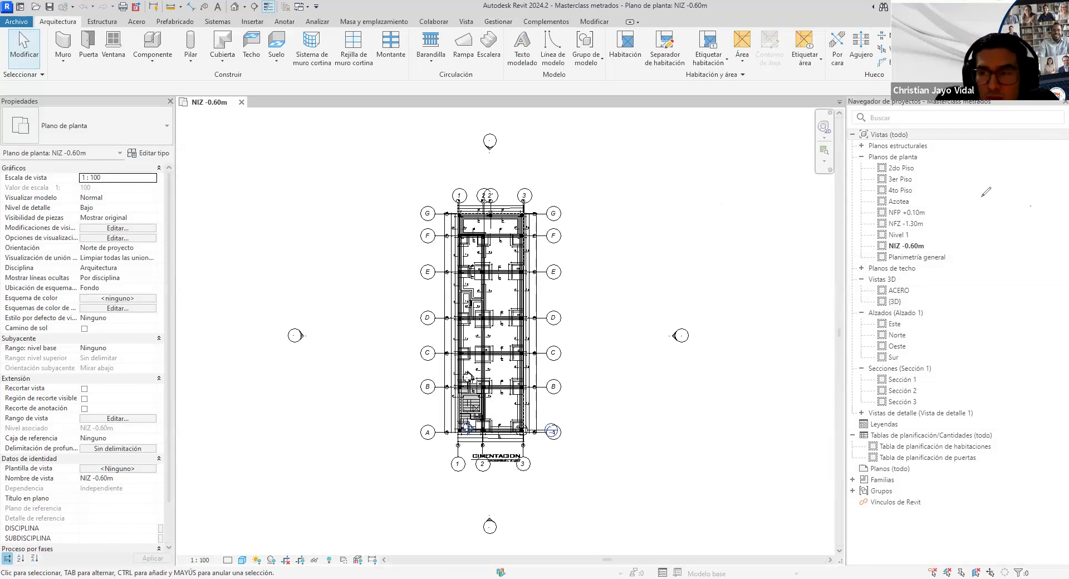
{"action": "left_click", "coordinate": [234, 7]}
{"action": "scroll", "coordinate": [533, 424], "scroll_direction": "up", "scroll_amount": 3}
{"action": "middle_click_drag", "start_coordinate": [527, 410], "coordinate": [496, 410], "text": "shift"}
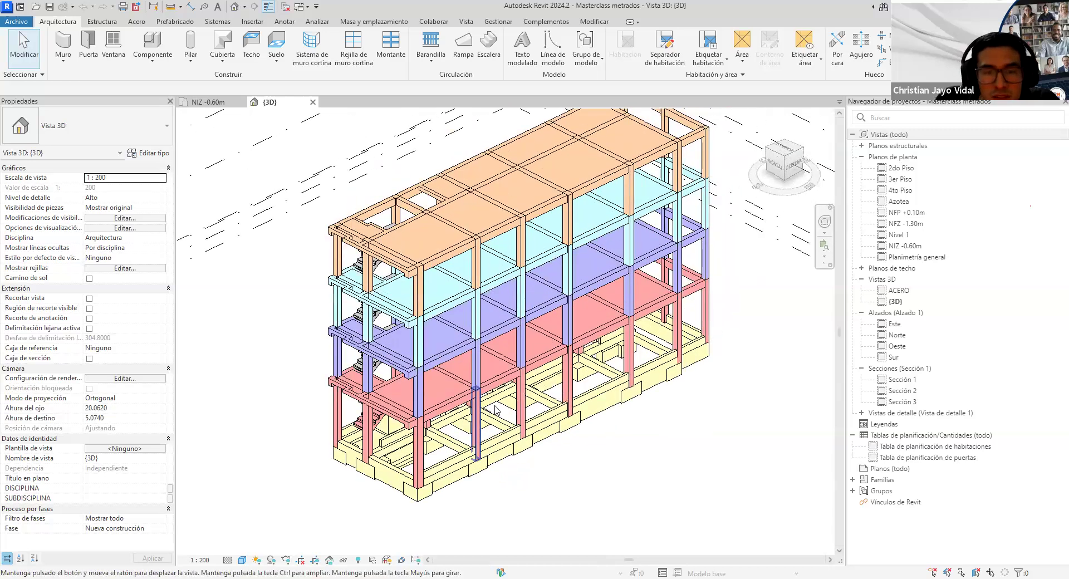
{"action": "scroll", "coordinate": [496, 411], "scroll_direction": "down", "scroll_amount": 3}
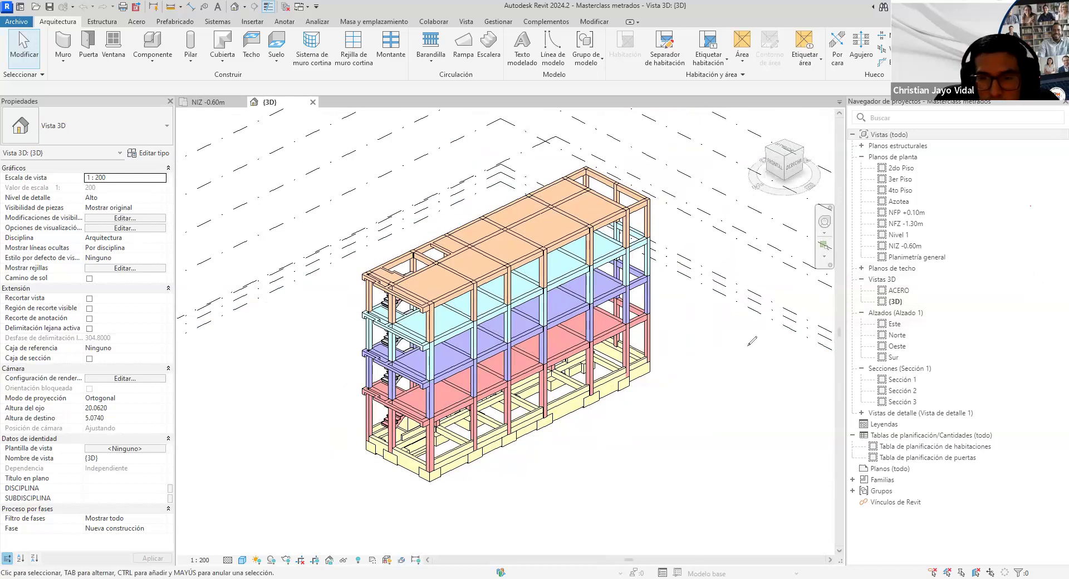
Select the red first-storey concrete corner column at the far end of the building to show its properties
{"action": "mouse_move", "coordinate": [651, 332]}
{"action": "left_mouse_down"}
{"action": "mouse_move", "coordinate": [677, 317]}
{"action": "mouse_move", "coordinate": [657, 330]}
{"action": "mouse_move", "coordinate": [665, 337]}
{"action": "left_mouse_up"}
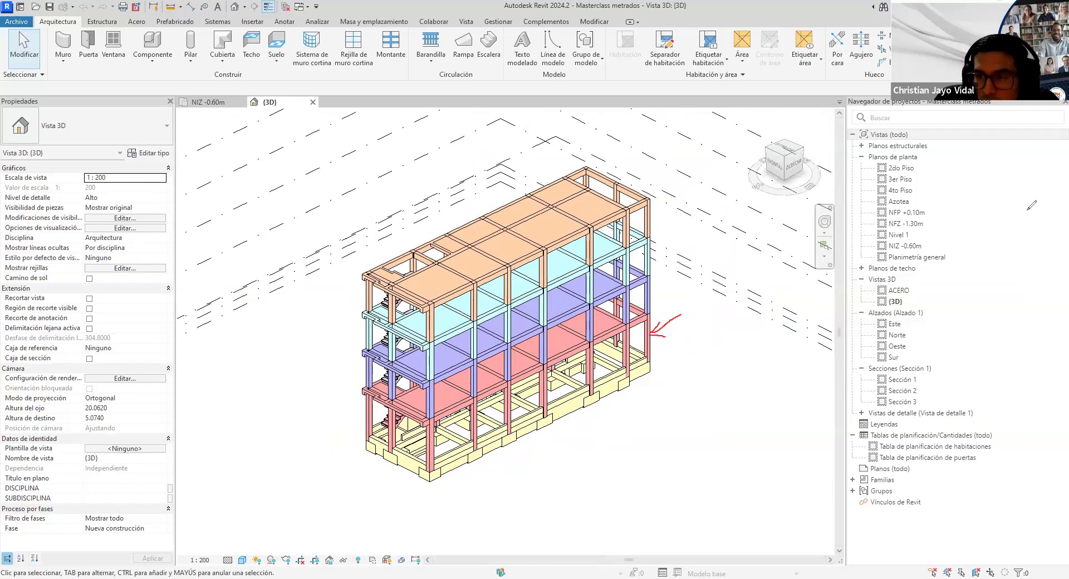
{"action": "left_click", "coordinate": [648, 339]}
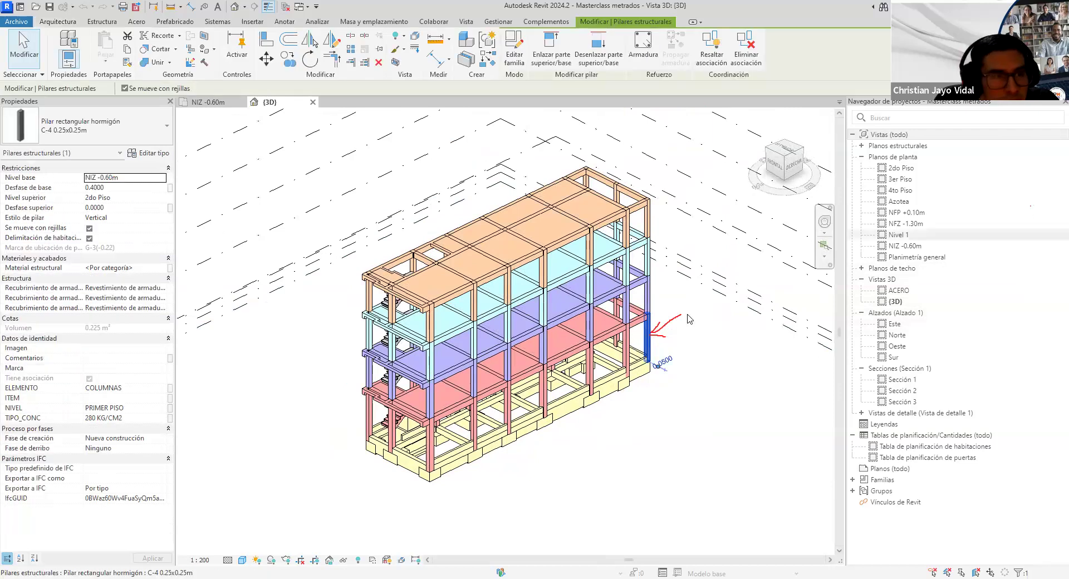
{"action": "mouse_move", "coordinate": [4, 95]}
{"action": "left_mouse_down"}
{"action": "mouse_move", "coordinate": [184, 96]}
{"action": "mouse_move", "coordinate": [195, 335]}
{"action": "mouse_move", "coordinate": [195, 472]}
{"action": "mouse_move", "coordinate": [173, 554]}
{"action": "mouse_move", "coordinate": [116, 570]}
{"action": "mouse_move", "coordinate": [12, 568]}
{"action": "left_mouse_up"}
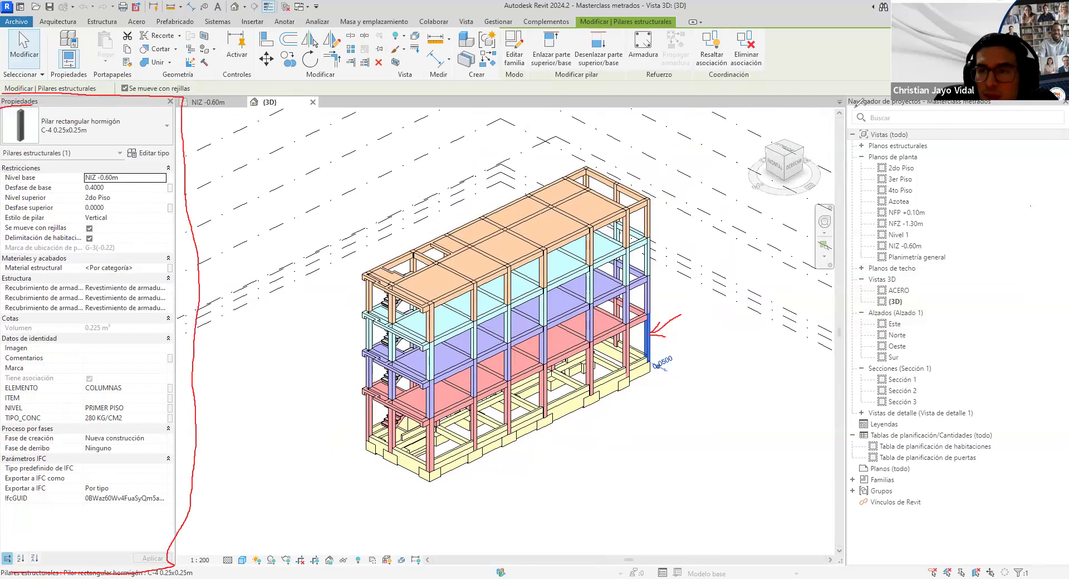
{"action": "left_click_drag", "start_coordinate": [849, 106], "coordinate": [919, 107]}
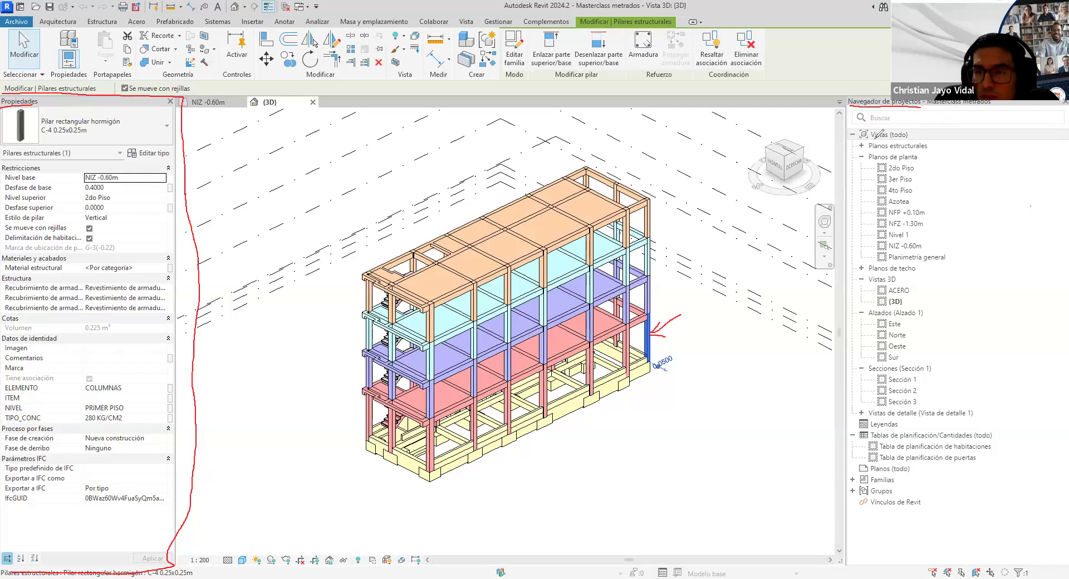
{"action": "left_click_drag", "start_coordinate": [923, 160], "coordinate": [942, 152]}
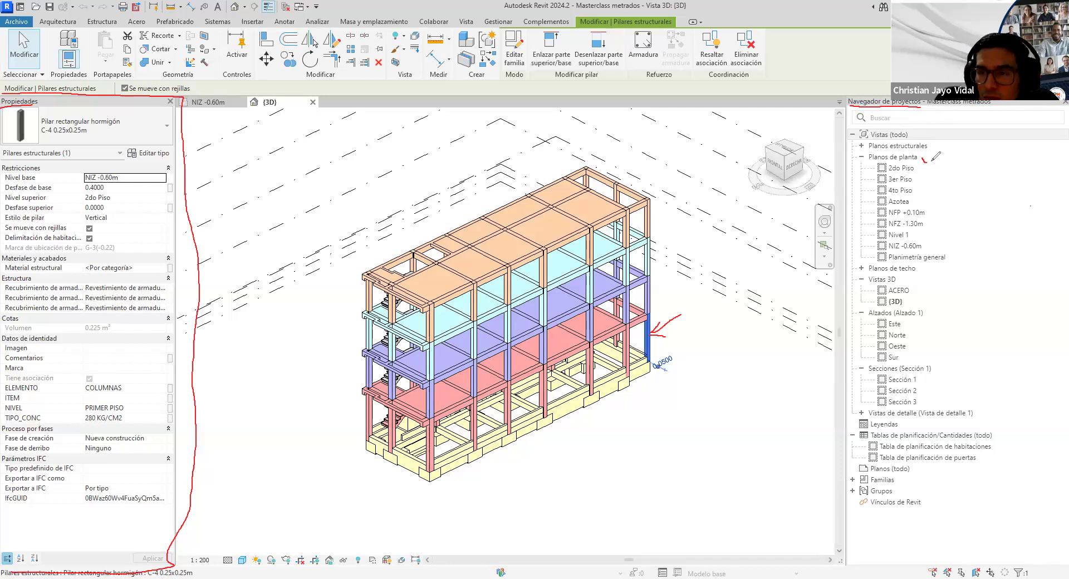
{"action": "left_click_drag", "start_coordinate": [910, 281], "coordinate": [935, 270]}
{"action": "left_click_drag", "start_coordinate": [926, 308], "coordinate": [942, 301]}
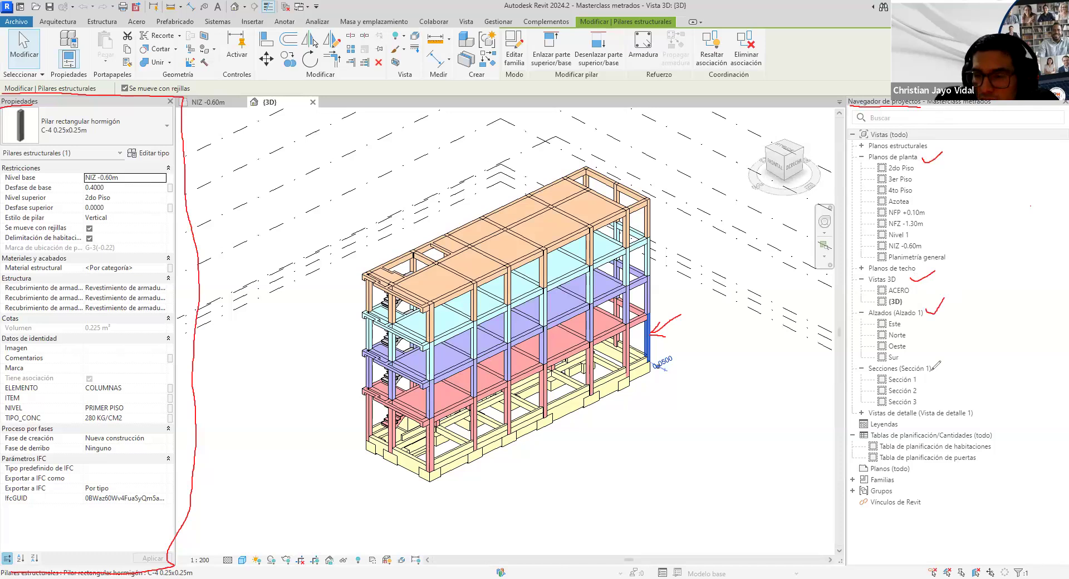
{"action": "left_click_drag", "start_coordinate": [937, 363], "coordinate": [950, 355]}
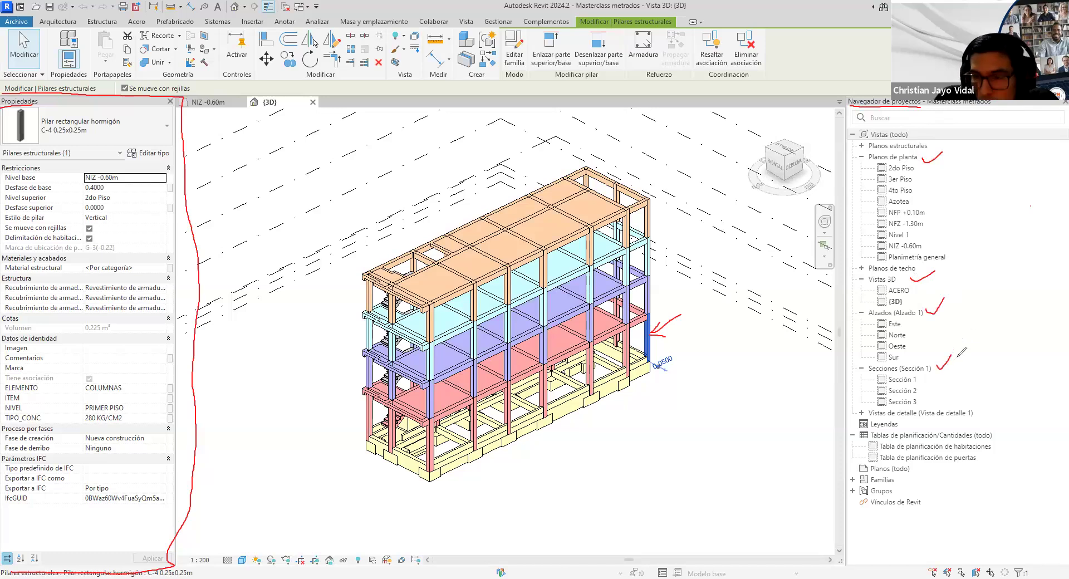
{"action": "left_click_drag", "start_coordinate": [905, 424], "coordinate": [935, 403]}
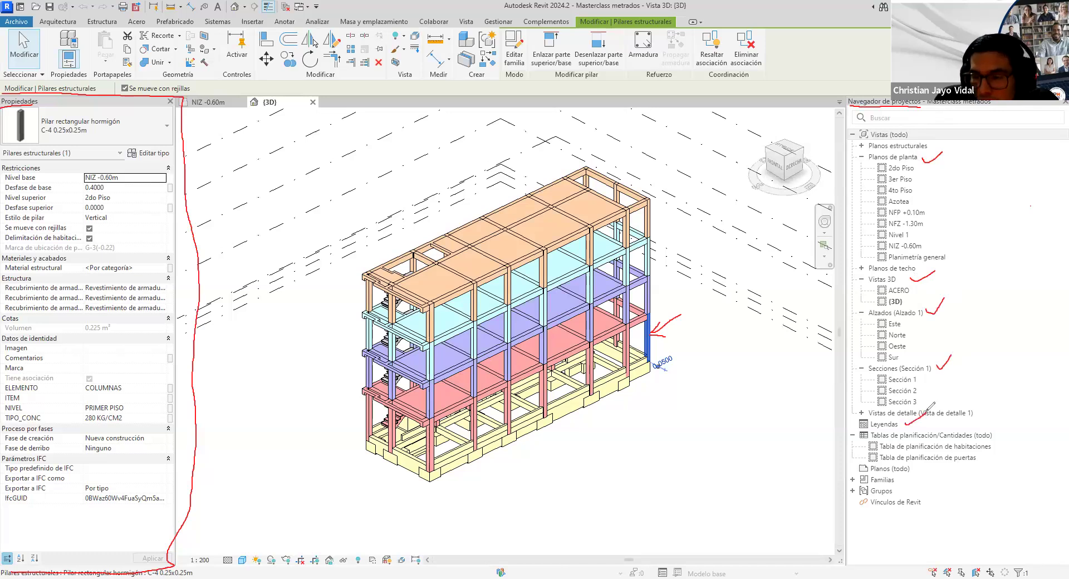
{"action": "mouse_move", "coordinate": [872, 440]}
{"action": "left_mouse_down"}
{"action": "mouse_move", "coordinate": [987, 434]}
{"action": "mouse_move", "coordinate": [1000, 424]}
{"action": "mouse_move", "coordinate": [1010, 435]}
{"action": "left_mouse_up"}
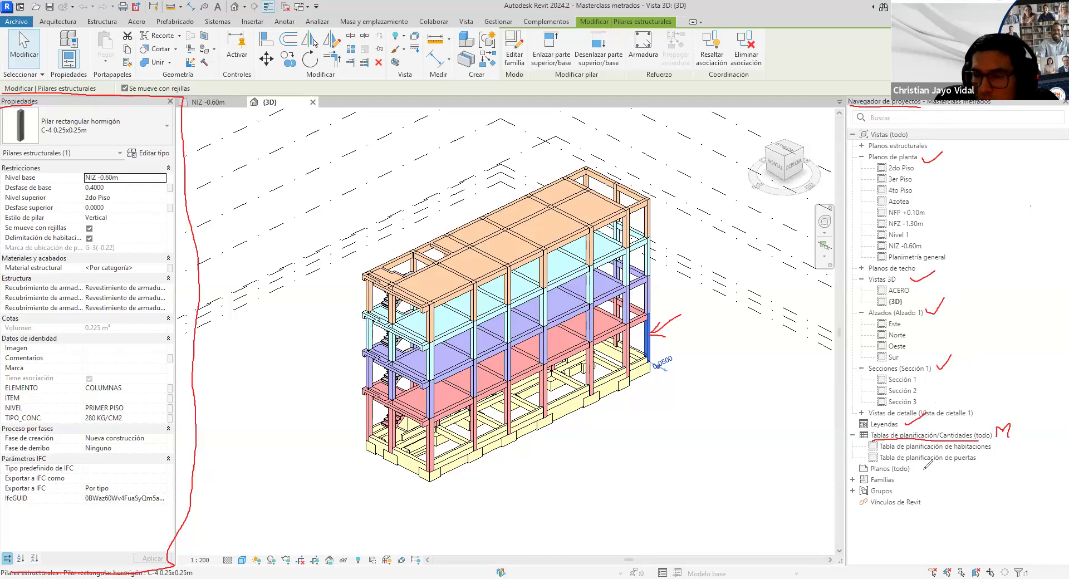
{"action": "mouse_move", "coordinate": [916, 467]}
{"action": "left_mouse_down"}
{"action": "mouse_move", "coordinate": [932, 454]}
{"action": "mouse_move", "coordinate": [903, 492]}
{"action": "mouse_move", "coordinate": [953, 481]}
{"action": "left_mouse_up"}
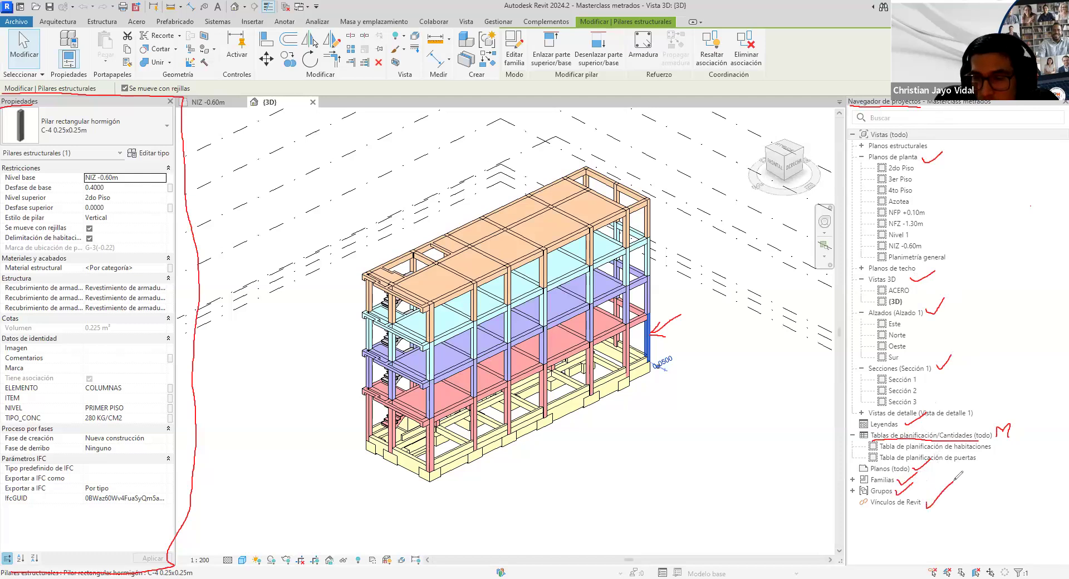
{"action": "left_click_drag", "start_coordinate": [864, 509], "coordinate": [919, 505]}
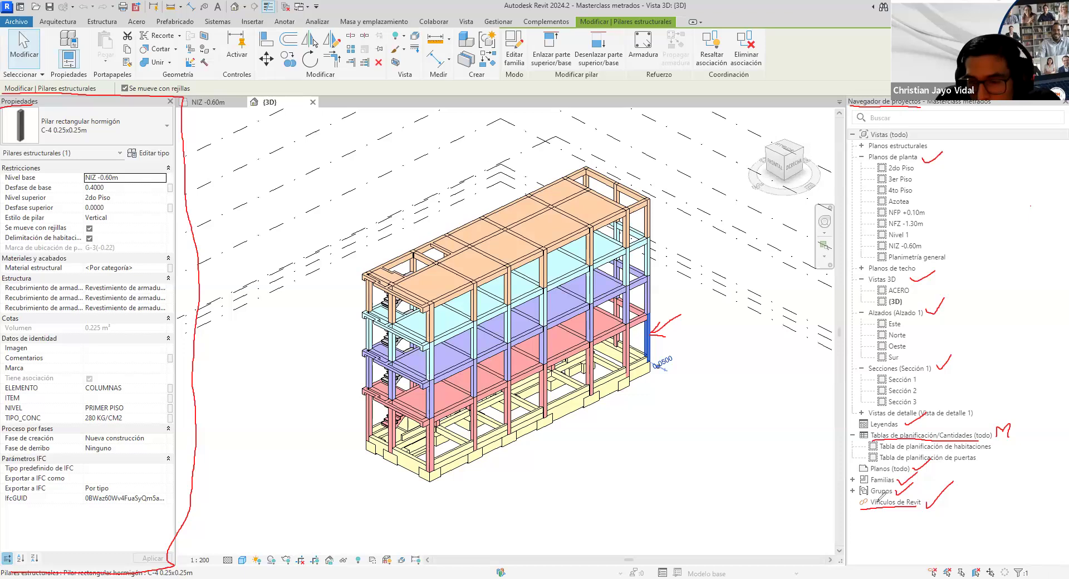
{"action": "mouse_move", "coordinate": [879, 517]}
{"action": "left_mouse_down"}
{"action": "mouse_move", "coordinate": [912, 512]}
{"action": "mouse_move", "coordinate": [931, 535]}
{"action": "left_mouse_up"}
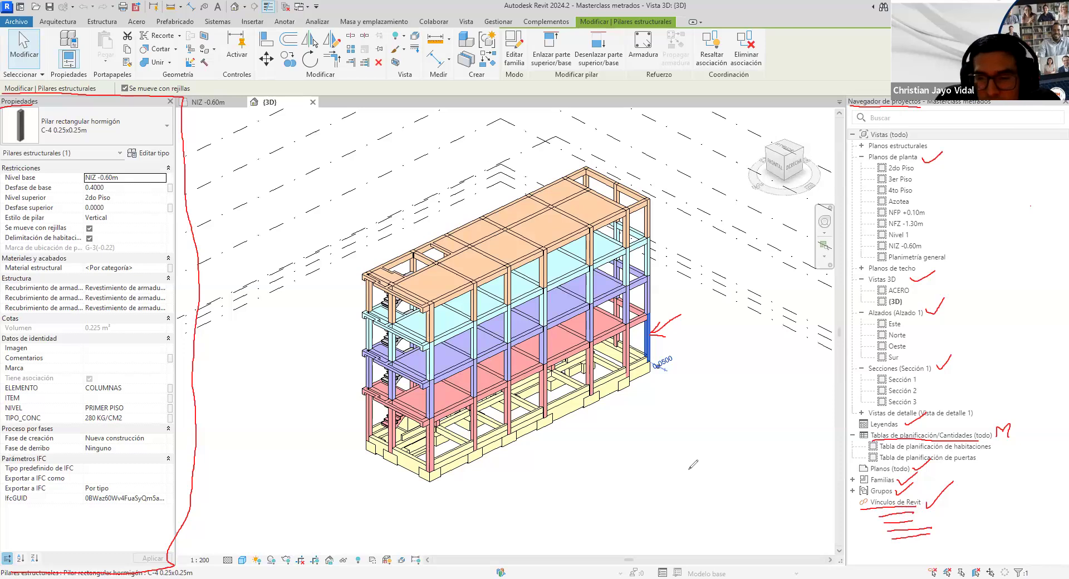
{"action": "mouse_move", "coordinate": [874, 514]}
{"action": "left_mouse_down"}
{"action": "mouse_move", "coordinate": [876, 556]}
{"action": "mouse_move", "coordinate": [871, 545]}
{"action": "mouse_move", "coordinate": [883, 550]}
{"action": "left_mouse_up"}
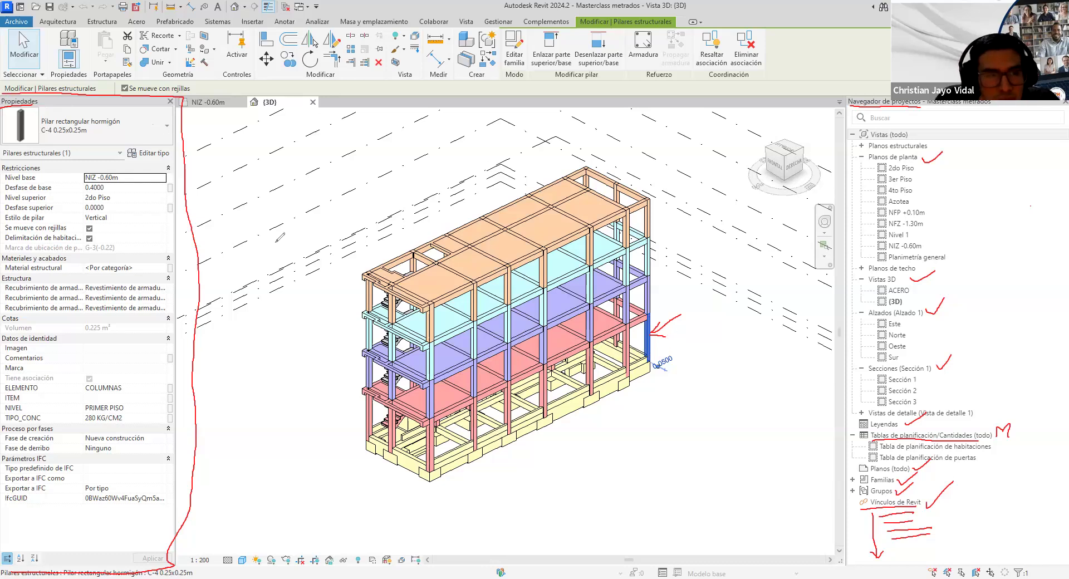
{"action": "left_click_drag", "start_coordinate": [42, 125], "coordinate": [118, 127]}
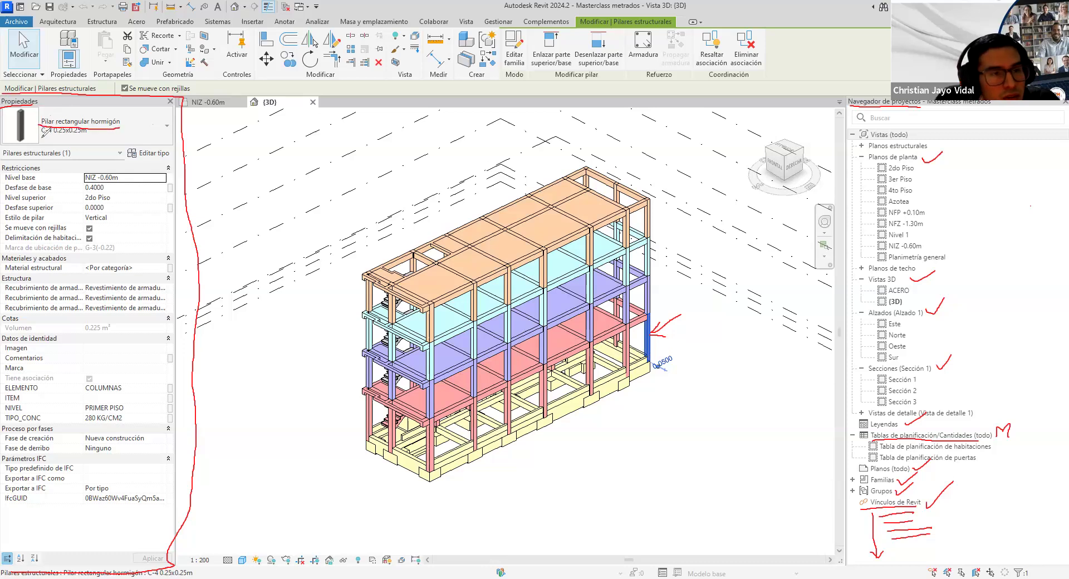
{"action": "left_click_drag", "start_coordinate": [54, 135], "coordinate": [87, 136]}
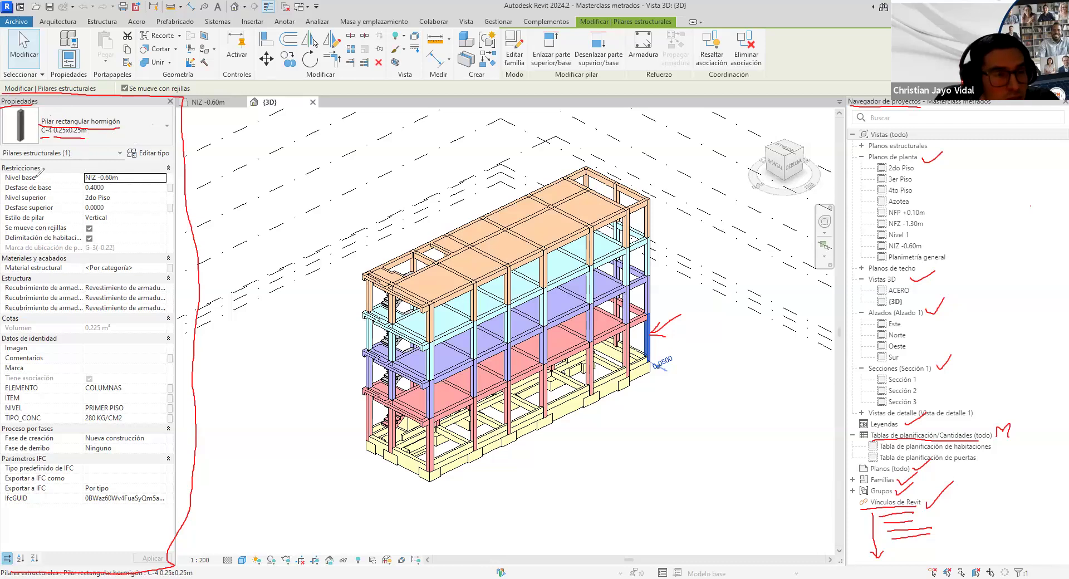
{"action": "left_click_drag", "start_coordinate": [172, 179], "coordinate": [201, 166]}
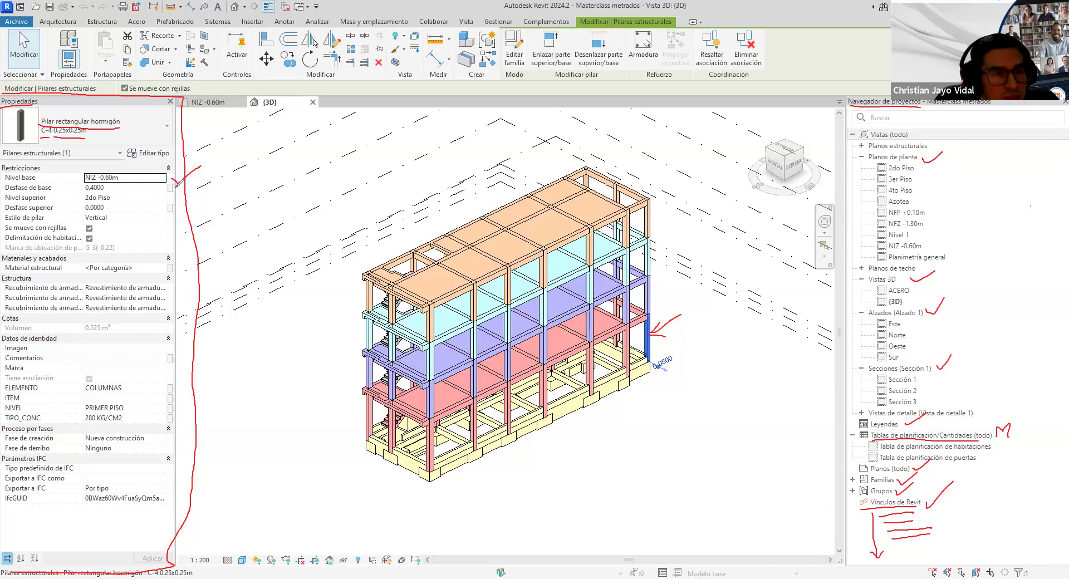
{"action": "left_click_drag", "start_coordinate": [180, 190], "coordinate": [199, 184]}
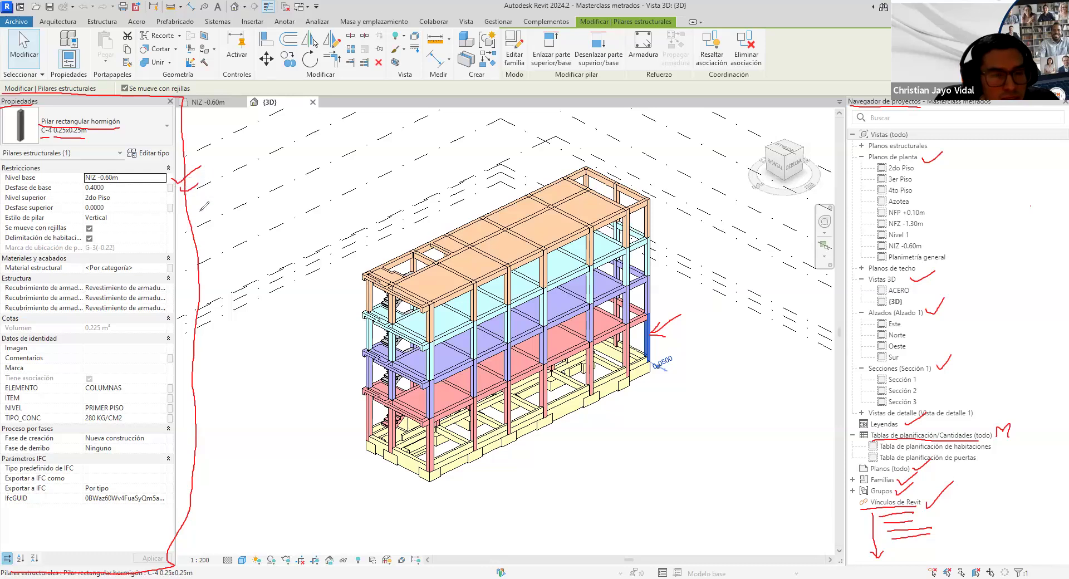
{"action": "left_click_drag", "start_coordinate": [252, 162], "coordinate": [419, 159]}
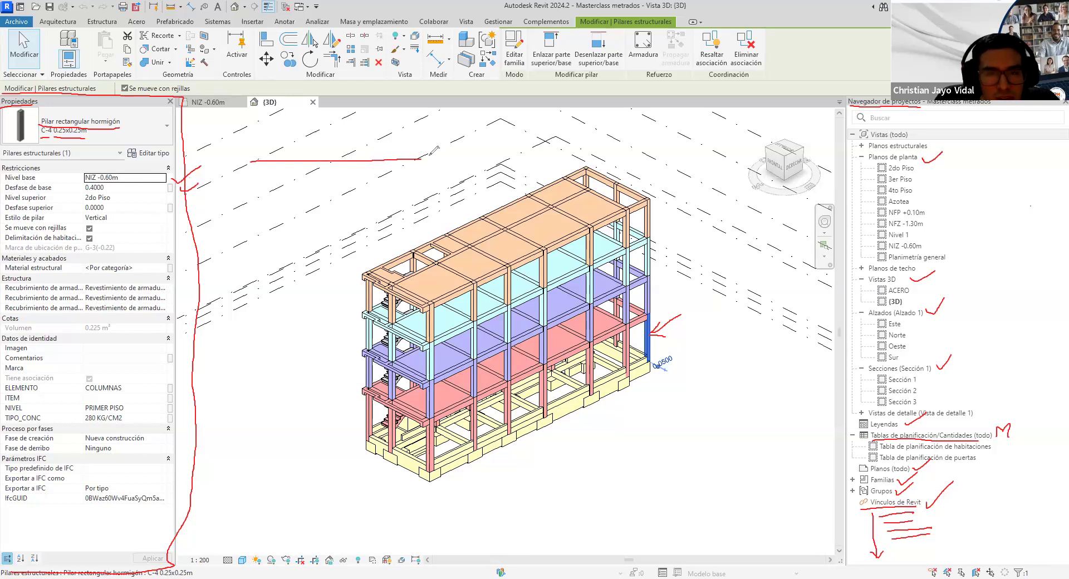
{"action": "mouse_move", "coordinate": [429, 141]}
{"action": "left_mouse_down"}
{"action": "mouse_move", "coordinate": [435, 157]}
{"action": "mouse_move", "coordinate": [401, 141]}
{"action": "mouse_move", "coordinate": [399, 100]}
{"action": "left_mouse_up"}
{"action": "left_click_drag", "start_coordinate": [417, 140], "coordinate": [412, 95]}
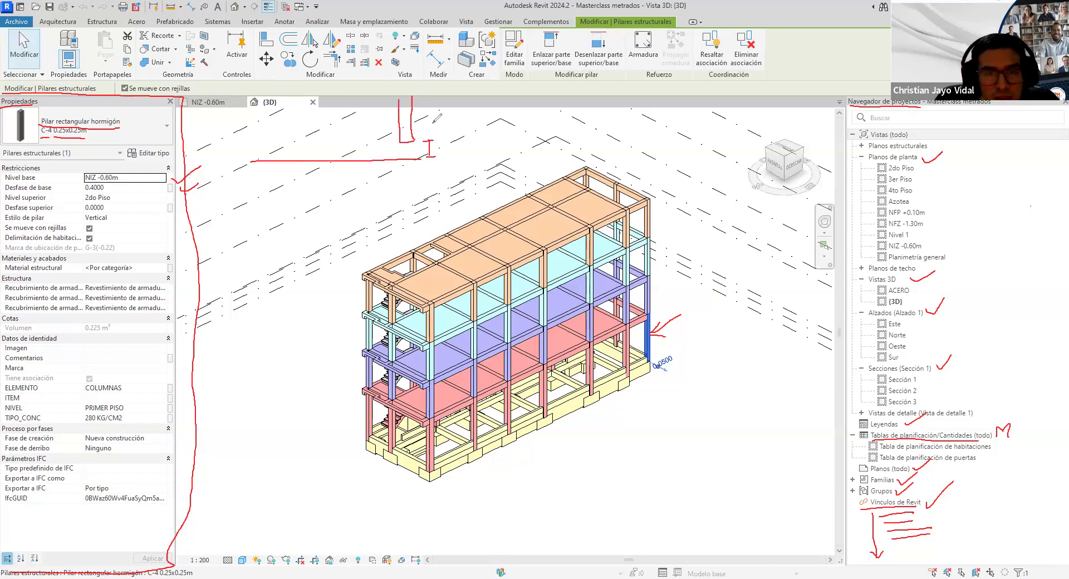
{"action": "mouse_move", "coordinate": [452, 138]}
{"action": "left_mouse_down"}
{"action": "mouse_move", "coordinate": [439, 139]}
{"action": "mouse_move", "coordinate": [463, 144]}
{"action": "left_mouse_up"}
{"action": "left_click", "coordinate": [452, 153]}
{"action": "left_click_drag", "start_coordinate": [460, 134], "coordinate": [459, 151]}
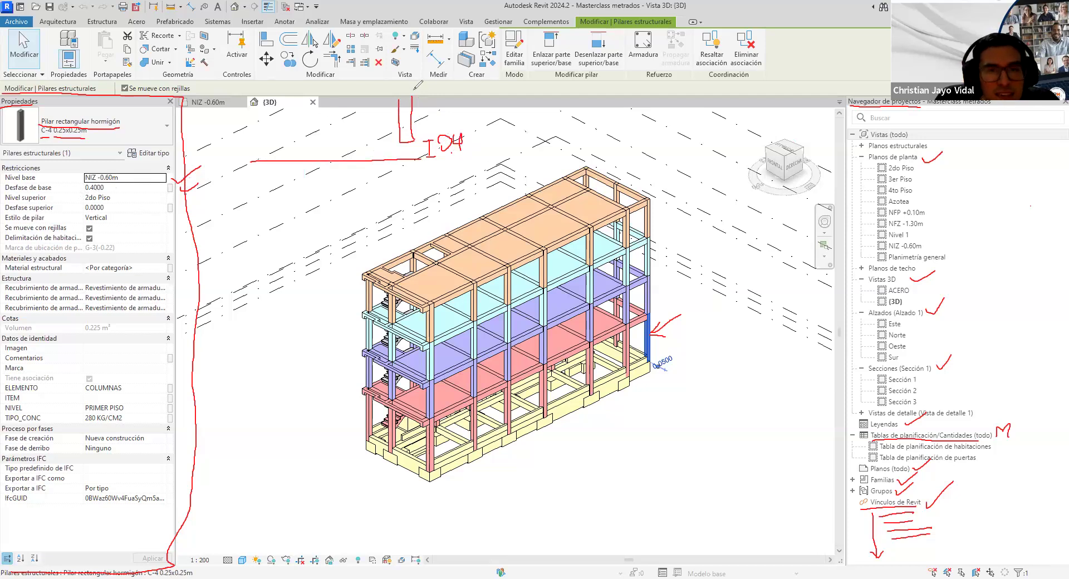
{"action": "left_click_drag", "start_coordinate": [424, 94], "coordinate": [233, 91]}
{"action": "left_click_drag", "start_coordinate": [433, 84], "coordinate": [469, 86]}
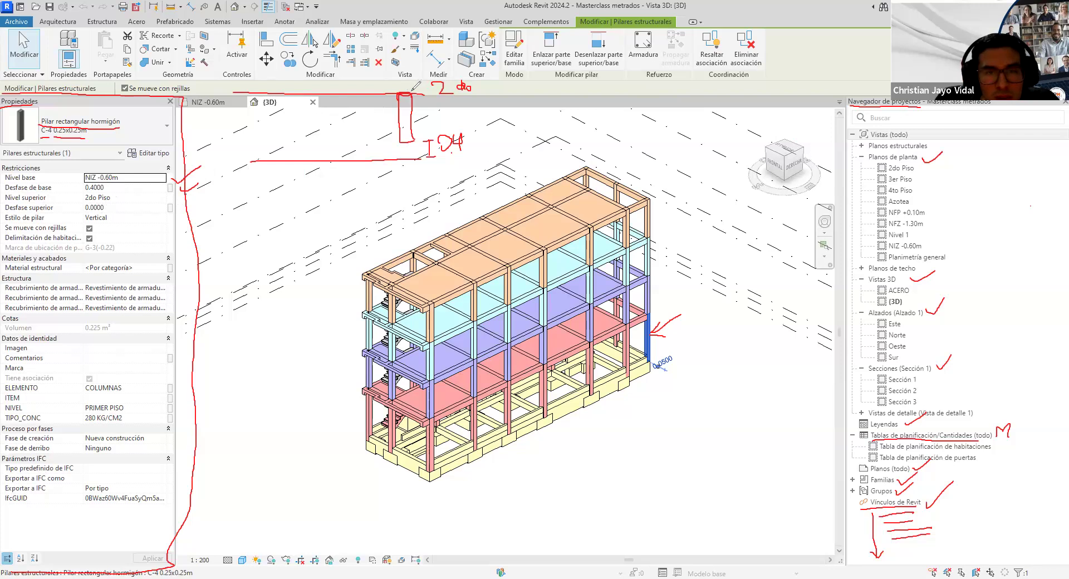
{"action": "mouse_move", "coordinate": [412, 77]}
{"action": "left_mouse_down"}
{"action": "mouse_move", "coordinate": [401, 78]}
{"action": "mouse_move", "coordinate": [414, 75]}
{"action": "mouse_move", "coordinate": [412, 85]}
{"action": "left_mouse_up"}
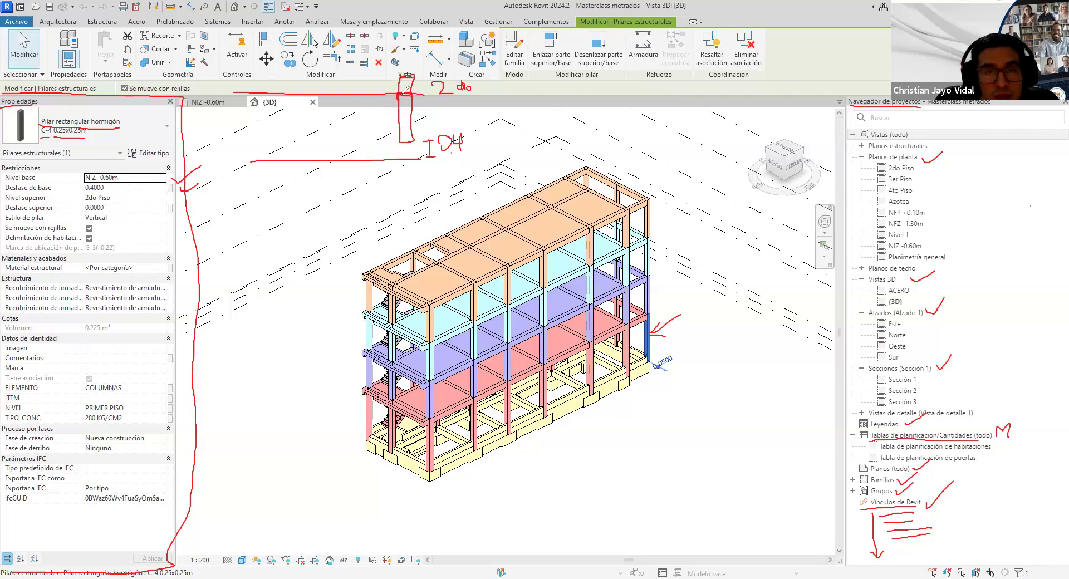
{"action": "mouse_move", "coordinate": [388, 72]}
{"action": "left_mouse_down"}
{"action": "mouse_move", "coordinate": [388, 96]}
{"action": "mouse_move", "coordinate": [372, 75]}
{"action": "mouse_move", "coordinate": [370, 88]}
{"action": "left_mouse_up"}
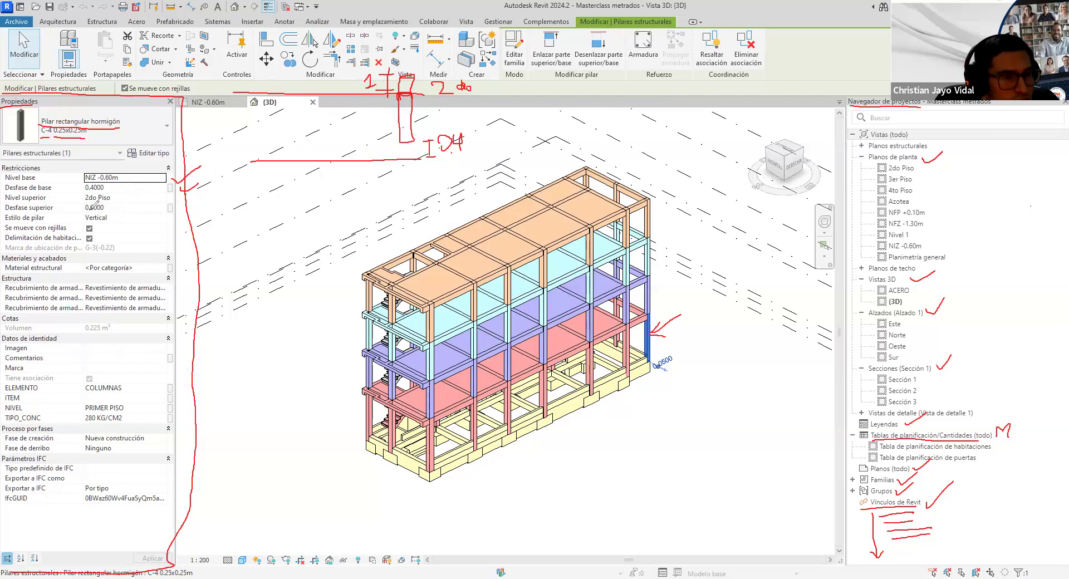
{"action": "left_click_drag", "start_coordinate": [84, 222], "coordinate": [107, 221]}
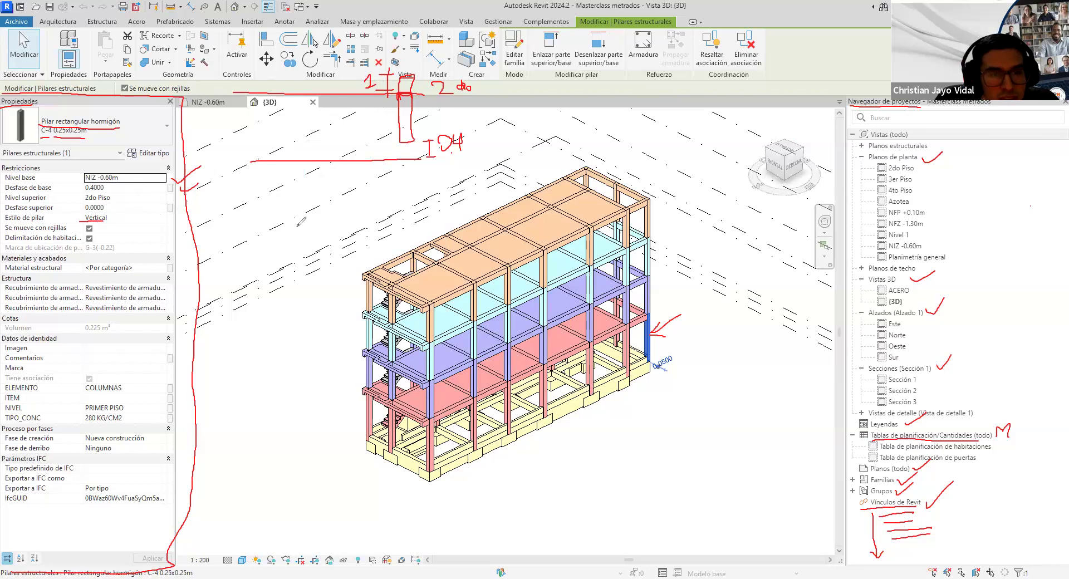
{"action": "mouse_move", "coordinate": [351, 98]}
{"action": "left_mouse_down"}
{"action": "mouse_move", "coordinate": [319, 149]}
{"action": "mouse_move", "coordinate": [348, 98]}
{"action": "left_mouse_up"}
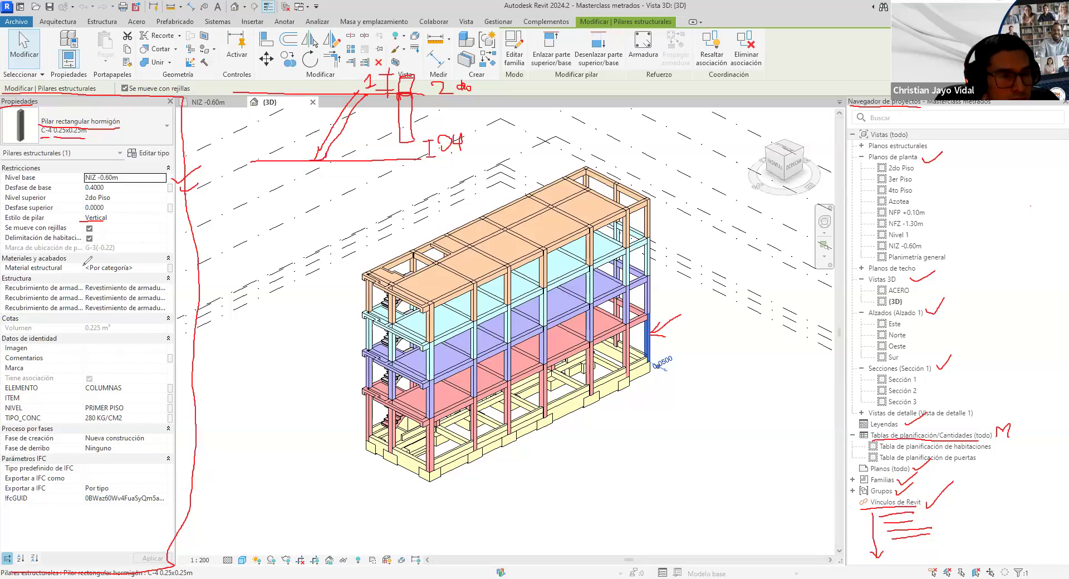
{"action": "left_click_drag", "start_coordinate": [178, 266], "coordinate": [207, 255]}
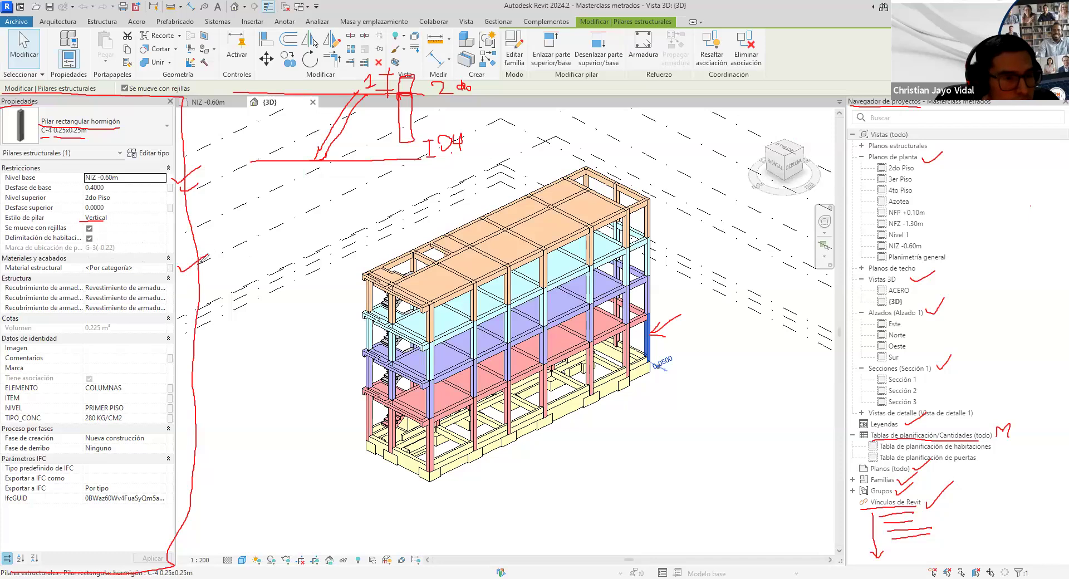
{"action": "left_click_drag", "start_coordinate": [2, 284], "coordinate": [33, 283]}
{"action": "left_click_drag", "start_coordinate": [6, 321], "coordinate": [21, 321]}
{"action": "mouse_move", "coordinate": [114, 320]}
{"action": "left_mouse_down"}
{"action": "mouse_move", "coordinate": [78, 326]}
{"action": "mouse_move", "coordinate": [113, 322]}
{"action": "left_mouse_up"}
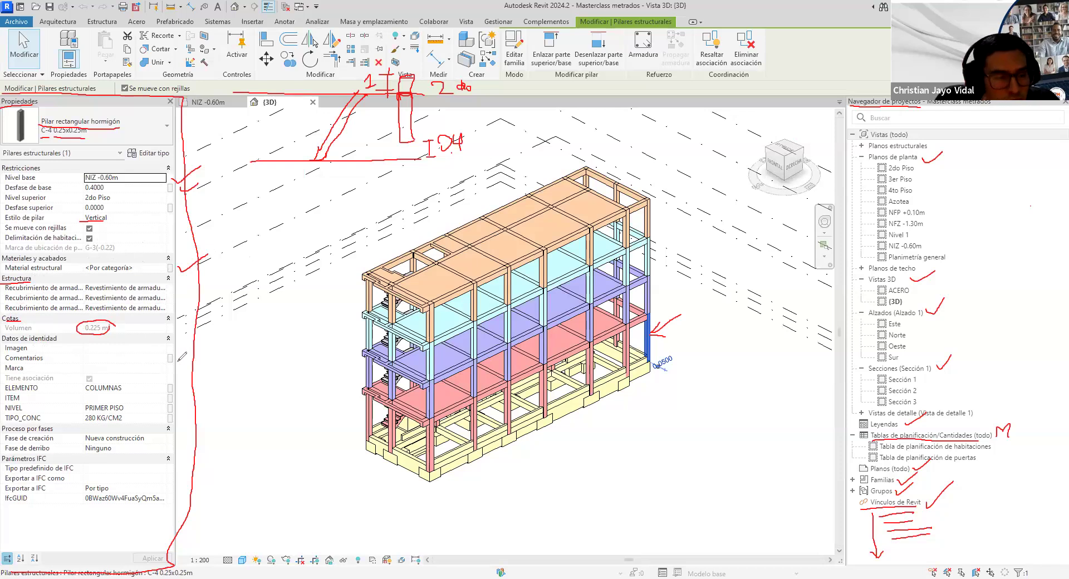
{"action": "left_click_drag", "start_coordinate": [4, 381], "coordinate": [161, 423]}
{"action": "left_click_drag", "start_coordinate": [179, 382], "coordinate": [6, 416]}
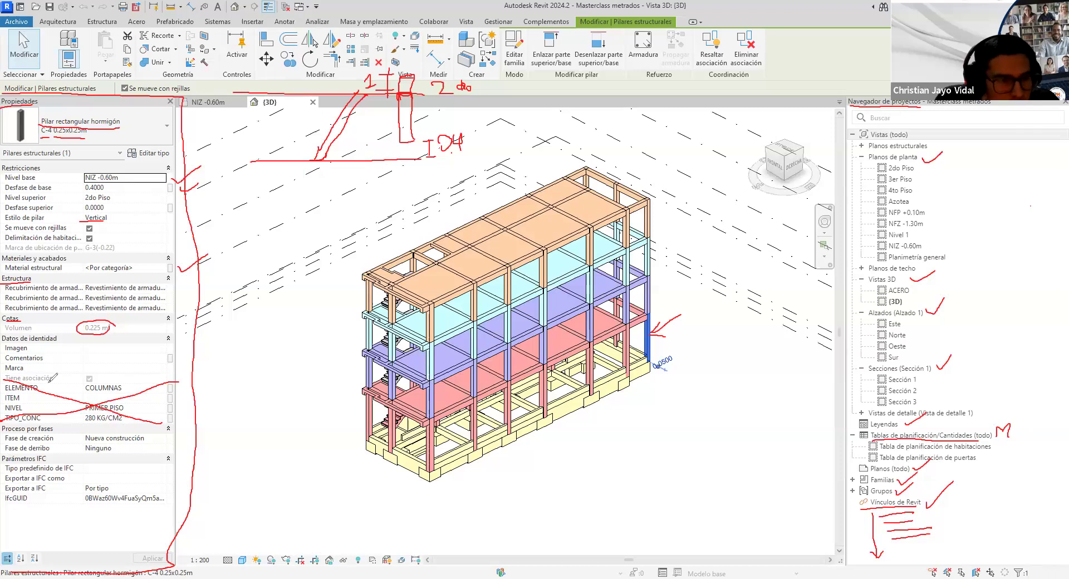
{"action": "key", "text": "e"}
{"action": "mouse_move", "coordinate": [182, 386]}
{"action": "left_mouse_down"}
{"action": "mouse_move", "coordinate": [201, 378]}
{"action": "mouse_move", "coordinate": [186, 398]}
{"action": "mouse_move", "coordinate": [205, 383]}
{"action": "mouse_move", "coordinate": [200, 408]}
{"action": "mouse_move", "coordinate": [225, 374]}
{"action": "mouse_move", "coordinate": [233, 392]}
{"action": "mouse_move", "coordinate": [211, 425]}
{"action": "left_mouse_up"}
{"action": "mouse_move", "coordinate": [250, 390]}
{"action": "left_mouse_down"}
{"action": "mouse_move", "coordinate": [264, 384]}
{"action": "mouse_move", "coordinate": [254, 403]}
{"action": "left_mouse_up"}
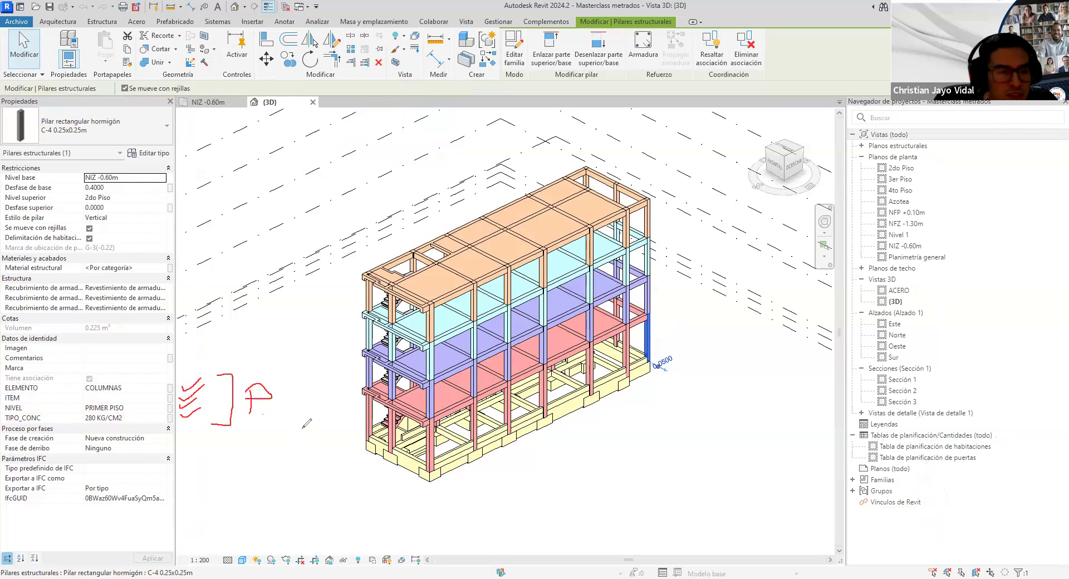
{"action": "mouse_move", "coordinate": [182, 167]}
{"action": "left_mouse_down"}
{"action": "mouse_move", "coordinate": [221, 212]}
{"action": "mouse_move", "coordinate": [205, 315]}
{"action": "mouse_move", "coordinate": [179, 316]}
{"action": "left_mouse_up"}
{"action": "mouse_move", "coordinate": [186, 430]}
{"action": "left_mouse_down"}
{"action": "mouse_move", "coordinate": [206, 428]}
{"action": "mouse_move", "coordinate": [213, 502]}
{"action": "left_mouse_up"}
{"action": "mouse_move", "coordinate": [247, 213]}
{"action": "left_mouse_down"}
{"action": "mouse_move", "coordinate": [247, 236]}
{"action": "mouse_move", "coordinate": [251, 210]}
{"action": "mouse_move", "coordinate": [250, 227]}
{"action": "mouse_move", "coordinate": [264, 216]}
{"action": "mouse_move", "coordinate": [278, 225]}
{"action": "mouse_move", "coordinate": [267, 231]}
{"action": "left_mouse_up"}
{"action": "mouse_move", "coordinate": [245, 445]}
{"action": "left_mouse_down"}
{"action": "mouse_move", "coordinate": [247, 472]}
{"action": "mouse_move", "coordinate": [255, 446]}
{"action": "mouse_move", "coordinate": [247, 459]}
{"action": "left_mouse_up"}
{"action": "mouse_move", "coordinate": [255, 466]}
{"action": "left_mouse_down"}
{"action": "mouse_move", "coordinate": [274, 458]}
{"action": "mouse_move", "coordinate": [265, 463]}
{"action": "left_mouse_up"}
{"action": "mouse_move", "coordinate": [283, 389]}
{"action": "left_mouse_down"}
{"action": "mouse_move", "coordinate": [284, 414]}
{"action": "mouse_move", "coordinate": [287, 391]}
{"action": "left_mouse_up"}
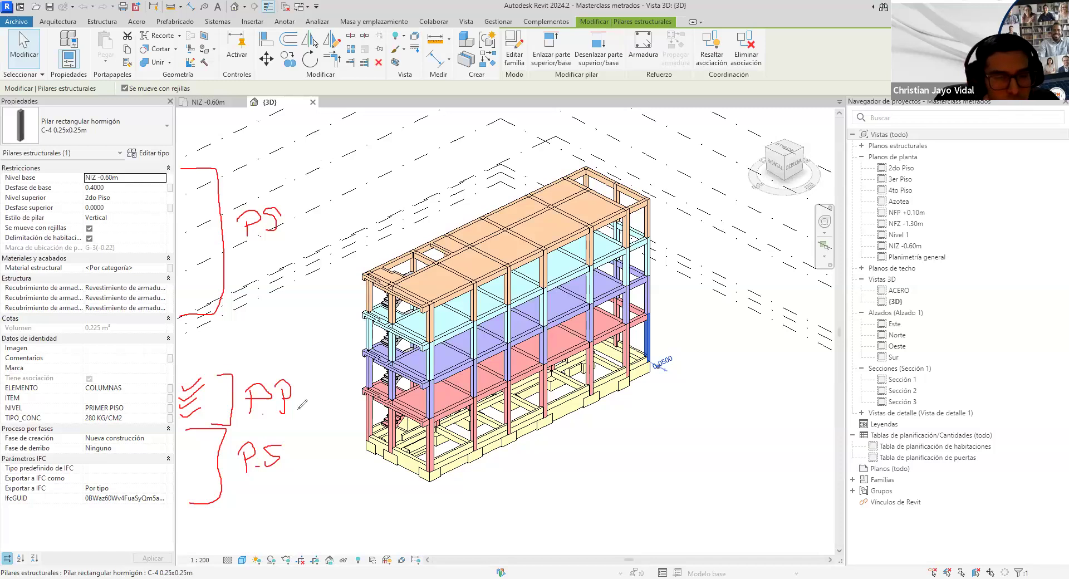
{"action": "mouse_move", "coordinate": [309, 396]}
{"action": "left_mouse_down"}
{"action": "mouse_move", "coordinate": [321, 405]}
{"action": "mouse_move", "coordinate": [303, 407]}
{"action": "left_mouse_up"}
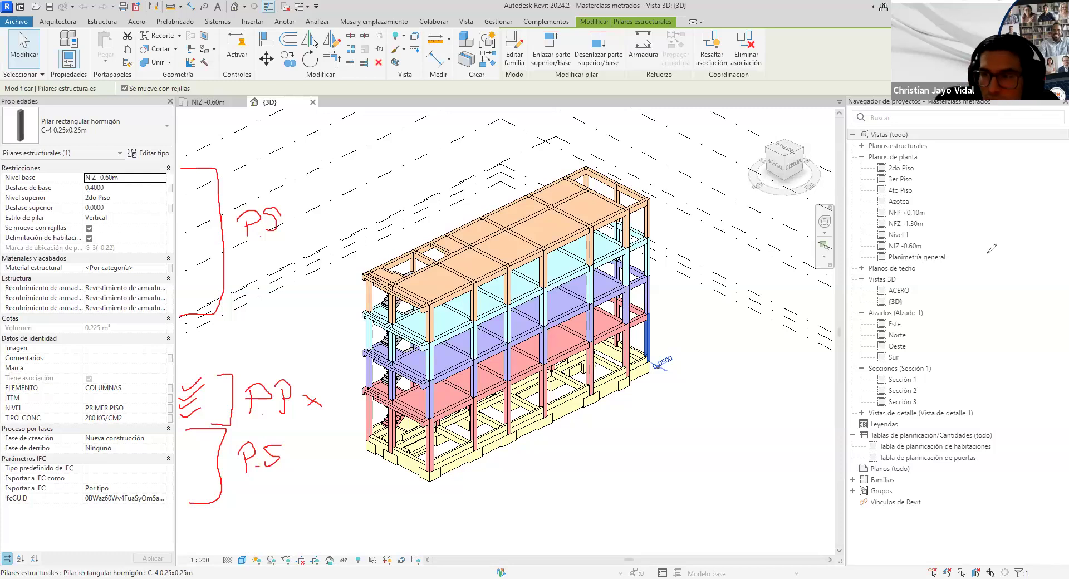
Deselect the column and inspect the ELEMENTO, NIVEL and TIPO_CONC parameters of the foundation slab at the building's far corner
{"action": "left_click", "coordinate": [671, 334]}
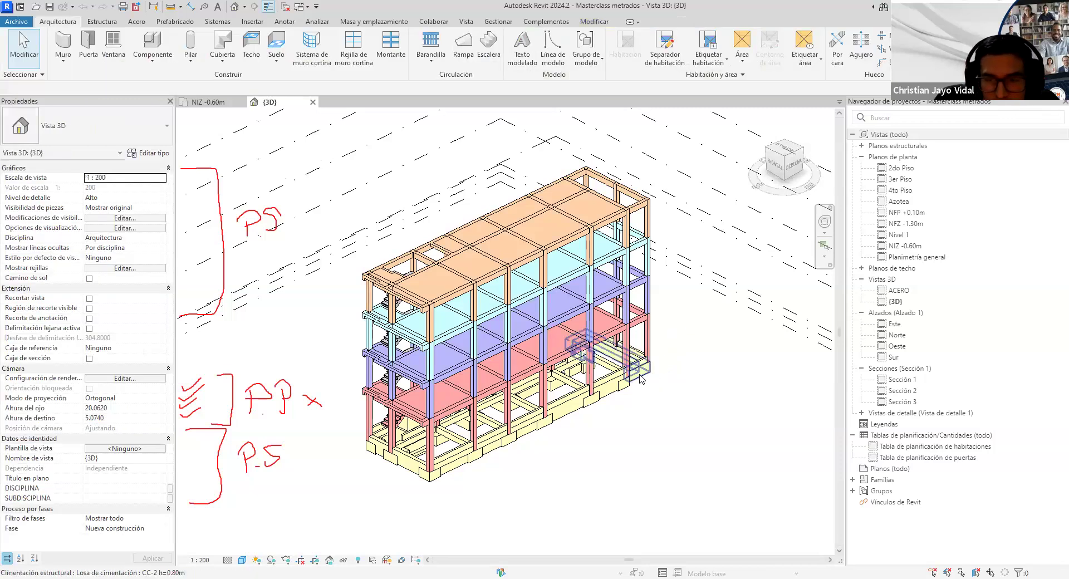
{"action": "left_click", "coordinate": [640, 378]}
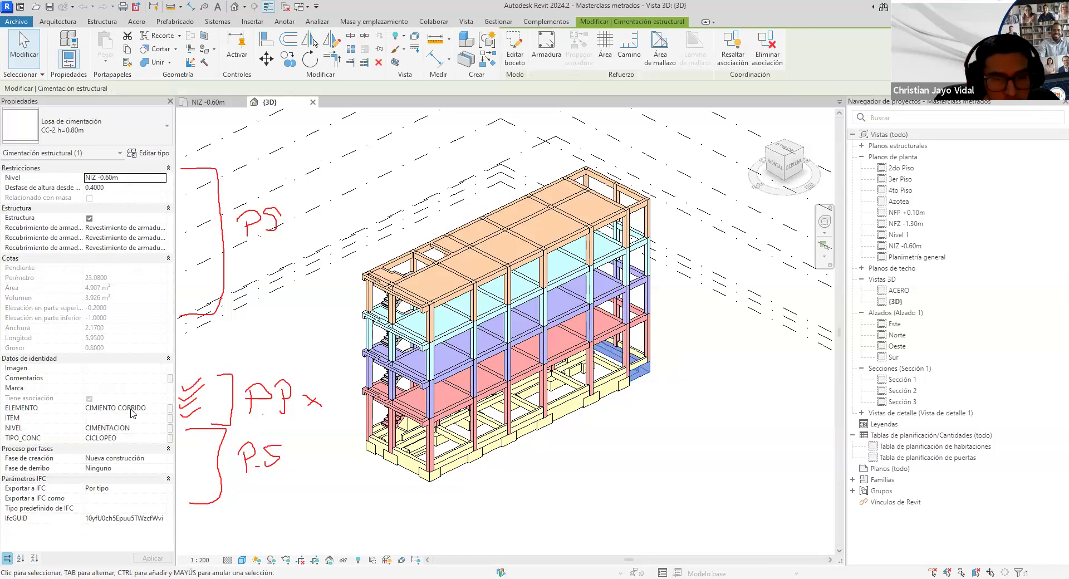
{"action": "left_click", "coordinate": [493, 516]}
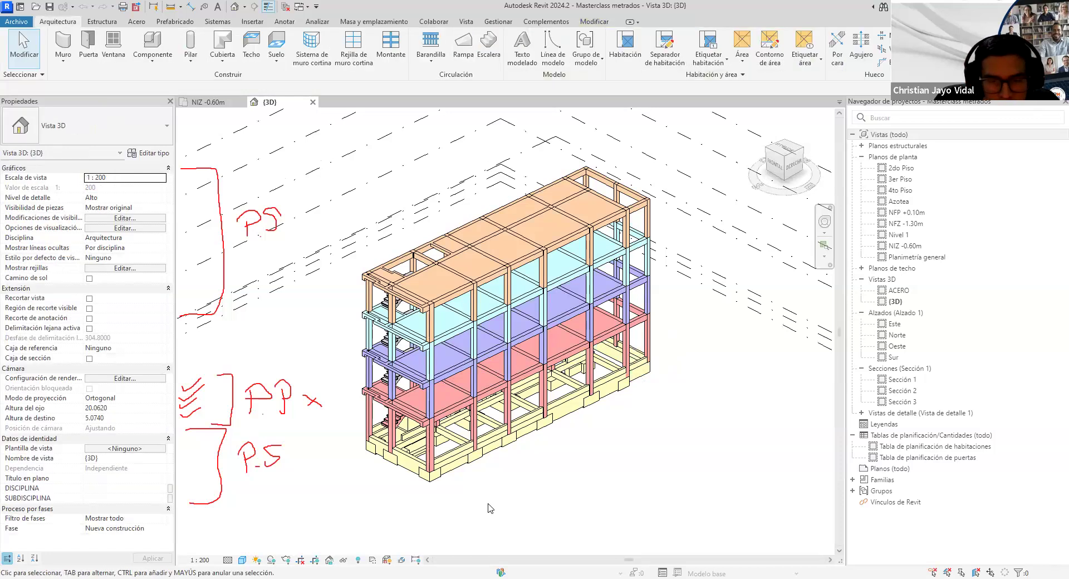
Inspect the ELEMENTO, NIVEL and TIPO_CONC parameters of the nearest corner footing and of the foundation beam on the short side
{"action": "left_click", "coordinate": [431, 484]}
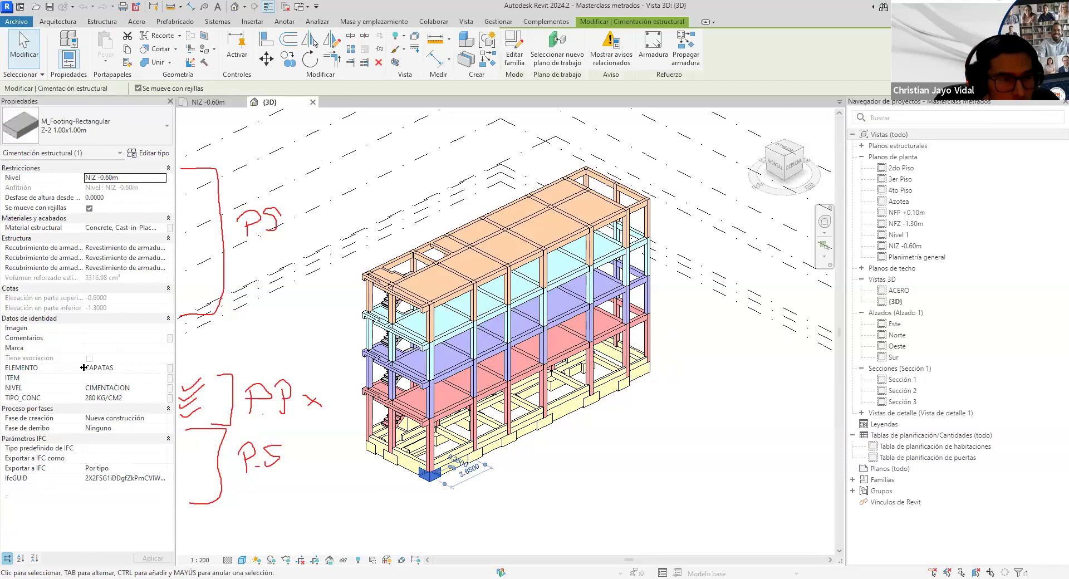
{"action": "left_click", "coordinate": [559, 476]}
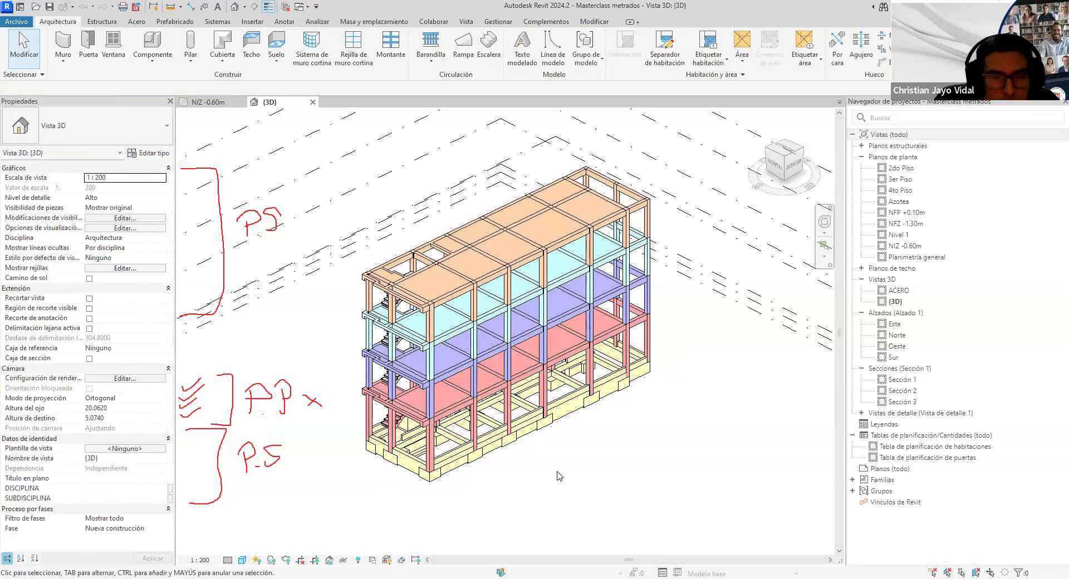
{"action": "left_click", "coordinate": [377, 445]}
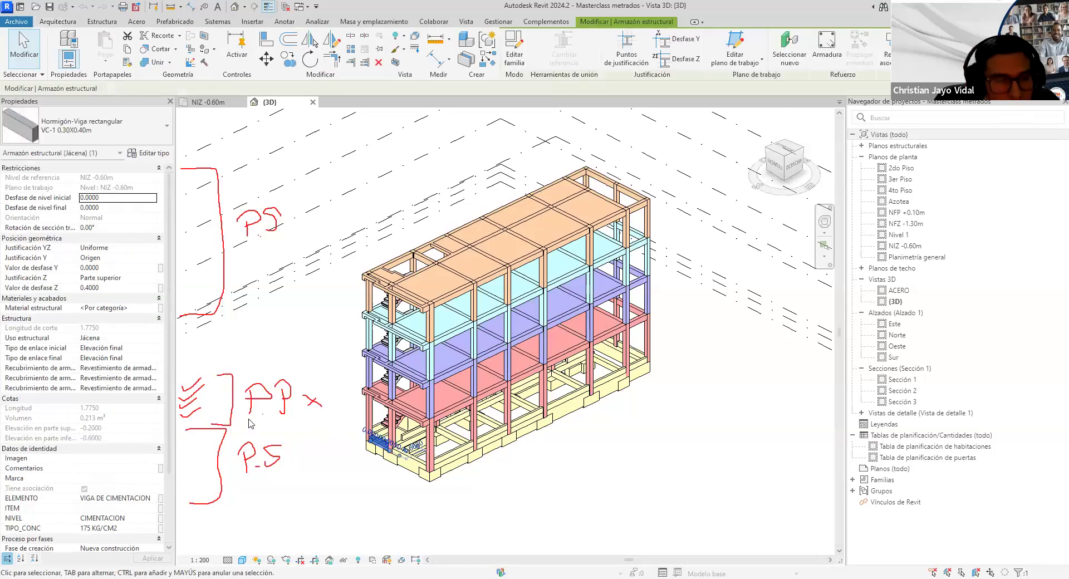
{"action": "scroll", "coordinate": [131, 433], "scroll_direction": "down", "scroll_amount": 2}
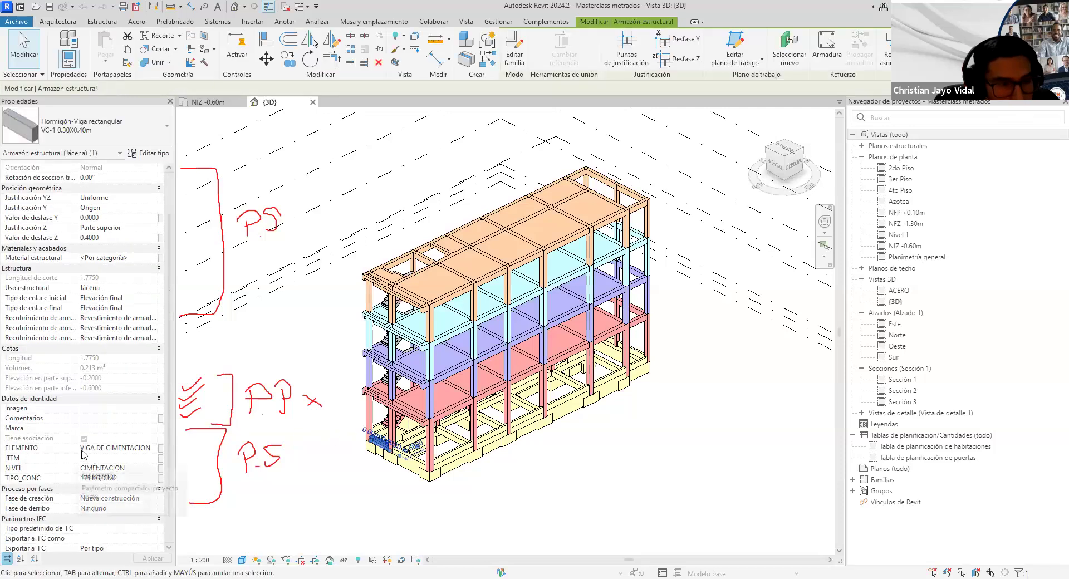
{"action": "left_click", "coordinate": [337, 490]}
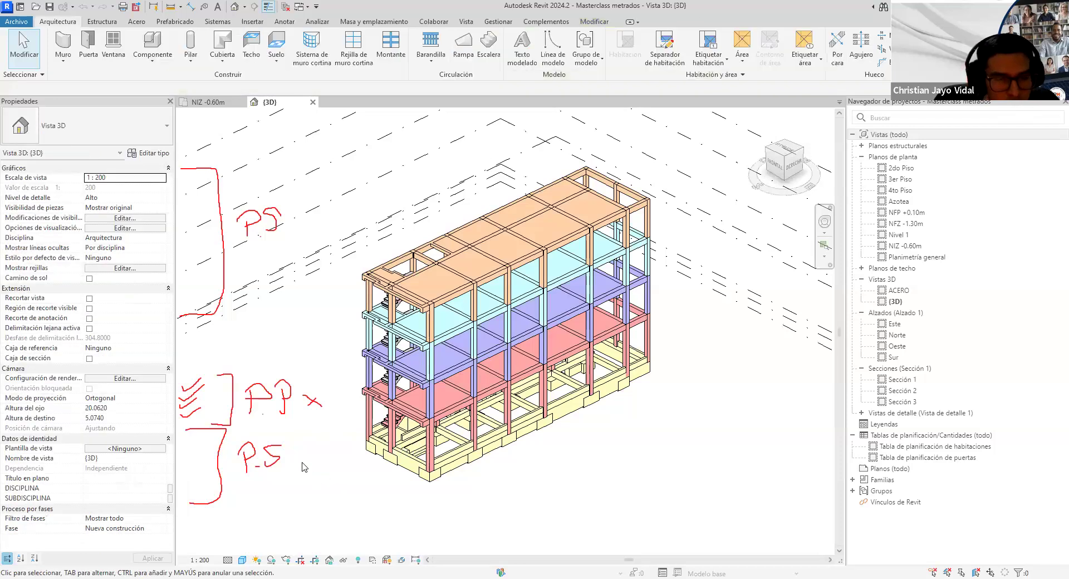
Compare the identity data of the red far corner column, a purple second-storey column and an orange fourth-storey column
{"action": "left_click", "coordinate": [647, 351]}
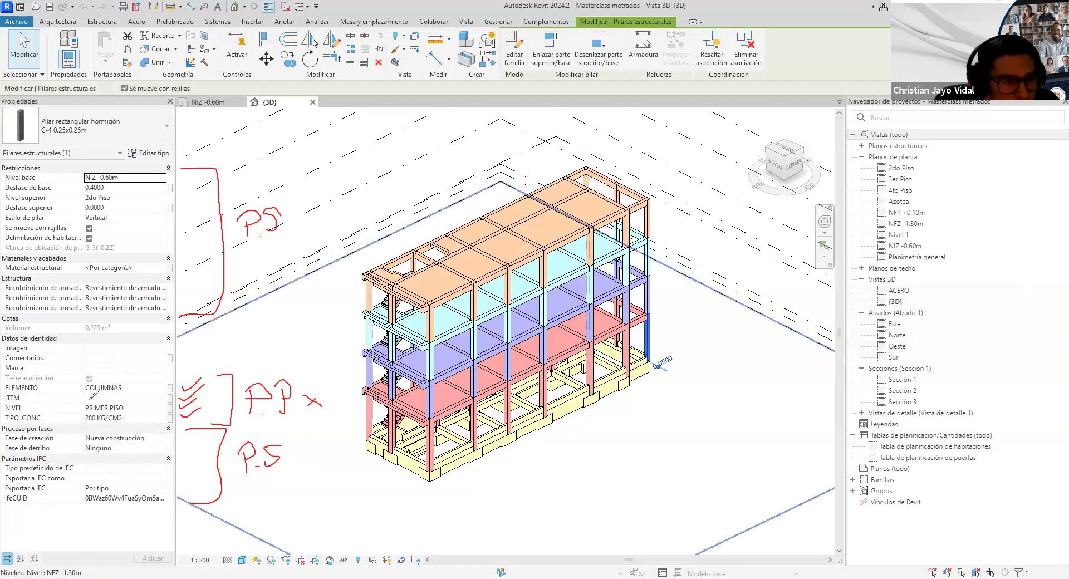
{"action": "left_click_drag", "start_coordinate": [91, 399], "coordinate": [117, 398]}
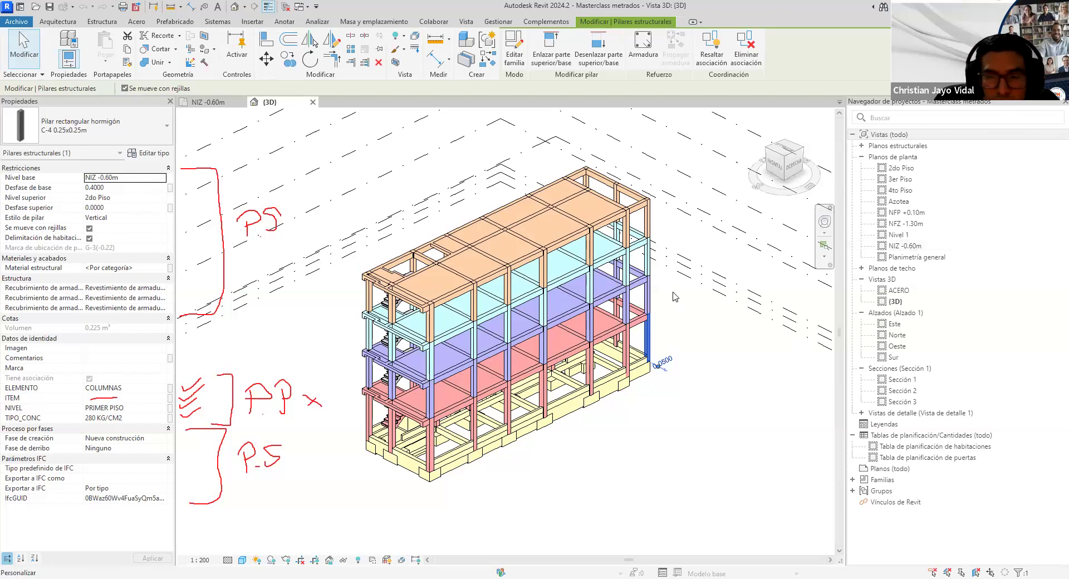
{"action": "left_click", "coordinate": [475, 381]}
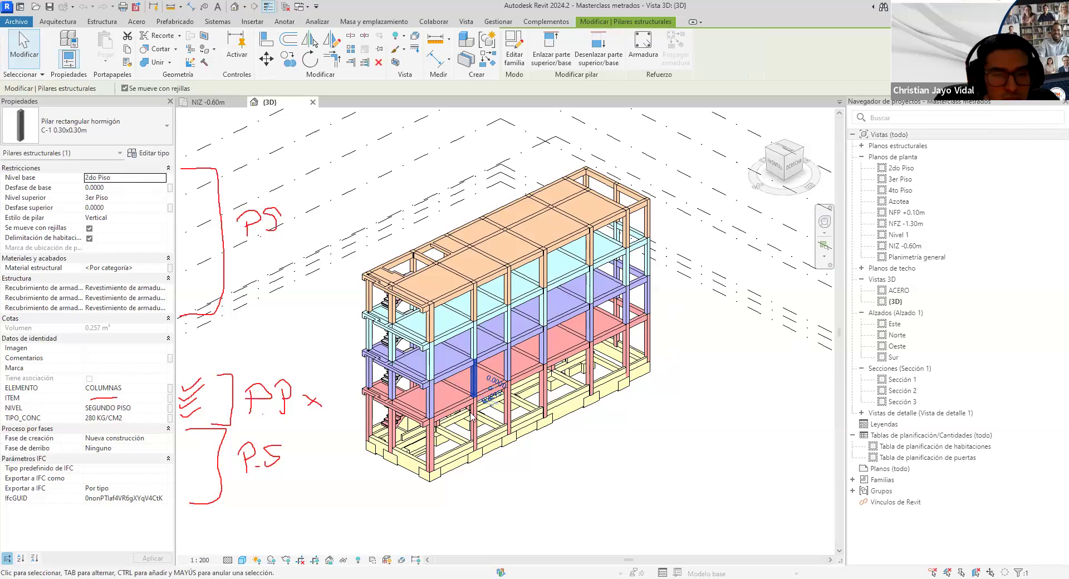
{"action": "key", "text": "Escape"}
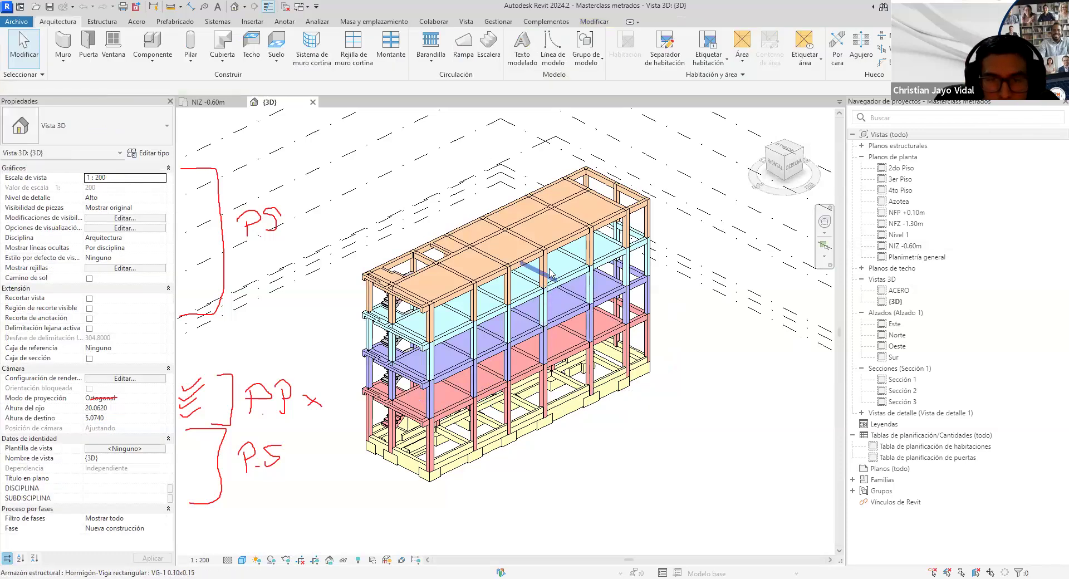
{"action": "left_click", "coordinate": [544, 270]}
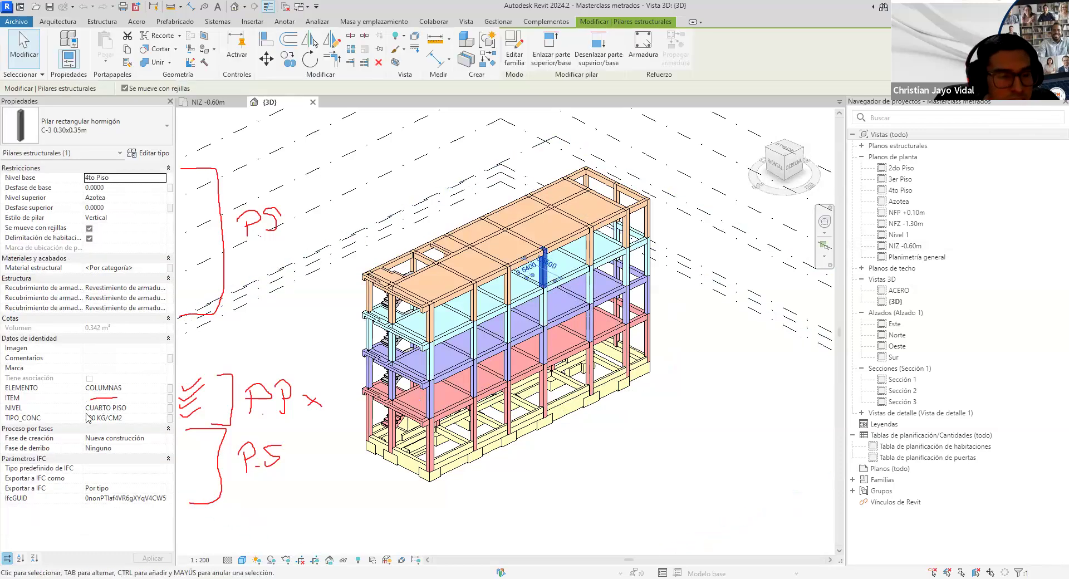
{"action": "left_click", "coordinate": [504, 518]}
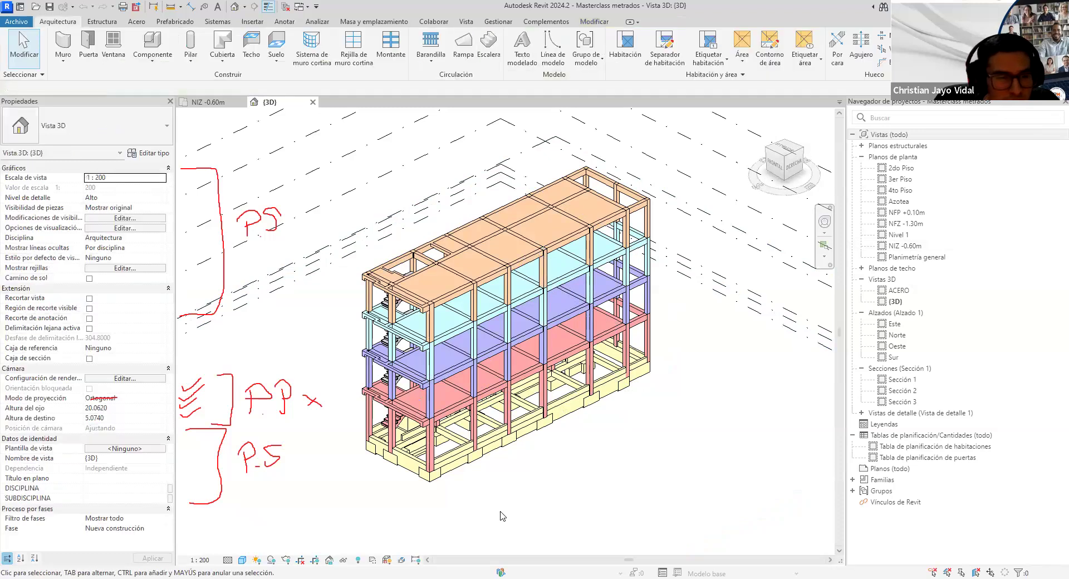
Compare the TIPO_CONC parameter of the red far corner column with that of a rectangular footing along the long side
{"action": "left_click", "coordinate": [656, 351]}
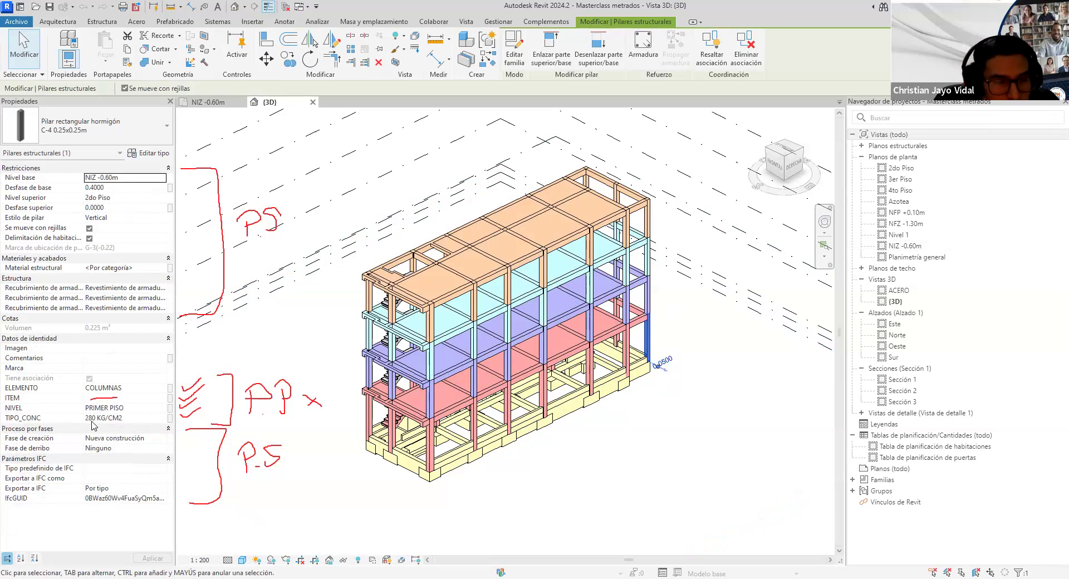
{"action": "left_click", "coordinate": [558, 495]}
{"action": "left_click", "coordinate": [549, 427]}
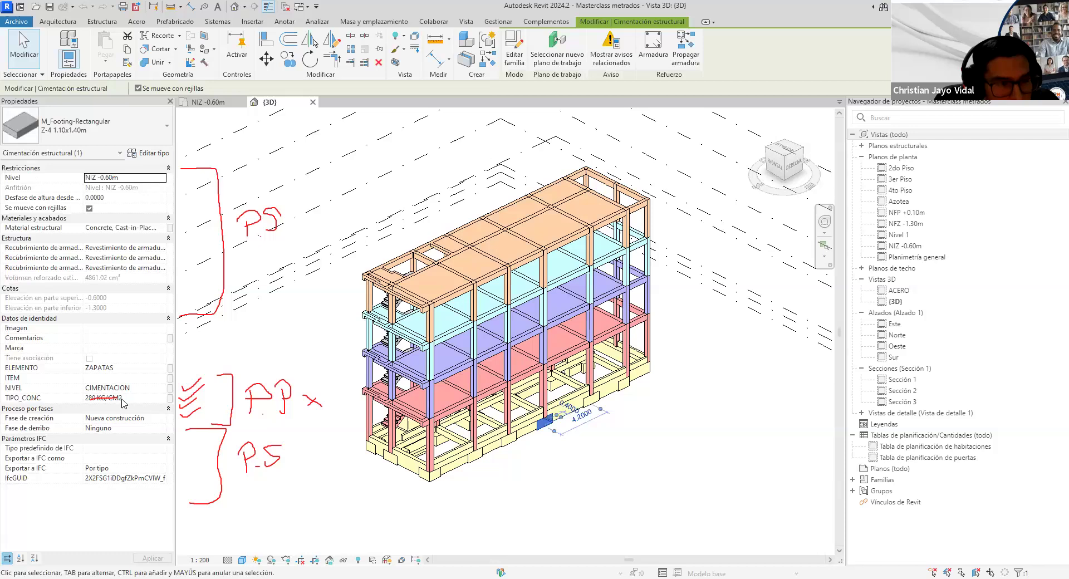
{"action": "left_click", "coordinate": [462, 529]}
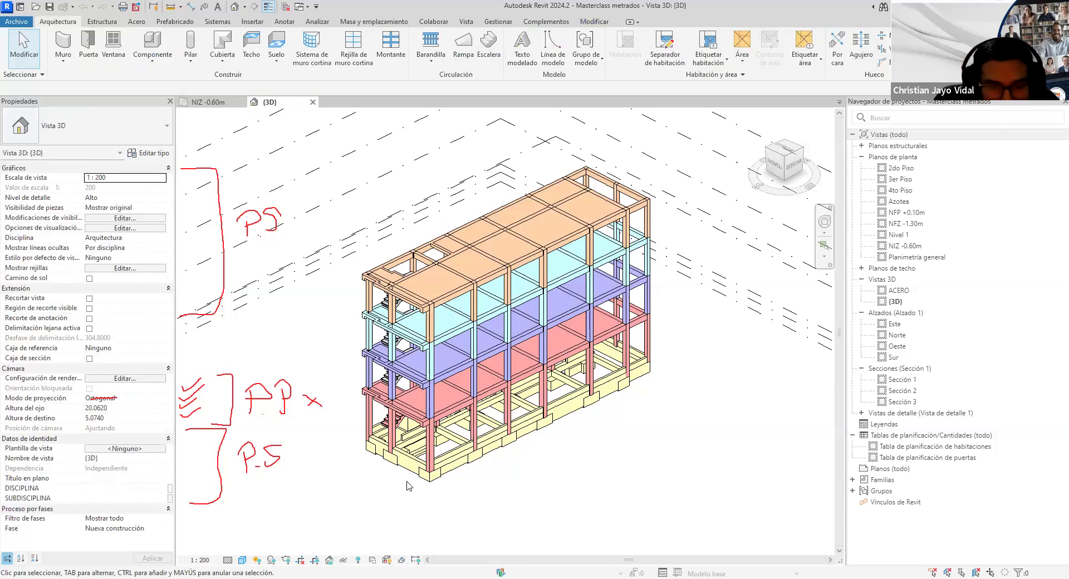
Compare the properties of the foundation beam on the short side with those of an orange top-storey beam above it
{"action": "left_click", "coordinate": [412, 462]}
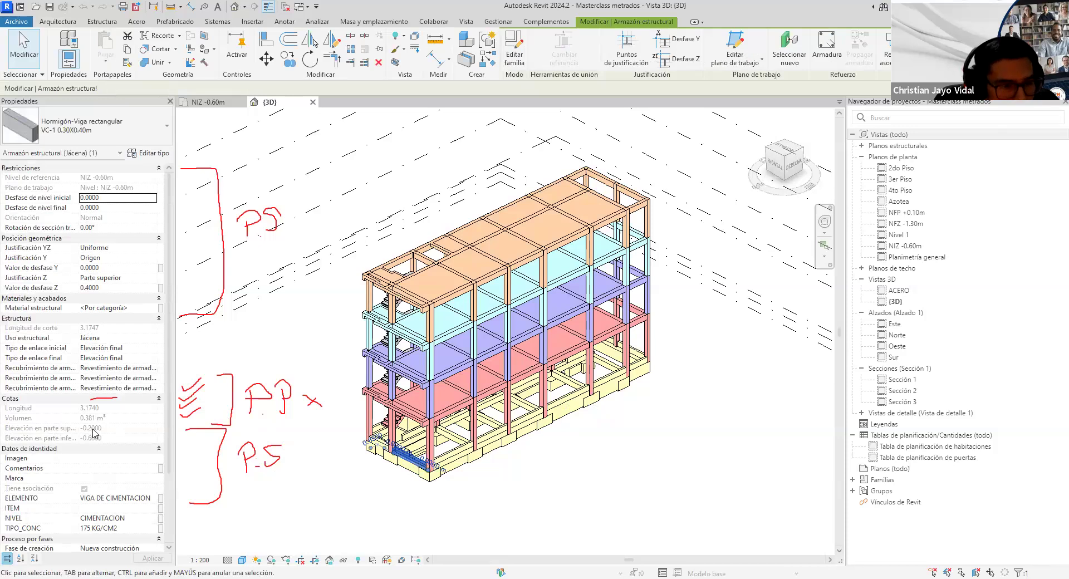
{"action": "left_click", "coordinate": [285, 523]}
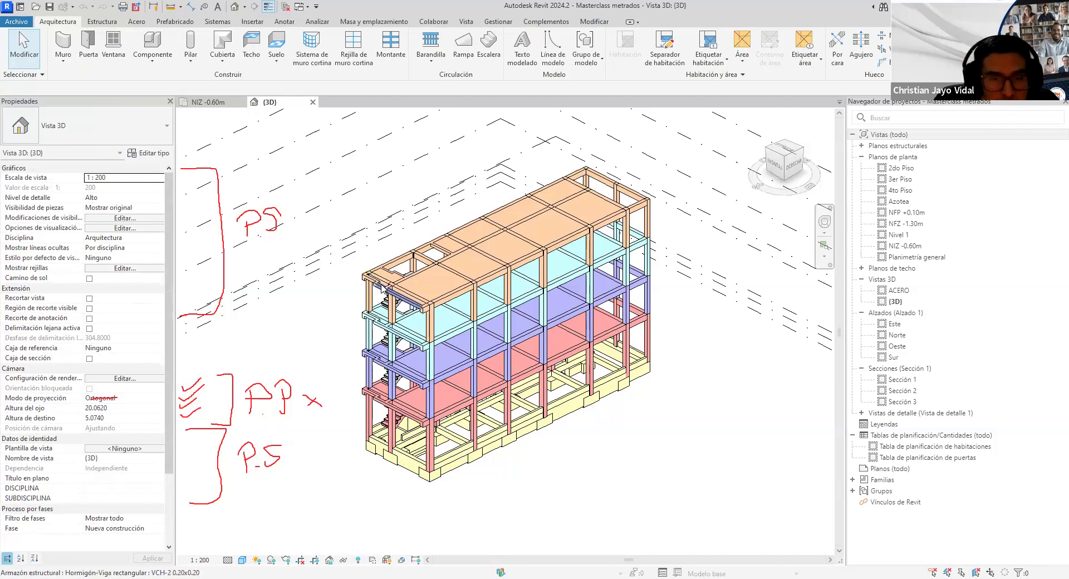
{"action": "left_click", "coordinate": [392, 289]}
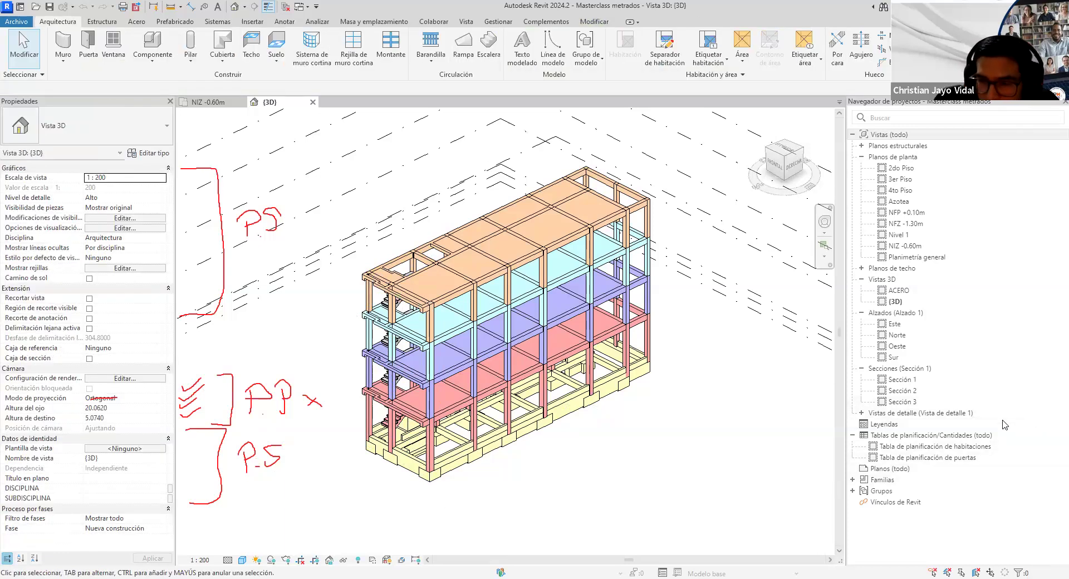
{"action": "left_click", "coordinate": [298, 418]}
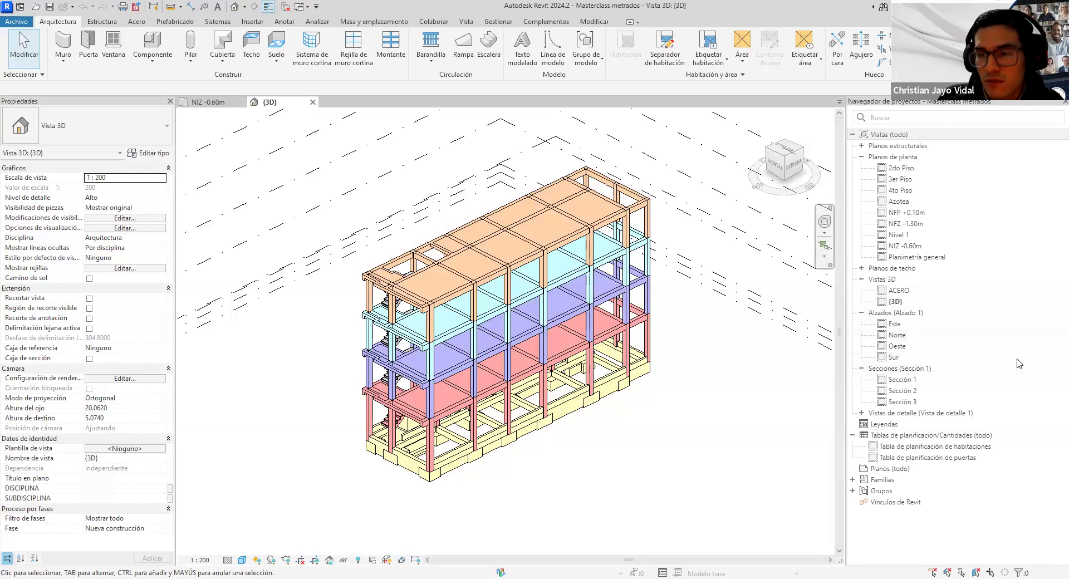
{"action": "mouse_move", "coordinate": [480, 29]}
{"action": "left_mouse_down"}
{"action": "mouse_move", "coordinate": [519, 26]}
{"action": "mouse_move", "coordinate": [488, 7]}
{"action": "mouse_move", "coordinate": [480, 28]}
{"action": "left_mouse_up"}
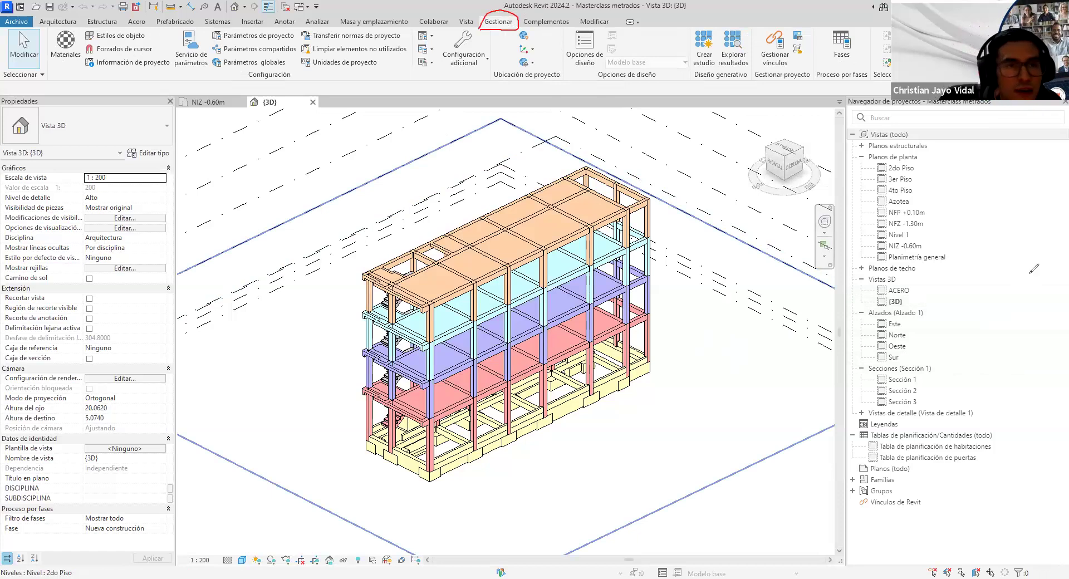
{"action": "left_click_drag", "start_coordinate": [212, 41], "coordinate": [294, 39]}
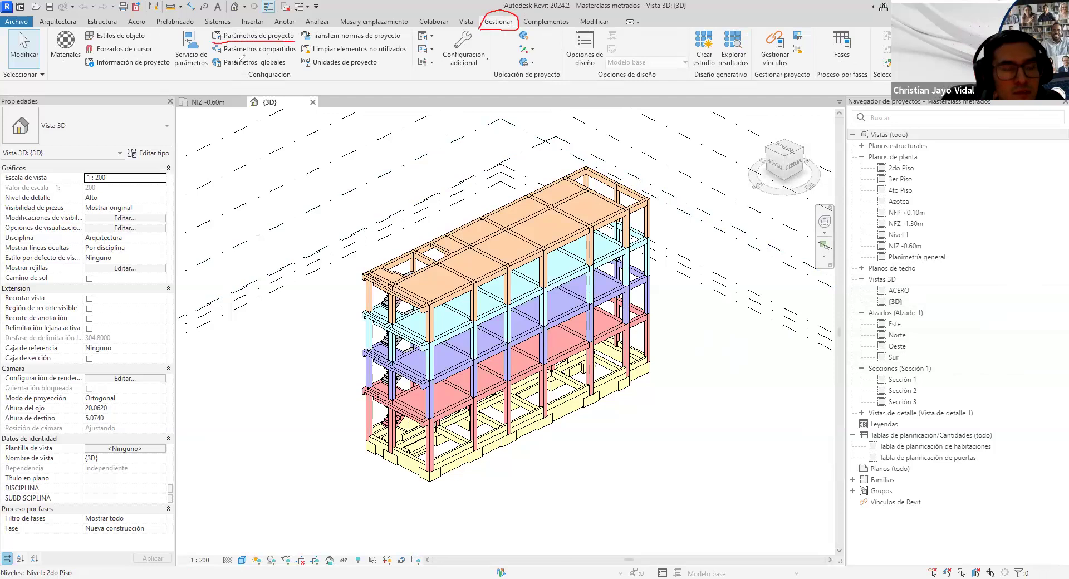
{"action": "left_click_drag", "start_coordinate": [206, 54], "coordinate": [296, 57]}
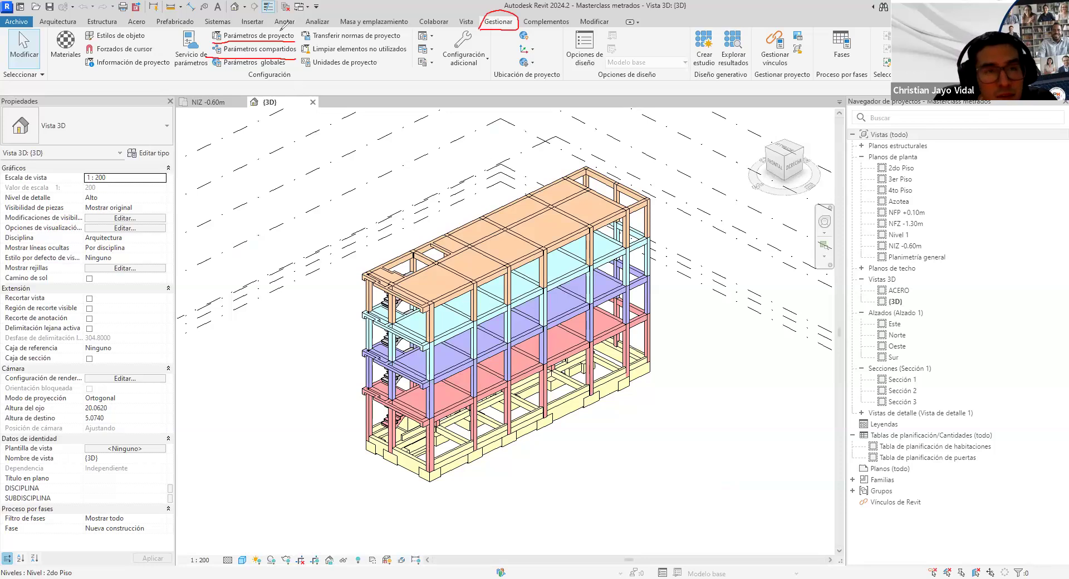
{"action": "left_click_drag", "start_coordinate": [295, 30], "coordinate": [295, 41]}
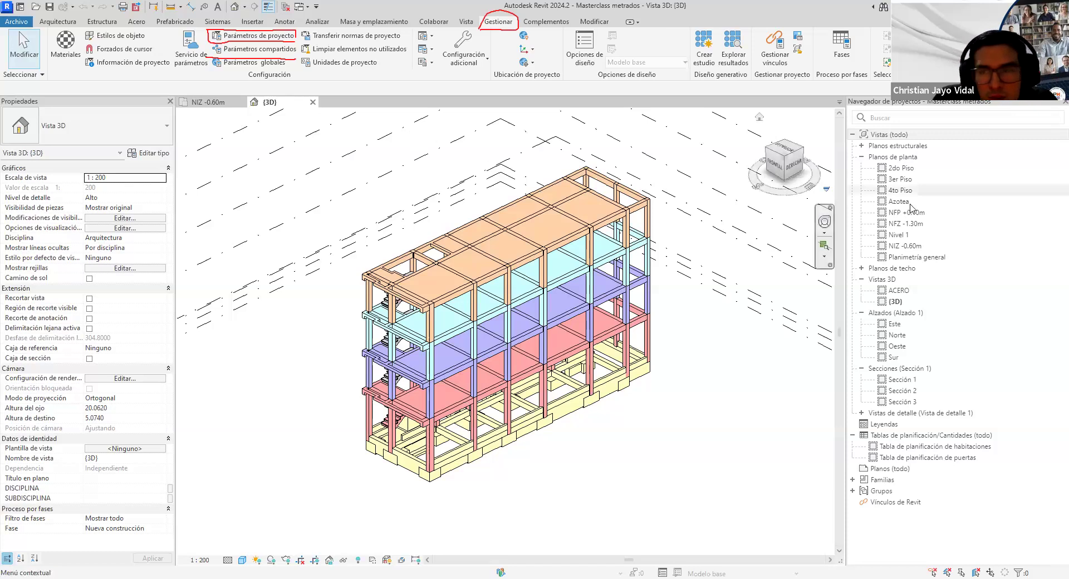
Open the shared parameters editor and look at how a new shared parameter file is created in the PARAMETROS folder
{"action": "left_click", "coordinate": [272, 50]}
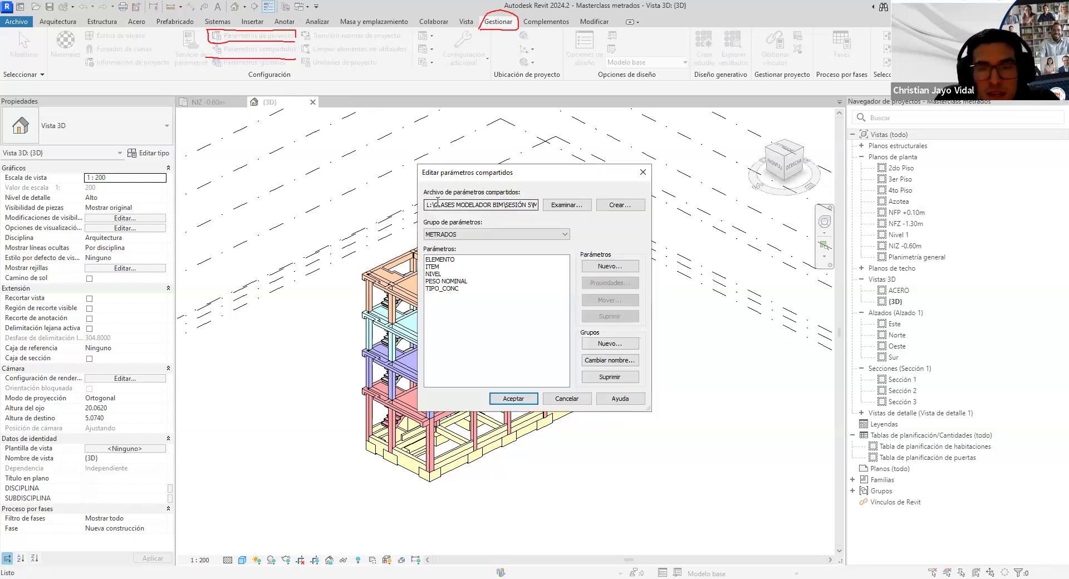
{"action": "left_click", "coordinate": [1016, 267]}
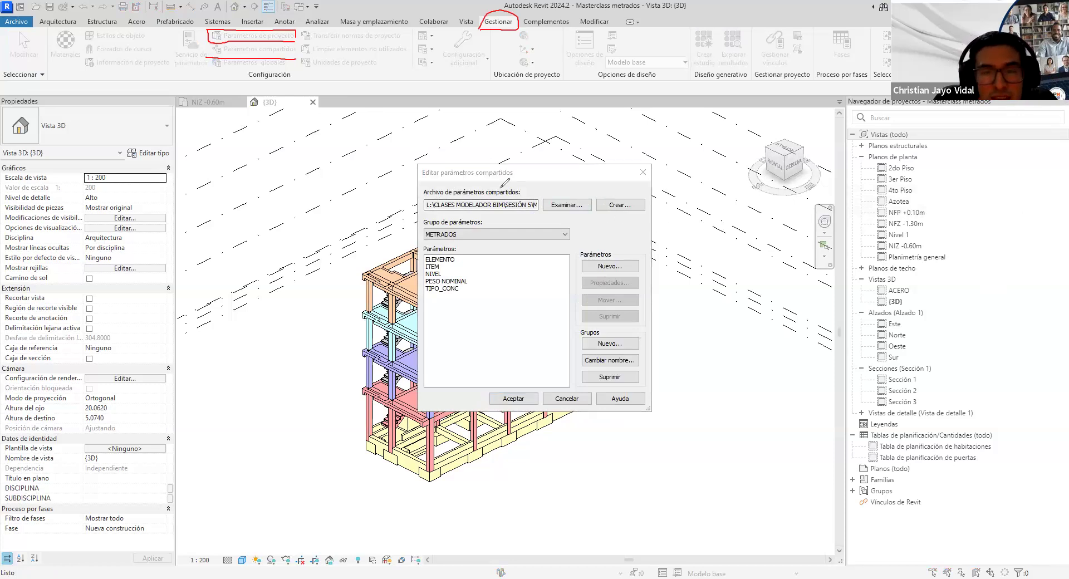
{"action": "left_click_drag", "start_coordinate": [422, 196], "coordinate": [518, 193]}
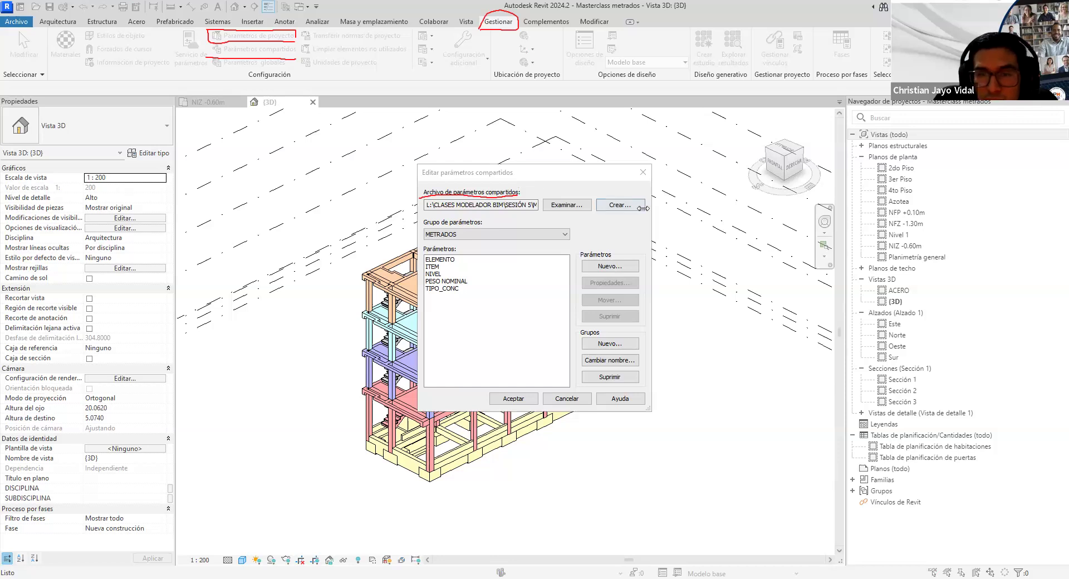
{"action": "left_click", "coordinate": [619, 205]}
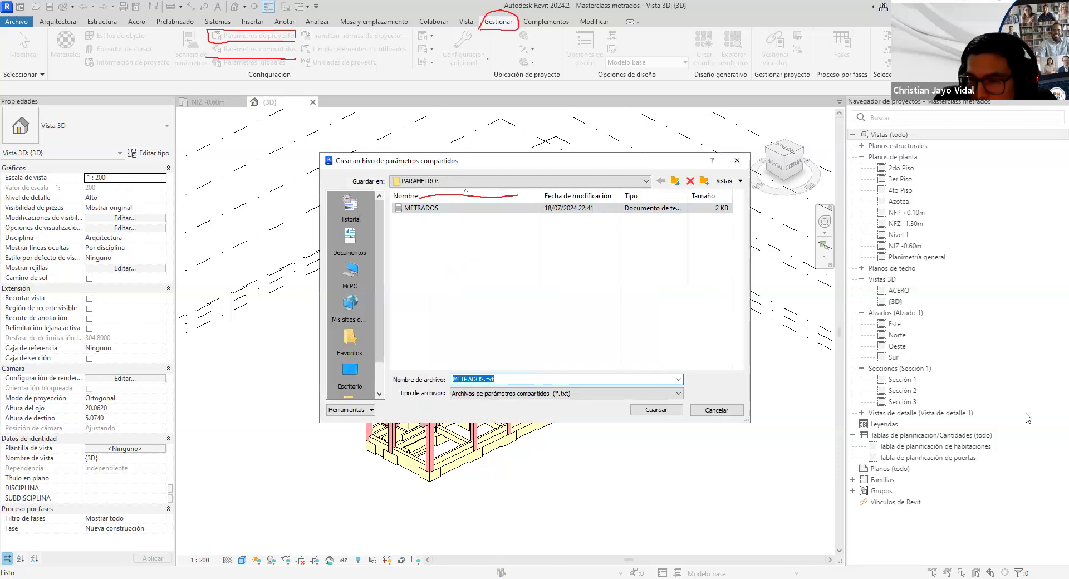
{"action": "left_click", "coordinate": [400, 217]}
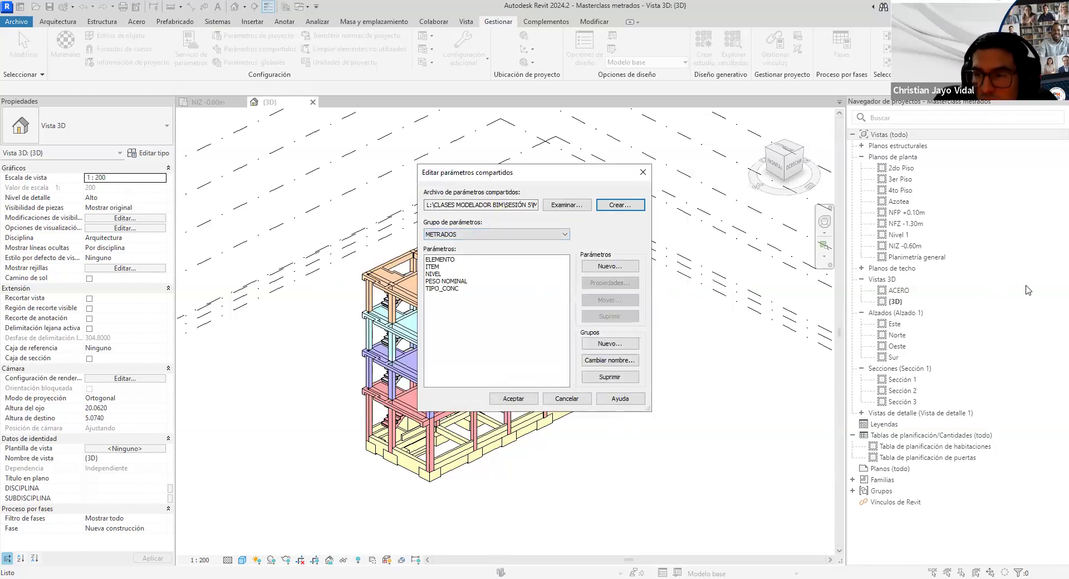
{"action": "mouse_move", "coordinate": [589, 325]}
{"action": "left_mouse_down"}
{"action": "mouse_move", "coordinate": [576, 332]}
{"action": "mouse_move", "coordinate": [691, 321]}
{"action": "left_mouse_up"}
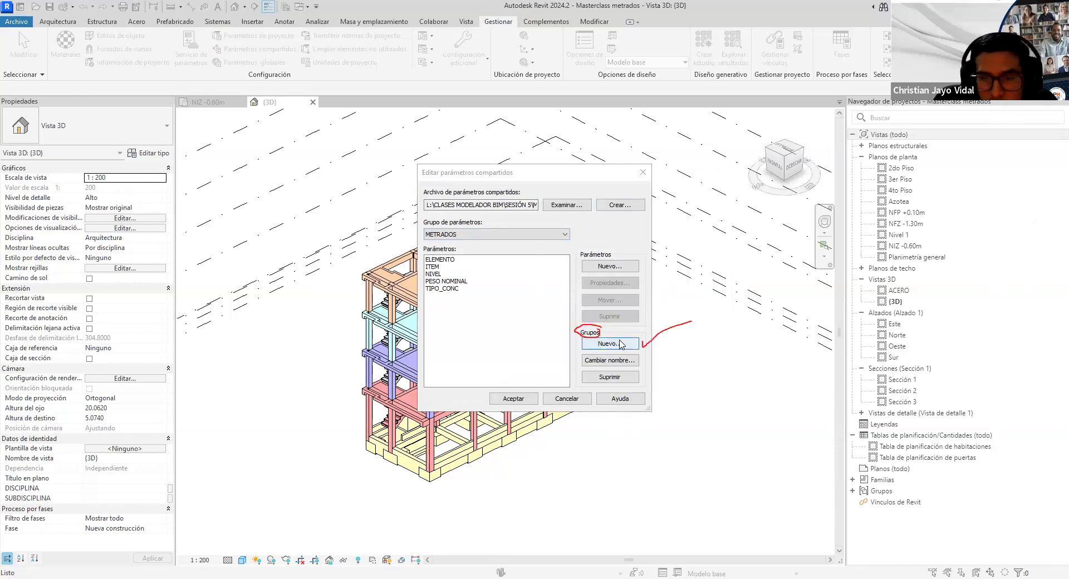
{"action": "left_click", "coordinate": [618, 344]}
{"action": "left_click", "coordinate": [536, 283]}
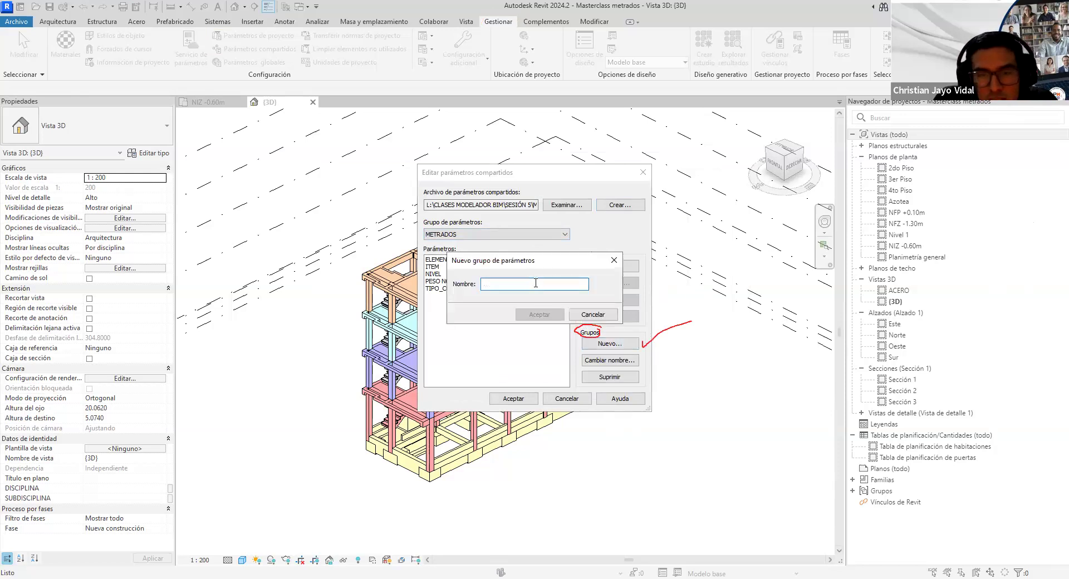
{"action": "type", "text": "METRADOS"}
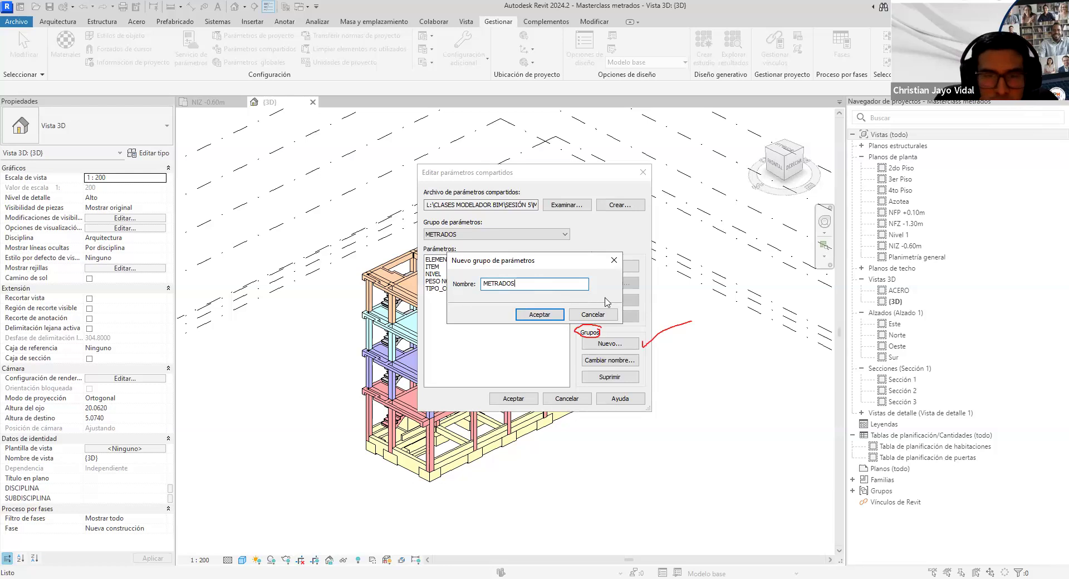
{"action": "left_click", "coordinate": [613, 260]}
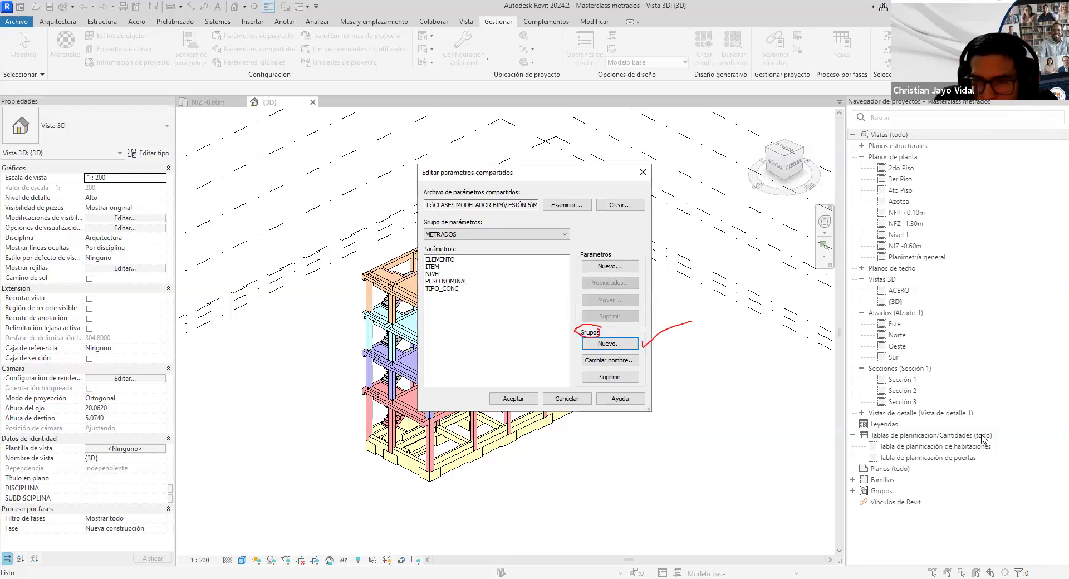
{"action": "key", "text": "Escape"}
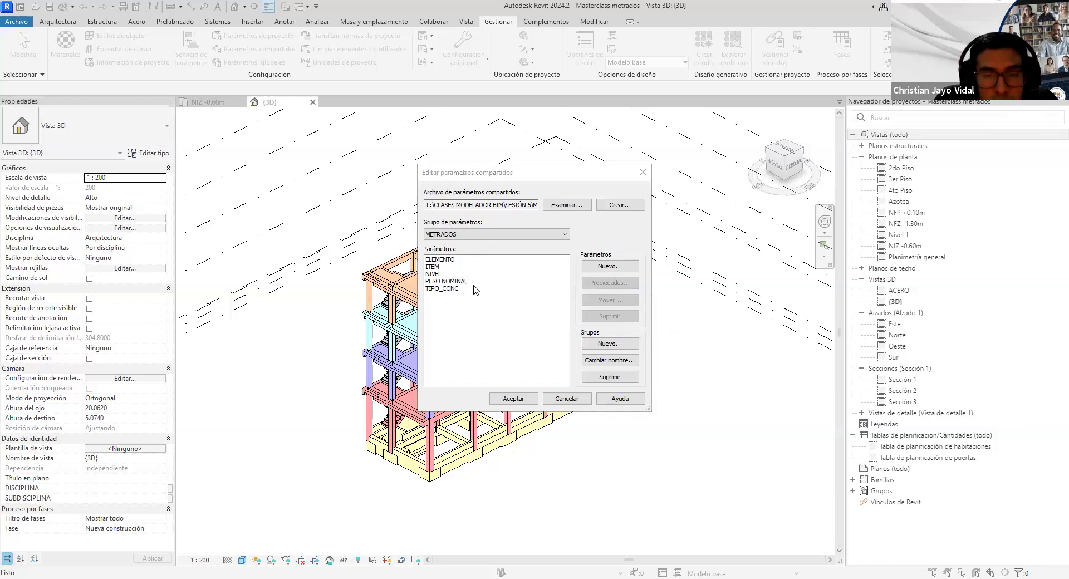
{"action": "left_click", "coordinate": [600, 345]}
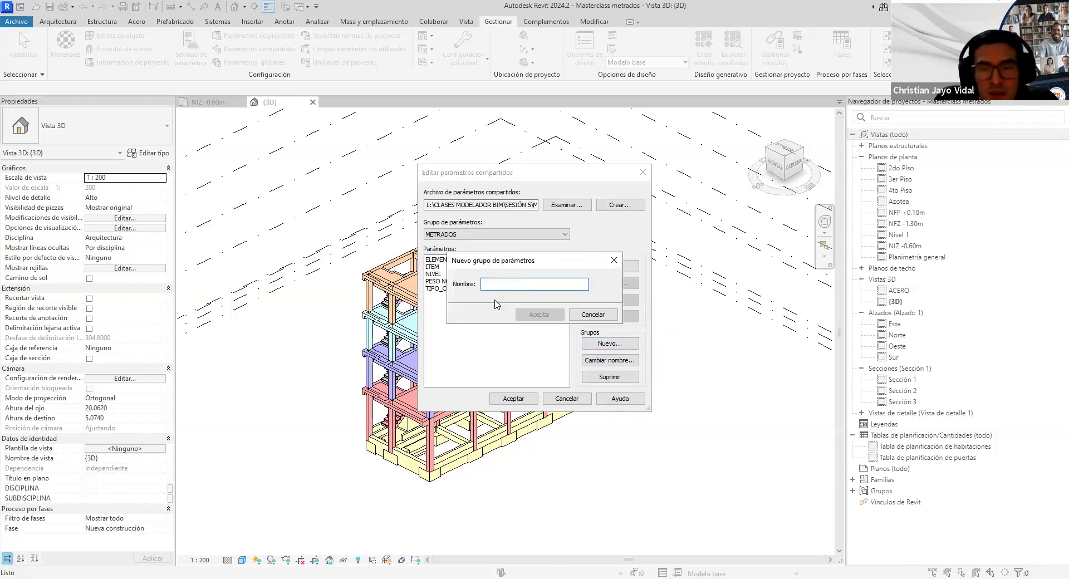
{"action": "left_click", "coordinate": [613, 260]}
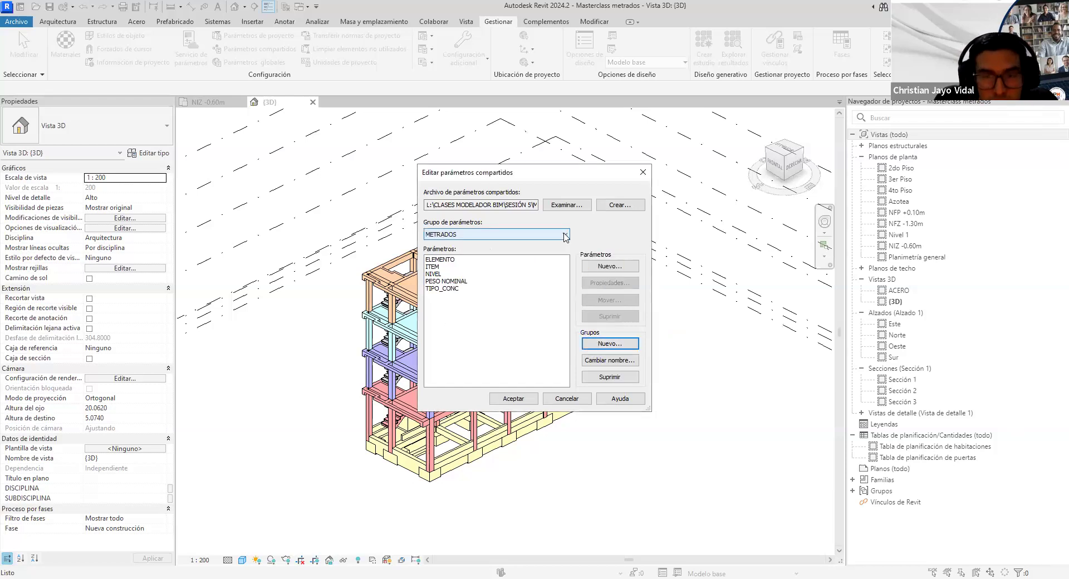
Examine the DISCIPLINA and SUBDISCIPLINA shared parameters in the VISTAS parameter group
{"action": "left_click", "coordinate": [566, 235]}
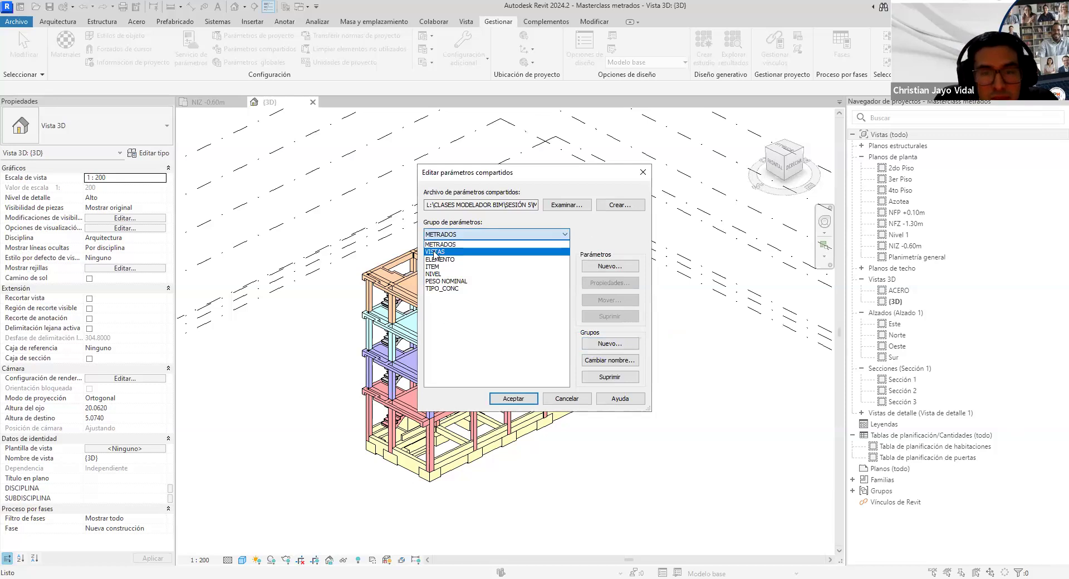
{"action": "left_click", "coordinate": [472, 253]}
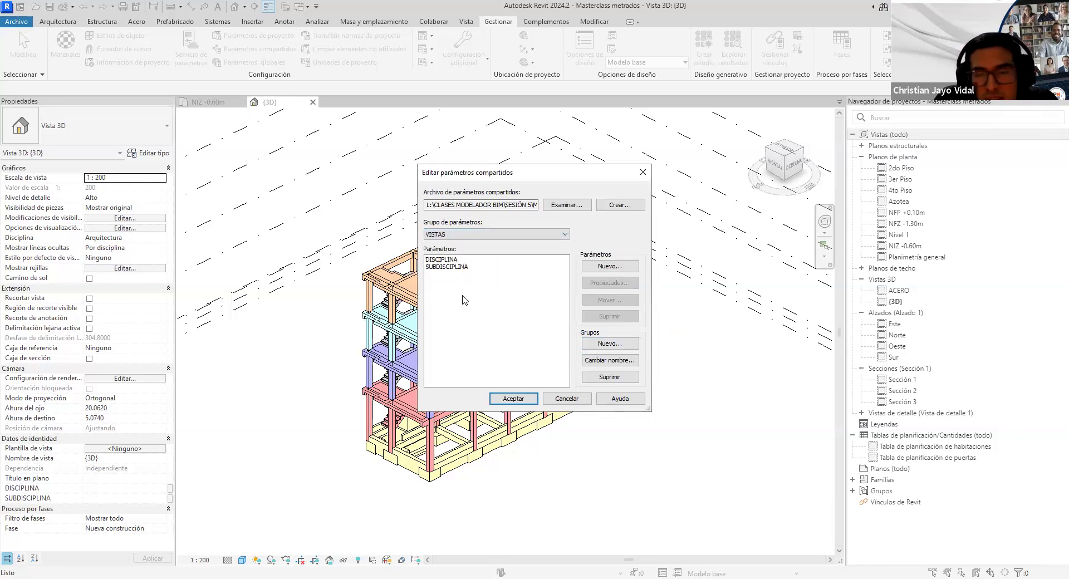
{"action": "left_click", "coordinate": [444, 267]}
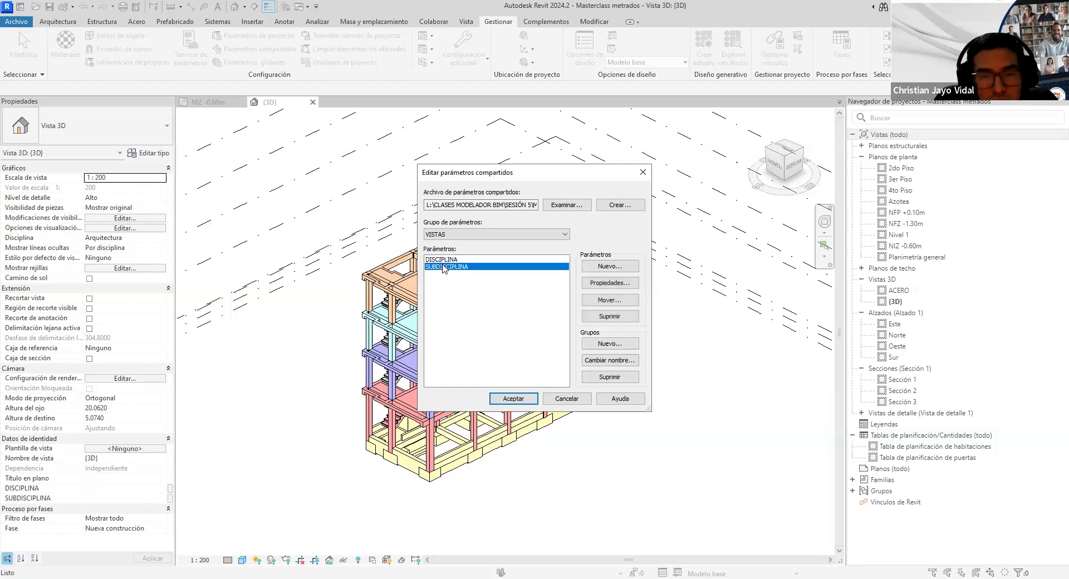
{"action": "left_click", "coordinate": [442, 260]}
{"action": "left_click", "coordinate": [443, 268]}
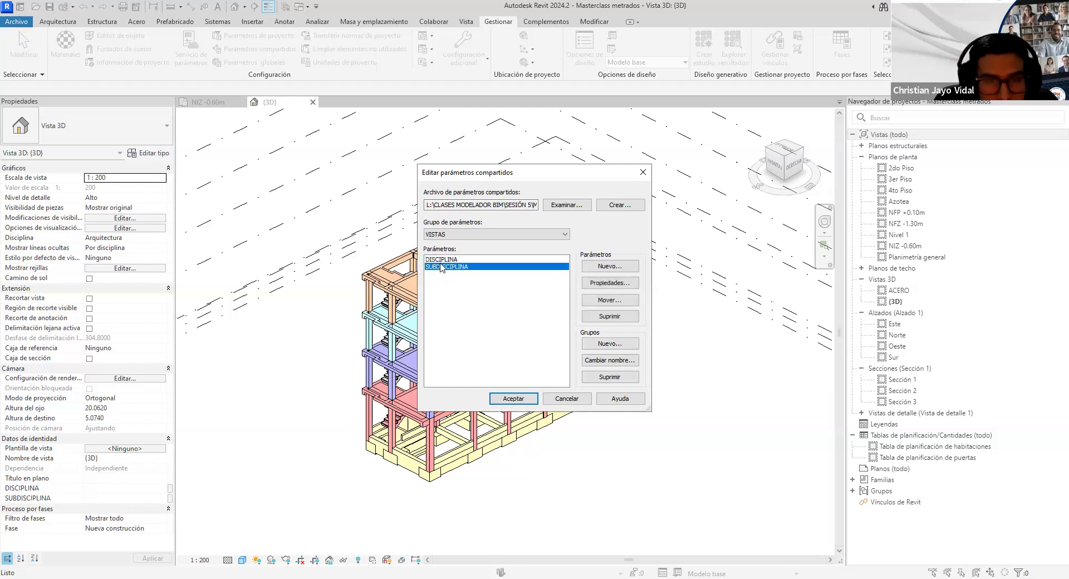
{"action": "left_click", "coordinate": [443, 260]}
{"action": "left_click", "coordinate": [444, 267]}
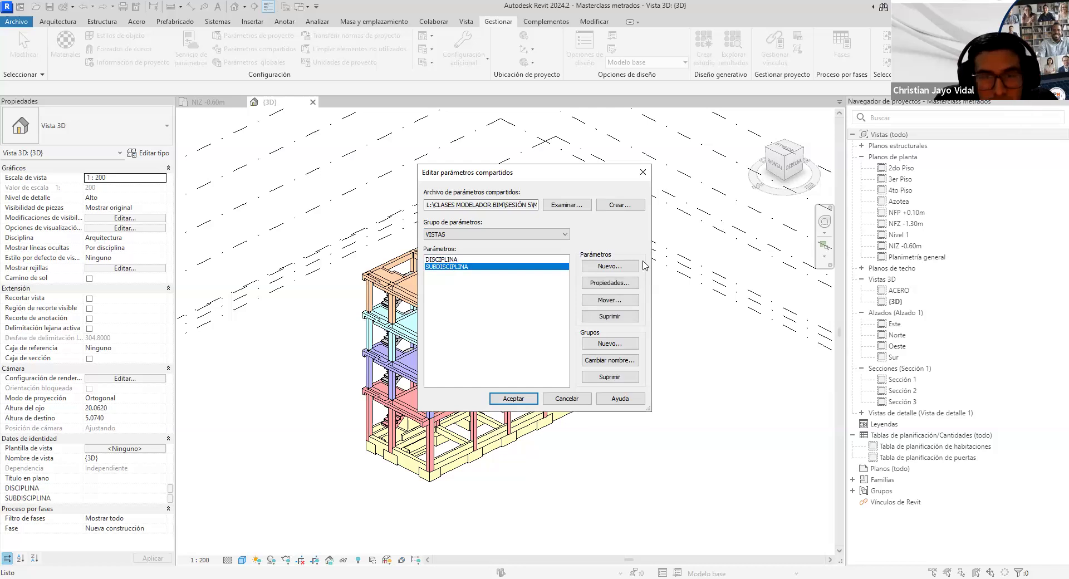
Start a new shared parameter named MATERIAL in the METRADOS group, with the discipline Común
{"action": "left_click", "coordinate": [521, 235]}
{"action": "left_click", "coordinate": [522, 244]}
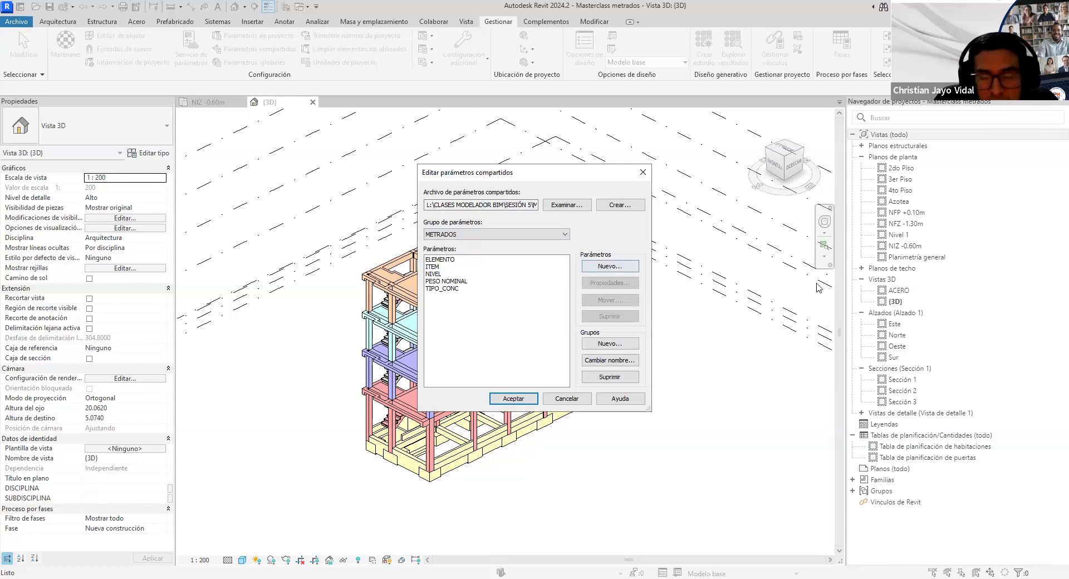
{"action": "left_click_drag", "start_coordinate": [639, 263], "coordinate": [677, 242]}
{"action": "mouse_move", "coordinate": [580, 273]}
{"action": "left_mouse_down"}
{"action": "mouse_move", "coordinate": [640, 274]}
{"action": "mouse_move", "coordinate": [652, 250]}
{"action": "mouse_move", "coordinate": [602, 250]}
{"action": "mouse_move", "coordinate": [572, 276]}
{"action": "left_mouse_up"}
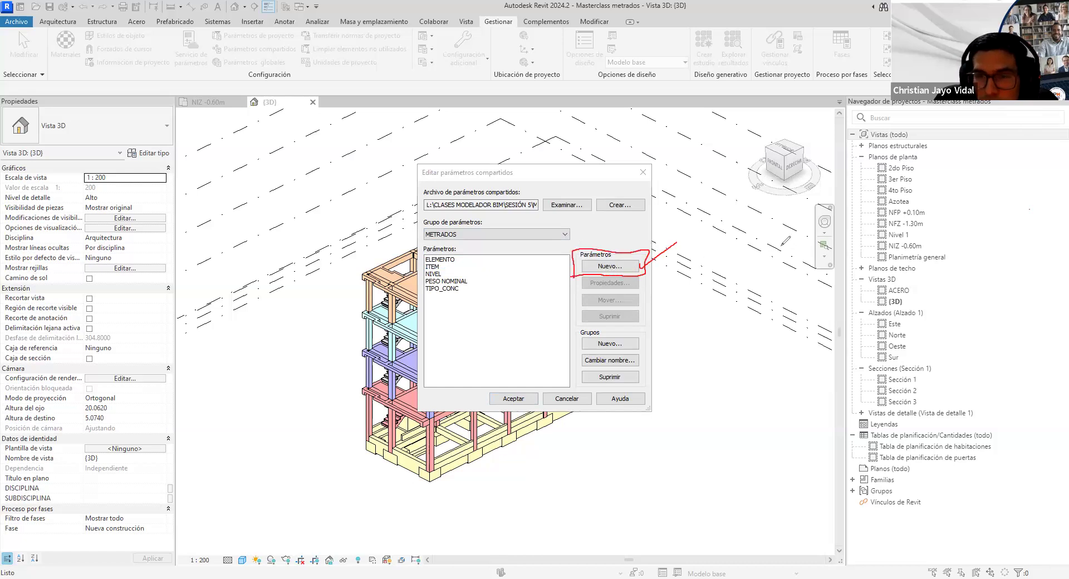
{"action": "left_click", "coordinate": [617, 268]}
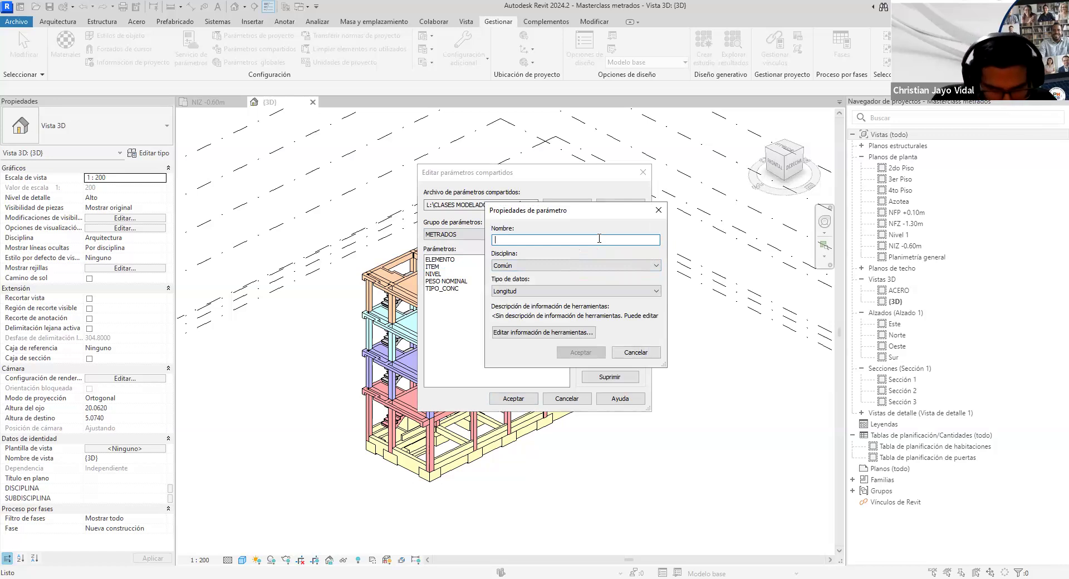
{"action": "type", "text": "ATERIAL"}
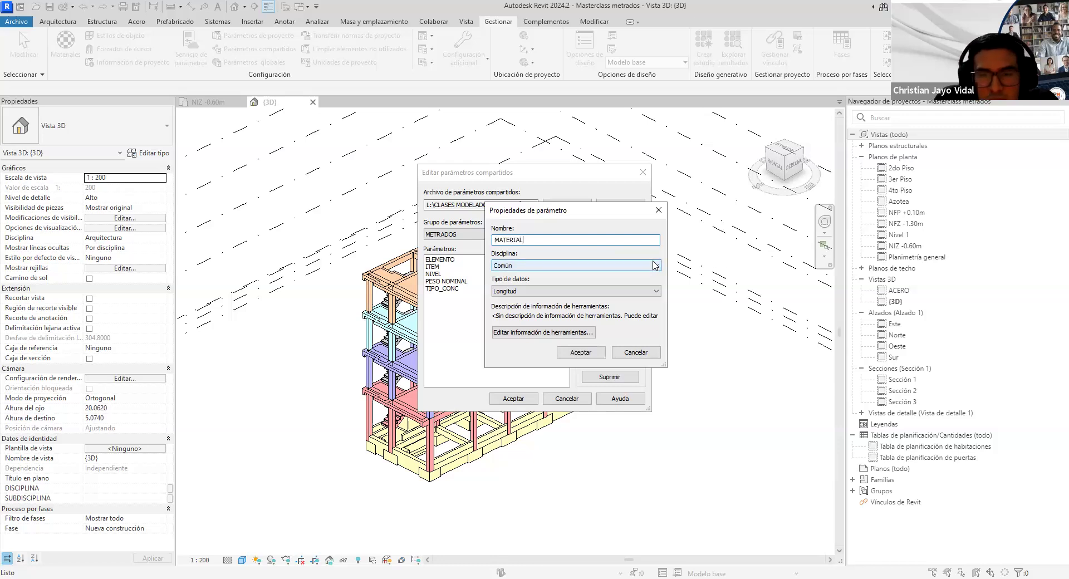
{"action": "left_click", "coordinate": [656, 266]}
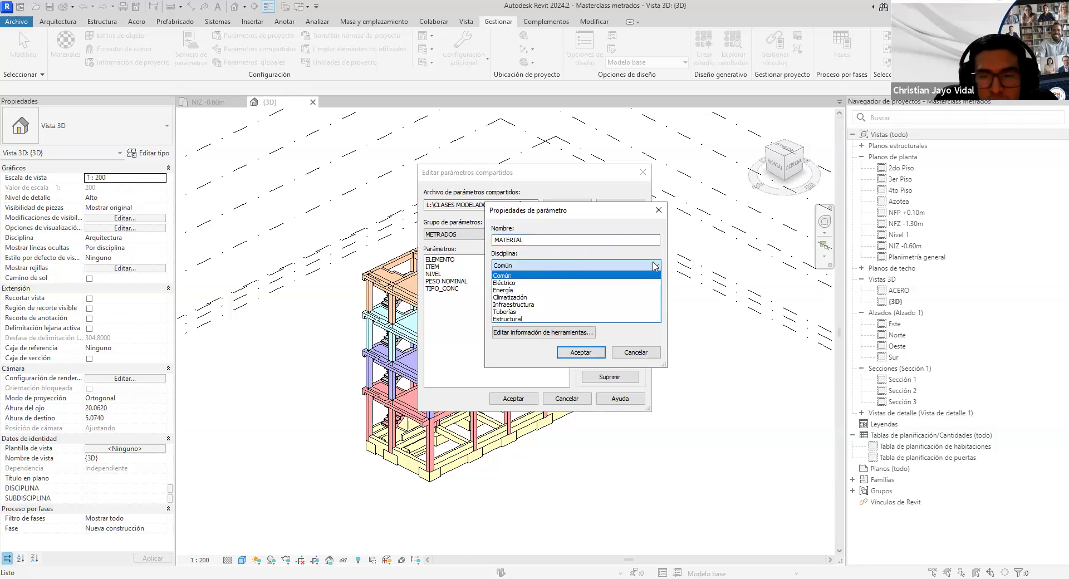
{"action": "left_click", "coordinate": [551, 275]}
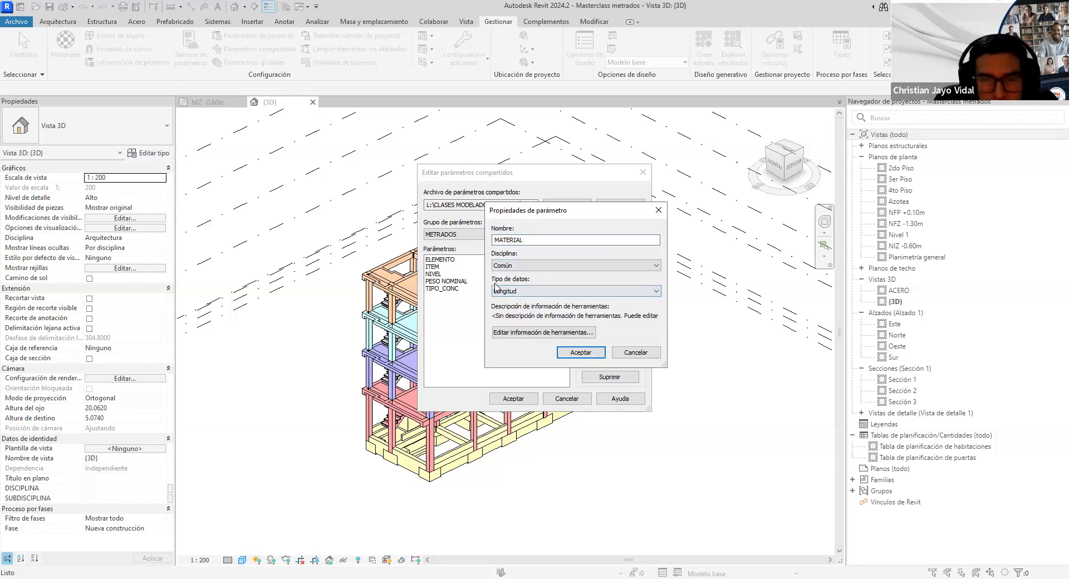
Set the new parameter's data type to Material and create it
{"action": "left_click", "coordinate": [546, 290]}
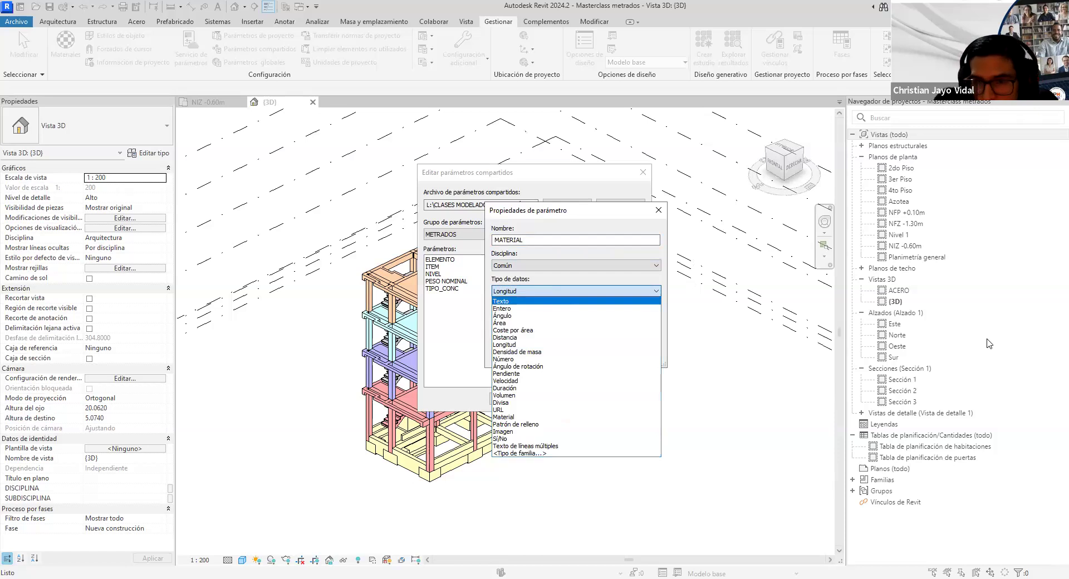
{"action": "left_click", "coordinate": [665, 285]}
{"action": "left_click", "coordinate": [658, 291]}
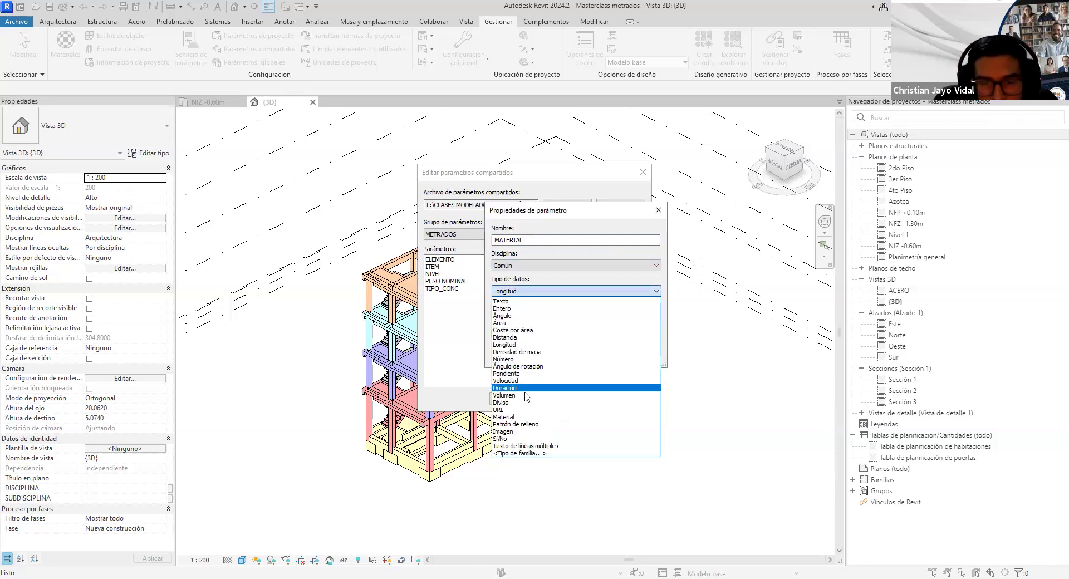
{"action": "left_click", "coordinate": [503, 417]}
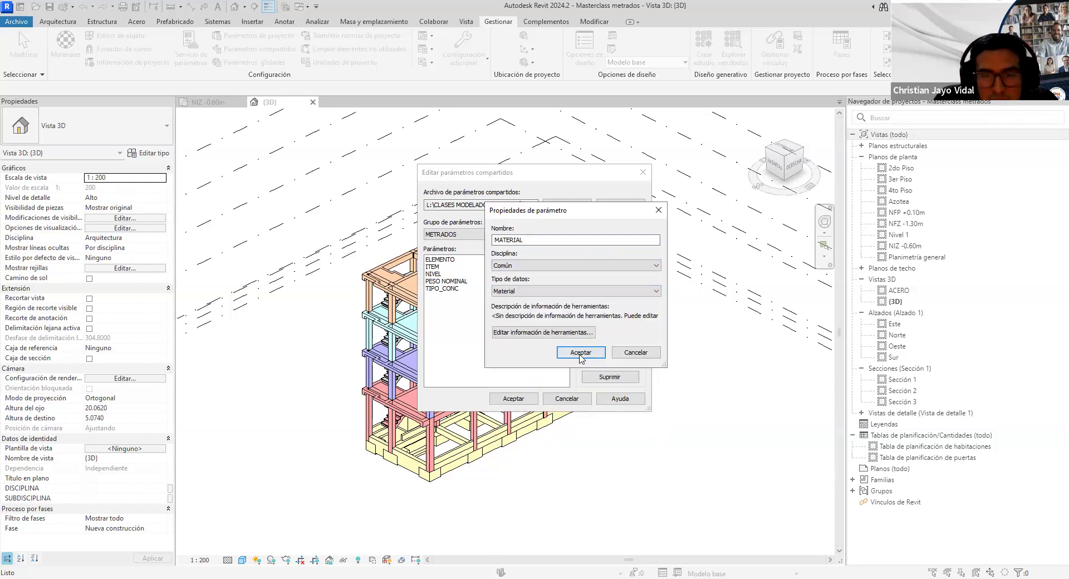
{"action": "left_click", "coordinate": [581, 353]}
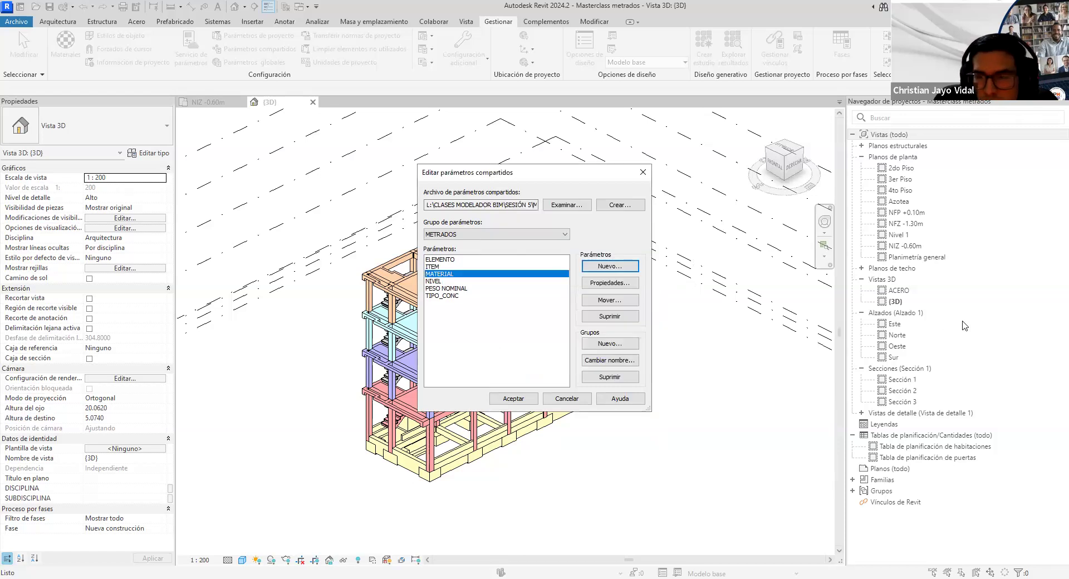
Check the MATERIAL entry in the METRADOS group and close the shared parameters editor by cancelling
{"action": "left_click_drag", "start_coordinate": [471, 272], "coordinate": [494, 259]}
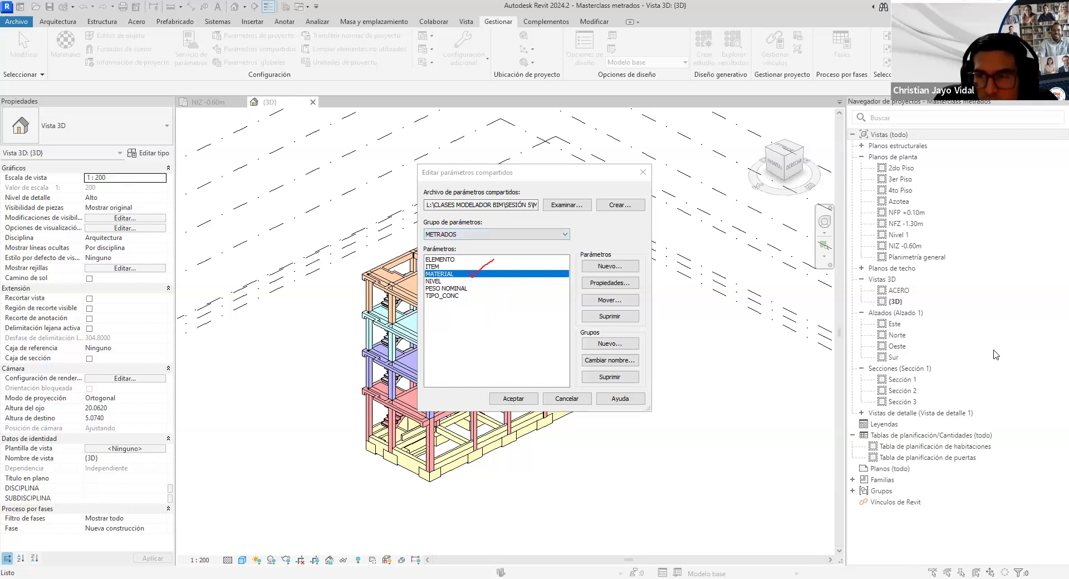
{"action": "left_click_drag", "start_coordinate": [477, 176], "coordinate": [516, 174]}
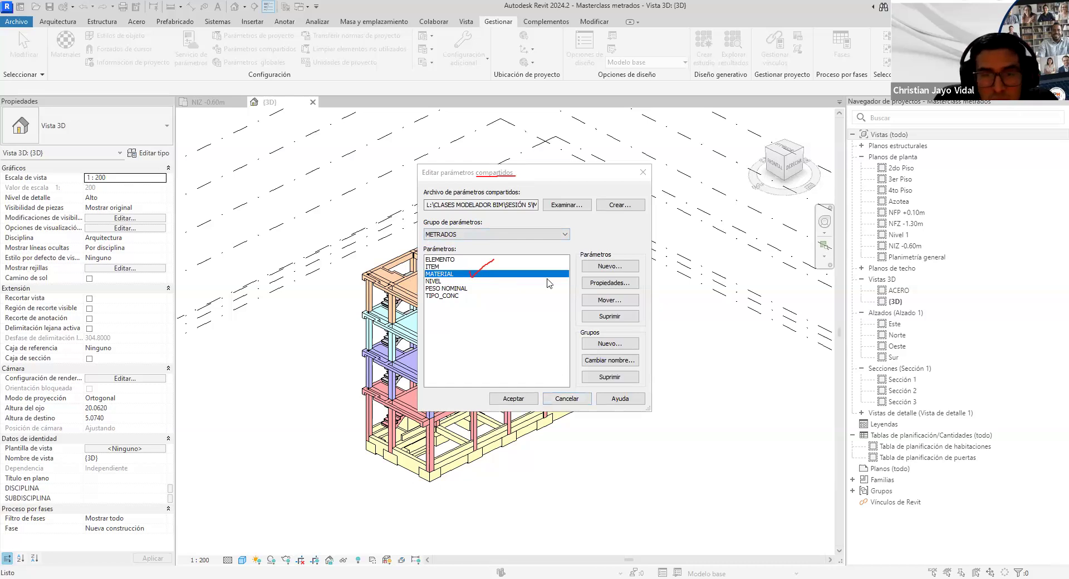
{"action": "left_click", "coordinate": [567, 398]}
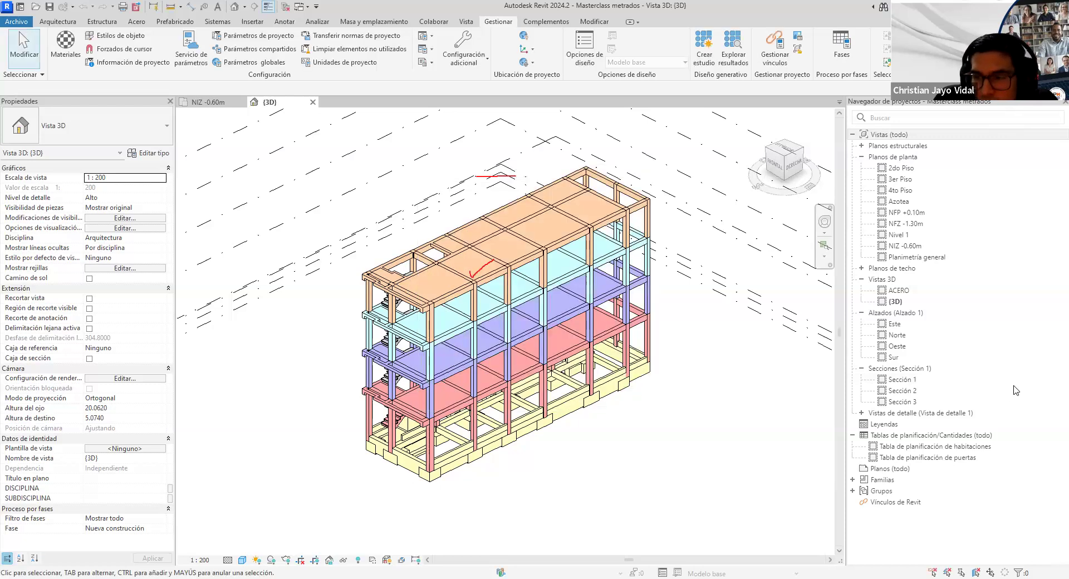
Open the project parameters and examine the list and the tools for managing its parameters
{"action": "left_click", "coordinate": [277, 38]}
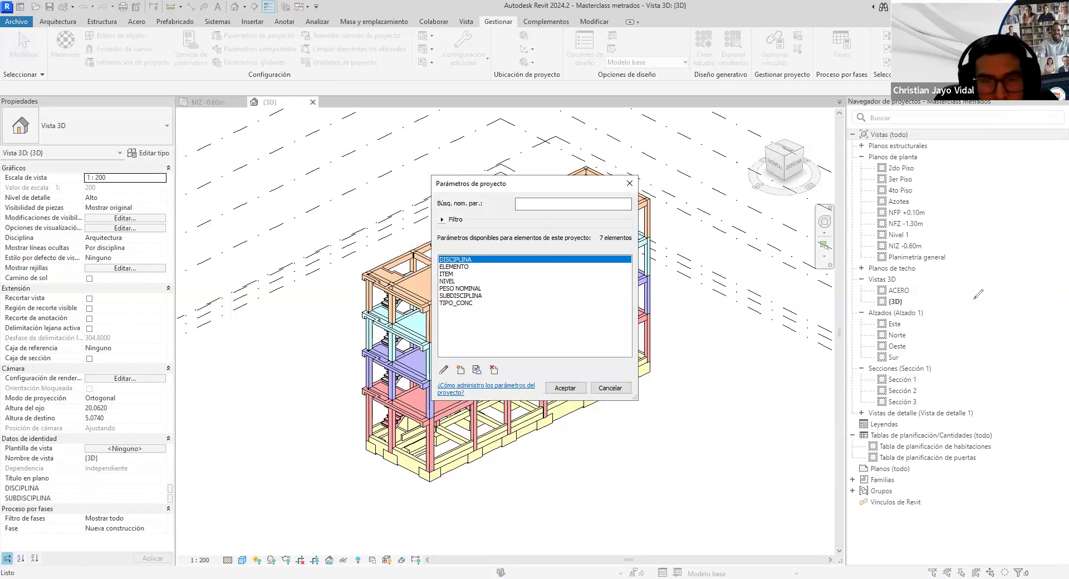
{"action": "left_click_drag", "start_coordinate": [504, 257], "coordinate": [492, 309]}
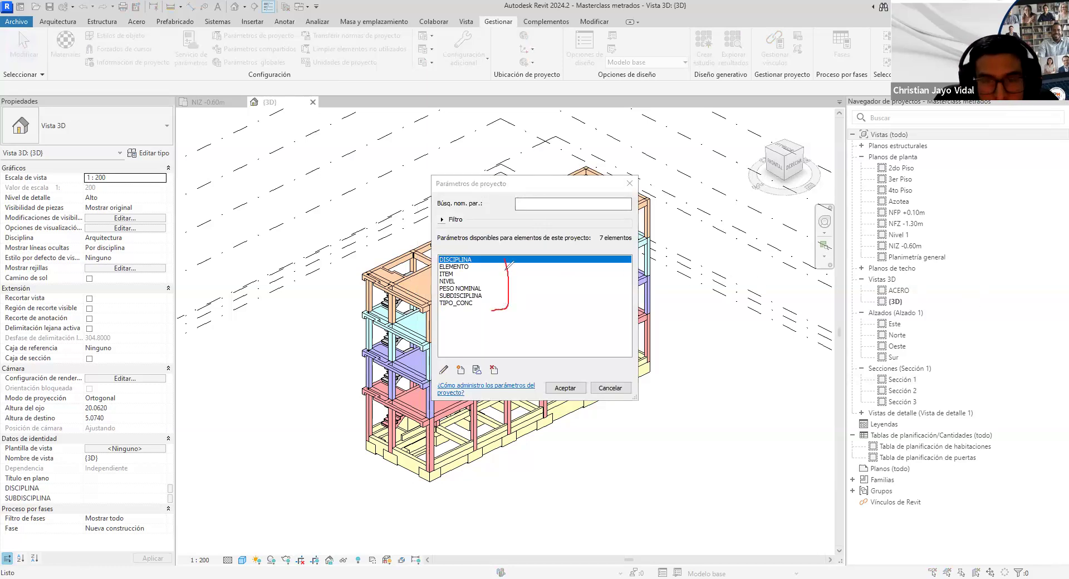
{"action": "left_click_drag", "start_coordinate": [434, 377], "coordinate": [512, 380]}
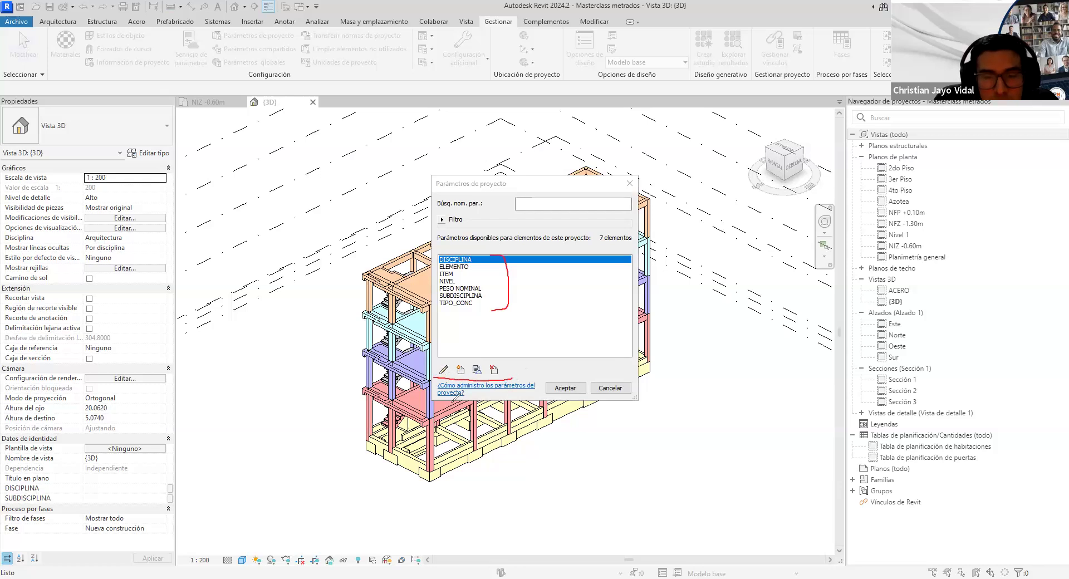
{"action": "left_click_drag", "start_coordinate": [440, 356], "coordinate": [449, 349]}
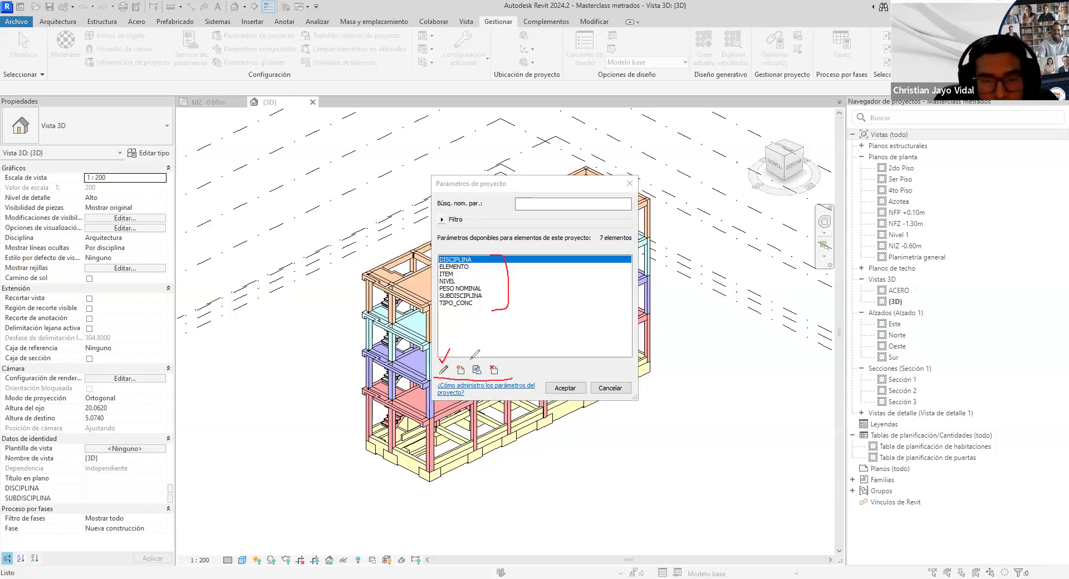
{"action": "left_click_drag", "start_coordinate": [456, 359], "coordinate": [465, 349]}
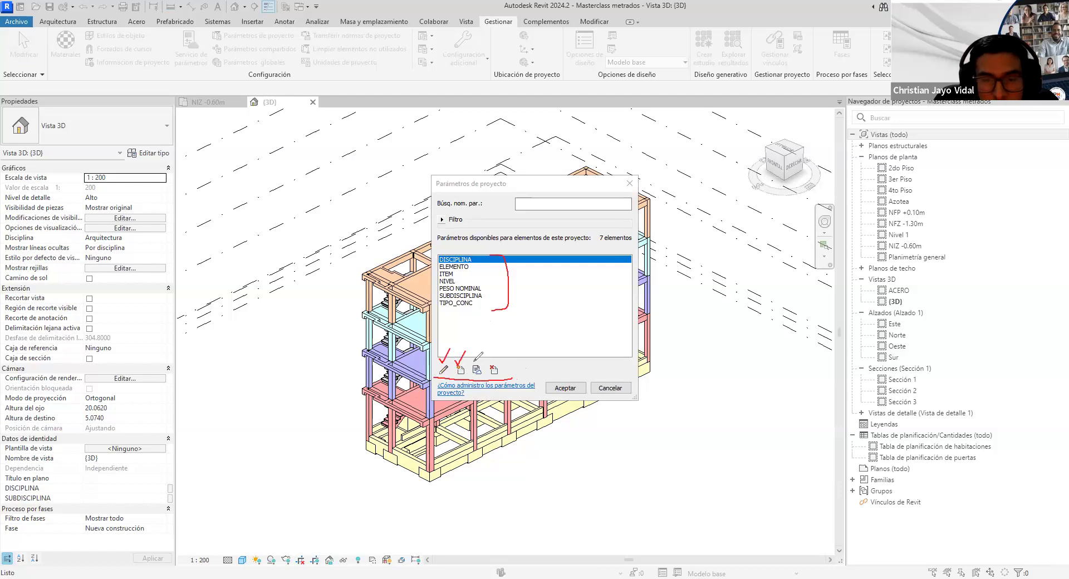
{"action": "left_click_drag", "start_coordinate": [473, 360], "coordinate": [501, 352]}
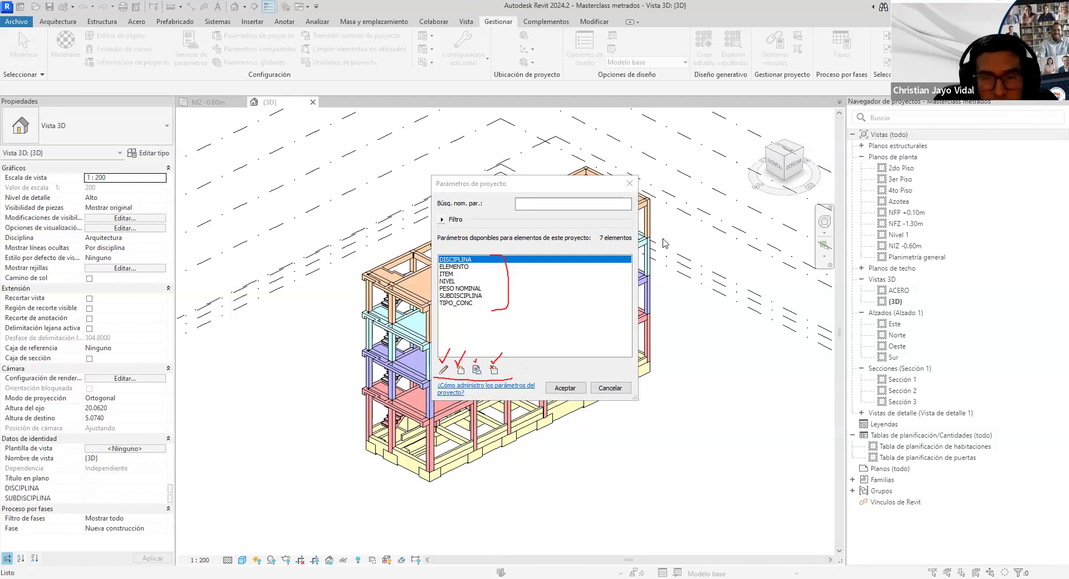
Open the ELEMENTO project parameter for editing and review its name, discipline, data type and grouping fields
{"action": "left_click", "coordinate": [454, 267]}
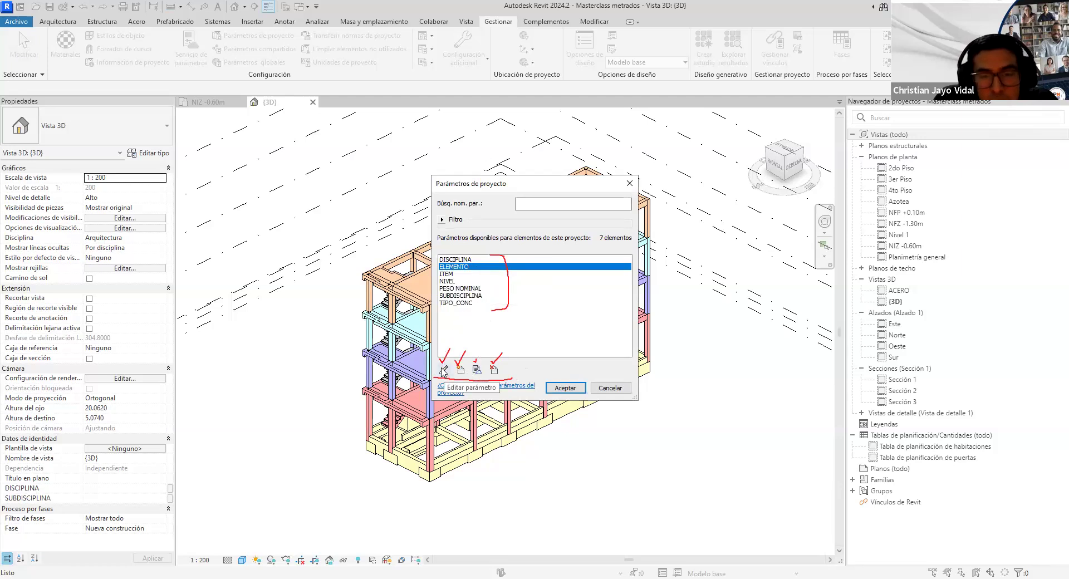
{"action": "left_click", "coordinate": [444, 370]}
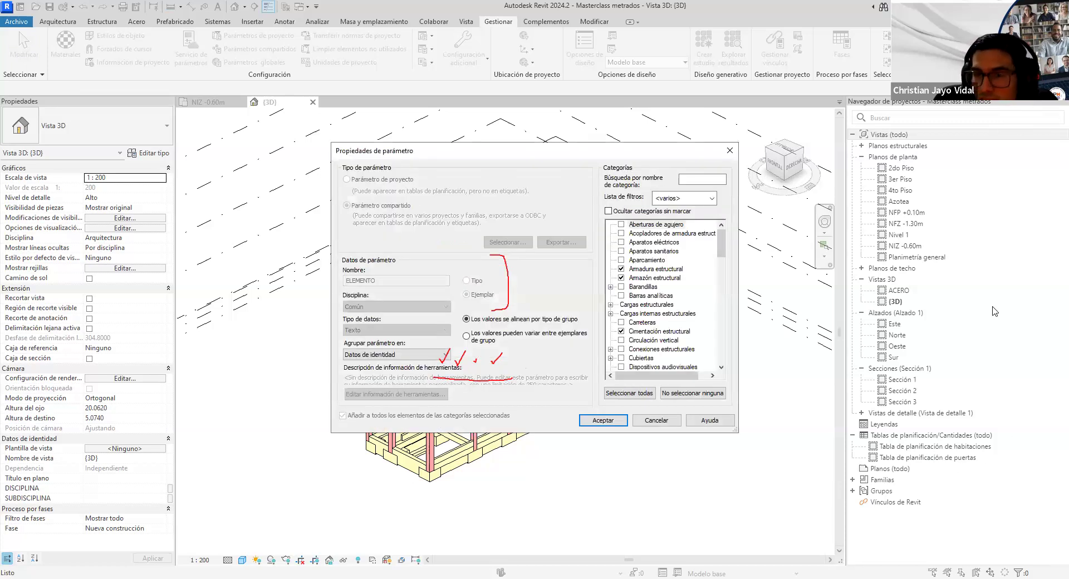
{"action": "left_click", "coordinate": [1002, 289]}
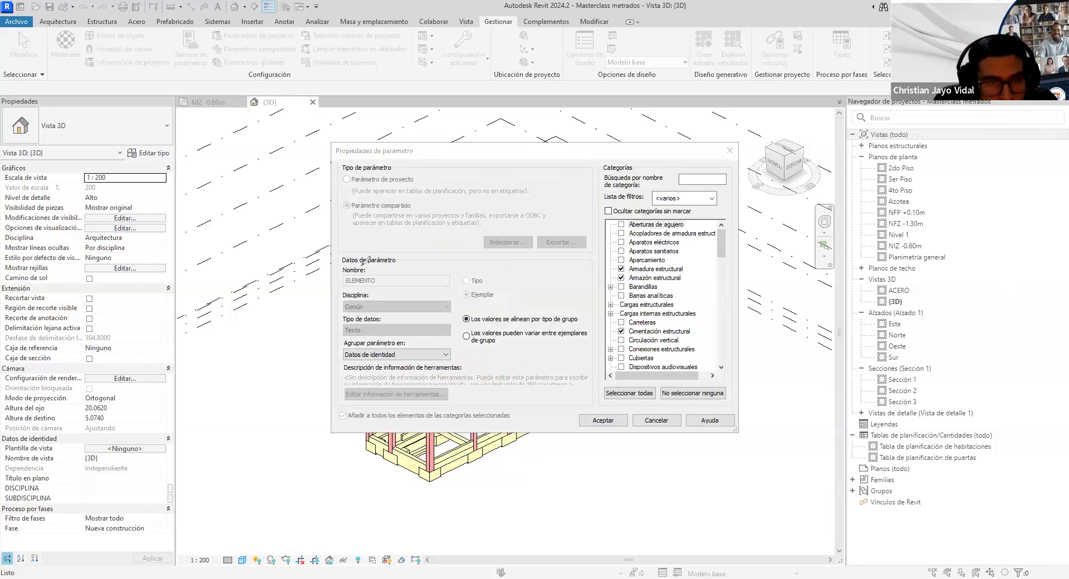
{"action": "mouse_move", "coordinate": [359, 265]}
{"action": "left_mouse_down"}
{"action": "mouse_move", "coordinate": [340, 267]}
{"action": "mouse_move", "coordinate": [337, 287]}
{"action": "mouse_move", "coordinate": [336, 326]}
{"action": "mouse_move", "coordinate": [354, 333]}
{"action": "left_mouse_up"}
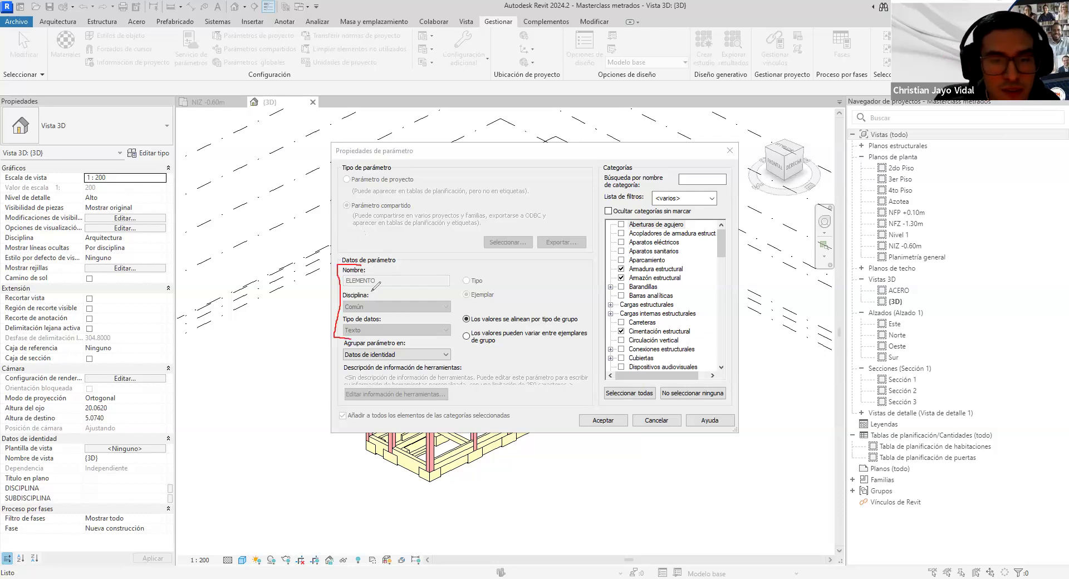
{"action": "left_click_drag", "start_coordinate": [390, 276], "coordinate": [408, 270]}
{"action": "mouse_move", "coordinate": [380, 305]}
{"action": "left_mouse_down"}
{"action": "mouse_move", "coordinate": [401, 295]}
{"action": "mouse_move", "coordinate": [411, 319]}
{"action": "left_mouse_up"}
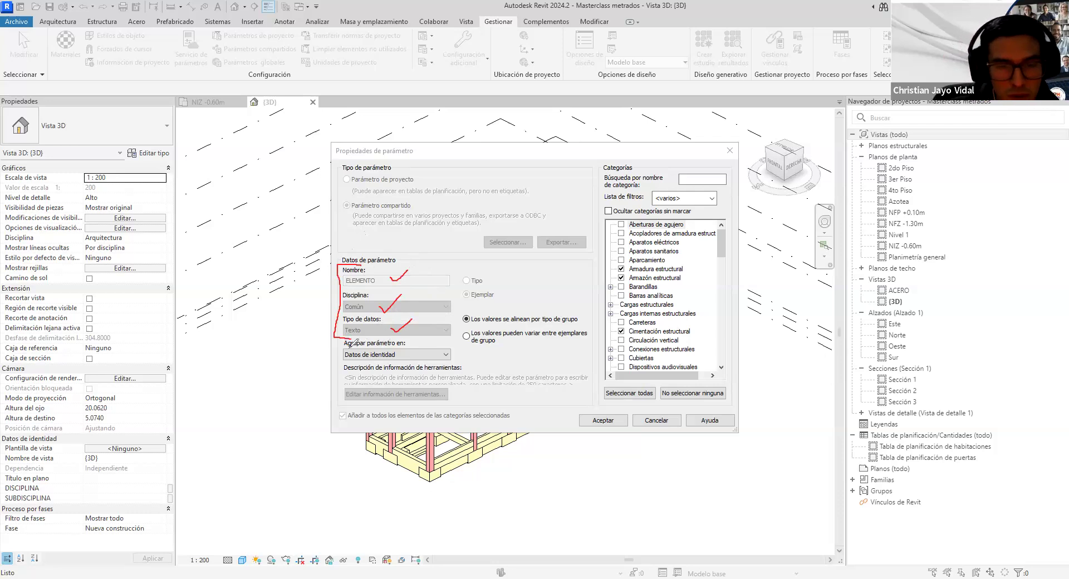
{"action": "left_click_drag", "start_coordinate": [339, 347], "coordinate": [405, 348]}
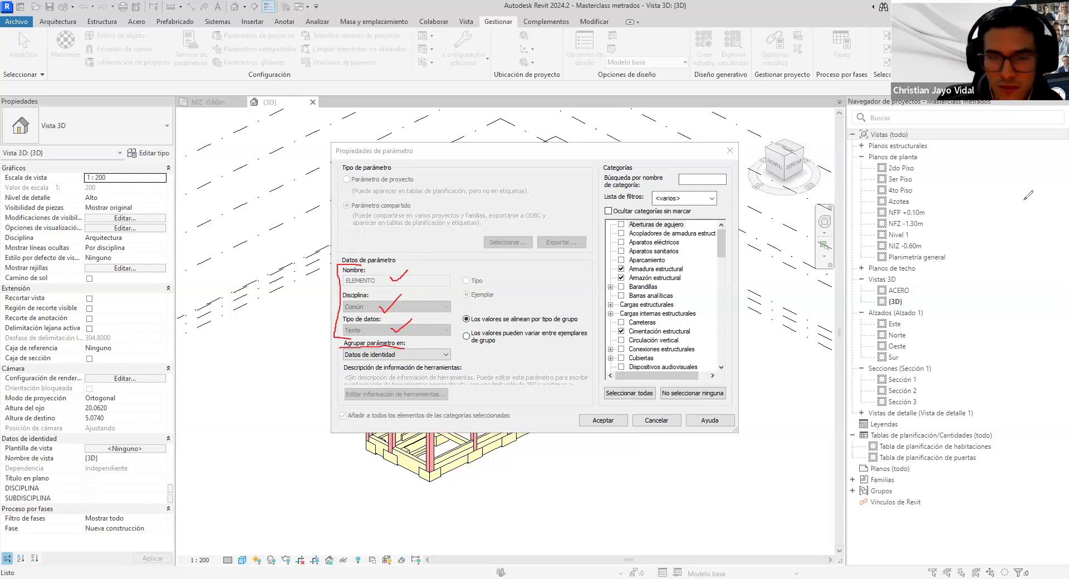
Examine the available property groups for ELEMENTO, including Datos de identidad, and its Tipo and Ejemplar options
{"action": "left_click", "coordinate": [449, 354]}
{"action": "scroll", "coordinate": [407, 432], "scroll_direction": "up", "scroll_amount": 5}
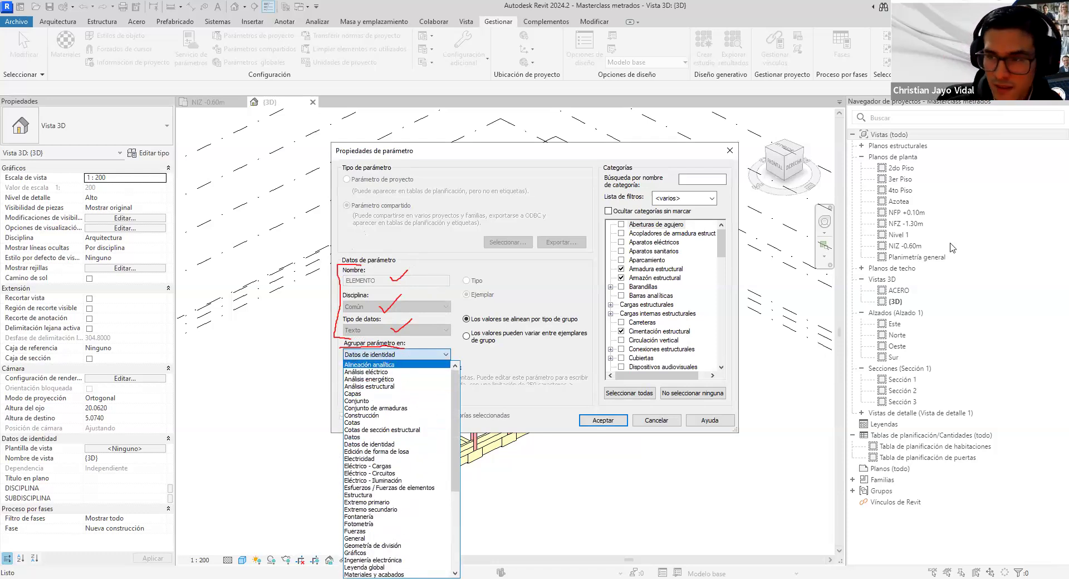
{"action": "left_click", "coordinate": [952, 248]}
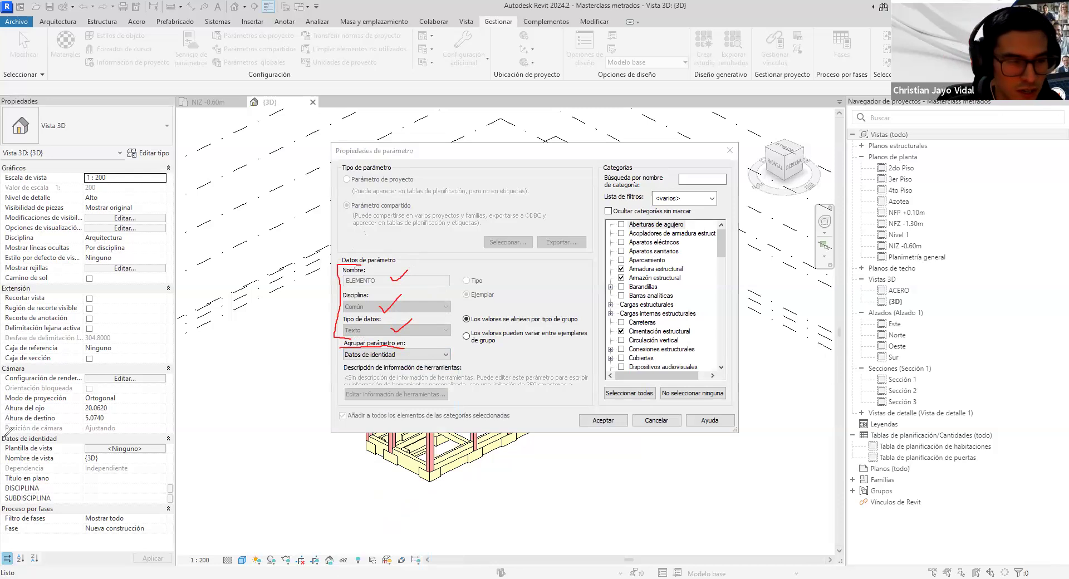
{"action": "mouse_move", "coordinate": [3, 441]}
{"action": "left_mouse_down"}
{"action": "mouse_move", "coordinate": [62, 431]}
{"action": "mouse_move", "coordinate": [7, 430]}
{"action": "mouse_move", "coordinate": [19, 441]}
{"action": "left_mouse_up"}
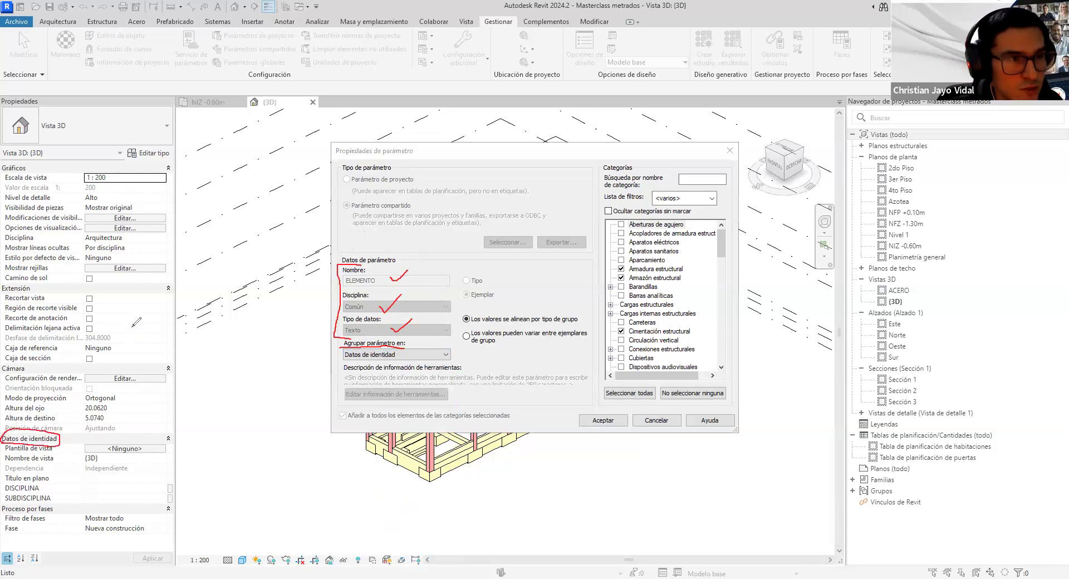
{"action": "left_click_drag", "start_coordinate": [4, 108], "coordinate": [34, 111]}
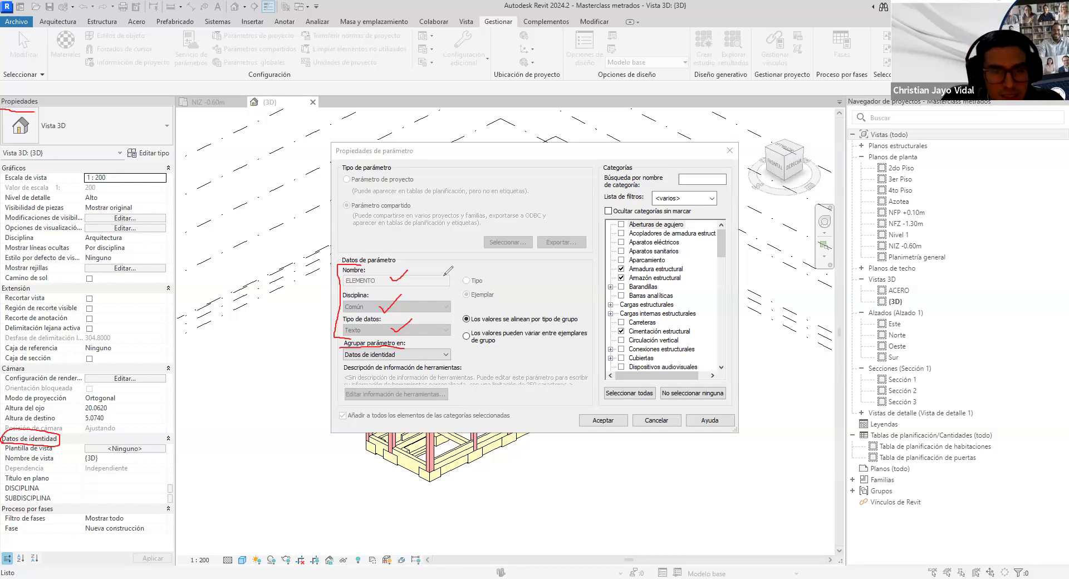
{"action": "left_click_drag", "start_coordinate": [60, 437], "coordinate": [83, 427]}
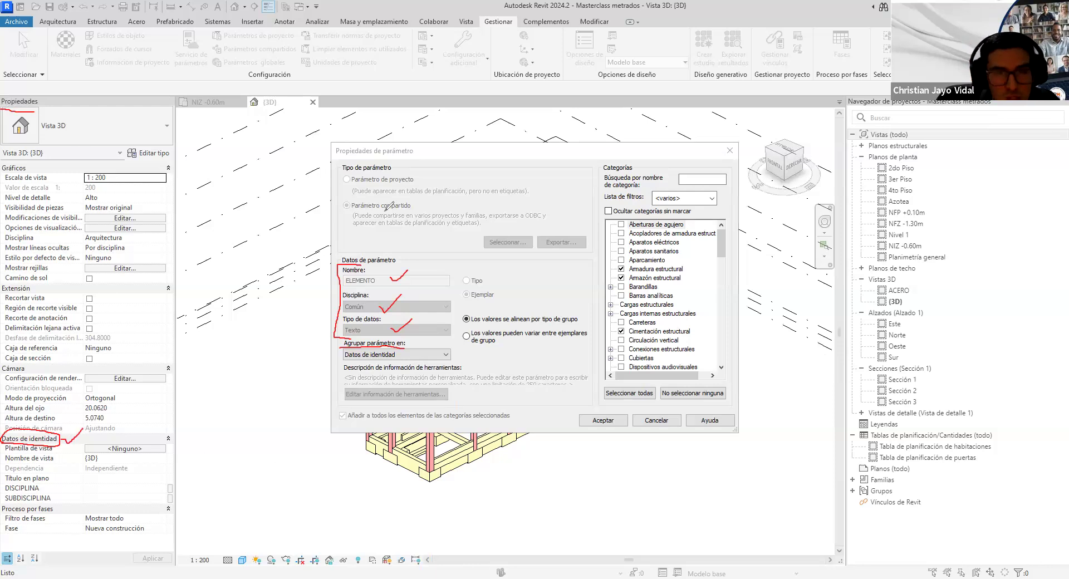
{"action": "mouse_move", "coordinate": [171, 443]}
{"action": "left_mouse_down"}
{"action": "mouse_move", "coordinate": [198, 444]}
{"action": "mouse_move", "coordinate": [193, 490]}
{"action": "mouse_move", "coordinate": [160, 504]}
{"action": "left_mouse_up"}
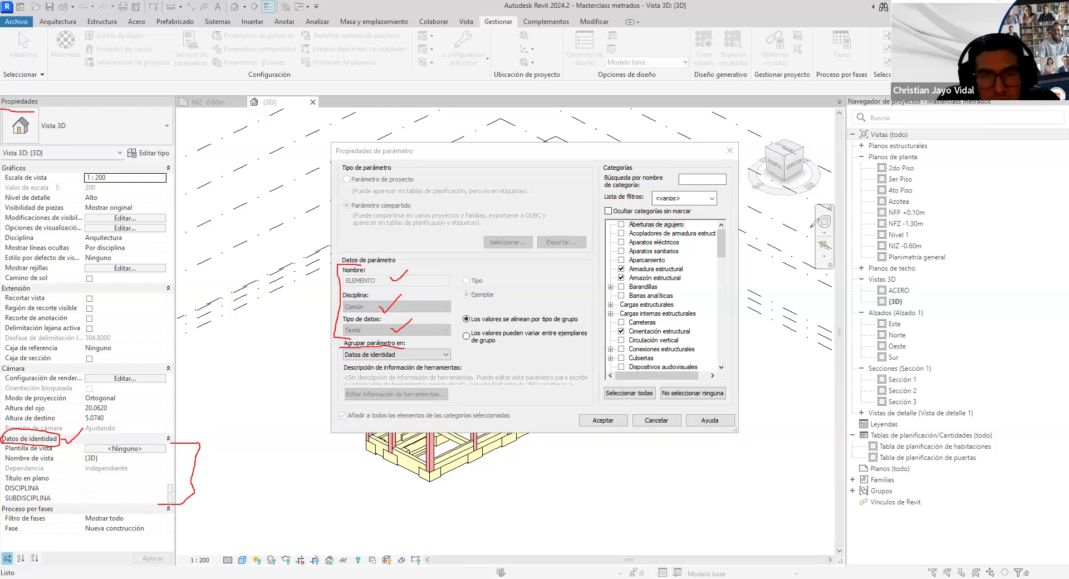
{"action": "mouse_move", "coordinate": [482, 271]}
{"action": "left_mouse_down"}
{"action": "mouse_move", "coordinate": [501, 272]}
{"action": "mouse_move", "coordinate": [494, 303]}
{"action": "left_mouse_up"}
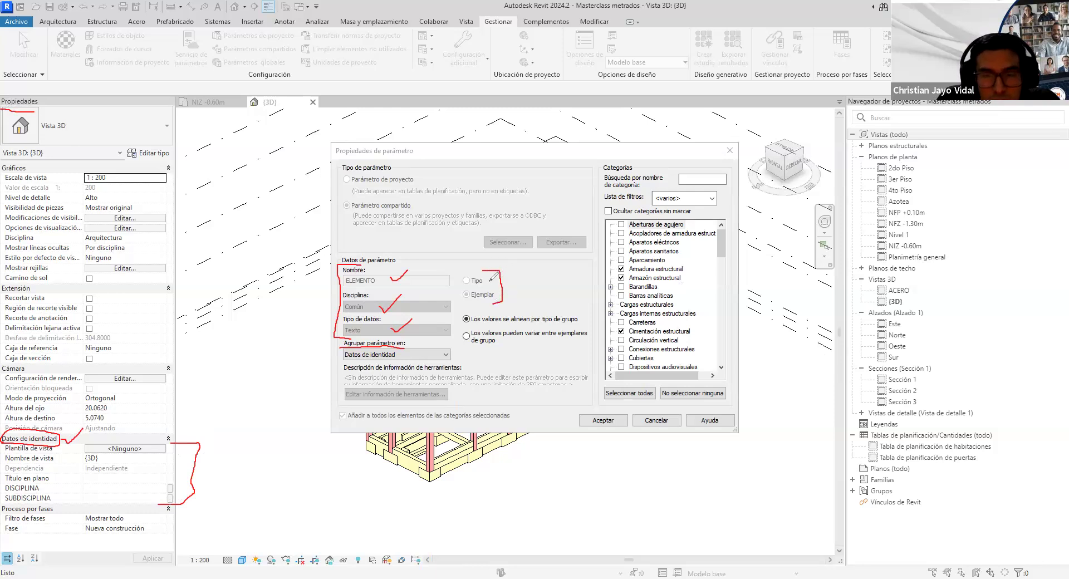
{"action": "left_click_drag", "start_coordinate": [509, 278], "coordinate": [519, 288]}
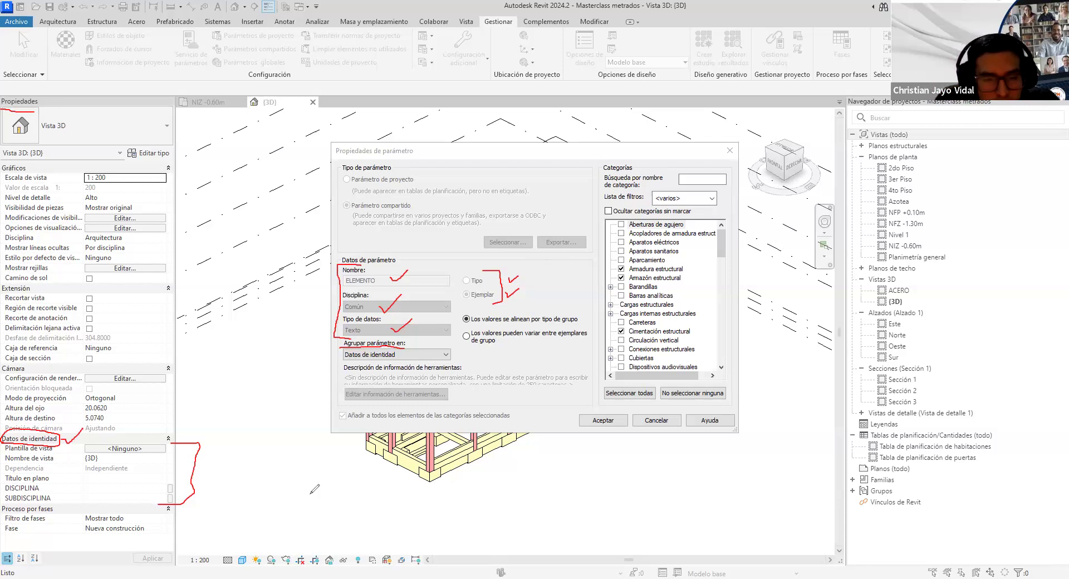
{"action": "mouse_move", "coordinate": [279, 484]}
{"action": "left_mouse_down"}
{"action": "mouse_move", "coordinate": [278, 517]}
{"action": "mouse_move", "coordinate": [290, 486]}
{"action": "mouse_move", "coordinate": [278, 502]}
{"action": "mouse_move", "coordinate": [298, 509]}
{"action": "mouse_move", "coordinate": [308, 485]}
{"action": "mouse_move", "coordinate": [330, 494]}
{"action": "mouse_move", "coordinate": [340, 517]}
{"action": "left_mouse_up"}
{"action": "mouse_move", "coordinate": [469, 489]}
{"action": "left_mouse_down"}
{"action": "mouse_move", "coordinate": [470, 517]}
{"action": "mouse_move", "coordinate": [422, 509]}
{"action": "mouse_move", "coordinate": [460, 508]}
{"action": "mouse_move", "coordinate": [472, 482]}
{"action": "mouse_move", "coordinate": [588, 486]}
{"action": "mouse_move", "coordinate": [557, 528]}
{"action": "mouse_move", "coordinate": [550, 506]}
{"action": "mouse_move", "coordinate": [515, 482]}
{"action": "left_mouse_up"}
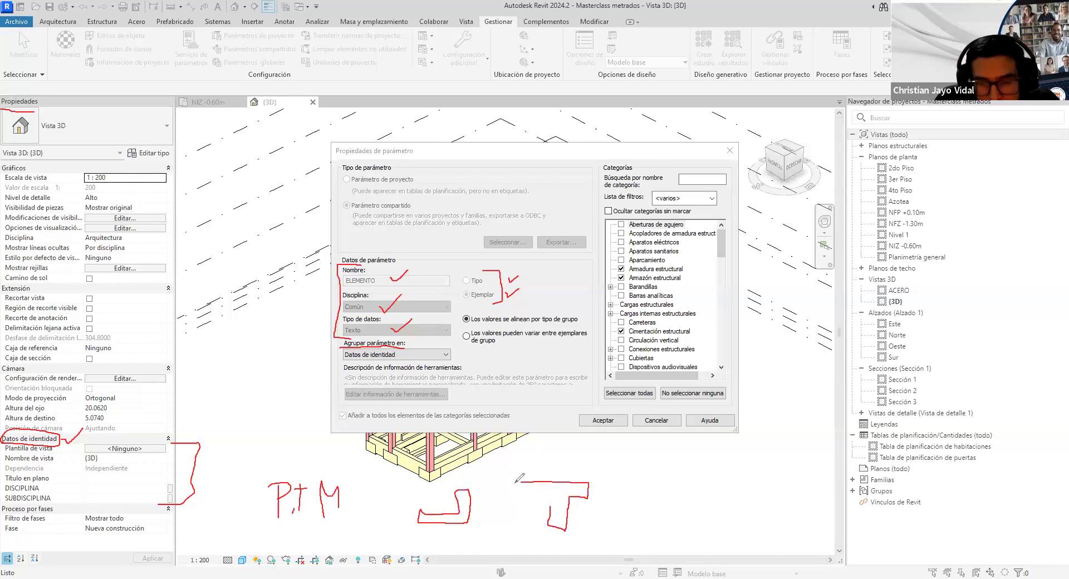
{"action": "mouse_move", "coordinate": [628, 484]}
{"action": "left_mouse_down"}
{"action": "mouse_move", "coordinate": [645, 518]}
{"action": "mouse_move", "coordinate": [668, 493]}
{"action": "mouse_move", "coordinate": [629, 483]}
{"action": "left_mouse_up"}
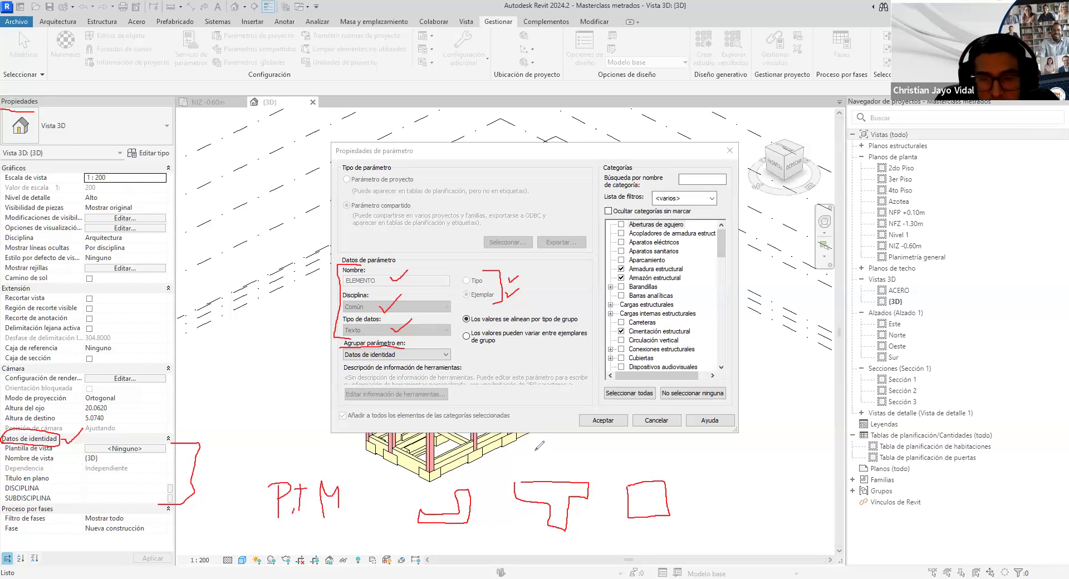
{"action": "mouse_move", "coordinate": [535, 449]}
{"action": "left_mouse_down"}
{"action": "mouse_move", "coordinate": [538, 459]}
{"action": "mouse_move", "coordinate": [603, 446]}
{"action": "left_mouse_up"}
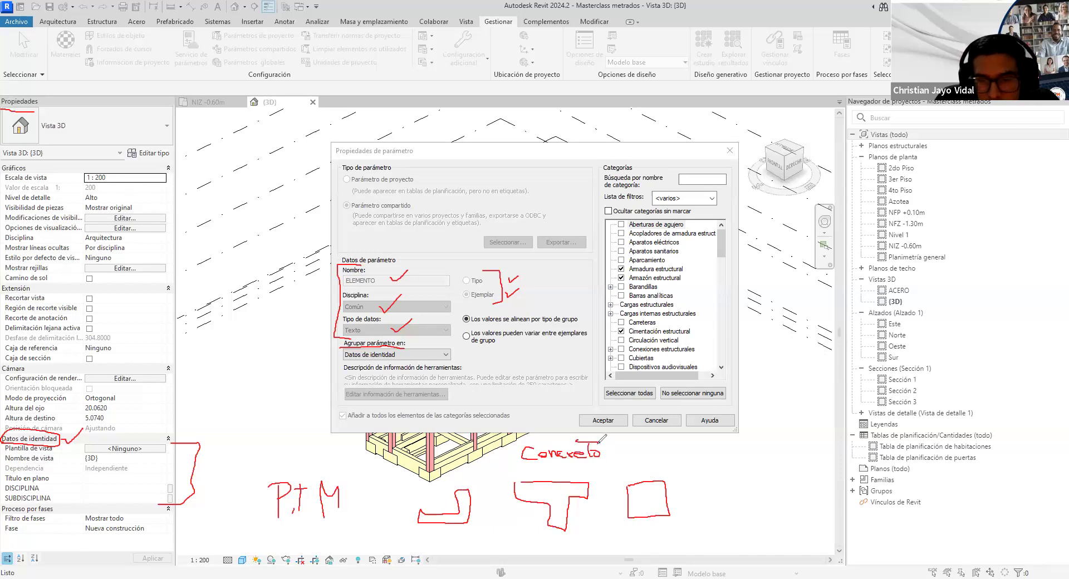
{"action": "mouse_move", "coordinate": [523, 465]}
{"action": "left_mouse_down"}
{"action": "mouse_move", "coordinate": [614, 470]}
{"action": "mouse_move", "coordinate": [652, 443]}
{"action": "mouse_move", "coordinate": [658, 455]}
{"action": "mouse_move", "coordinate": [690, 446]}
{"action": "mouse_move", "coordinate": [692, 461]}
{"action": "left_mouse_up"}
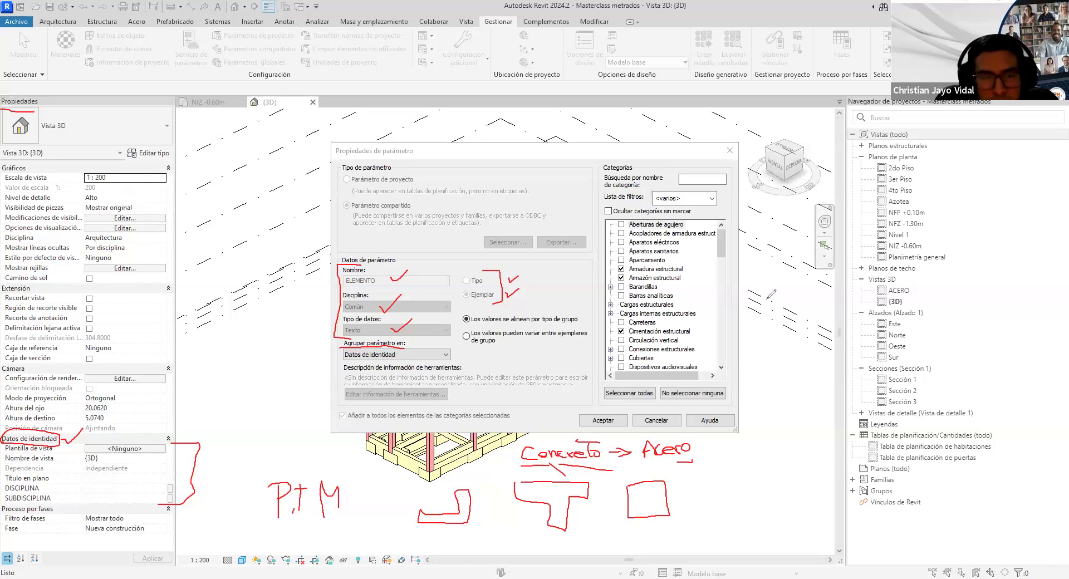
{"action": "mouse_move", "coordinate": [780, 273]}
{"action": "left_mouse_down"}
{"action": "mouse_move", "coordinate": [761, 278]}
{"action": "mouse_move", "coordinate": [757, 300]}
{"action": "mouse_move", "coordinate": [769, 290]}
{"action": "mouse_move", "coordinate": [794, 294]}
{"action": "mouse_move", "coordinate": [802, 281]}
{"action": "mouse_move", "coordinate": [820, 293]}
{"action": "left_mouse_up"}
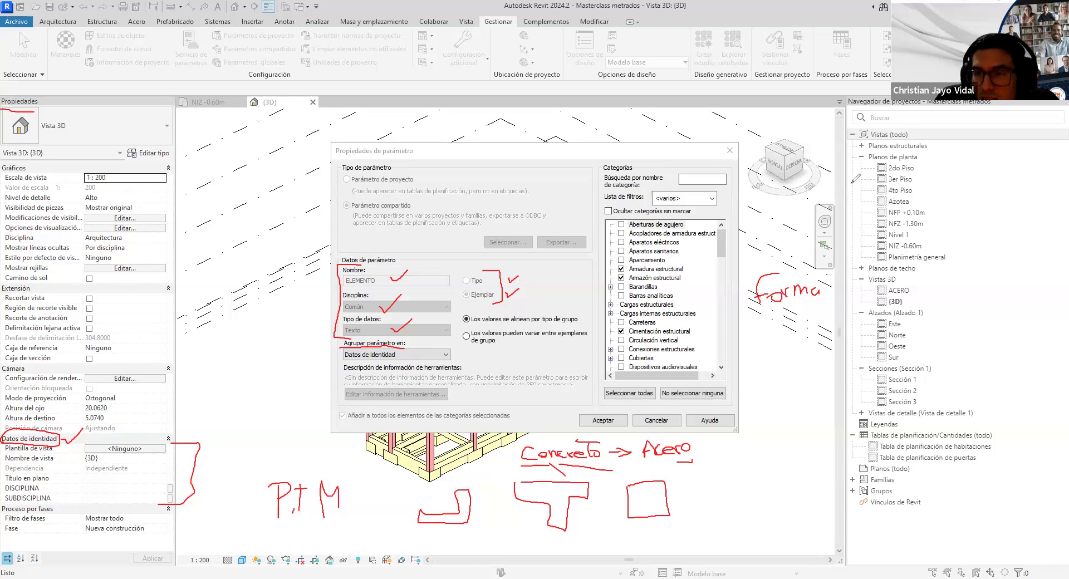
{"action": "mouse_move", "coordinate": [847, 185]}
{"action": "left_mouse_down"}
{"action": "mouse_move", "coordinate": [847, 198]}
{"action": "mouse_move", "coordinate": [868, 198]}
{"action": "left_mouse_up"}
{"action": "mouse_move", "coordinate": [916, 162]}
{"action": "left_mouse_down"}
{"action": "mouse_move", "coordinate": [940, 206]}
{"action": "mouse_move", "coordinate": [944, 194]}
{"action": "mouse_move", "coordinate": [916, 162]}
{"action": "left_mouse_up"}
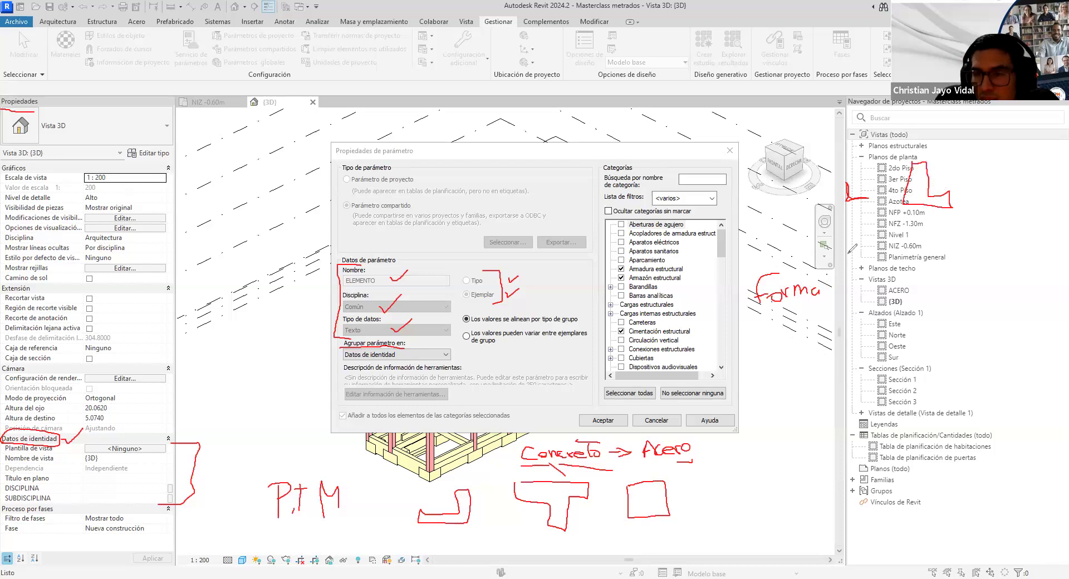
{"action": "mouse_move", "coordinate": [855, 267]}
{"action": "left_mouse_down"}
{"action": "mouse_move", "coordinate": [851, 284]}
{"action": "mouse_move", "coordinate": [860, 265]}
{"action": "left_mouse_up"}
{"action": "mouse_move", "coordinate": [903, 238]}
{"action": "left_mouse_down"}
{"action": "mouse_move", "coordinate": [963, 240]}
{"action": "mouse_move", "coordinate": [941, 290]}
{"action": "mouse_move", "coordinate": [898, 233]}
{"action": "left_mouse_up"}
{"action": "mouse_move", "coordinate": [839, 324]}
{"action": "left_mouse_down"}
{"action": "mouse_move", "coordinate": [829, 330]}
{"action": "mouse_move", "coordinate": [868, 320]}
{"action": "mouse_move", "coordinate": [920, 334]}
{"action": "mouse_move", "coordinate": [917, 307]}
{"action": "mouse_move", "coordinate": [962, 321]}
{"action": "mouse_move", "coordinate": [911, 333]}
{"action": "left_mouse_up"}
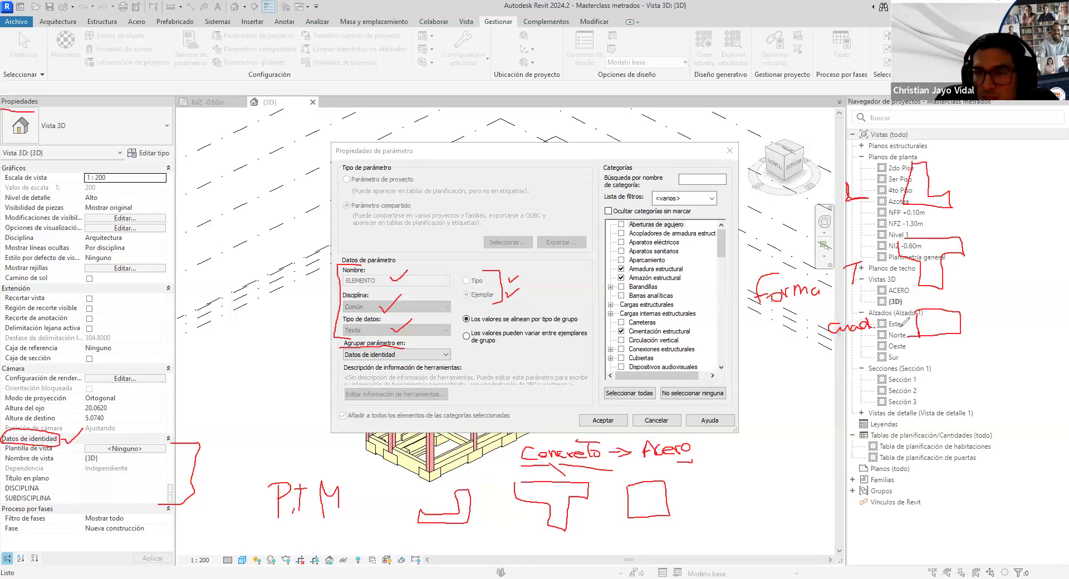
{"action": "mouse_move", "coordinate": [844, 216]}
{"action": "left_mouse_down"}
{"action": "mouse_move", "coordinate": [877, 188]}
{"action": "mouse_move", "coordinate": [835, 189]}
{"action": "mouse_move", "coordinate": [837, 210]}
{"action": "left_mouse_up"}
{"action": "mouse_move", "coordinate": [885, 144]}
{"action": "left_mouse_down"}
{"action": "mouse_move", "coordinate": [896, 132]}
{"action": "mouse_move", "coordinate": [916, 140]}
{"action": "mouse_move", "coordinate": [917, 163]}
{"action": "left_mouse_up"}
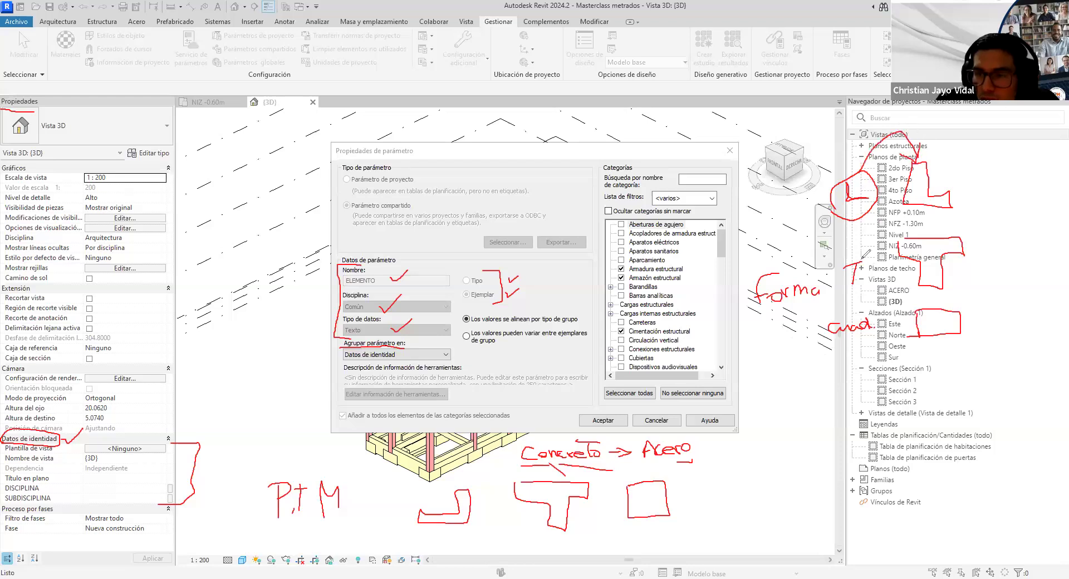
{"action": "left_click_drag", "start_coordinate": [848, 267], "coordinate": [897, 239]}
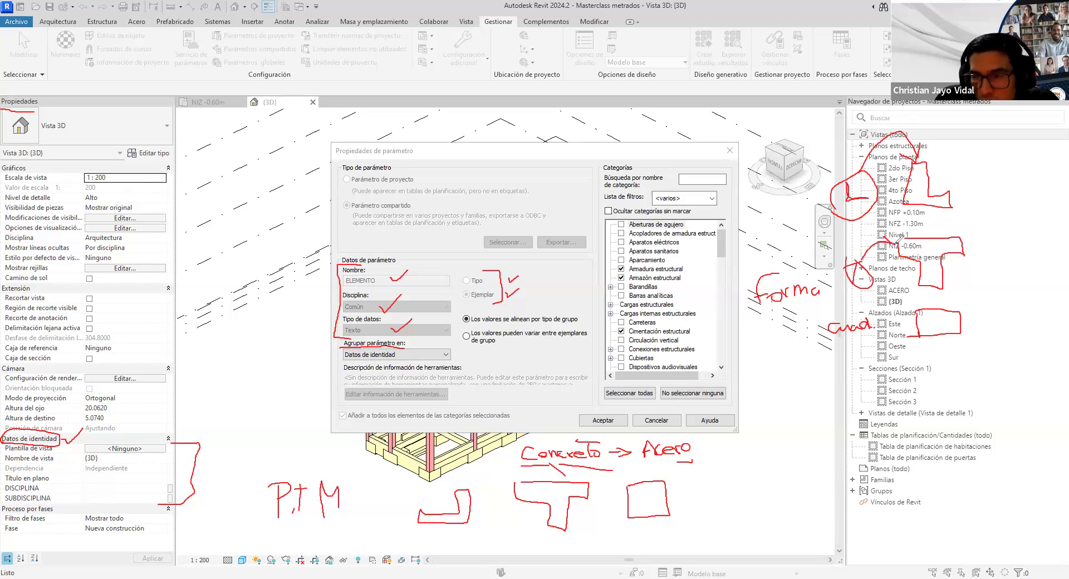
{"action": "mouse_move", "coordinate": [877, 303]}
{"action": "left_mouse_down"}
{"action": "mouse_move", "coordinate": [849, 309]}
{"action": "mouse_move", "coordinate": [913, 317]}
{"action": "mouse_move", "coordinate": [900, 308]}
{"action": "mouse_move", "coordinate": [919, 333]}
{"action": "left_mouse_up"}
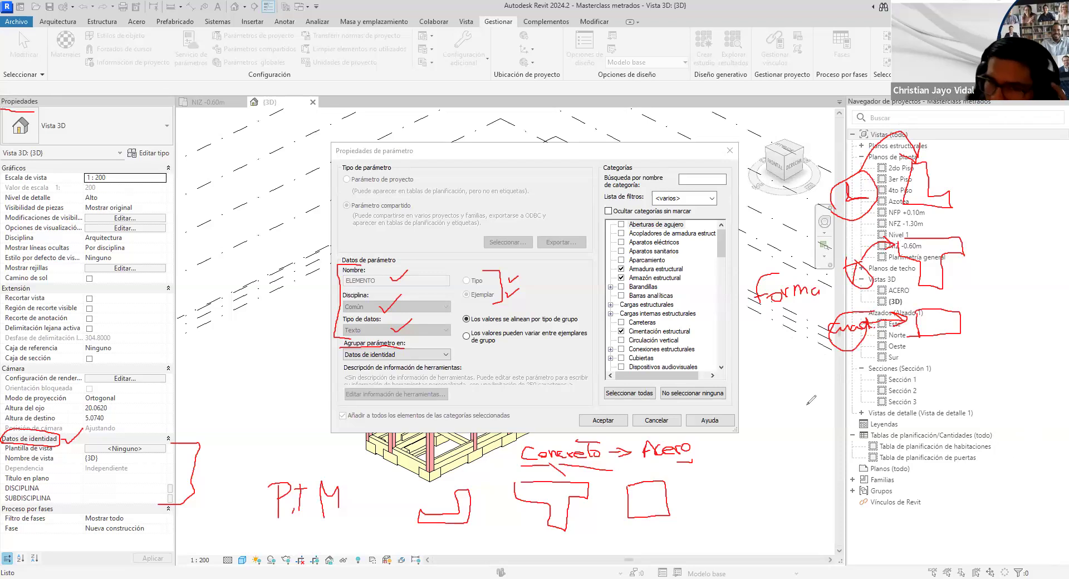
{"action": "key", "text": "e"}
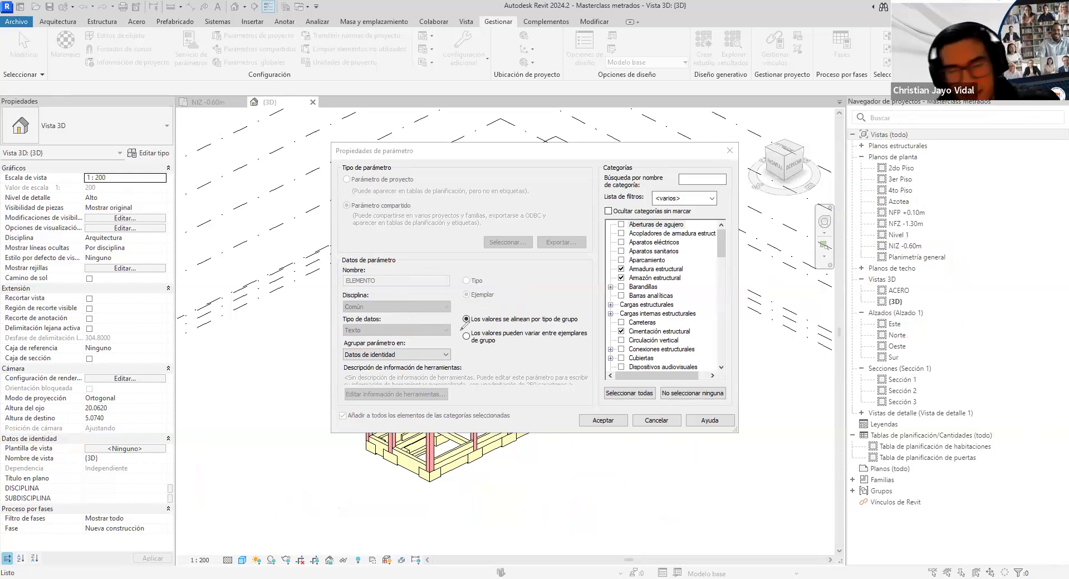
{"action": "mouse_move", "coordinate": [1, 95]}
{"action": "left_mouse_down"}
{"action": "mouse_move", "coordinate": [159, 98]}
{"action": "mouse_move", "coordinate": [185, 203]}
{"action": "mouse_move", "coordinate": [178, 546]}
{"action": "mouse_move", "coordinate": [4, 539]}
{"action": "mouse_move", "coordinate": [4, 99]}
{"action": "left_mouse_up"}
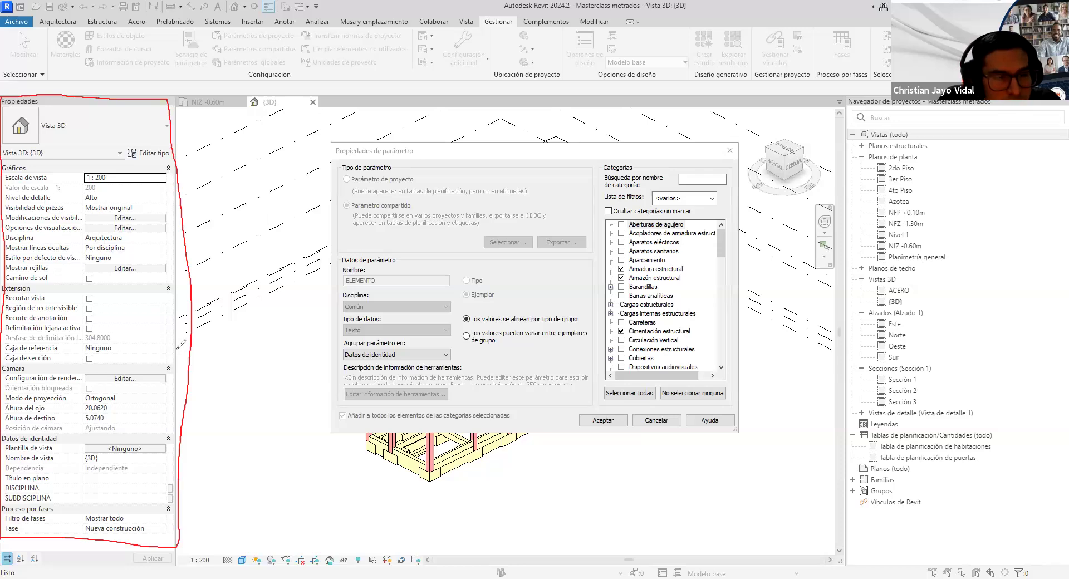
Compare the Tipo option of ELEMENTO with the view's properties and the Editar tipo command
{"action": "left_click_drag", "start_coordinate": [237, 341], "coordinate": [199, 345]}
{"action": "left_click_drag", "start_coordinate": [199, 345], "coordinate": [217, 356]}
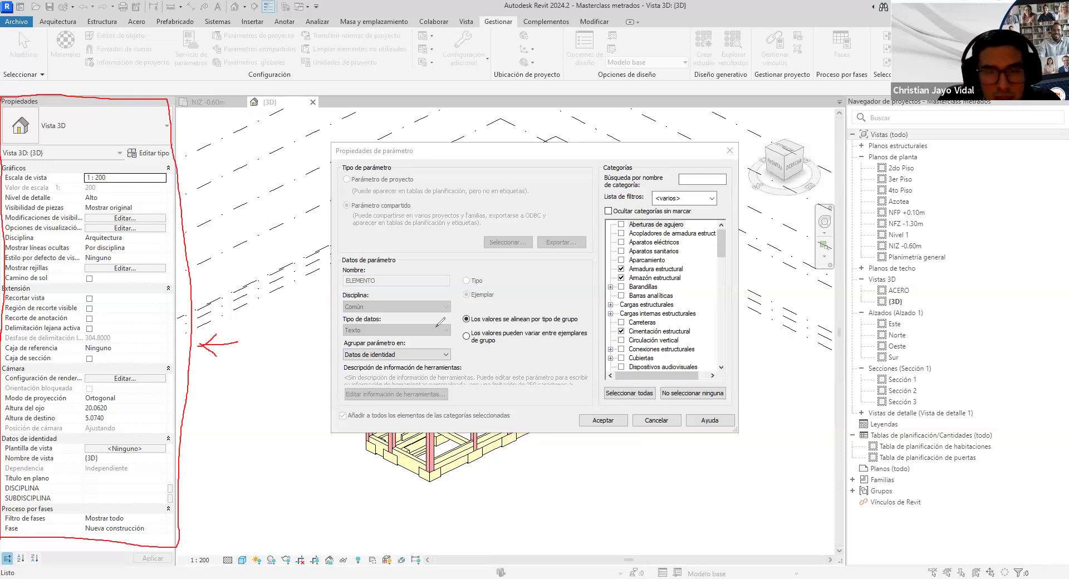
{"action": "left_click_drag", "start_coordinate": [490, 279], "coordinate": [509, 275]}
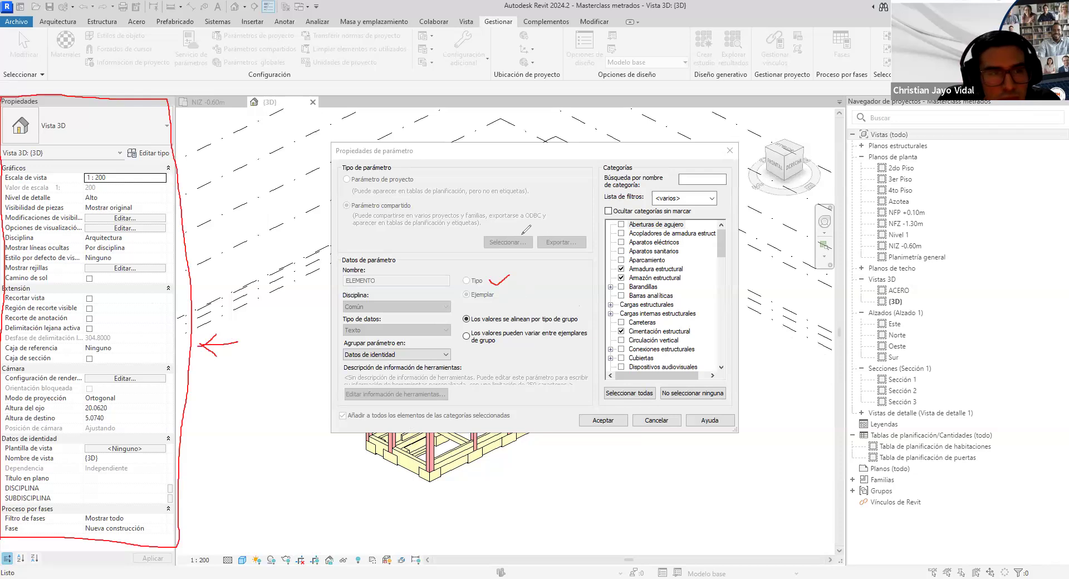
{"action": "mouse_move", "coordinate": [176, 139]}
{"action": "left_mouse_down"}
{"action": "mouse_move", "coordinate": [129, 138]}
{"action": "mouse_move", "coordinate": [128, 162]}
{"action": "mouse_move", "coordinate": [199, 159]}
{"action": "mouse_move", "coordinate": [180, 140]}
{"action": "left_mouse_up"}
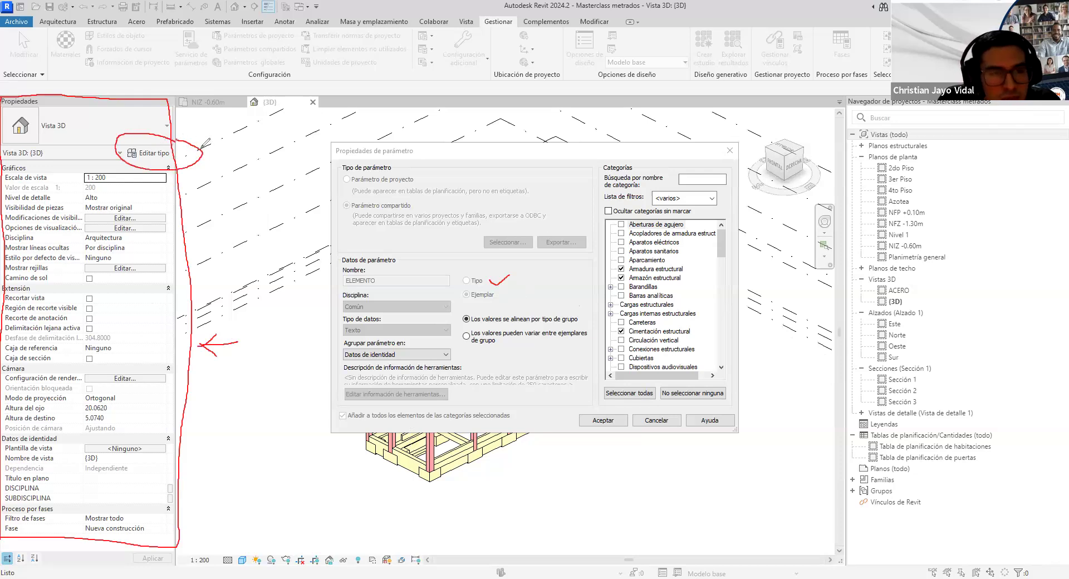
{"action": "mouse_move", "coordinate": [242, 132]}
{"action": "left_mouse_down"}
{"action": "mouse_move", "coordinate": [207, 143]}
{"action": "mouse_move", "coordinate": [224, 149]}
{"action": "mouse_move", "coordinate": [207, 144]}
{"action": "left_mouse_up"}
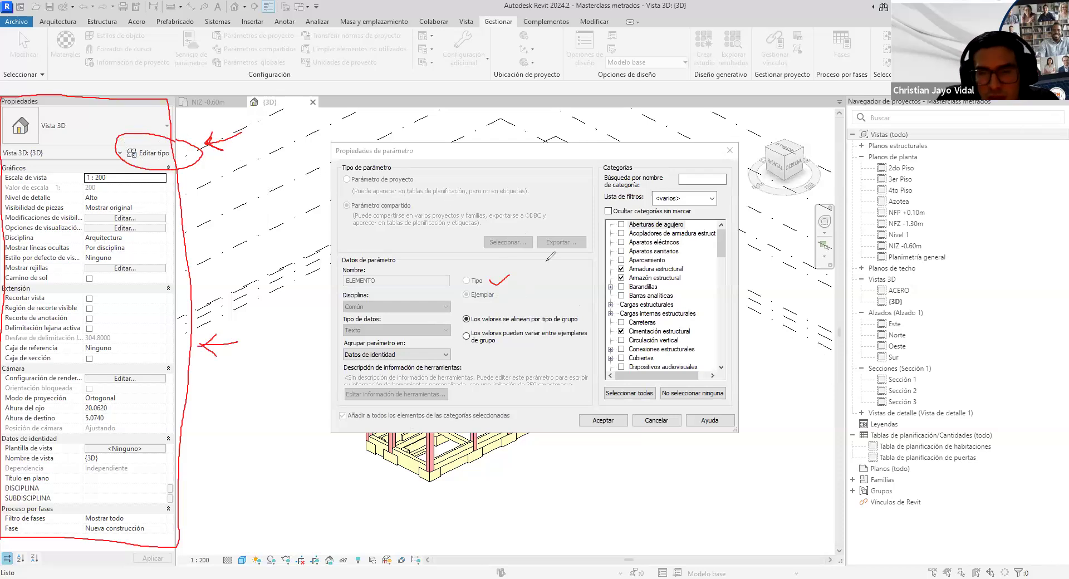
Review the full list of model categories assigned to ELEMENTO and close the parameter dialogs without making changes
{"action": "mouse_move", "coordinate": [735, 206]}
{"action": "left_mouse_down"}
{"action": "mouse_move", "coordinate": [611, 202]}
{"action": "mouse_move", "coordinate": [596, 272]}
{"action": "mouse_move", "coordinate": [597, 373]}
{"action": "mouse_move", "coordinate": [673, 400]}
{"action": "mouse_move", "coordinate": [727, 390]}
{"action": "mouse_move", "coordinate": [735, 210]}
{"action": "left_mouse_up"}
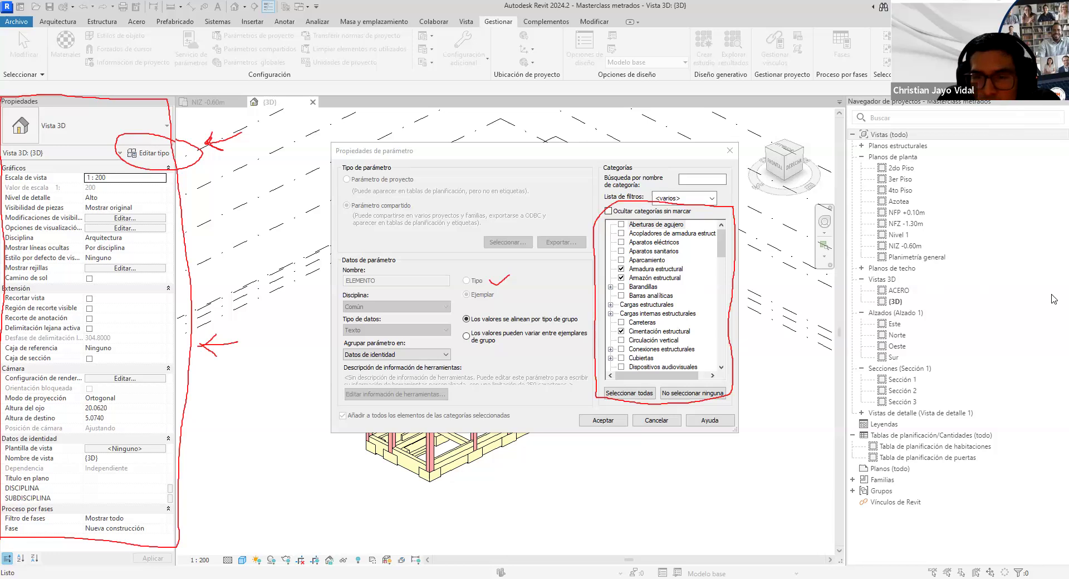
{"action": "mouse_move", "coordinate": [685, 268]}
{"action": "left_mouse_down"}
{"action": "mouse_move", "coordinate": [698, 263]}
{"action": "mouse_move", "coordinate": [696, 272]}
{"action": "left_mouse_up"}
{"action": "left_click_drag", "start_coordinate": [693, 330], "coordinate": [707, 327]}
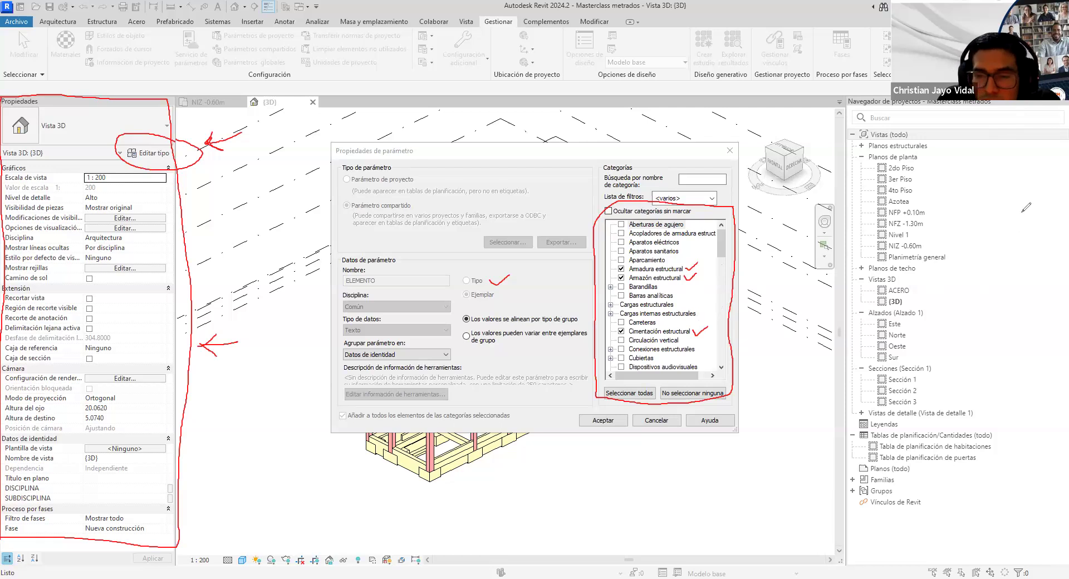
{"action": "left_click", "coordinate": [722, 368]}
{"action": "left_click", "coordinate": [723, 368]}
{"action": "left_click", "coordinate": [722, 368]}
{"action": "left_click", "coordinate": [722, 368]}
{"action": "left_click", "coordinate": [722, 368]}
{"action": "left_click", "coordinate": [722, 368]}
{"action": "left_click", "coordinate": [722, 368]}
{"action": "left_click", "coordinate": [722, 368]}
{"action": "left_click", "coordinate": [722, 368]}
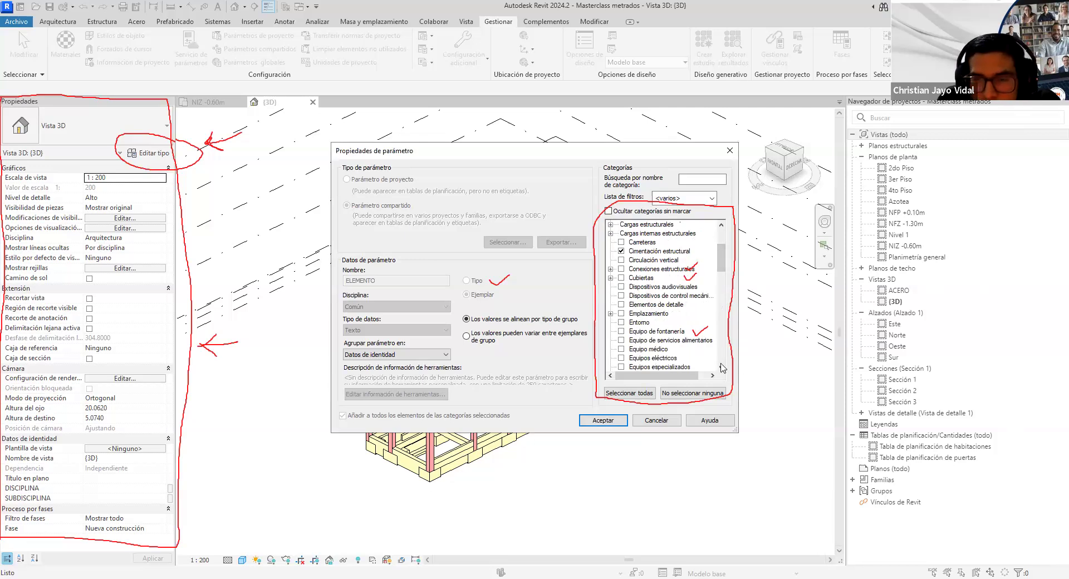
{"action": "scroll", "coordinate": [722, 368], "scroll_direction": "down", "scroll_amount": 5}
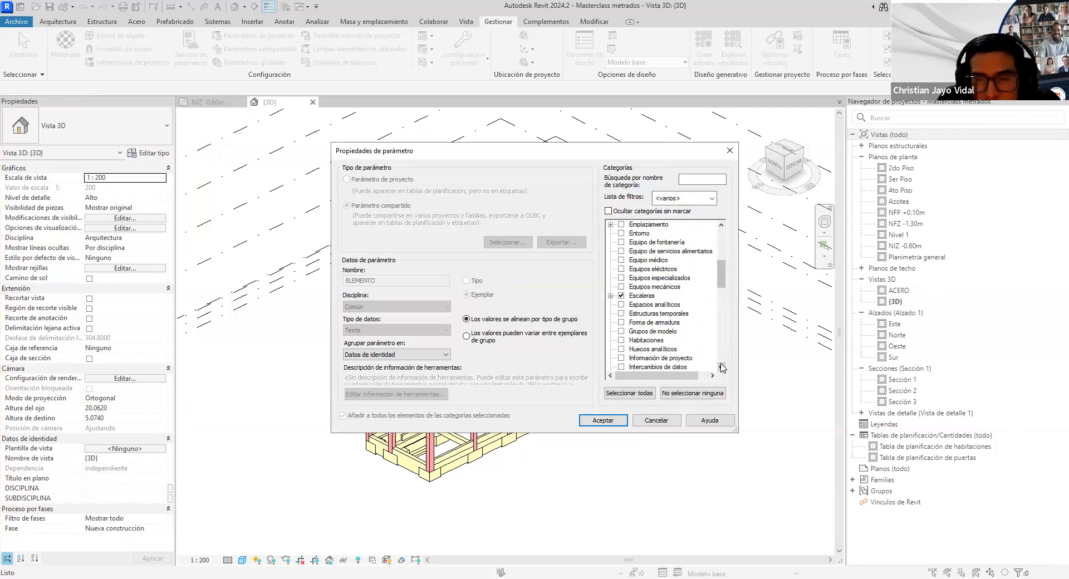
{"action": "scroll", "coordinate": [722, 368], "scroll_direction": "down", "scroll_amount": 7}
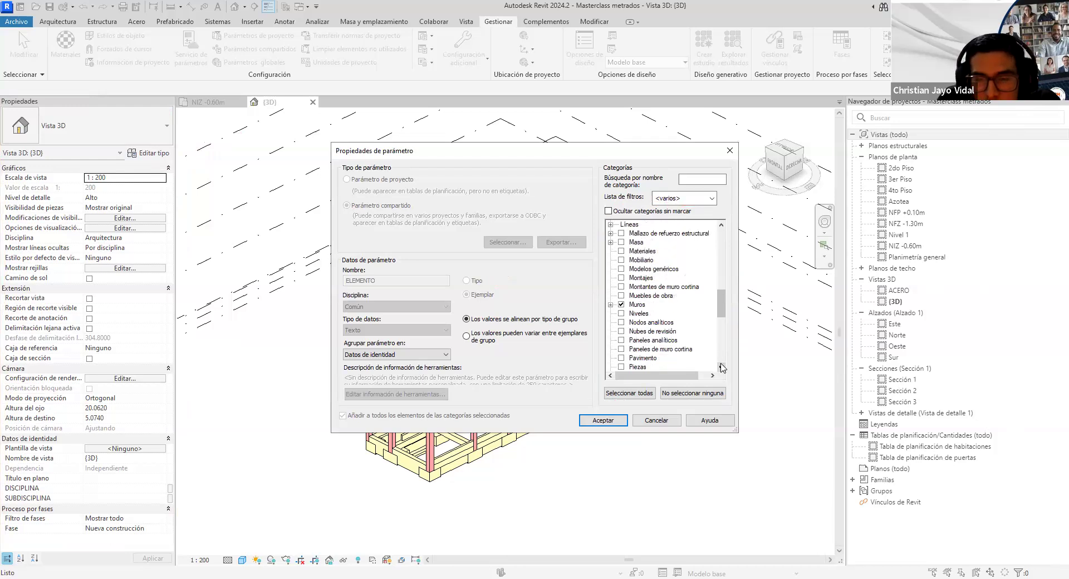
{"action": "scroll", "coordinate": [722, 368], "scroll_direction": "down", "scroll_amount": 5}
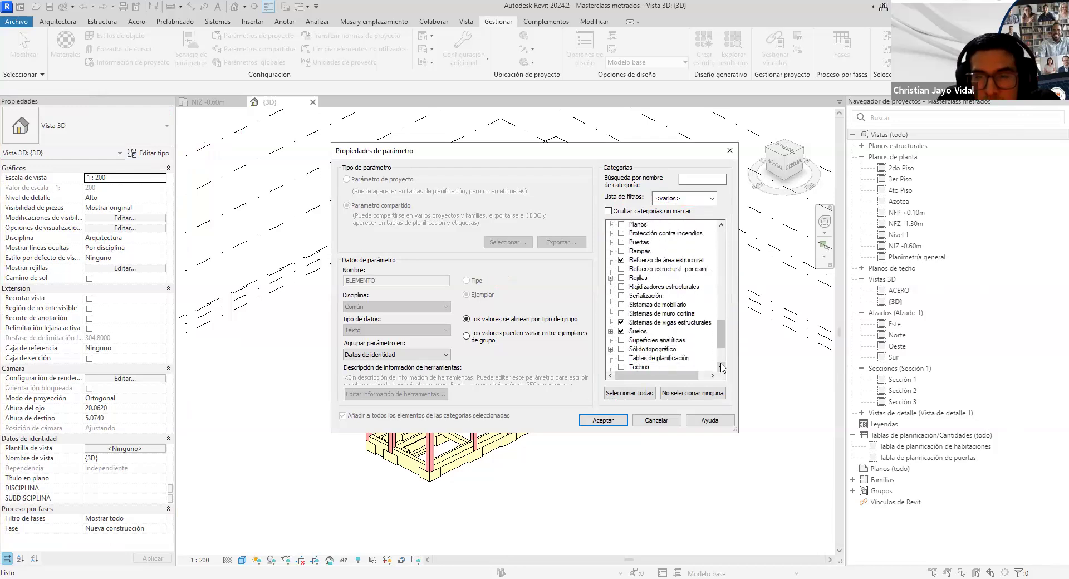
{"action": "scroll", "coordinate": [722, 368], "scroll_direction": "down", "scroll_amount": 1}
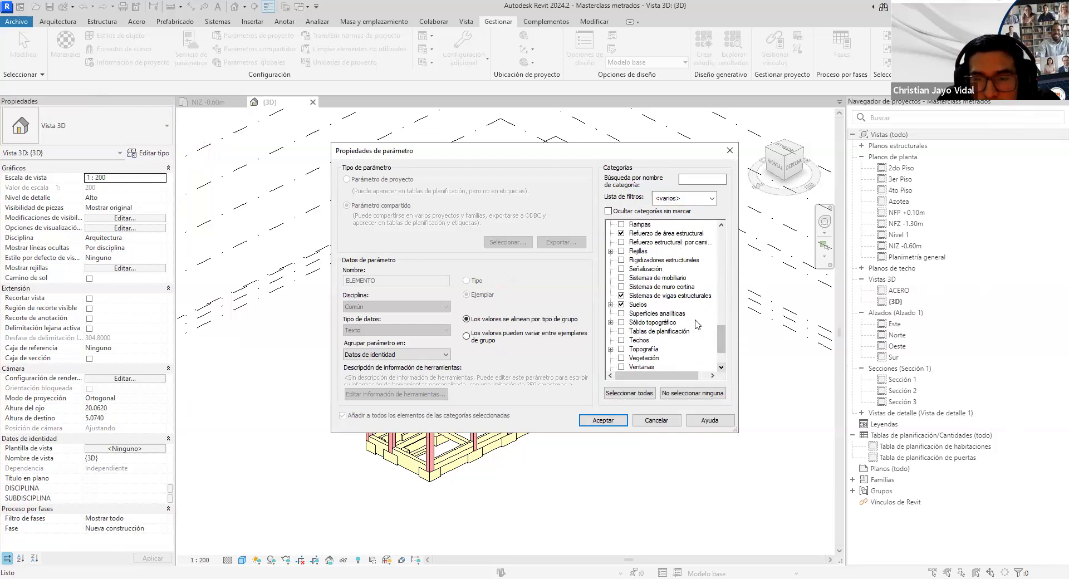
{"action": "left_click", "coordinate": [720, 368]}
{"action": "scroll", "coordinate": [720, 372], "scroll_direction": "down", "scroll_amount": 2}
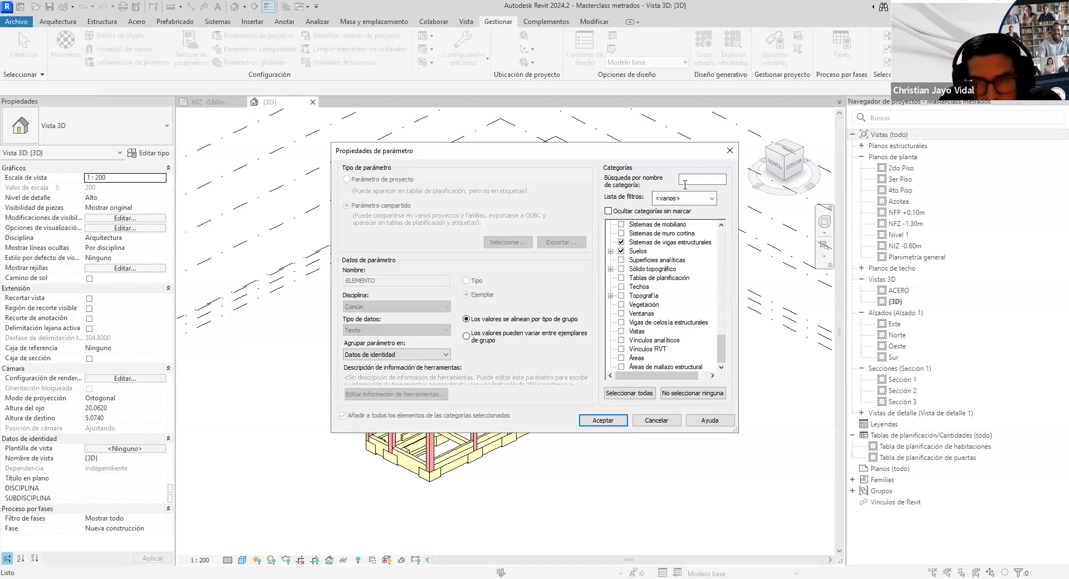
{"action": "left_click", "coordinate": [730, 152]}
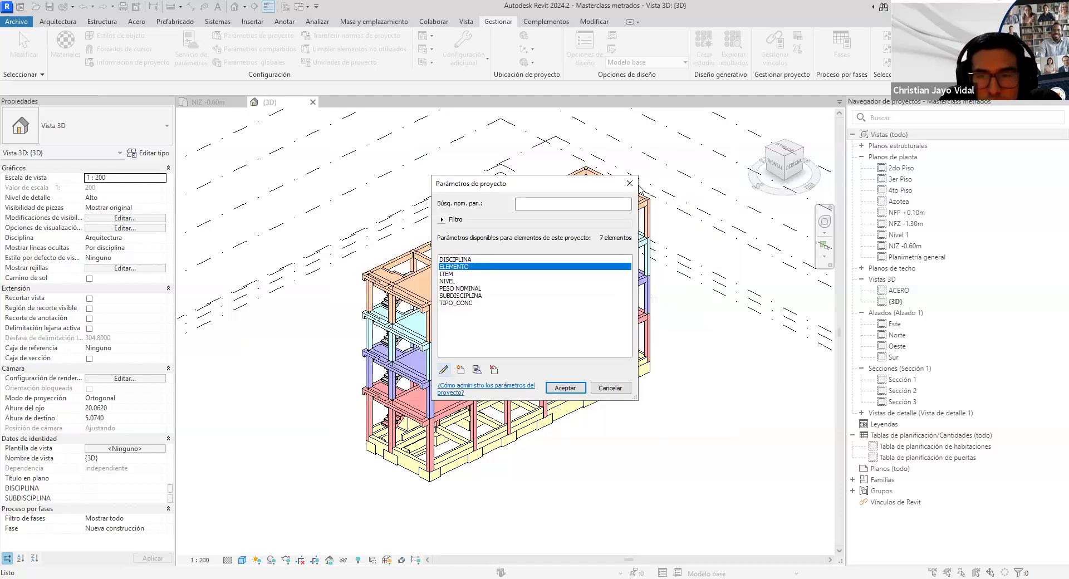
{"action": "left_click", "coordinate": [629, 183]}
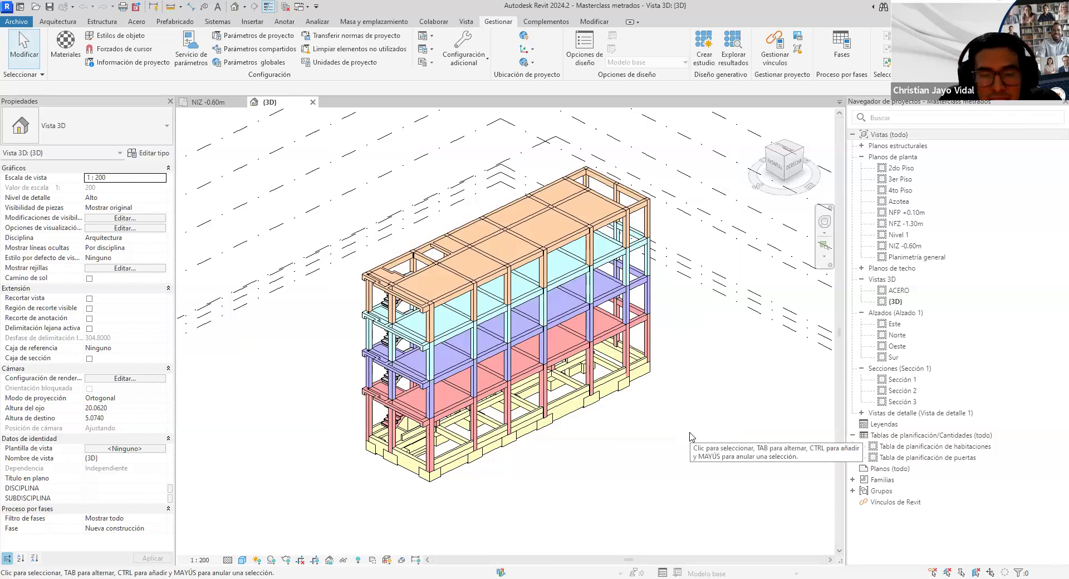
Inspect the category and identity data of a C-4 0.25x0.25m column and a Z-2 1.00x1.00m footing, and clear the selection
{"action": "left_click", "coordinate": [647, 340]}
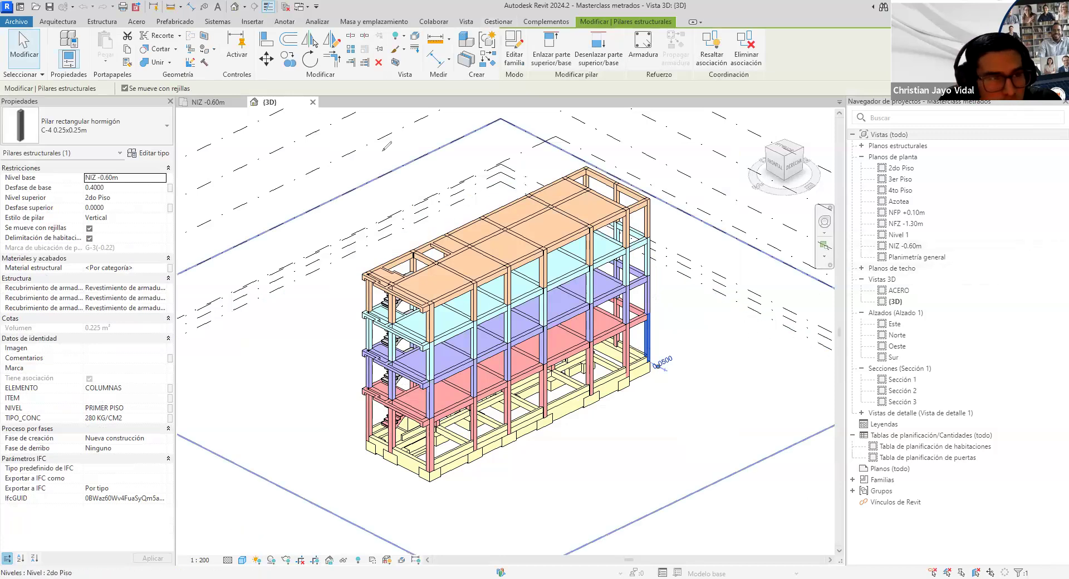
{"action": "mouse_move", "coordinate": [38, 95]}
{"action": "left_mouse_down"}
{"action": "mouse_move", "coordinate": [102, 86]}
{"action": "mouse_move", "coordinate": [42, 76]}
{"action": "mouse_move", "coordinate": [32, 82]}
{"action": "mouse_move", "coordinate": [40, 93]}
{"action": "left_mouse_up"}
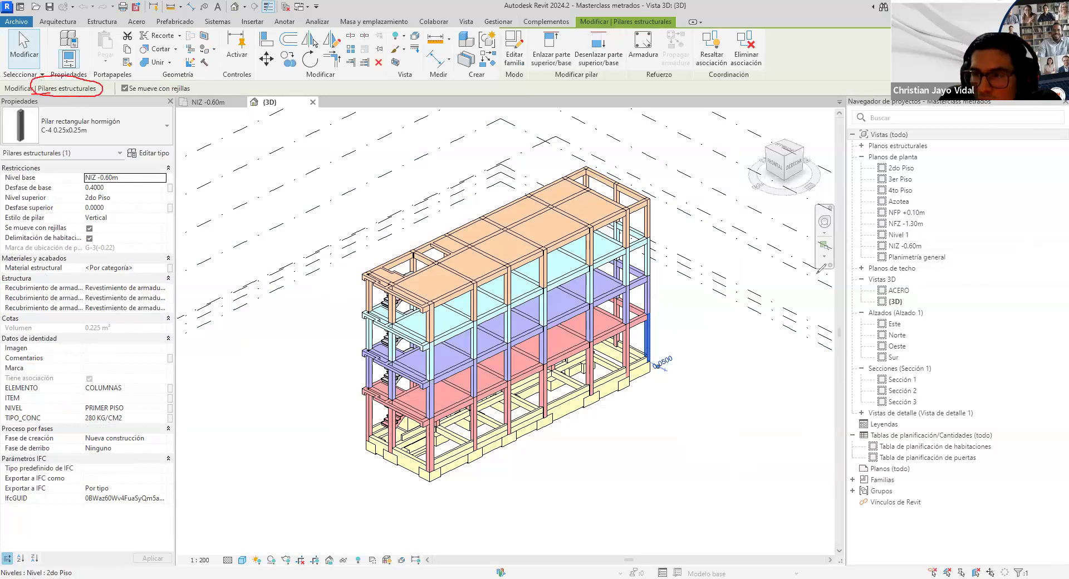
{"action": "key", "text": "Escape"}
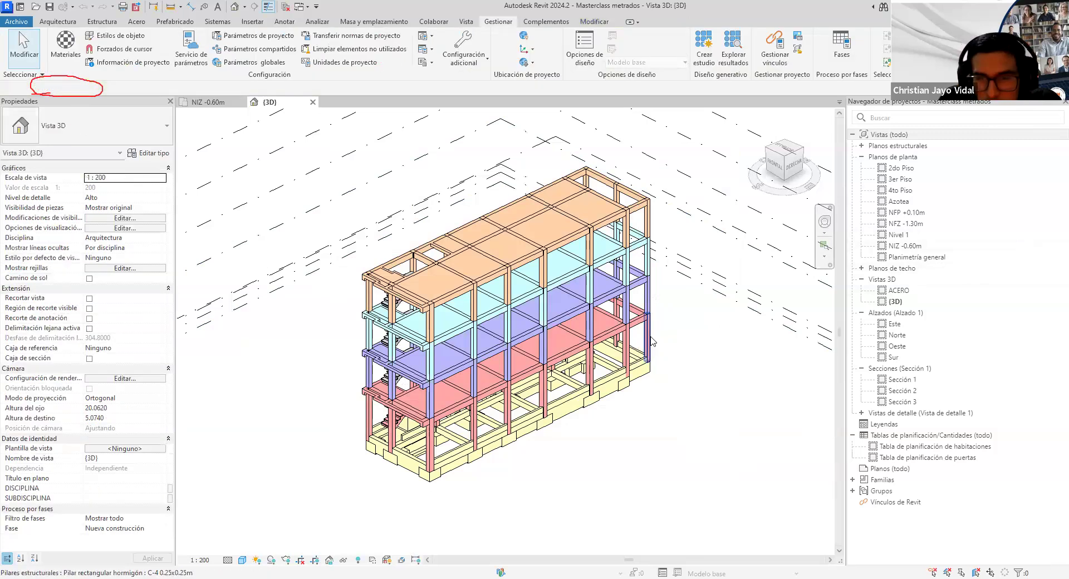
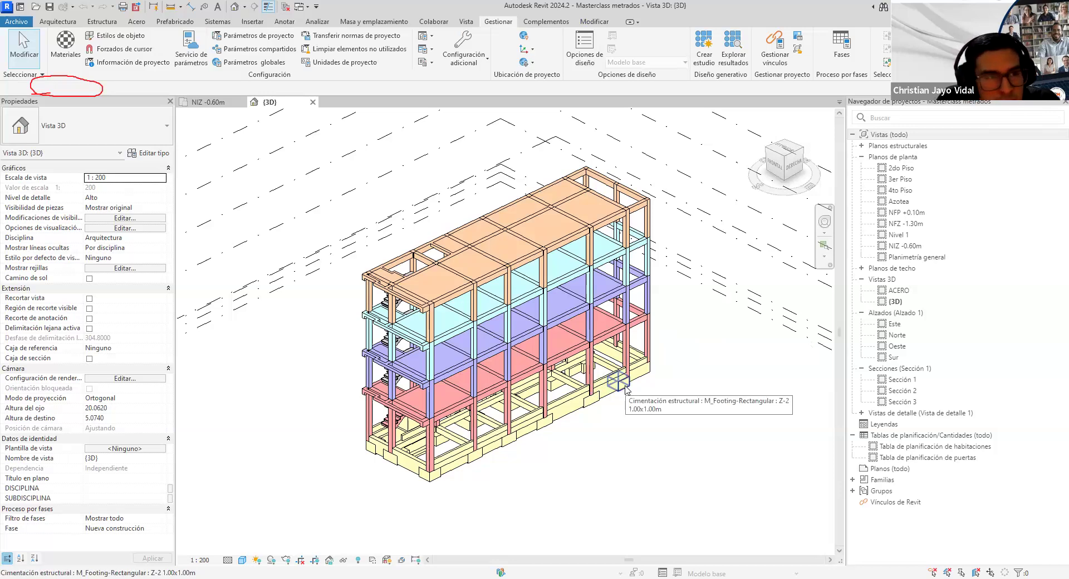
{"action": "left_click", "coordinate": [619, 383]}
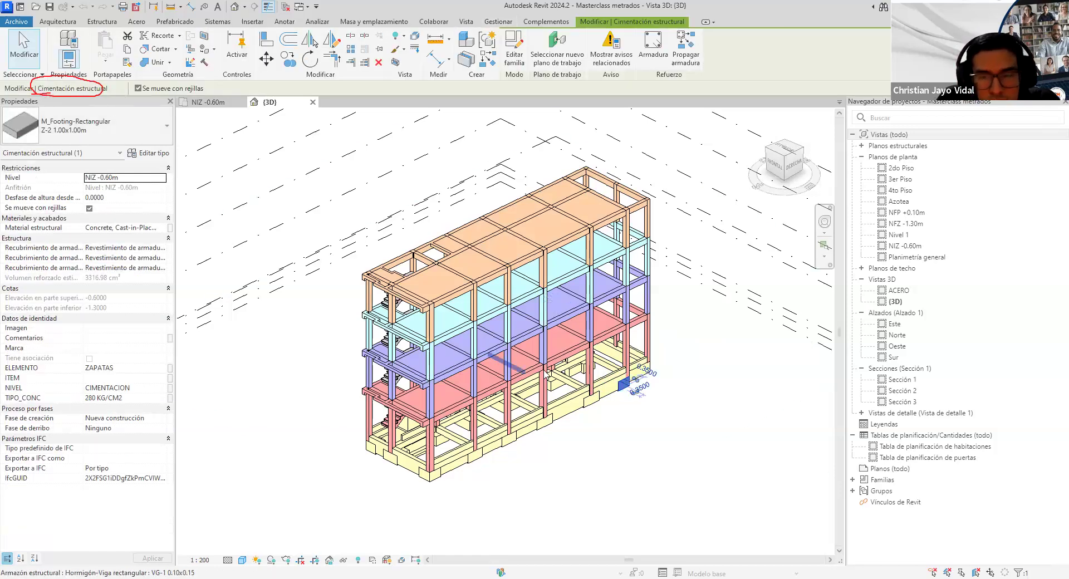
{"action": "left_click", "coordinate": [673, 458]}
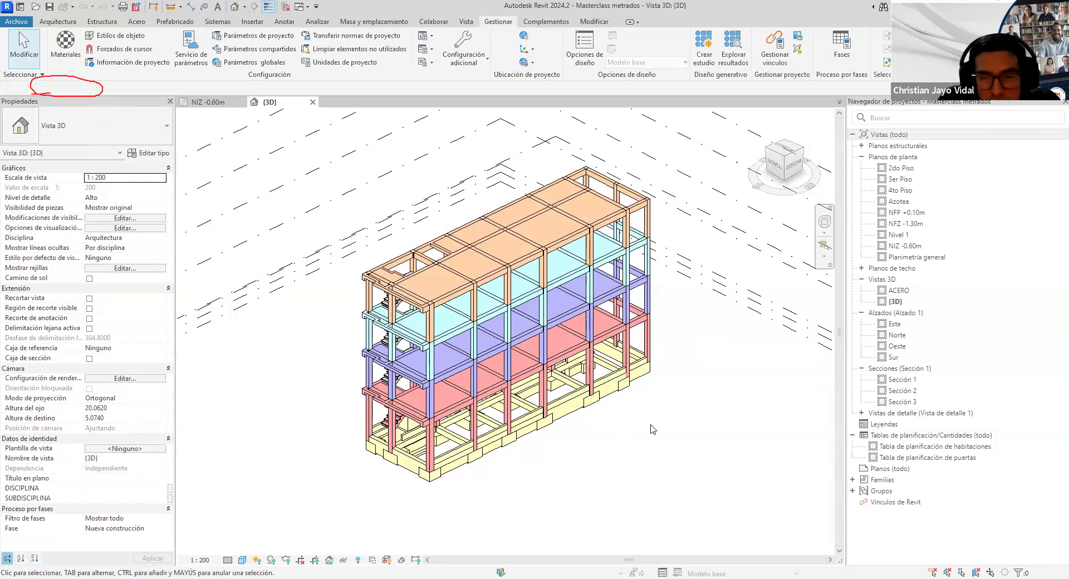
Select all elements in the 3D view and review their categories in the selection filter, including Niveles
{"action": "middle_click_drag", "start_coordinate": [653, 429], "coordinate": [582, 441], "text": "shift"}
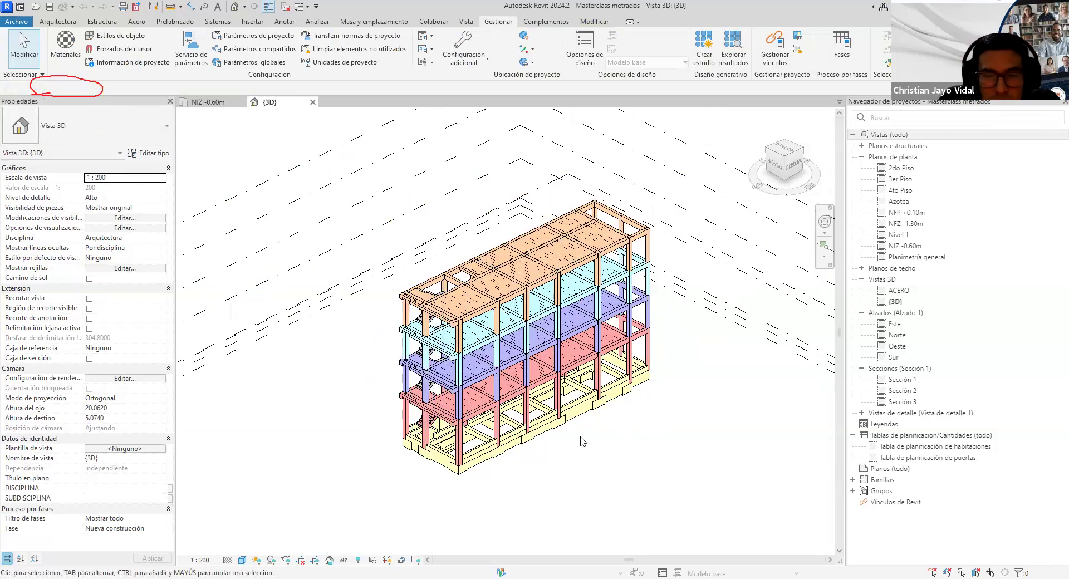
{"action": "scroll", "coordinate": [583, 442], "scroll_direction": "down", "scroll_amount": 5}
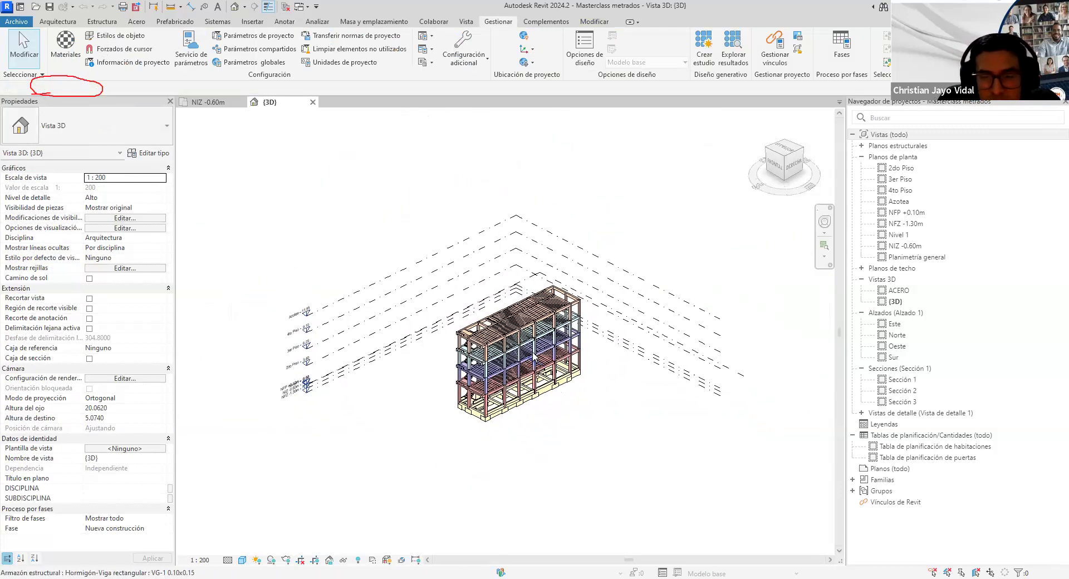
{"action": "mouse_move", "coordinate": [645, 229]}
{"action": "left_mouse_down"}
{"action": "mouse_move", "coordinate": [594, 335]}
{"action": "mouse_move", "coordinate": [653, 241]}
{"action": "left_mouse_up"}
{"action": "left_click_drag", "start_coordinate": [678, 209], "coordinate": [421, 465]}
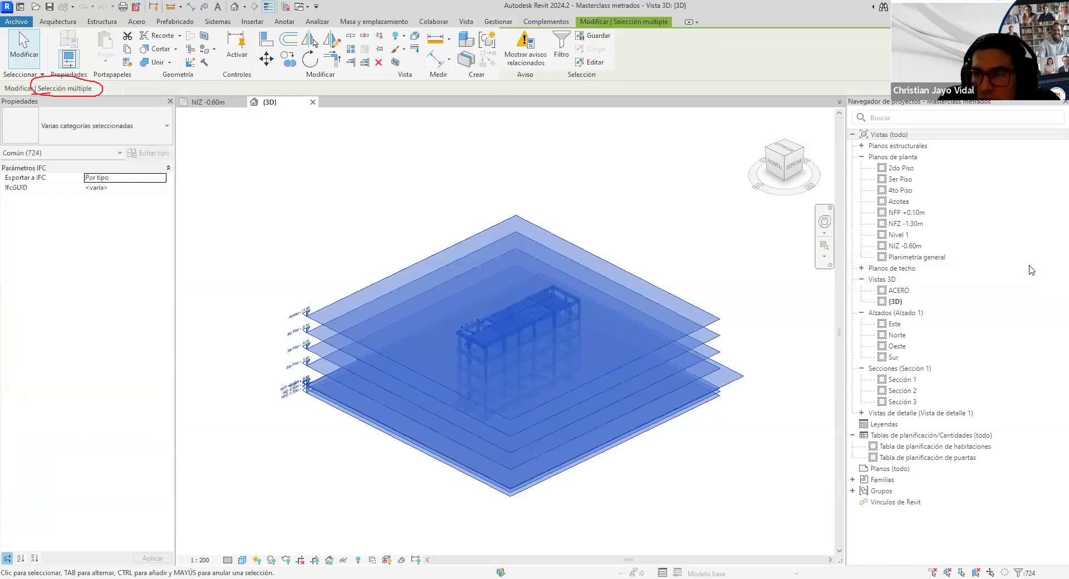
{"action": "mouse_move", "coordinate": [559, 16]}
{"action": "left_mouse_down"}
{"action": "mouse_move", "coordinate": [544, 37]}
{"action": "mouse_move", "coordinate": [563, 75]}
{"action": "mouse_move", "coordinate": [591, 29]}
{"action": "mouse_move", "coordinate": [570, 25]}
{"action": "left_mouse_up"}
{"action": "left_click_drag", "start_coordinate": [546, 78], "coordinate": [580, 79]}
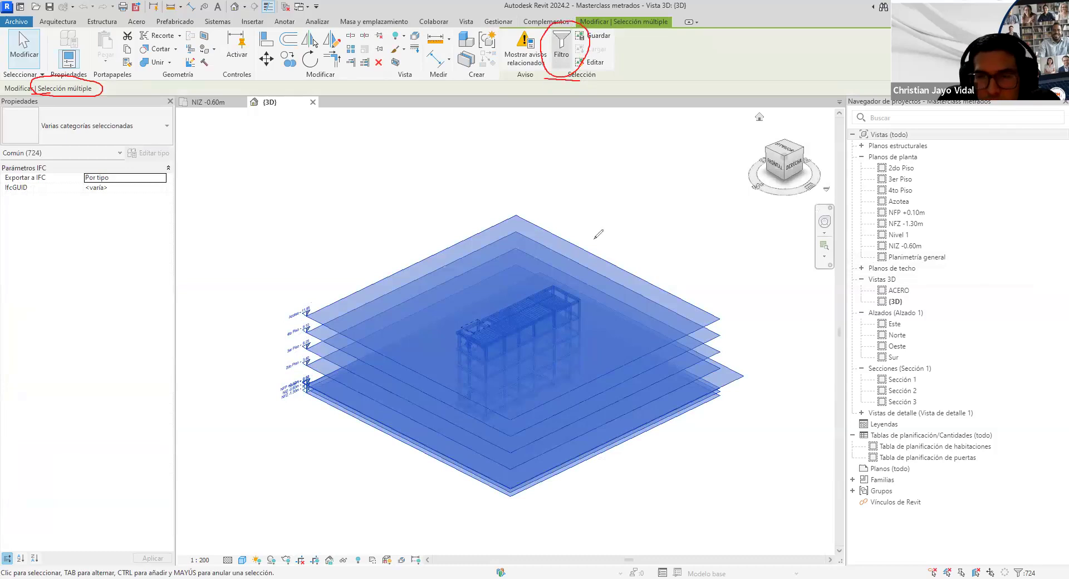
{"action": "mouse_move", "coordinate": [568, 239]}
{"action": "left_mouse_down"}
{"action": "mouse_move", "coordinate": [597, 234]}
{"action": "mouse_move", "coordinate": [565, 226]}
{"action": "mouse_move", "coordinate": [531, 278]}
{"action": "left_mouse_up"}
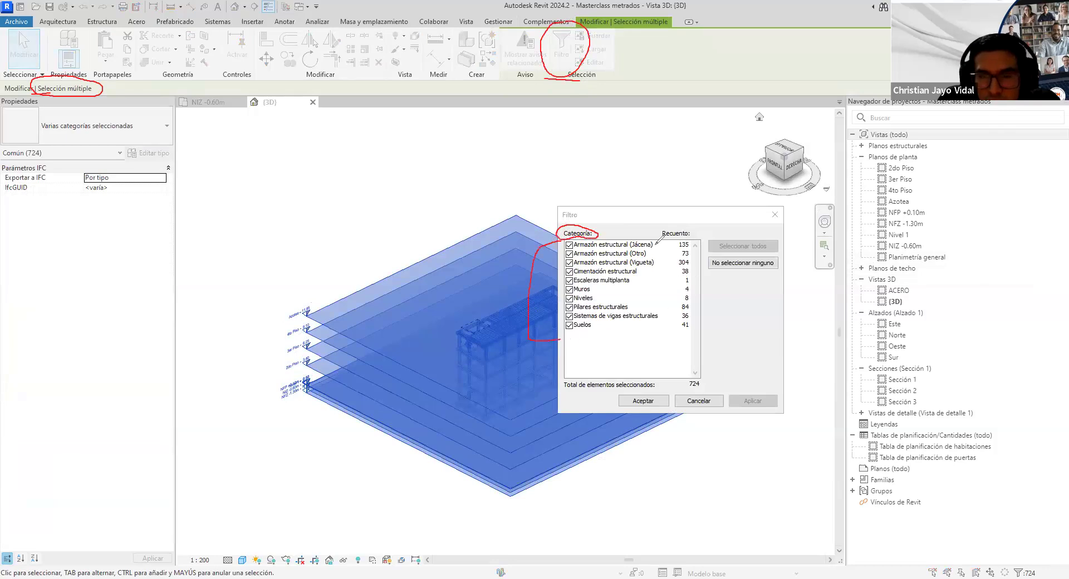
{"action": "mouse_move", "coordinate": [657, 247]}
{"action": "left_mouse_down"}
{"action": "mouse_move", "coordinate": [668, 229]}
{"action": "mouse_move", "coordinate": [662, 263]}
{"action": "mouse_move", "coordinate": [675, 250]}
{"action": "mouse_move", "coordinate": [646, 267]}
{"action": "mouse_move", "coordinate": [657, 260]}
{"action": "mouse_move", "coordinate": [656, 269]}
{"action": "left_mouse_up"}
{"action": "mouse_move", "coordinate": [594, 287]}
{"action": "left_mouse_down"}
{"action": "mouse_move", "coordinate": [604, 281]}
{"action": "mouse_move", "coordinate": [561, 300]}
{"action": "mouse_move", "coordinate": [605, 300]}
{"action": "left_mouse_up"}
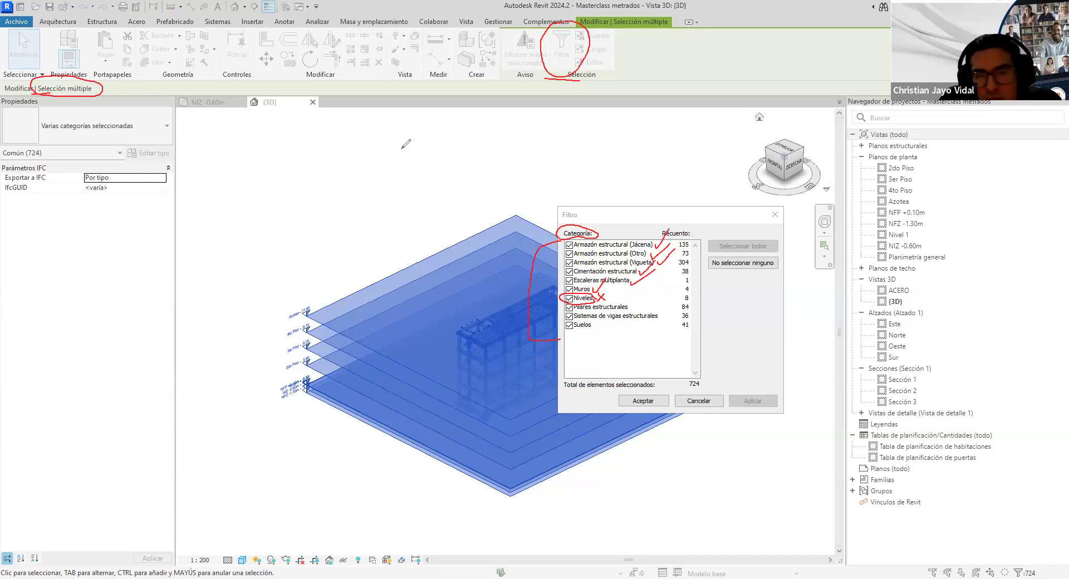
{"action": "mouse_move", "coordinate": [391, 153]}
{"action": "left_mouse_down"}
{"action": "mouse_move", "coordinate": [397, 134]}
{"action": "mouse_move", "coordinate": [408, 144]}
{"action": "left_mouse_up"}
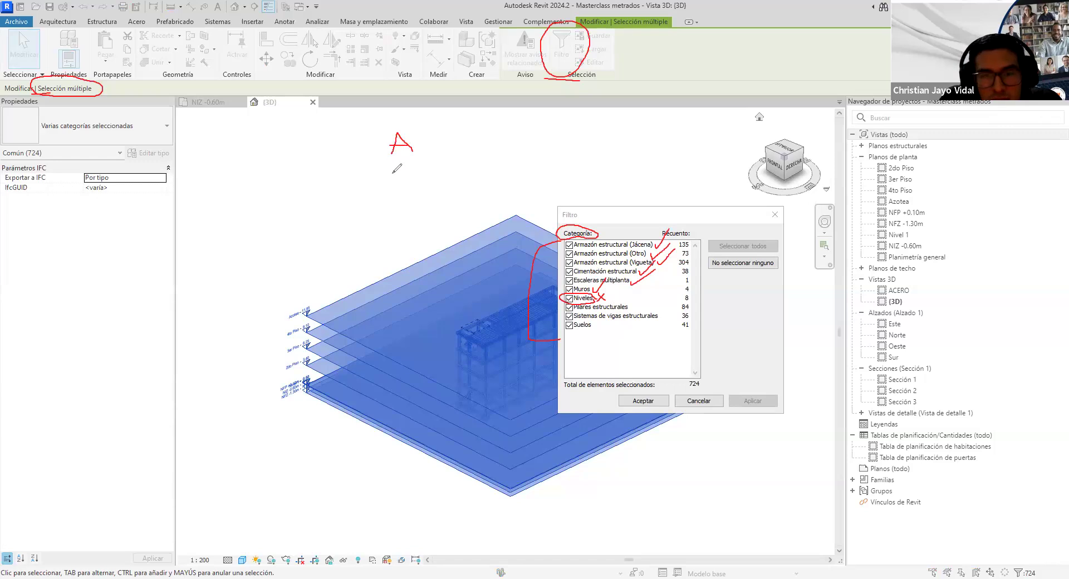
{"action": "mouse_move", "coordinate": [393, 175]}
{"action": "left_mouse_down"}
{"action": "mouse_move", "coordinate": [408, 177]}
{"action": "mouse_move", "coordinate": [385, 197]}
{"action": "mouse_move", "coordinate": [427, 180]}
{"action": "mouse_move", "coordinate": [401, 200]}
{"action": "left_mouse_up"}
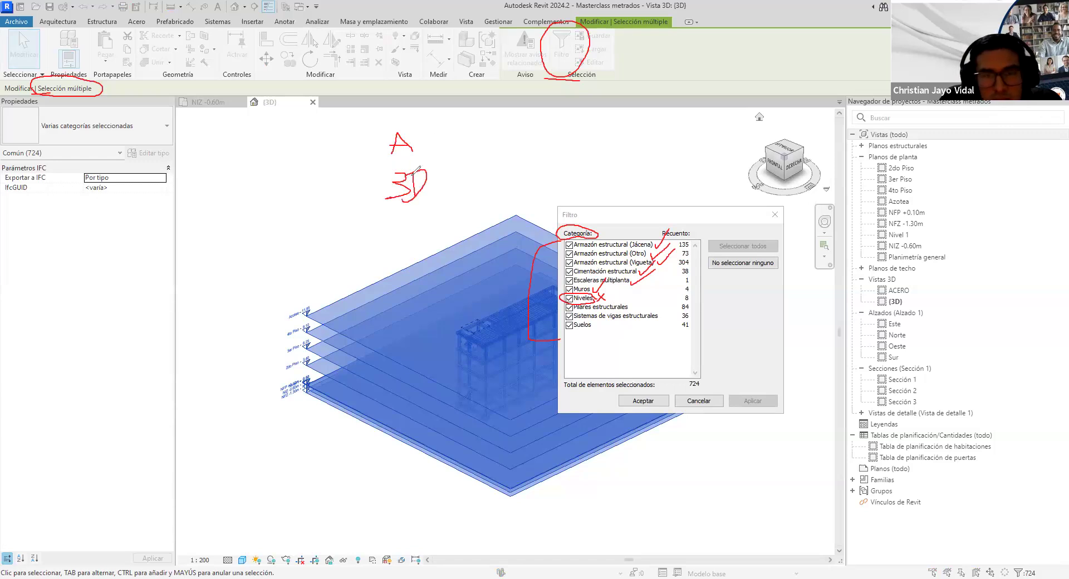
{"action": "mouse_move", "coordinate": [420, 143]}
{"action": "left_mouse_down"}
{"action": "mouse_move", "coordinate": [441, 143]}
{"action": "mouse_move", "coordinate": [434, 150]}
{"action": "left_mouse_up"}
{"action": "mouse_move", "coordinate": [454, 134]}
{"action": "left_mouse_down"}
{"action": "mouse_move", "coordinate": [482, 147]}
{"action": "mouse_move", "coordinate": [500, 137]}
{"action": "mouse_move", "coordinate": [483, 148]}
{"action": "left_mouse_up"}
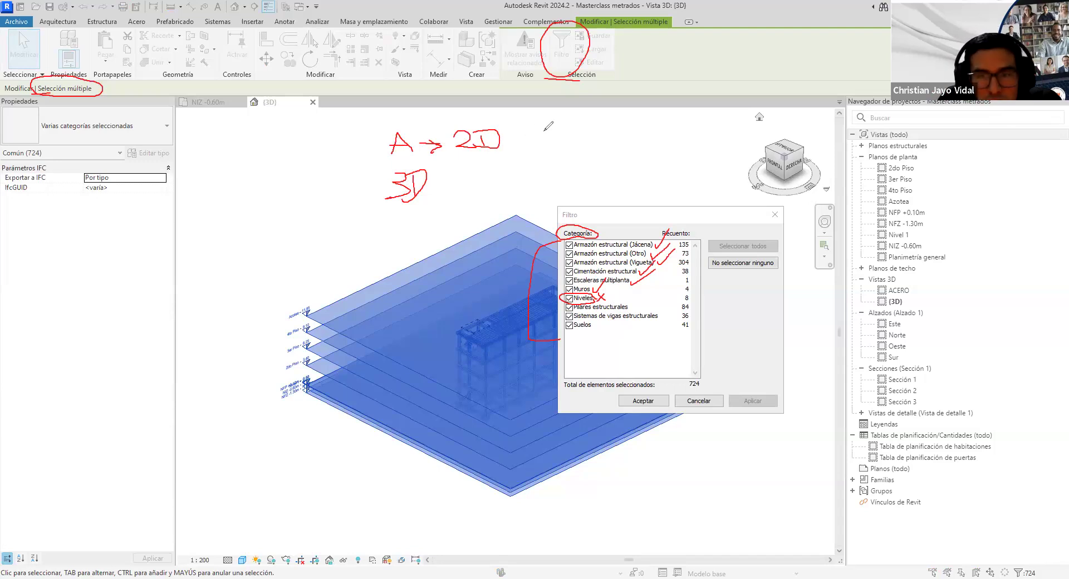
{"action": "mouse_move", "coordinate": [563, 116]}
{"action": "left_mouse_down"}
{"action": "mouse_move", "coordinate": [567, 127]}
{"action": "mouse_move", "coordinate": [604, 123]}
{"action": "mouse_move", "coordinate": [555, 128]}
{"action": "mouse_move", "coordinate": [554, 161]}
{"action": "left_mouse_up"}
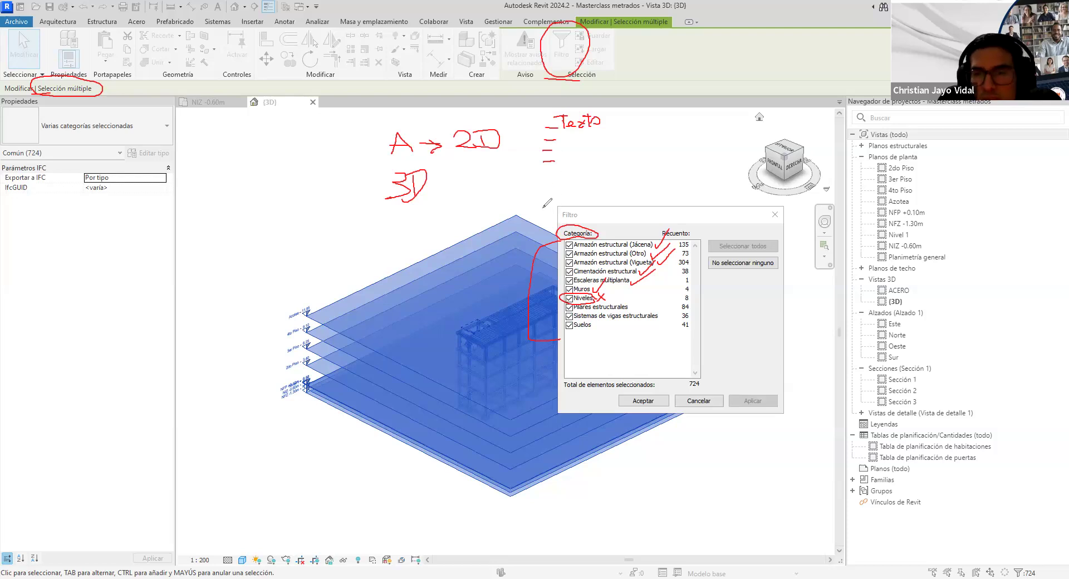
{"action": "mouse_move", "coordinate": [611, 116]}
{"action": "left_mouse_down"}
{"action": "mouse_move", "coordinate": [627, 148]}
{"action": "mouse_move", "coordinate": [604, 163]}
{"action": "left_mouse_up"}
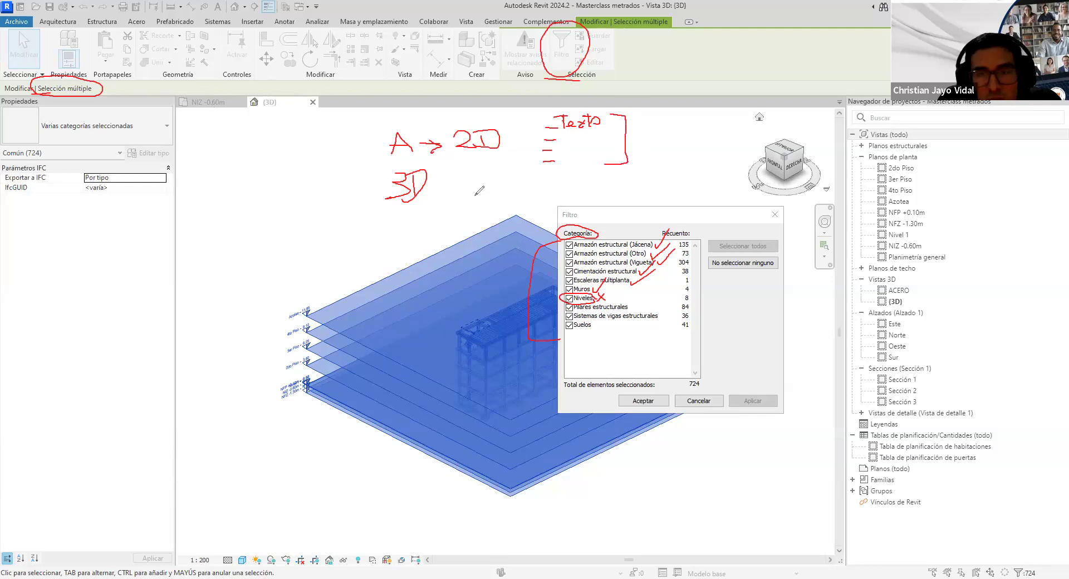
{"action": "mouse_move", "coordinate": [641, 133]}
{"action": "left_mouse_down"}
{"action": "mouse_move", "coordinate": [655, 147]}
{"action": "mouse_move", "coordinate": [642, 148]}
{"action": "left_mouse_up"}
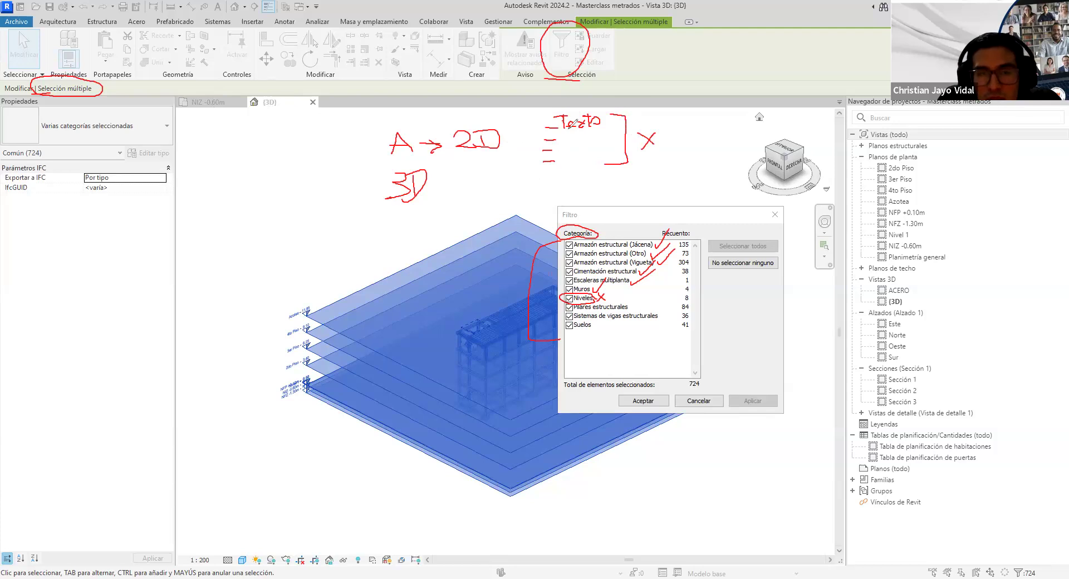
{"action": "mouse_move", "coordinate": [431, 185]}
{"action": "left_mouse_down"}
{"action": "mouse_move", "coordinate": [444, 184]}
{"action": "mouse_move", "coordinate": [440, 193]}
{"action": "mouse_move", "coordinate": [458, 179]}
{"action": "mouse_move", "coordinate": [469, 187]}
{"action": "mouse_move", "coordinate": [462, 202]}
{"action": "mouse_move", "coordinate": [469, 192]}
{"action": "left_mouse_up"}
{"action": "left_click_drag", "start_coordinate": [448, 209], "coordinate": [473, 224]}
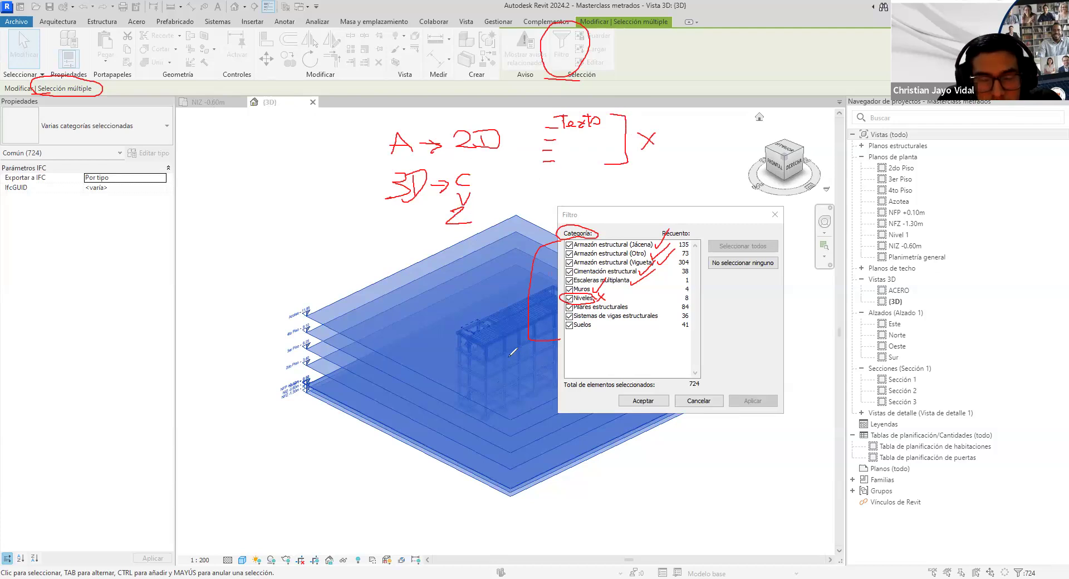
{"action": "left_click_drag", "start_coordinate": [260, 111], "coordinate": [294, 108]}
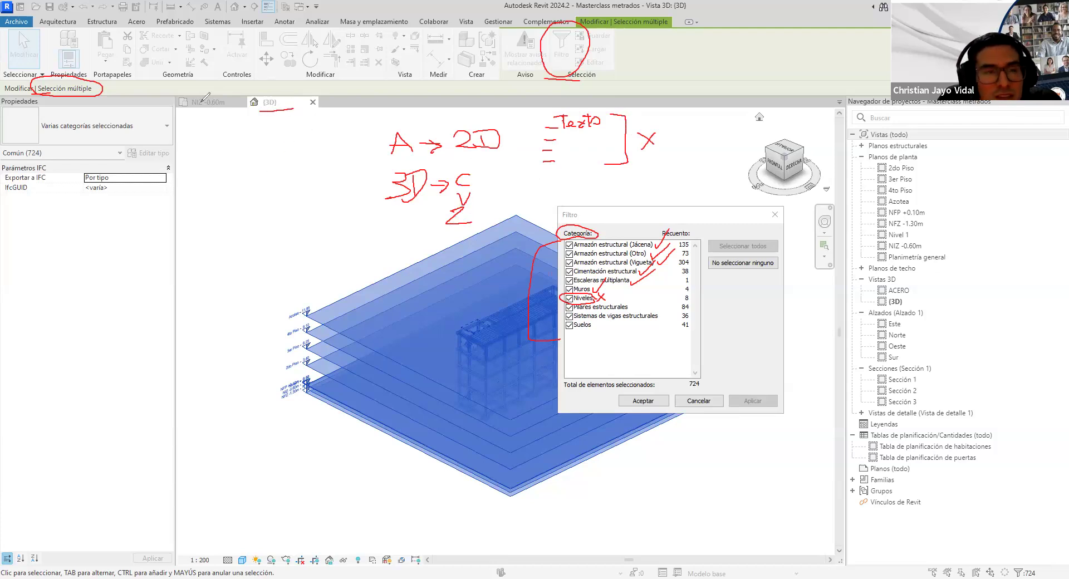
{"action": "mouse_move", "coordinate": [192, 83]}
{"action": "left_mouse_down"}
{"action": "mouse_move", "coordinate": [188, 92]}
{"action": "mouse_move", "coordinate": [223, 99]}
{"action": "left_mouse_up"}
{"action": "mouse_move", "coordinate": [324, 102]}
{"action": "left_mouse_down"}
{"action": "mouse_move", "coordinate": [388, 93]}
{"action": "mouse_move", "coordinate": [374, 103]}
{"action": "left_mouse_up"}
{"action": "mouse_move", "coordinate": [474, 167]}
{"action": "left_mouse_down"}
{"action": "mouse_move", "coordinate": [494, 214]}
{"action": "mouse_move", "coordinate": [456, 234]}
{"action": "left_mouse_up"}
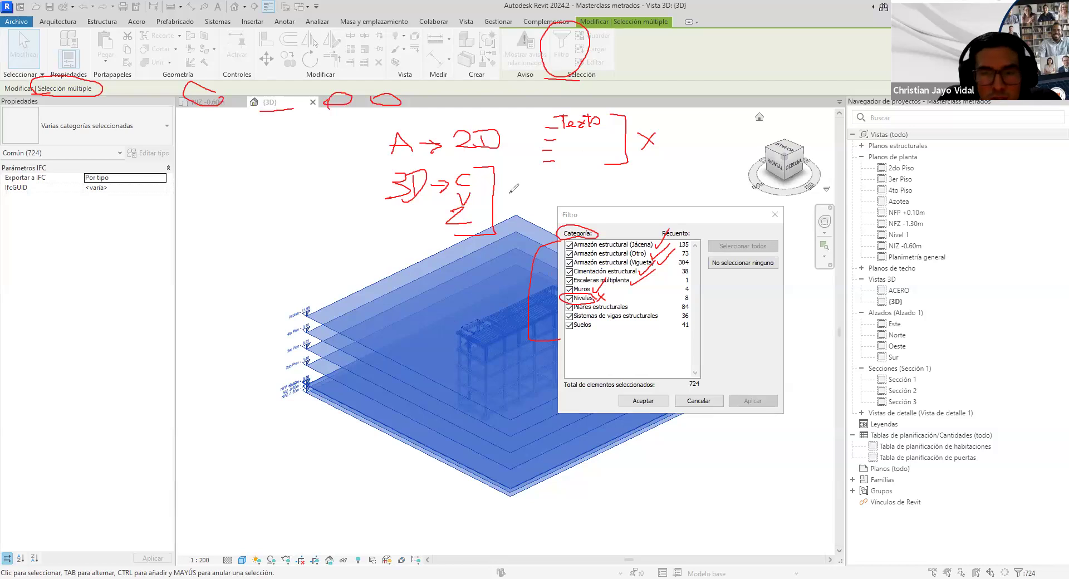
Review the remaining categories in the selection filter, including Pilares estructurales, Sistemas de vigas estructurales and Suelos, and close the filter
{"action": "left_click_drag", "start_coordinate": [501, 194], "coordinate": [536, 183]}
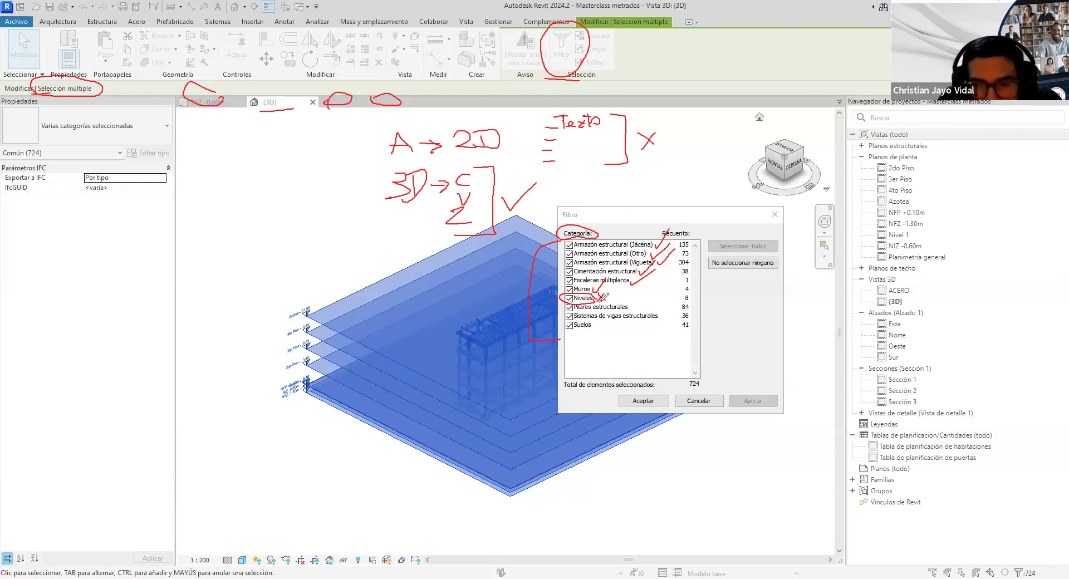
{"action": "mouse_move", "coordinate": [632, 308]}
{"action": "left_mouse_down"}
{"action": "mouse_move", "coordinate": [642, 300]}
{"action": "mouse_move", "coordinate": [666, 318]}
{"action": "mouse_move", "coordinate": [675, 303]}
{"action": "left_mouse_up"}
{"action": "left_click_drag", "start_coordinate": [597, 324], "coordinate": [610, 322]}
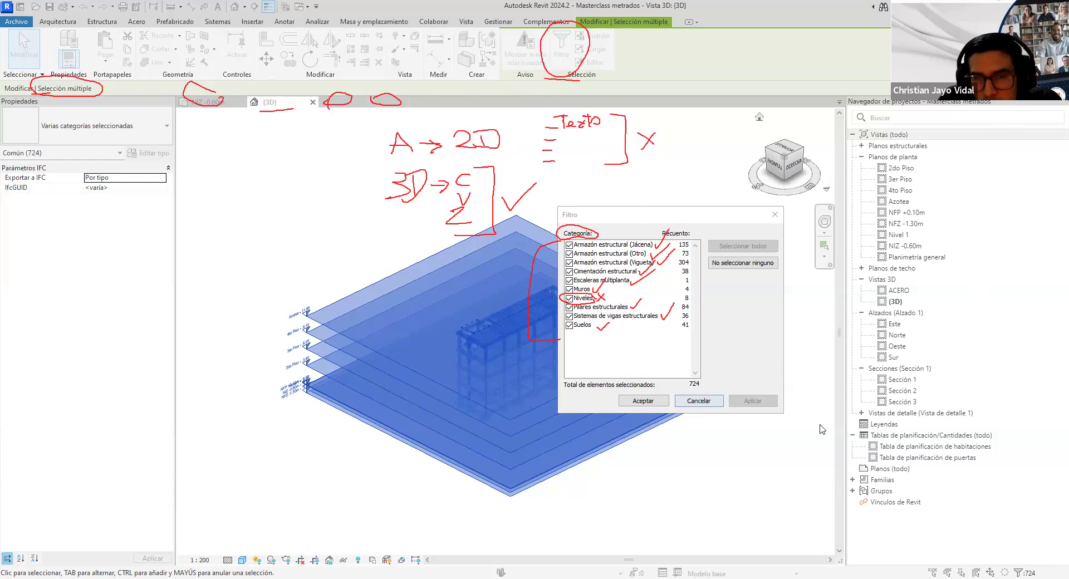
{"action": "left_click", "coordinate": [991, 432]}
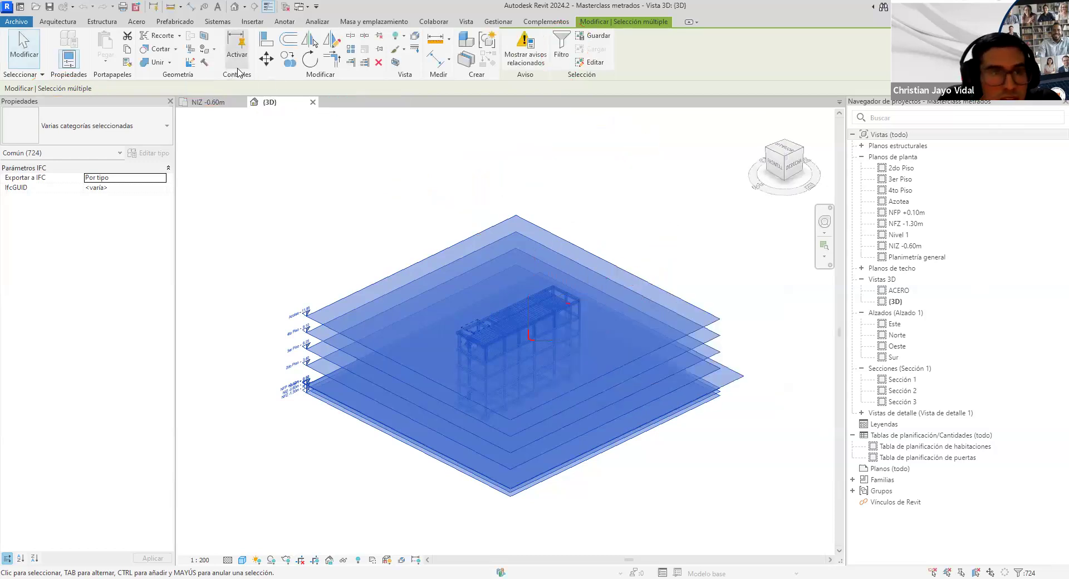
Examine which categories are checked for the ELEMENTO project parameter and close the parameter dialogs without making changes
{"action": "left_click", "coordinate": [498, 22]}
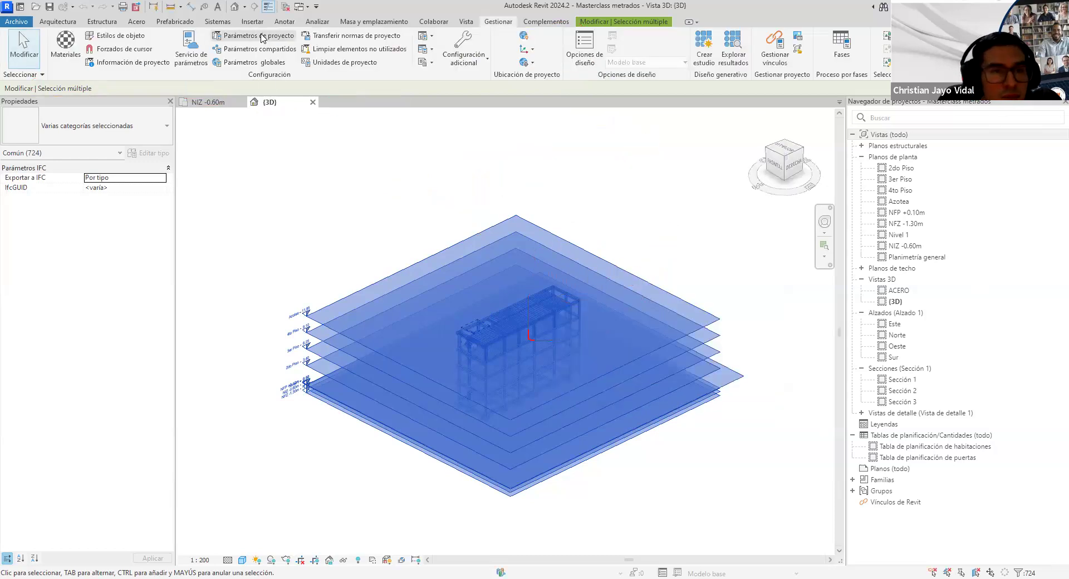
{"action": "left_click", "coordinate": [261, 38]}
{"action": "left_click", "coordinate": [456, 267]}
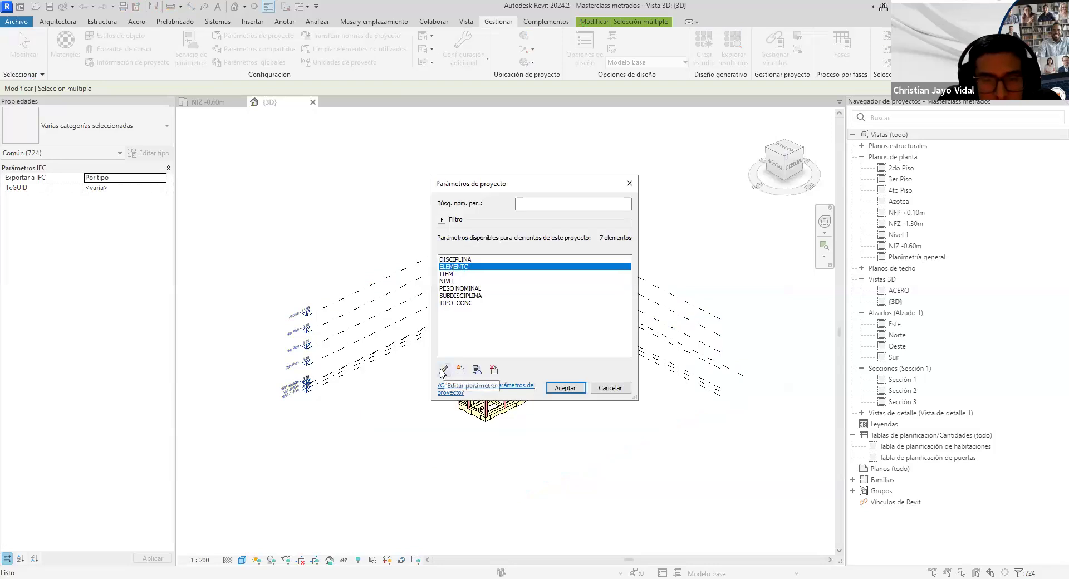
{"action": "left_click", "coordinate": [445, 369]}
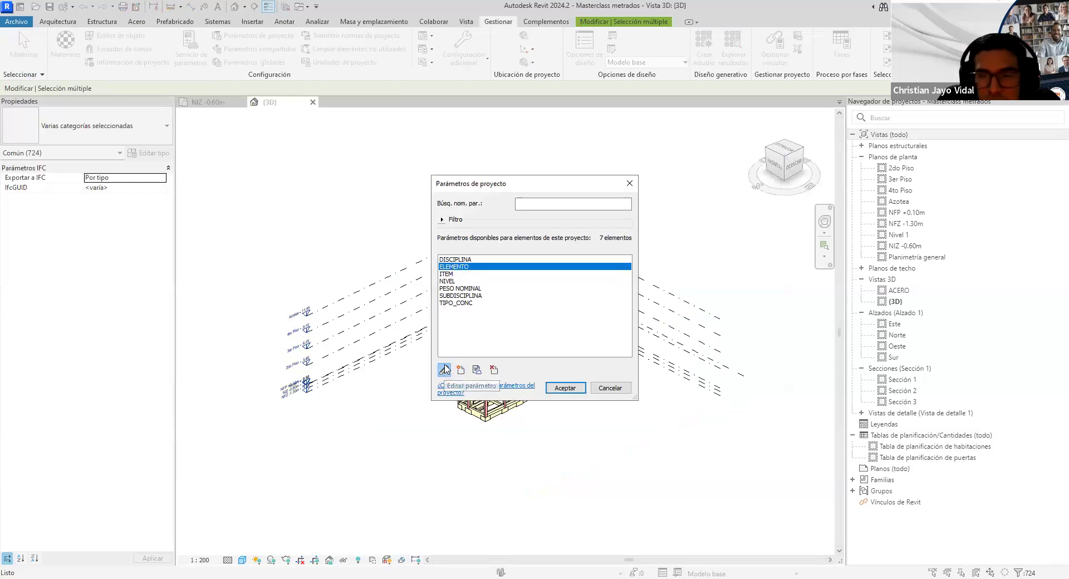
{"action": "scroll", "coordinate": [644, 260], "scroll_direction": "down", "scroll_amount": 3}
{"action": "scroll", "coordinate": [657, 275], "scroll_direction": "down", "scroll_amount": 10}
{"action": "scroll", "coordinate": [674, 289], "scroll_direction": "down", "scroll_amount": 5}
{"action": "scroll", "coordinate": [698, 315], "scroll_direction": "down", "scroll_amount": 4}
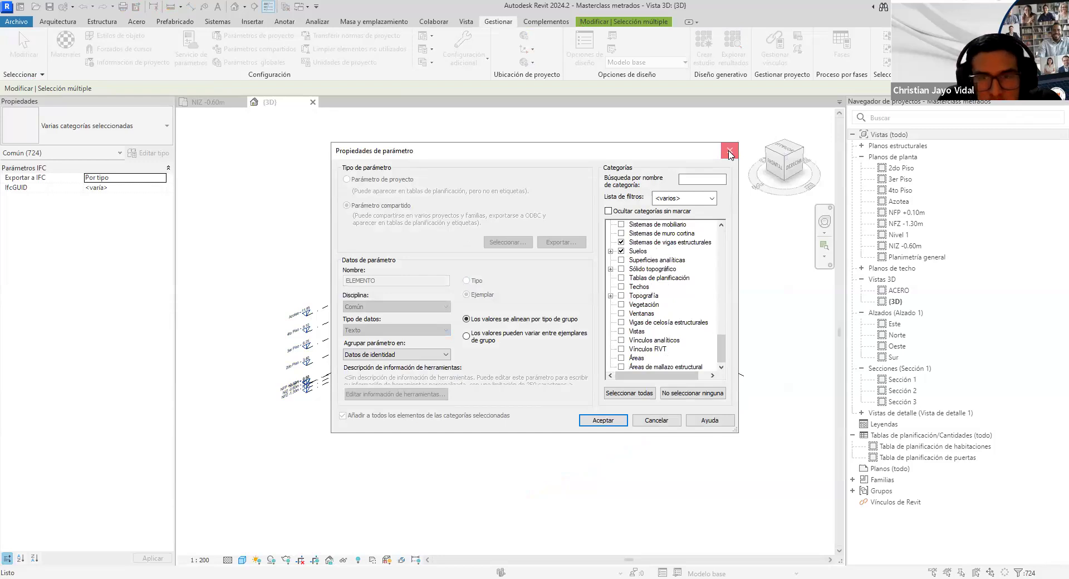
{"action": "left_click", "coordinate": [730, 152]}
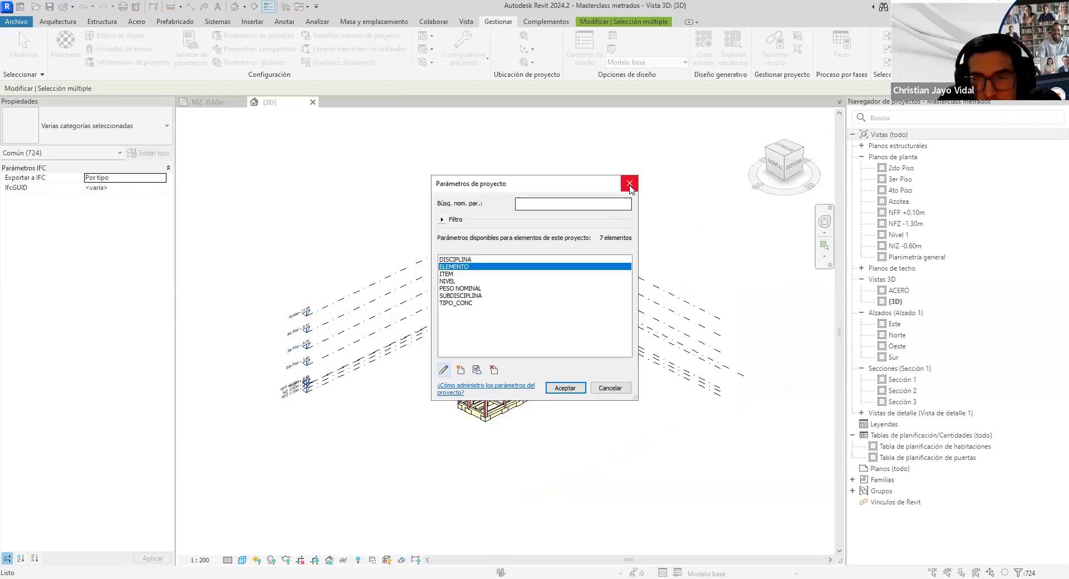
{"action": "left_click", "coordinate": [630, 184]}
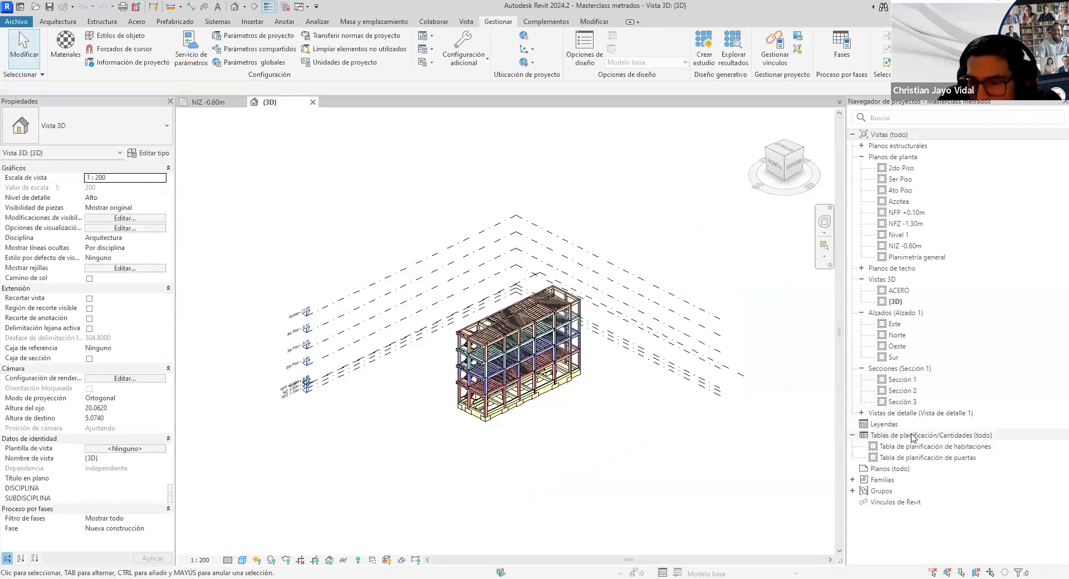
Review the existing room and door schedules listed under Tablas de planificación/Cantidades
{"action": "left_click", "coordinate": [918, 434]}
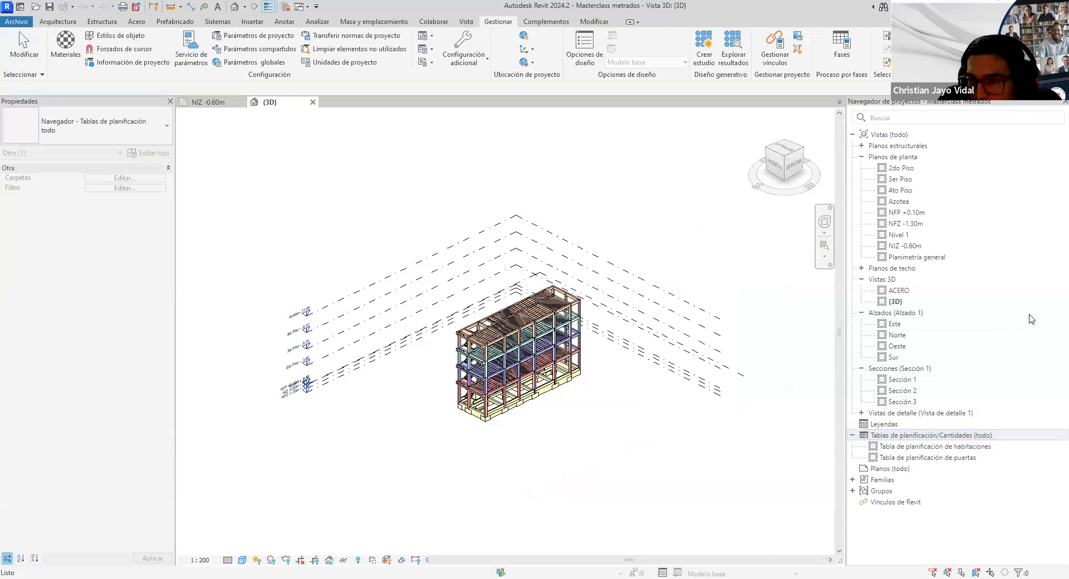
{"action": "mouse_move", "coordinate": [997, 443]}
{"action": "left_mouse_down"}
{"action": "mouse_move", "coordinate": [997, 461]}
{"action": "mouse_move", "coordinate": [974, 466]}
{"action": "mouse_move", "coordinate": [894, 462]}
{"action": "mouse_move", "coordinate": [854, 446]}
{"action": "mouse_move", "coordinate": [867, 436]}
{"action": "left_mouse_up"}
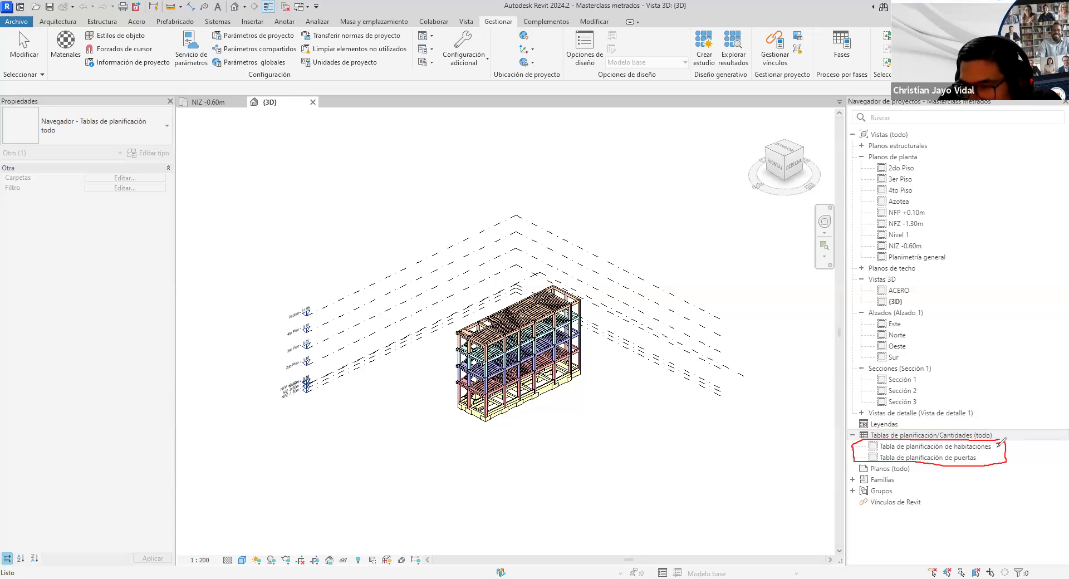
{"action": "left_click_drag", "start_coordinate": [1005, 444], "coordinate": [1005, 448]}
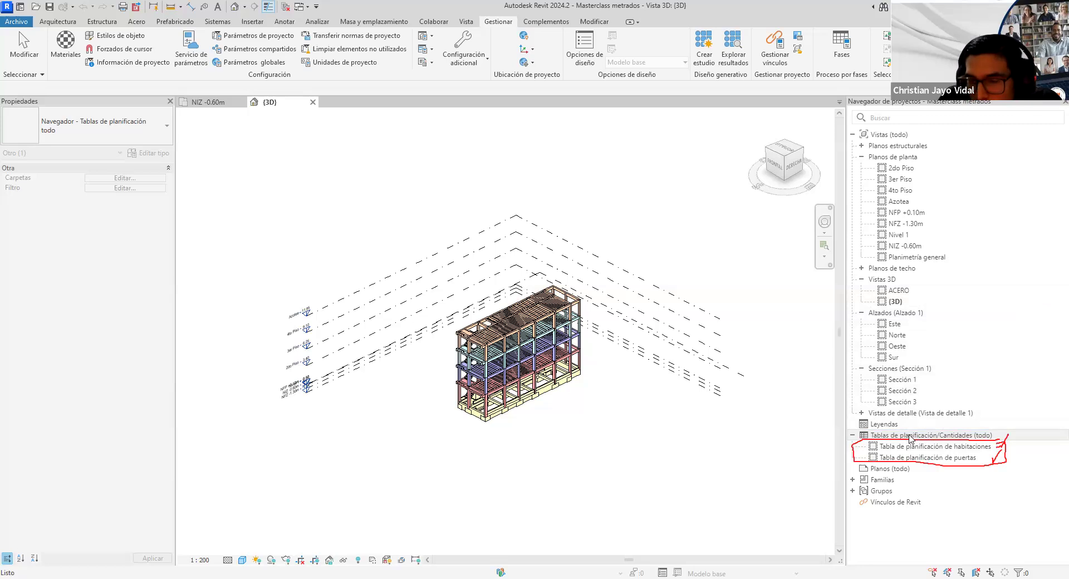
{"action": "left_click", "coordinate": [862, 438]}
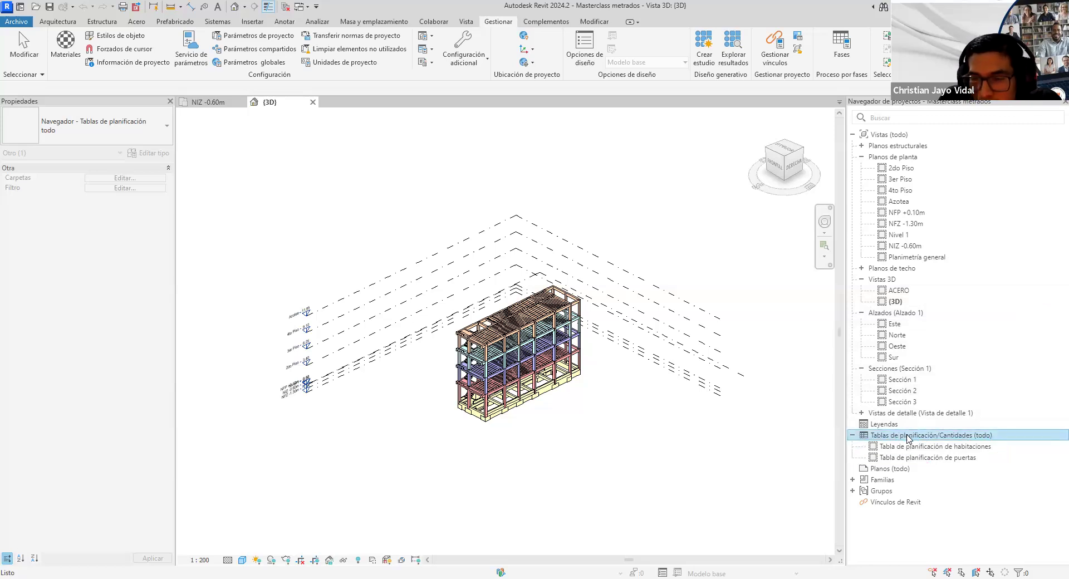
Start a new Tablas de planificación/Cantidades schedule for the Pilares estructurales category
{"action": "right_click", "coordinate": [908, 438]}
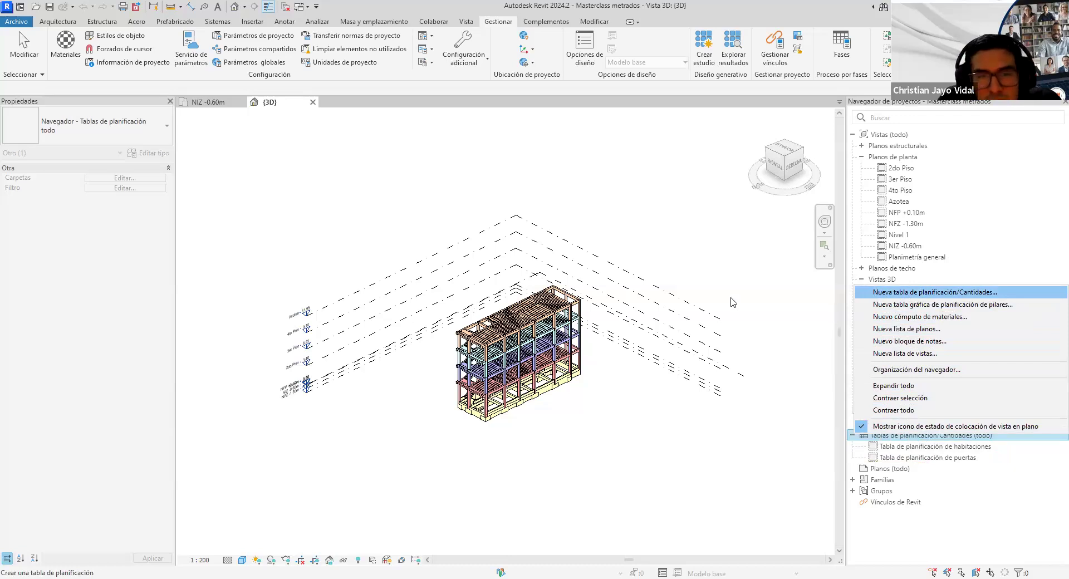
{"action": "key", "text": "Return"}
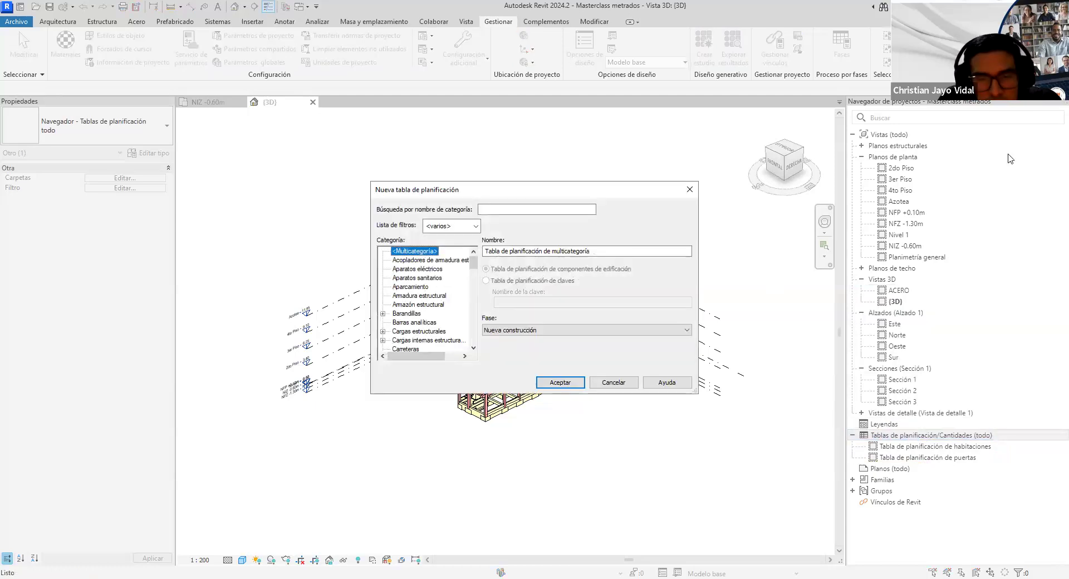
{"action": "left_click", "coordinate": [1009, 155]}
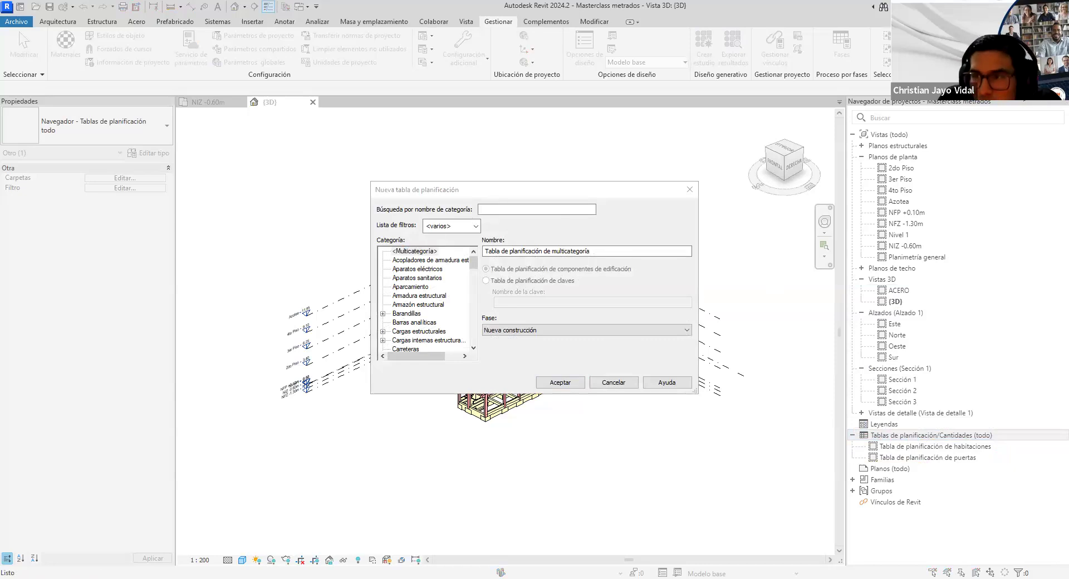
{"action": "left_click", "coordinate": [417, 268]}
{"action": "left_click_drag", "start_coordinate": [473, 266], "coordinate": [476, 321]}
{"action": "left_click", "coordinate": [419, 287]}
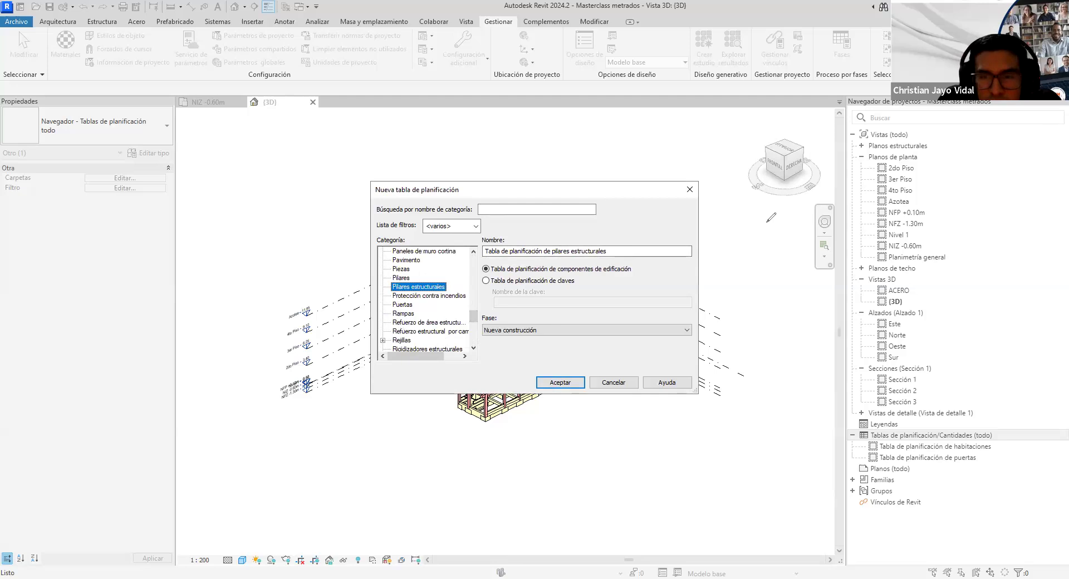
Name the new schedule METRADOS DE COLUMNAS and proceed to its field properties
{"action": "left_click_drag", "start_coordinate": [693, 250], "coordinate": [721, 235]}
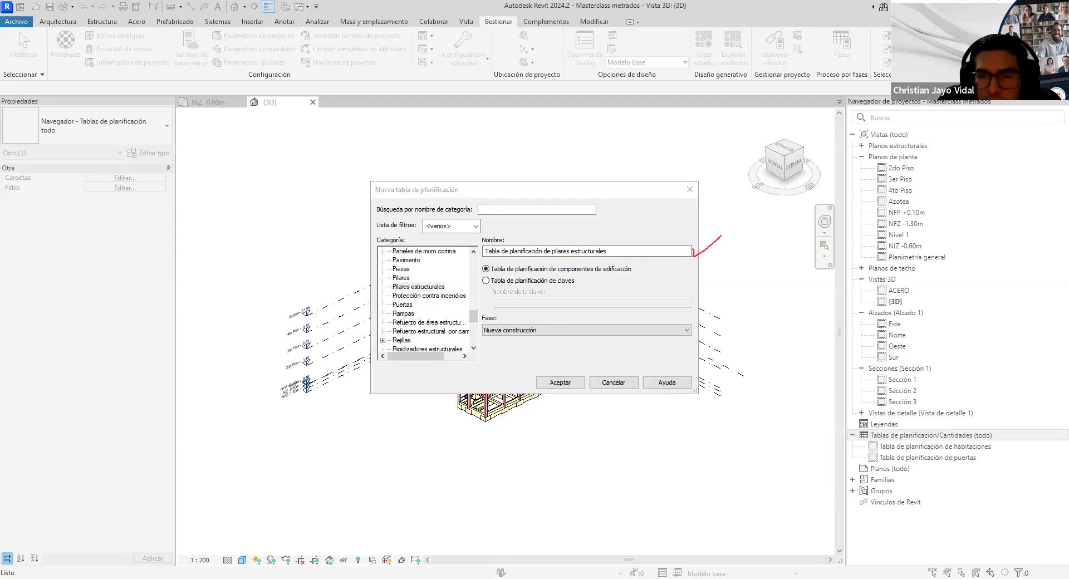
{"action": "left_click_drag", "start_coordinate": [644, 250], "coordinate": [466, 250]}
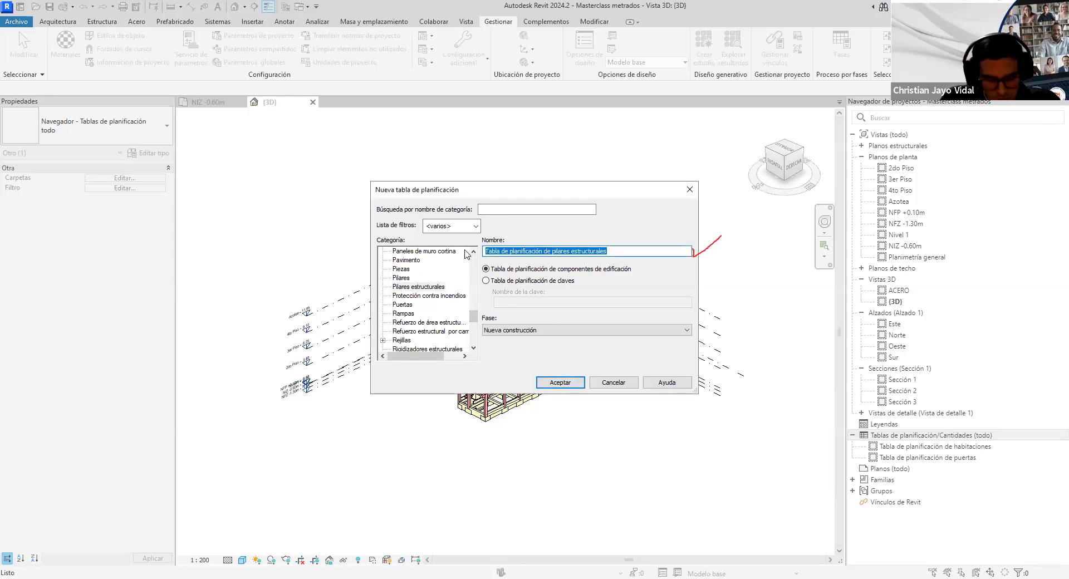
{"action": "type", "text": "M"}
{"action": "key", "text": "BackSpace"}
{"action": "type", "text": "METRADOS DE COLUMNAS"}
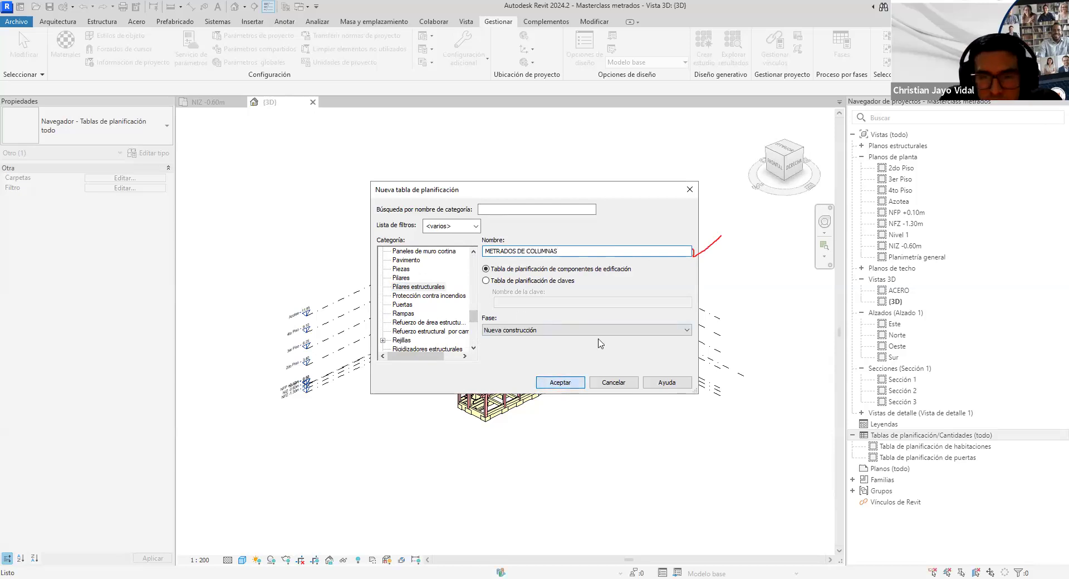
{"action": "key", "text": "Return"}
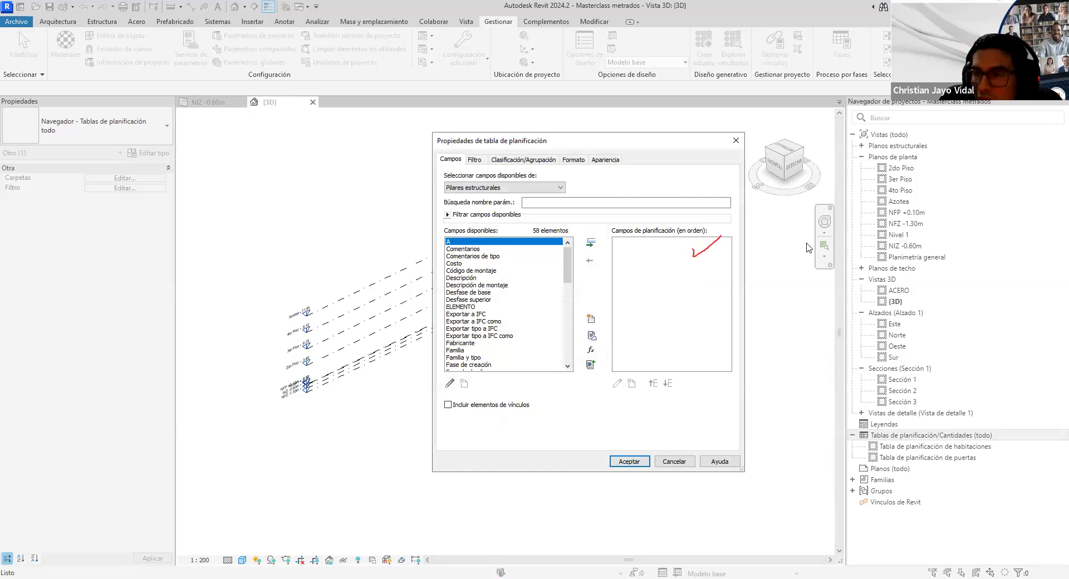
Review the available column fields and add ELEMENTO and ITEM to the schedule
{"action": "key", "text": "Escape"}
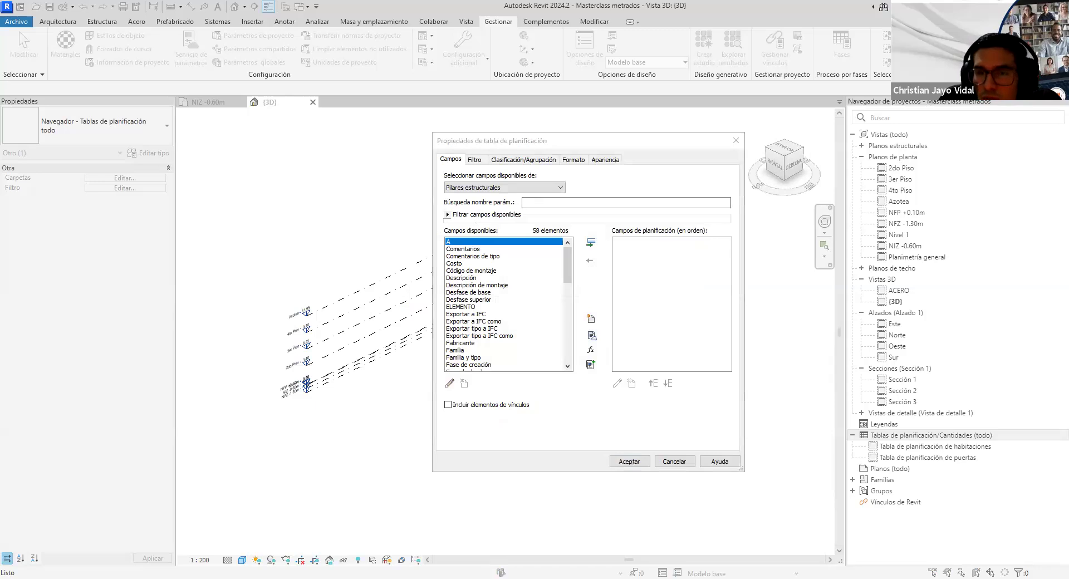
{"action": "mouse_move", "coordinate": [478, 230]}
{"action": "left_mouse_down"}
{"action": "mouse_move", "coordinate": [423, 273]}
{"action": "mouse_move", "coordinate": [450, 372]}
{"action": "mouse_move", "coordinate": [516, 306]}
{"action": "mouse_move", "coordinate": [509, 236]}
{"action": "mouse_move", "coordinate": [576, 219]}
{"action": "mouse_move", "coordinate": [618, 246]}
{"action": "mouse_move", "coordinate": [604, 245]}
{"action": "left_mouse_up"}
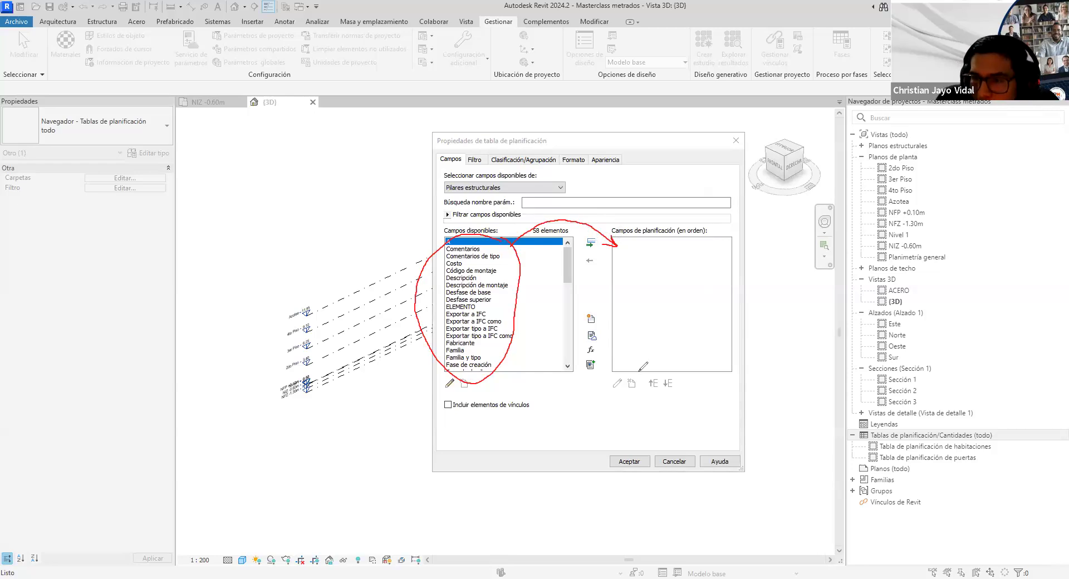
{"action": "key", "text": "Escape"}
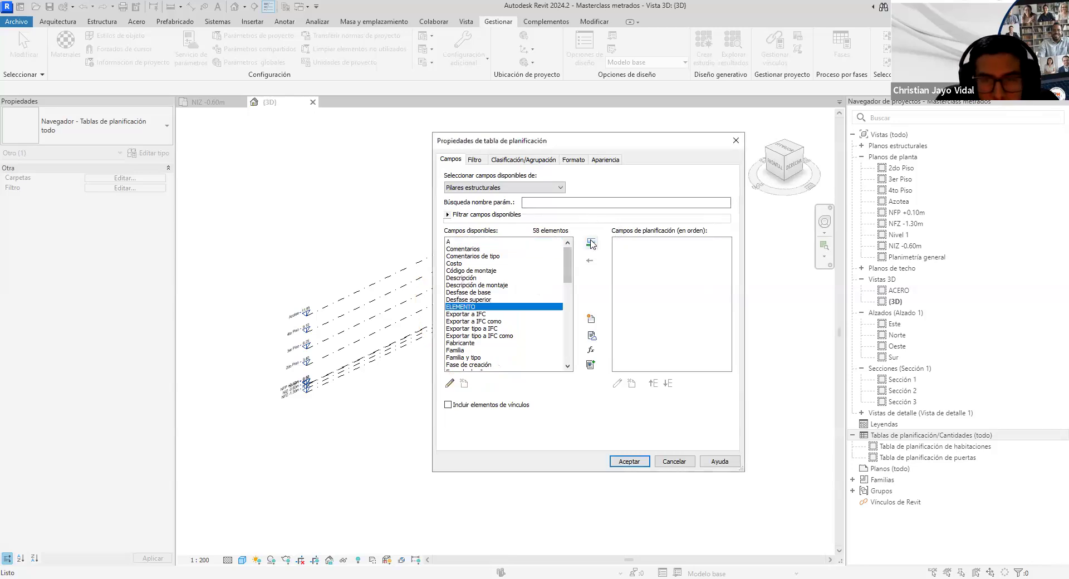
{"action": "double_click", "coordinate": [460, 308]}
{"action": "left_click", "coordinate": [567, 367]}
{"action": "scroll", "coordinate": [501, 306], "scroll_direction": "down", "scroll_amount": 3}
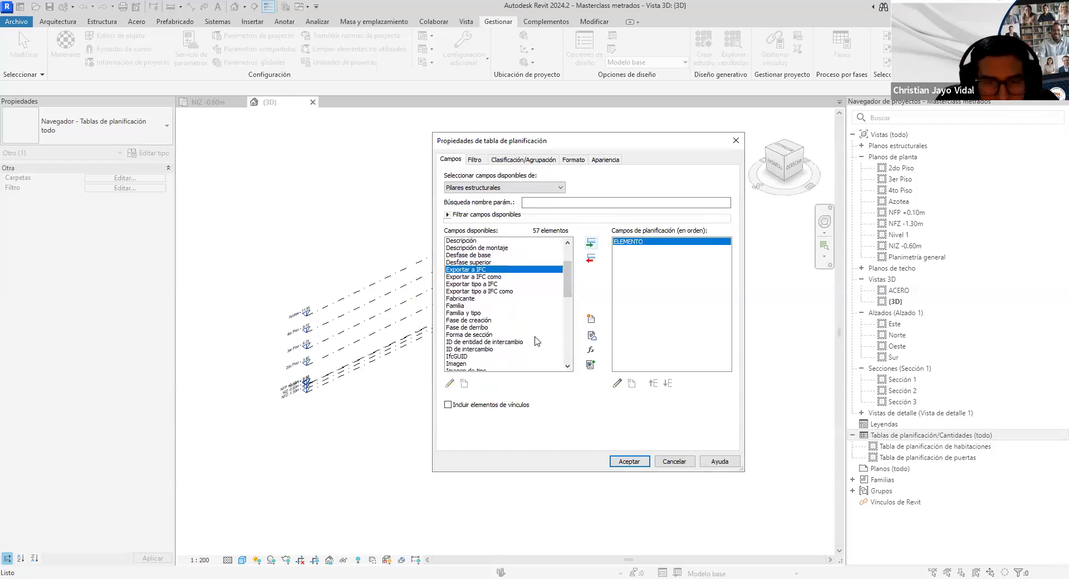
{"action": "left_click", "coordinate": [454, 350]}
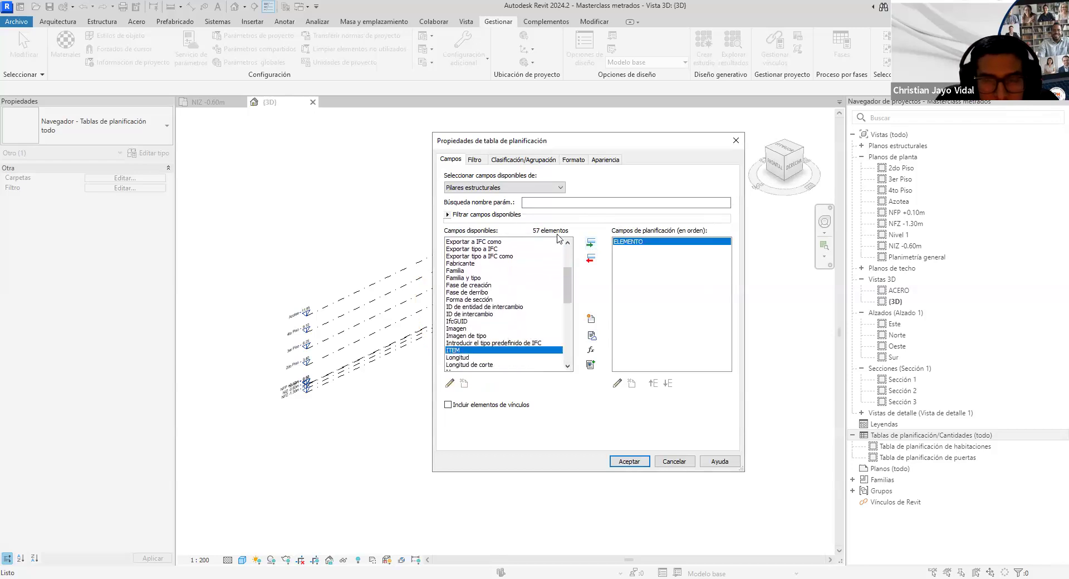
{"action": "left_click", "coordinate": [591, 243]}
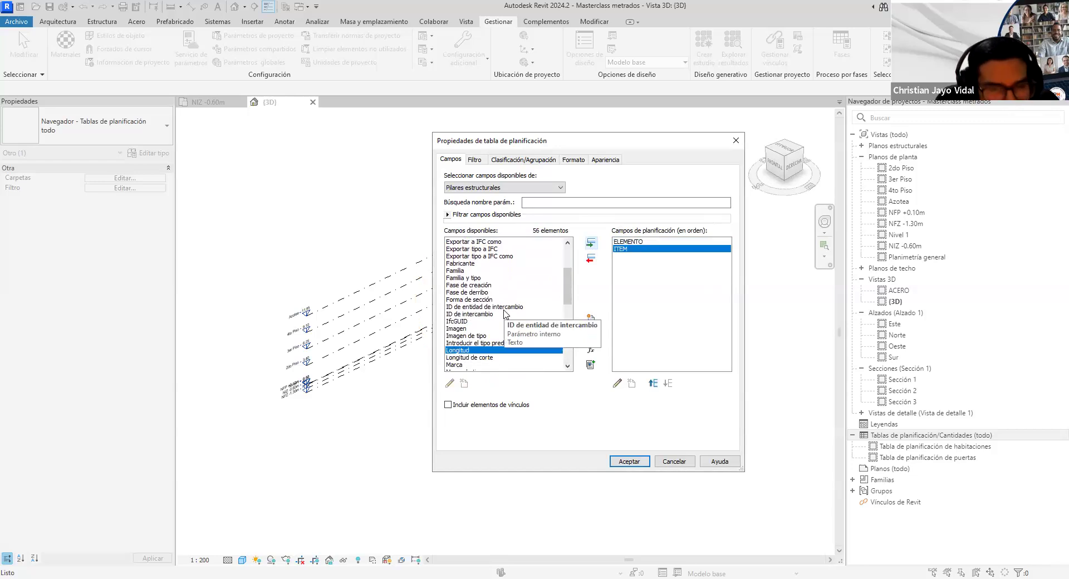
Add the NIVEL and TIPO_CONC fields to the schedule after ITEM
{"action": "scroll", "coordinate": [505, 317], "scroll_direction": "down", "scroll_amount": 1}
{"action": "scroll", "coordinate": [503, 314], "scroll_direction": "down", "scroll_amount": 2}
{"action": "left_click", "coordinate": [484, 335]}
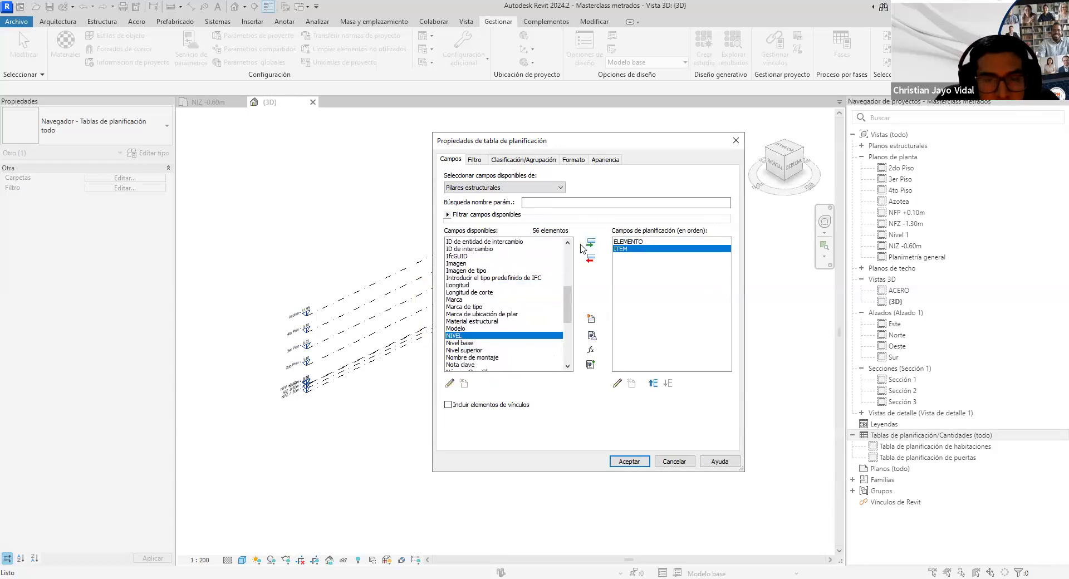
{"action": "left_click", "coordinate": [590, 243]}
{"action": "scroll", "coordinate": [511, 321], "scroll_direction": "down", "scroll_amount": 3}
{"action": "scroll", "coordinate": [509, 321], "scroll_direction": "down", "scroll_amount": 3}
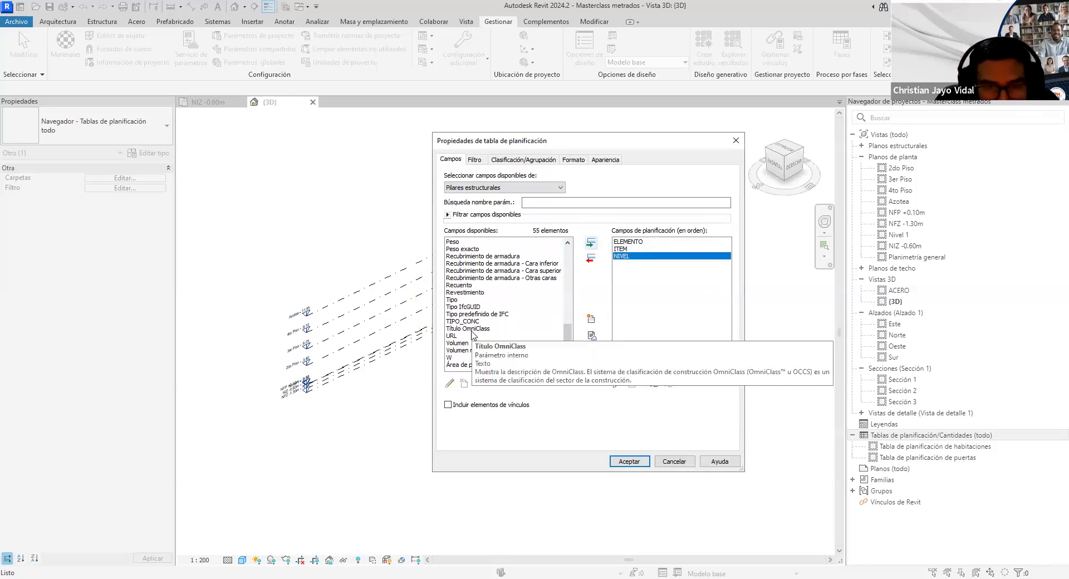
{"action": "left_click", "coordinate": [463, 322]}
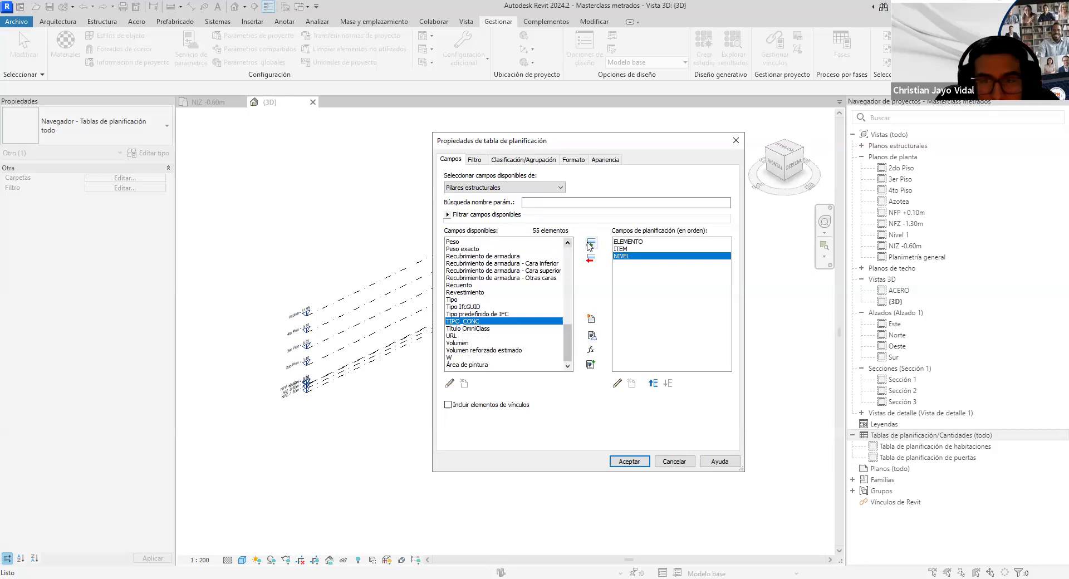
{"action": "left_click", "coordinate": [590, 244]}
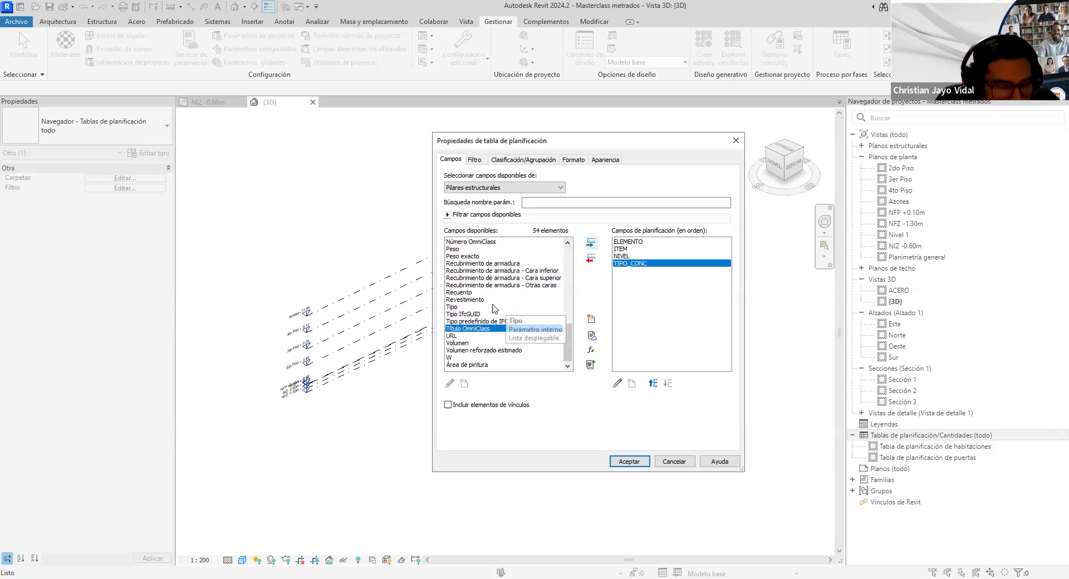
Find the Tipo field among the available column fields and add it to the schedule after TIPO_CONC
{"action": "scroll", "coordinate": [513, 325], "scroll_direction": "up", "scroll_amount": 2}
{"action": "scroll", "coordinate": [513, 326], "scroll_direction": "up", "scroll_amount": 10}
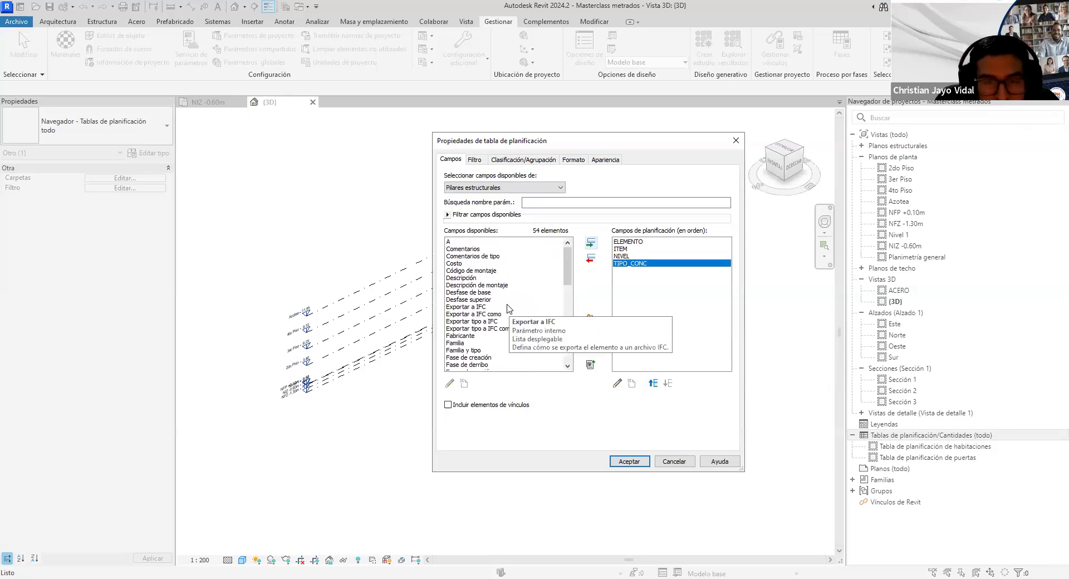
{"action": "scroll", "coordinate": [477, 325], "scroll_direction": "down", "scroll_amount": 1}
{"action": "scroll", "coordinate": [478, 325], "scroll_direction": "down", "scroll_amount": 2}
{"action": "scroll", "coordinate": [474, 329], "scroll_direction": "down", "scroll_amount": 2}
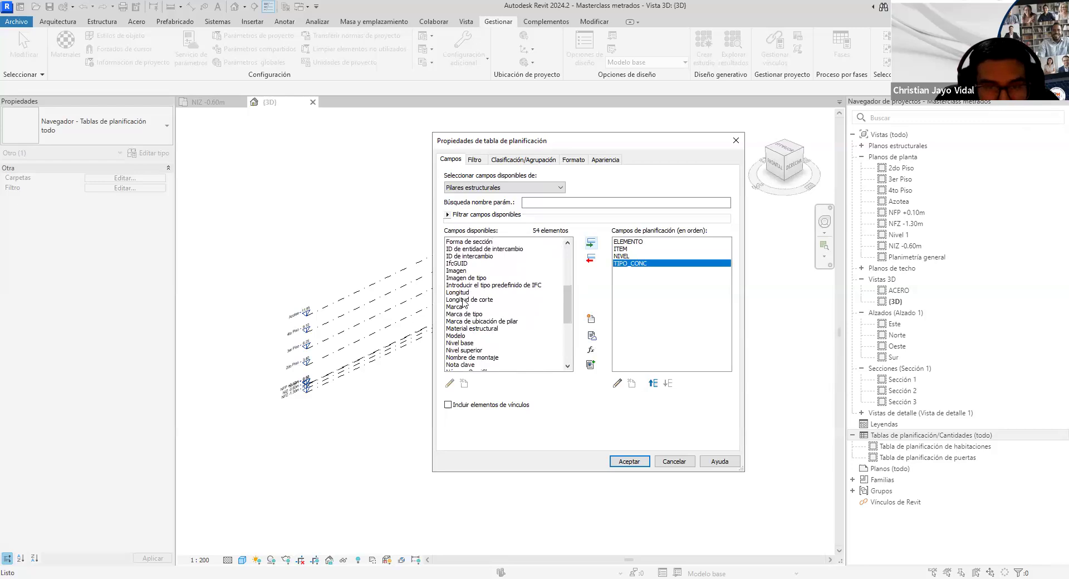
{"action": "scroll", "coordinate": [465, 312], "scroll_direction": "down", "scroll_amount": 4}
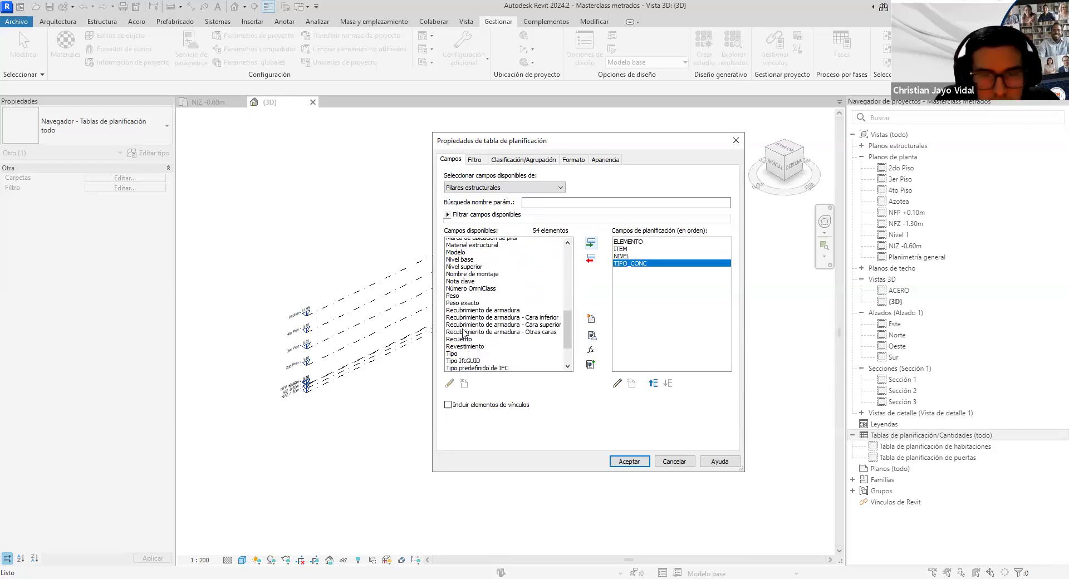
{"action": "left_click", "coordinate": [451, 351]}
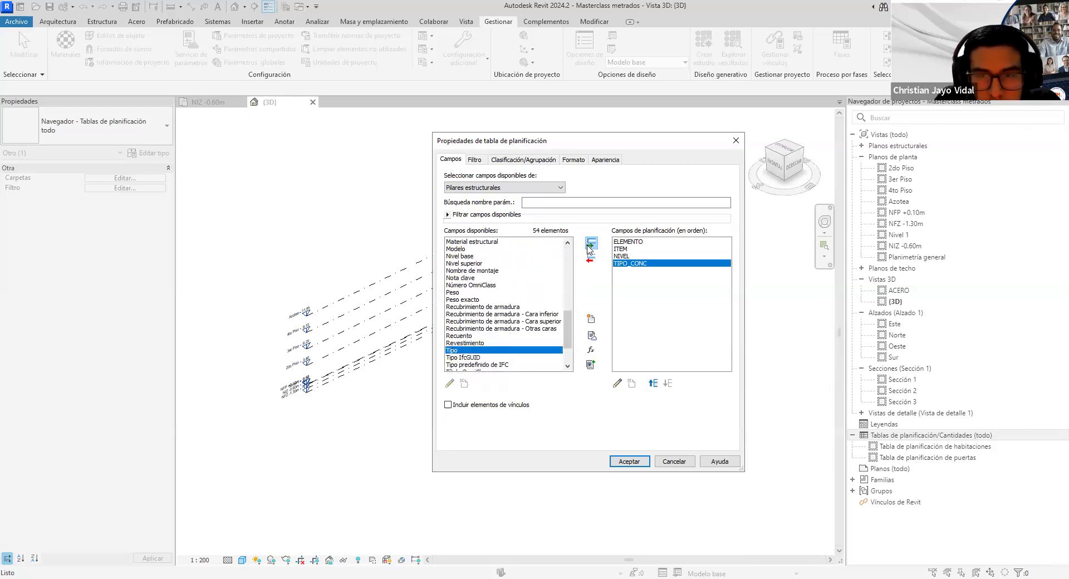
{"action": "left_click", "coordinate": [586, 247]}
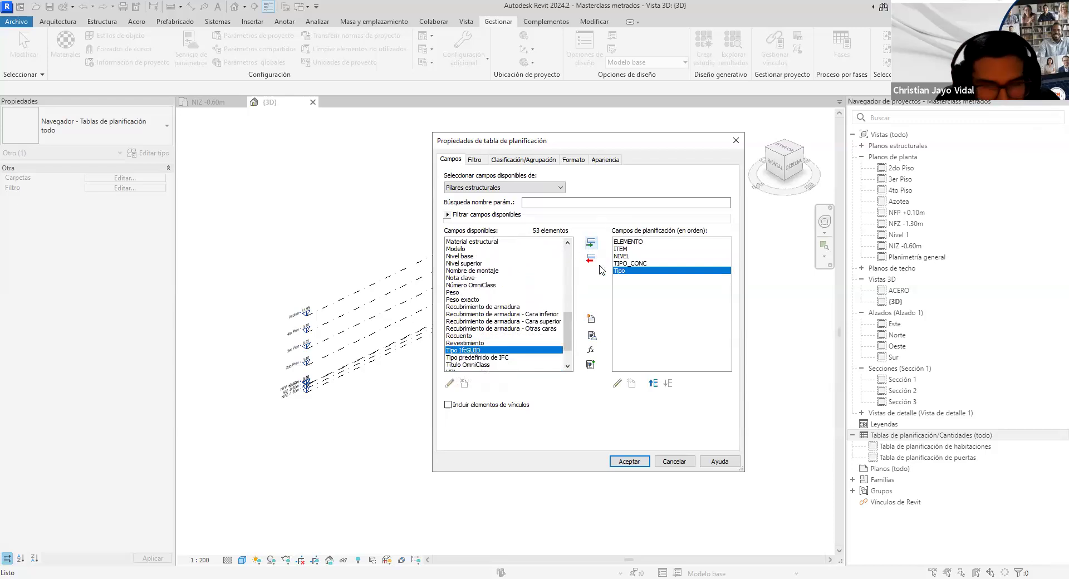
Add the Volumen field to the schedule after Tipo
{"action": "scroll", "coordinate": [501, 329], "scroll_direction": "down", "scroll_amount": 2}
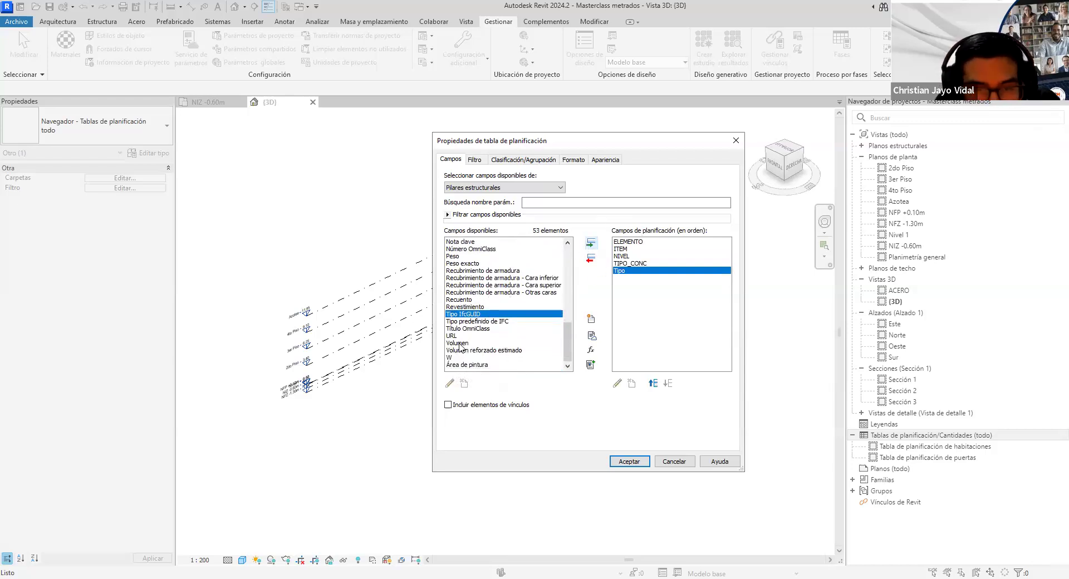
{"action": "left_click", "coordinate": [458, 343]}
{"action": "left_click", "coordinate": [591, 243]}
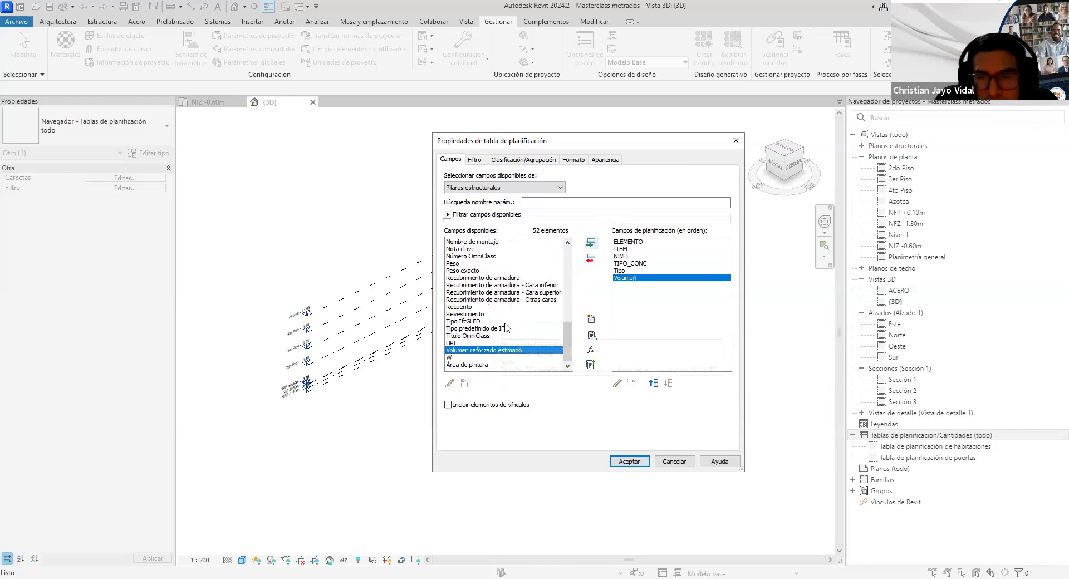
Add the Revestimiento field after Volumen as a trial and remove it from the schedule fields
{"action": "double_click", "coordinate": [476, 315]}
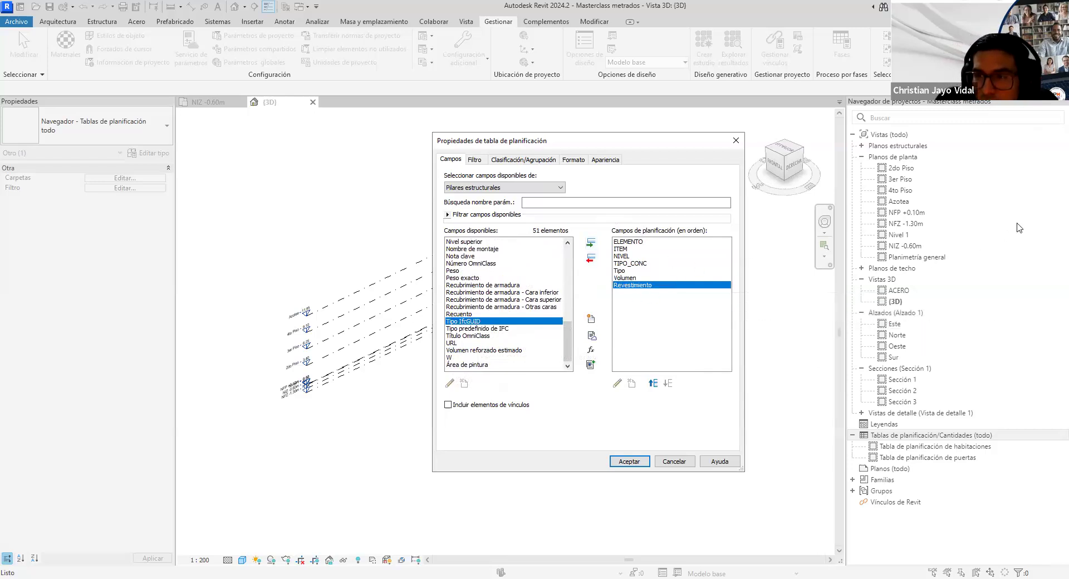
{"action": "mouse_move", "coordinate": [605, 249]}
{"action": "left_mouse_down"}
{"action": "mouse_move", "coordinate": [574, 243]}
{"action": "mouse_move", "coordinate": [608, 247]}
{"action": "left_mouse_up"}
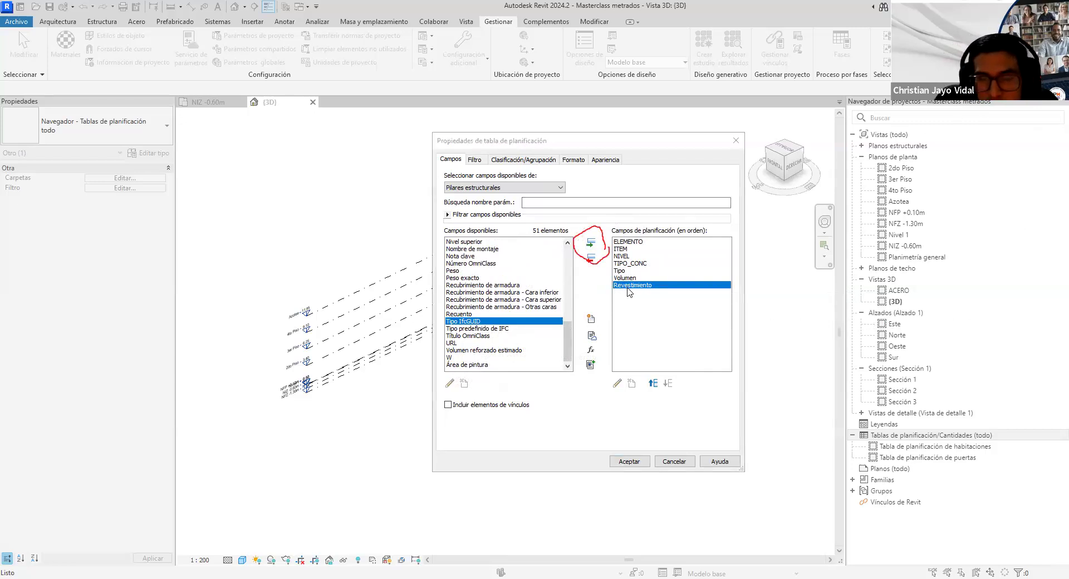
{"action": "left_click", "coordinate": [591, 258]}
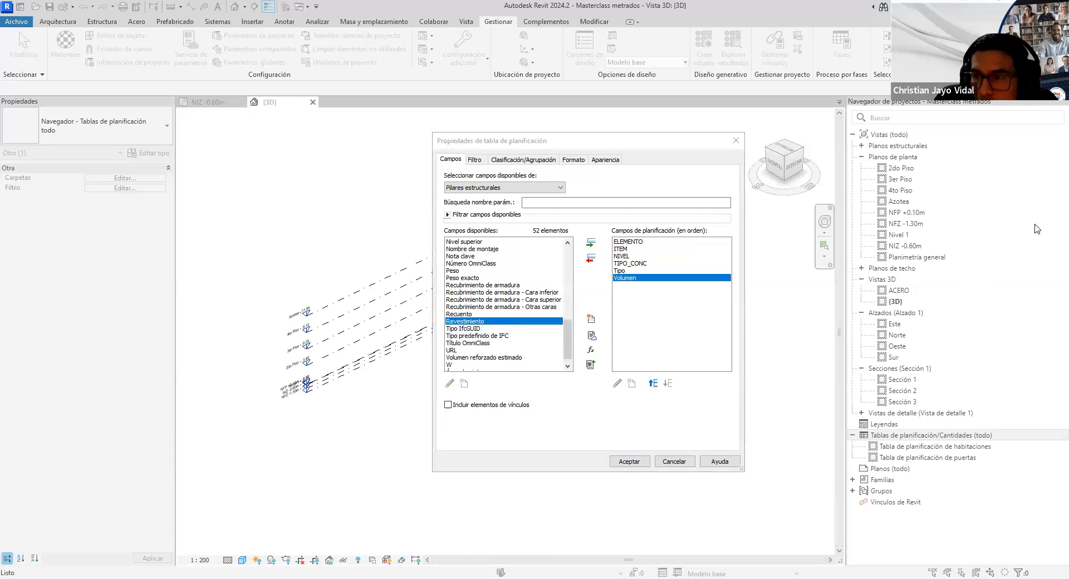
{"action": "mouse_move", "coordinate": [689, 248]}
{"action": "left_mouse_down"}
{"action": "mouse_move", "coordinate": [604, 283]}
{"action": "mouse_move", "coordinate": [704, 261]}
{"action": "mouse_move", "coordinate": [697, 243]}
{"action": "mouse_move", "coordinate": [668, 241]}
{"action": "mouse_move", "coordinate": [666, 268]}
{"action": "left_mouse_up"}
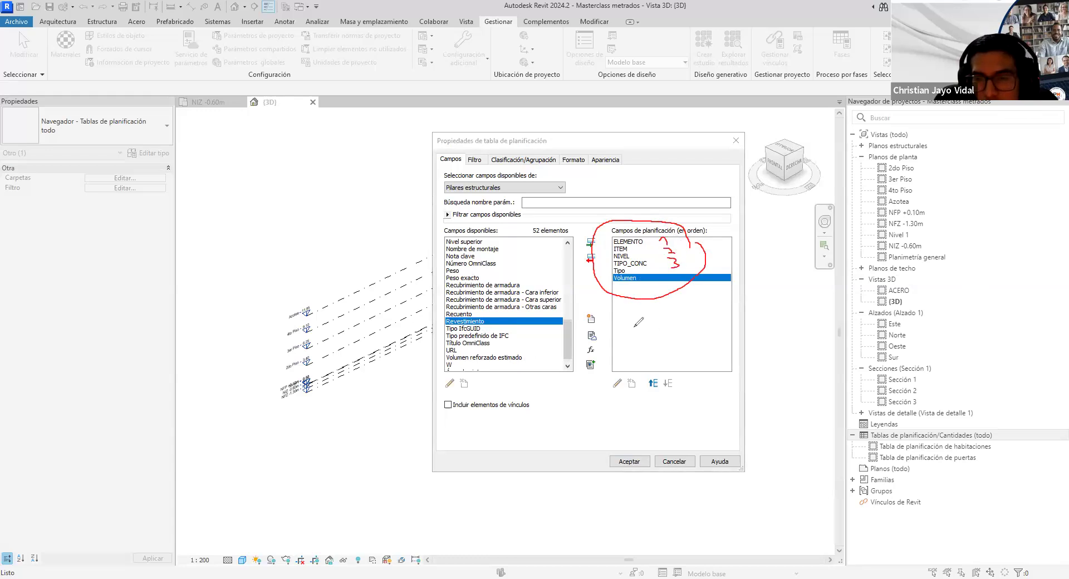
Reorder the scheduled fields so ITEM comes first and NIVEL second
{"action": "mouse_move", "coordinate": [643, 370]}
{"action": "left_mouse_down"}
{"action": "mouse_move", "coordinate": [661, 404]}
{"action": "mouse_move", "coordinate": [683, 372]}
{"action": "mouse_move", "coordinate": [640, 369]}
{"action": "mouse_move", "coordinate": [670, 389]}
{"action": "left_mouse_up"}
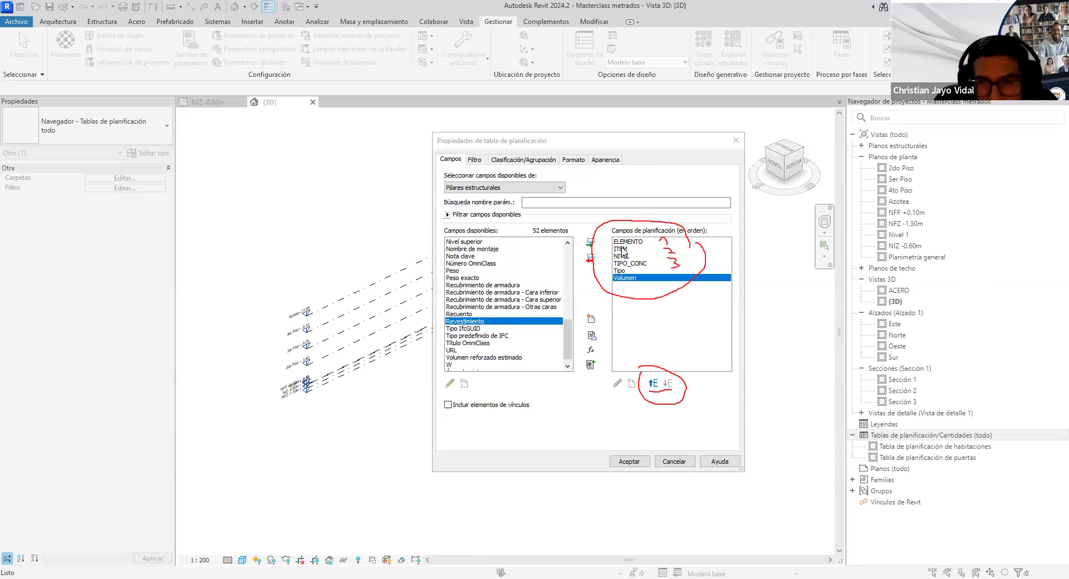
{"action": "left_click", "coordinate": [624, 249]}
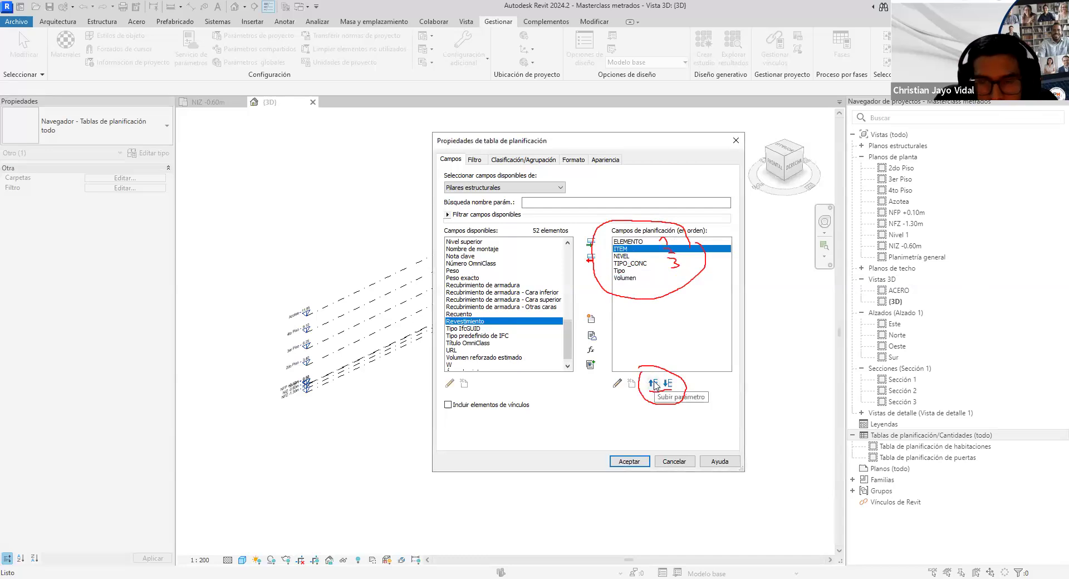
{"action": "left_click", "coordinate": [654, 383]}
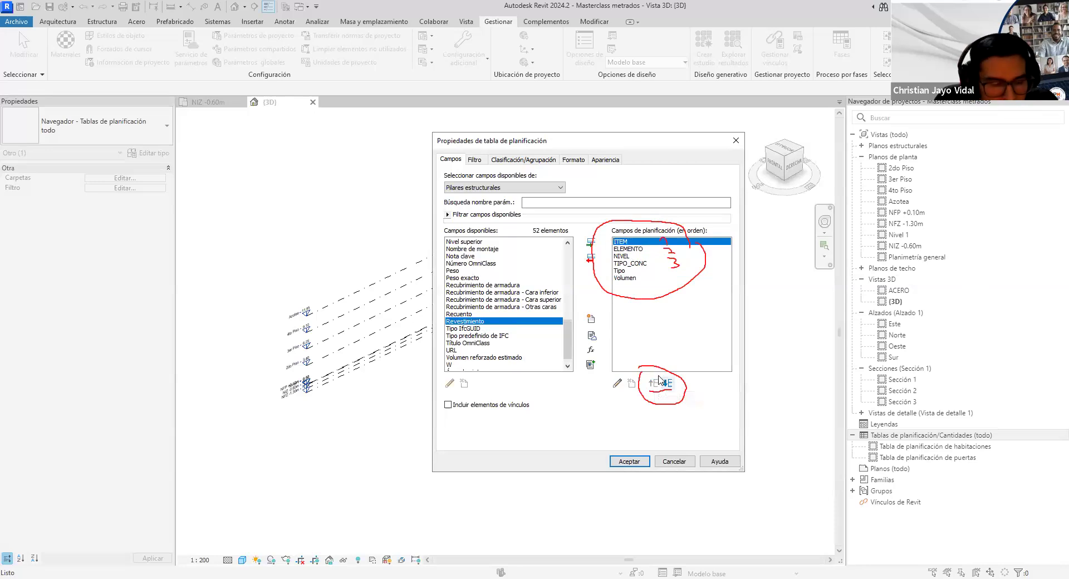
{"action": "left_click", "coordinate": [622, 255]}
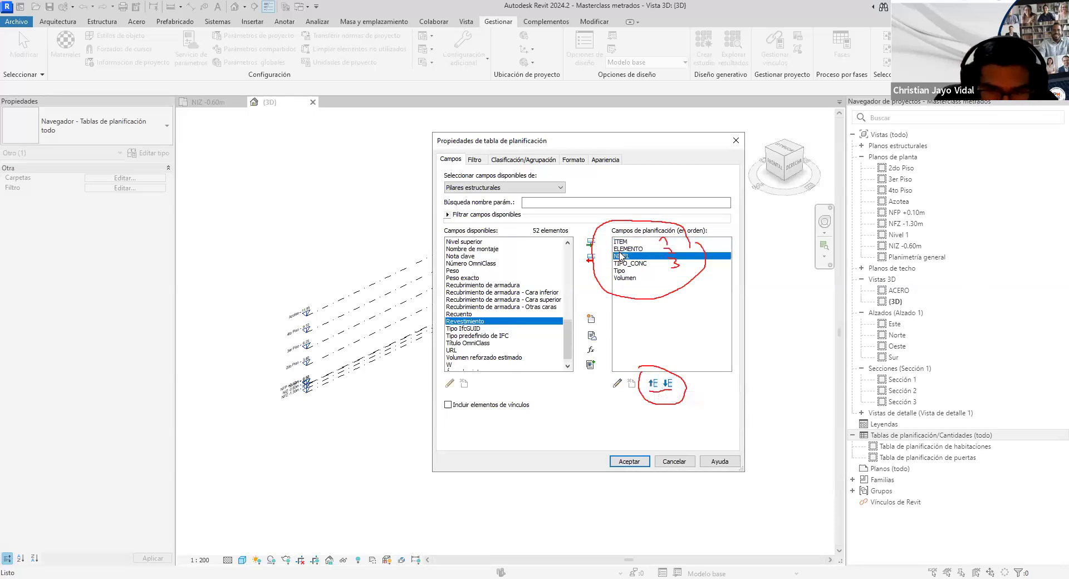
{"action": "left_click", "coordinate": [653, 383]}
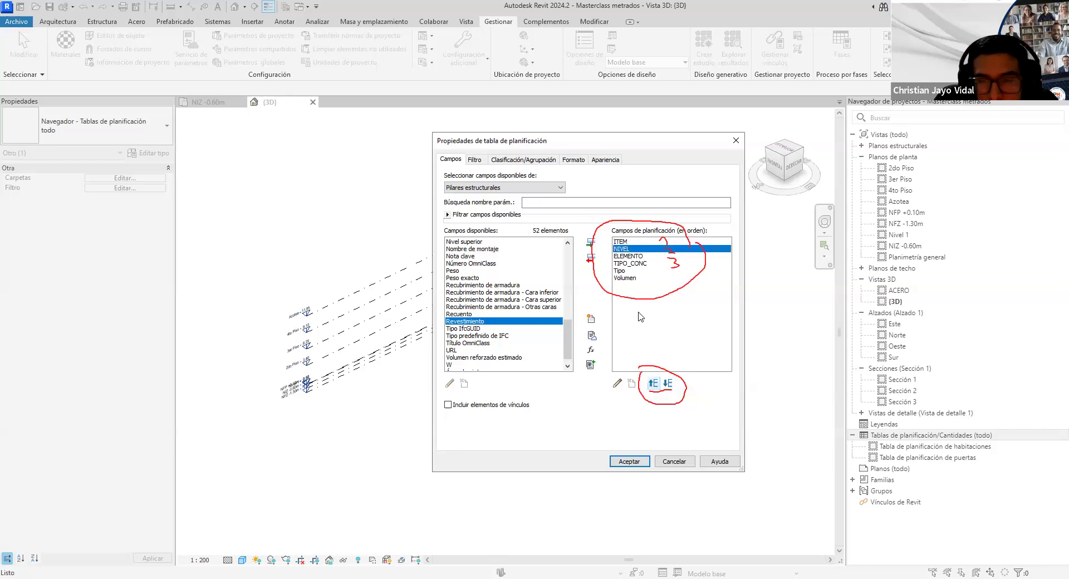
Move the Tipo field up to third place in the field order and create the column schedule
{"action": "left_click", "coordinate": [619, 271]}
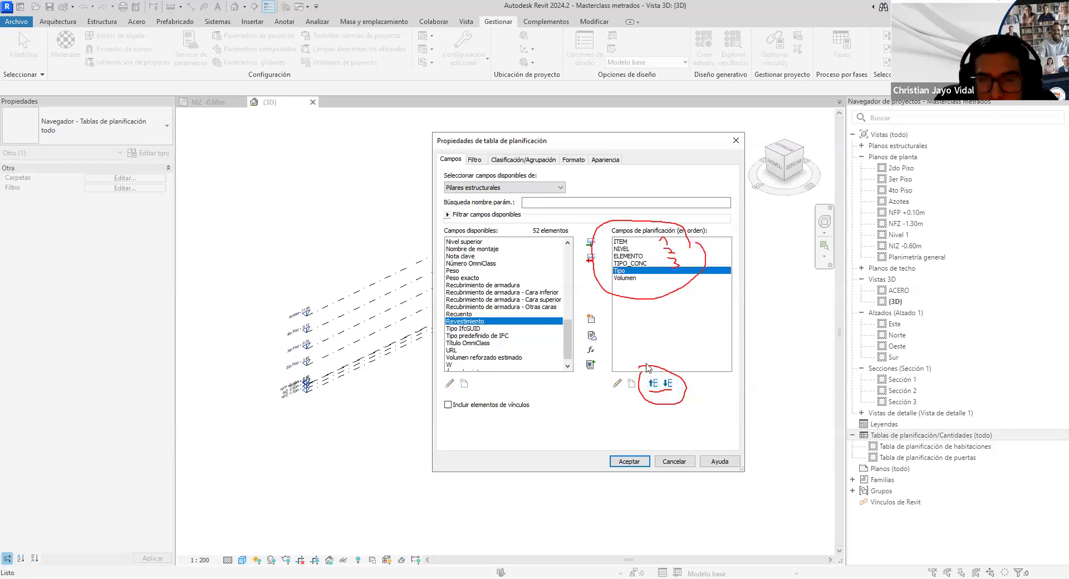
{"action": "left_click", "coordinate": [654, 383]}
{"action": "left_click", "coordinate": [654, 383]}
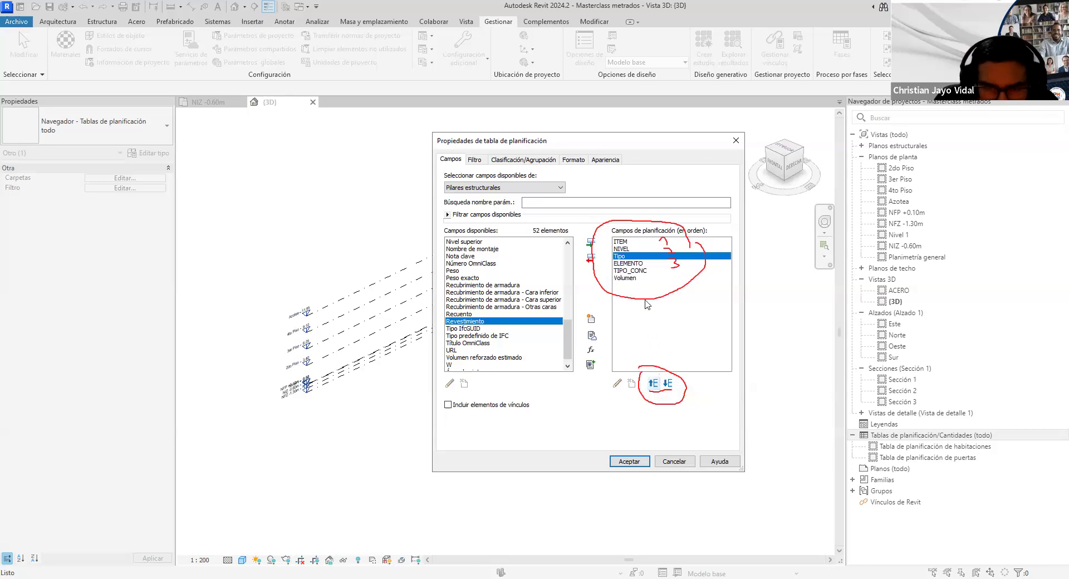
{"action": "left_click", "coordinate": [640, 264]}
{"action": "left_click", "coordinate": [637, 271]}
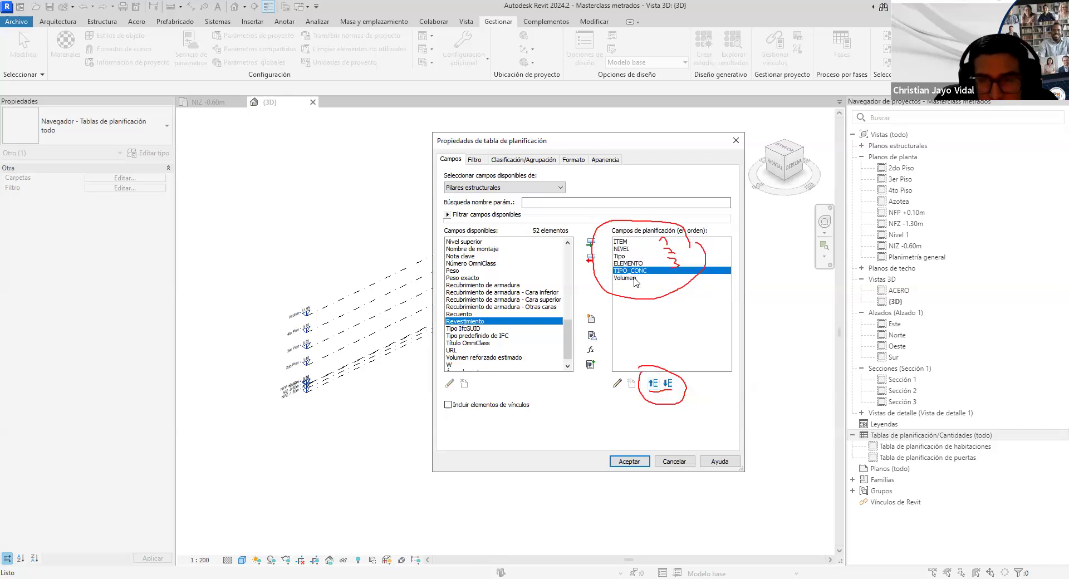
{"action": "left_click", "coordinate": [635, 278]}
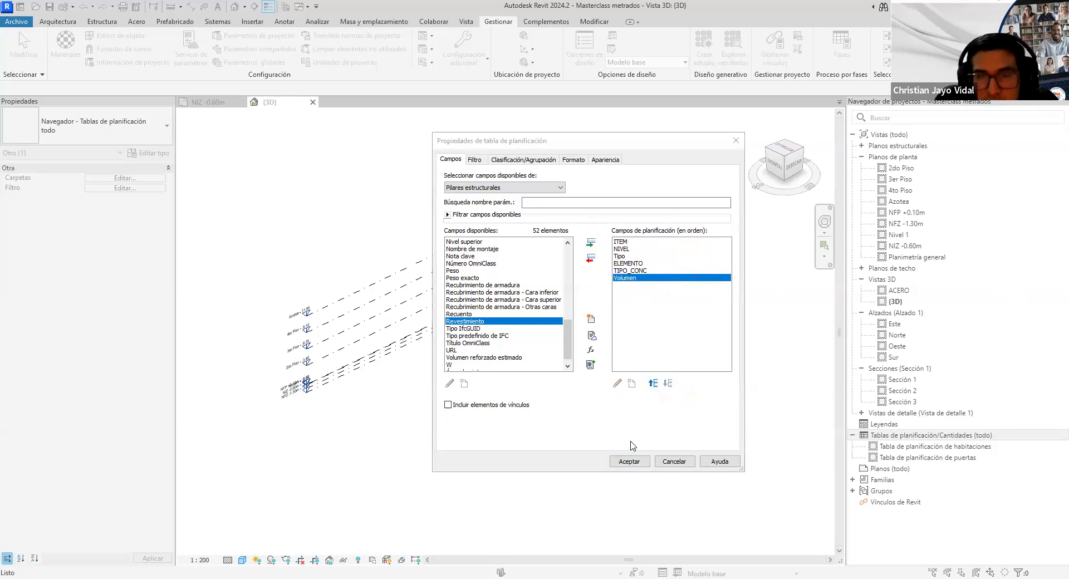
{"action": "left_click", "coordinate": [629, 462]}
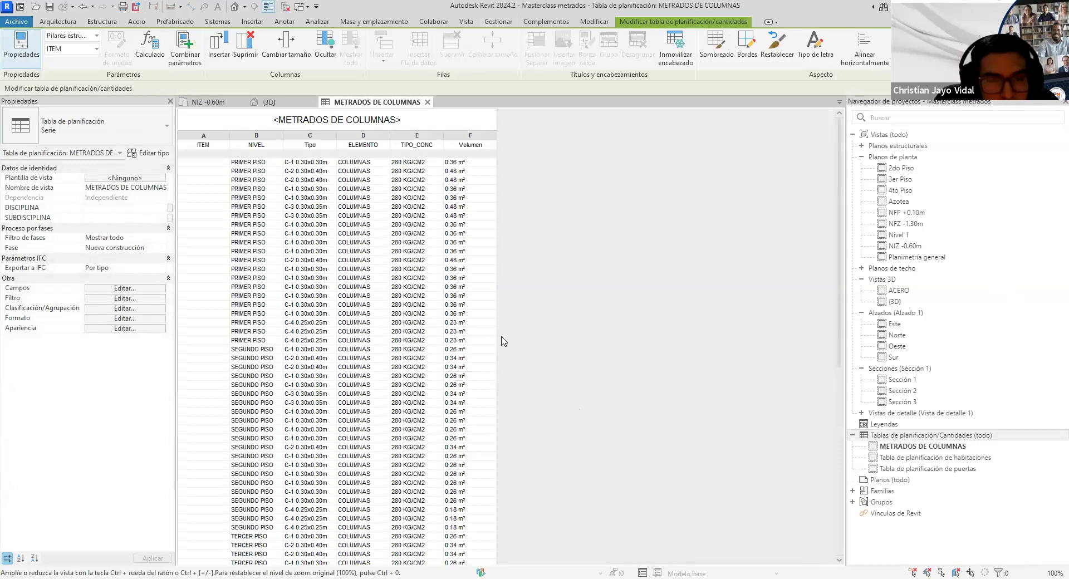
Examine the rows of the METRADOS DE COLUMNAS schedule across all floors, including its ITEM column
{"action": "scroll", "coordinate": [501, 340], "scroll_direction": "down", "scroll_amount": 10}
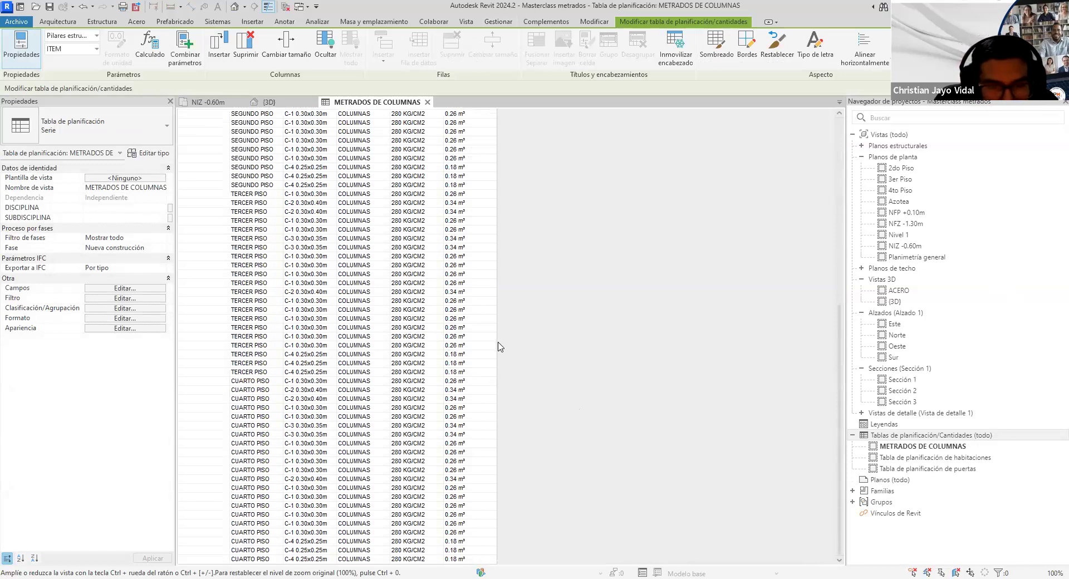
{"action": "scroll", "coordinate": [500, 346], "scroll_direction": "up", "scroll_amount": 10}
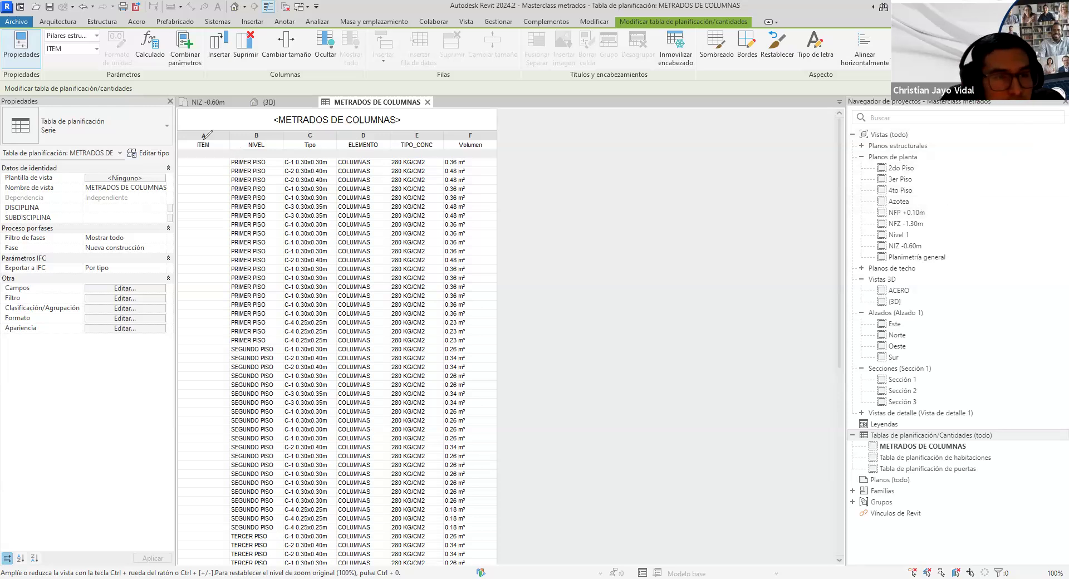
{"action": "mouse_move", "coordinate": [210, 127]}
{"action": "left_mouse_down"}
{"action": "mouse_move", "coordinate": [188, 146]}
{"action": "mouse_move", "coordinate": [221, 124]}
{"action": "left_mouse_up"}
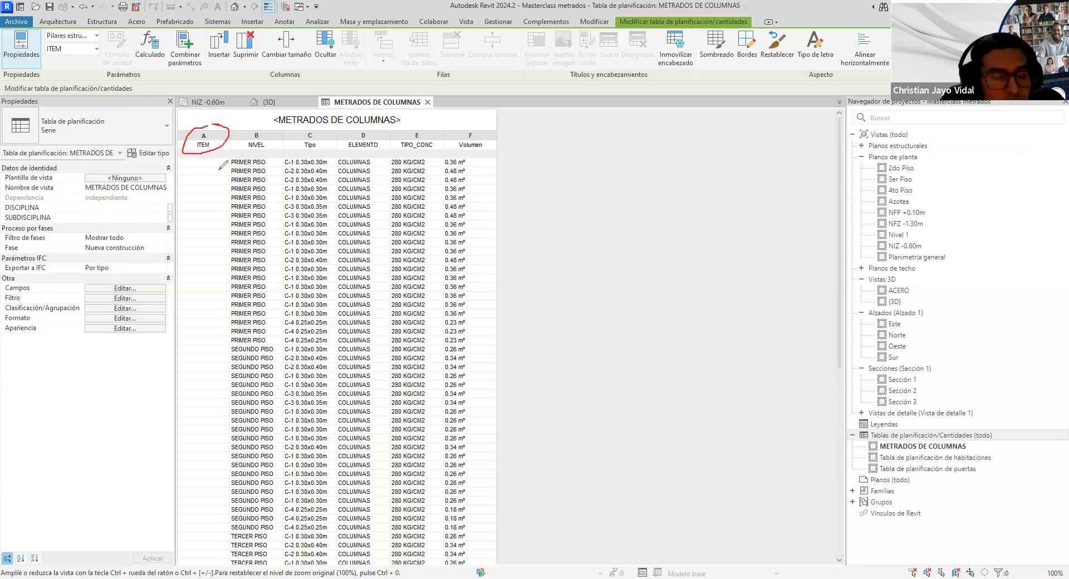
{"action": "mouse_move", "coordinate": [206, 164]}
{"action": "left_mouse_down"}
{"action": "mouse_move", "coordinate": [179, 239]}
{"action": "mouse_move", "coordinate": [195, 269]}
{"action": "mouse_move", "coordinate": [185, 312]}
{"action": "left_mouse_up"}
{"action": "left_click_drag", "start_coordinate": [218, 313], "coordinate": [210, 325]}
{"action": "mouse_move", "coordinate": [197, 375]}
{"action": "left_mouse_down"}
{"action": "mouse_move", "coordinate": [182, 435]}
{"action": "mouse_move", "coordinate": [201, 518]}
{"action": "left_mouse_up"}
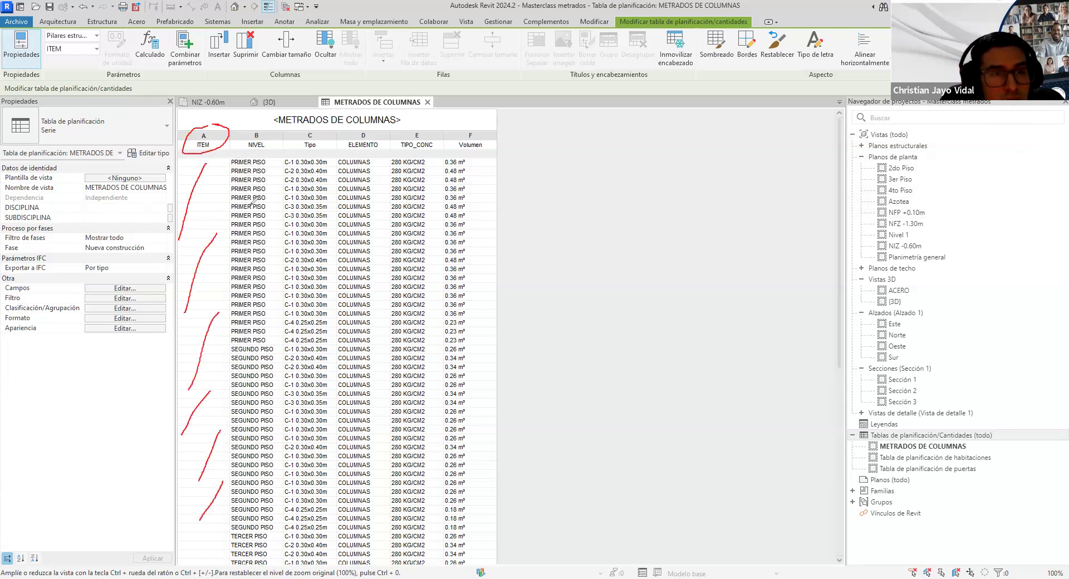
{"action": "left_click_drag", "start_coordinate": [185, 174], "coordinate": [212, 181]}
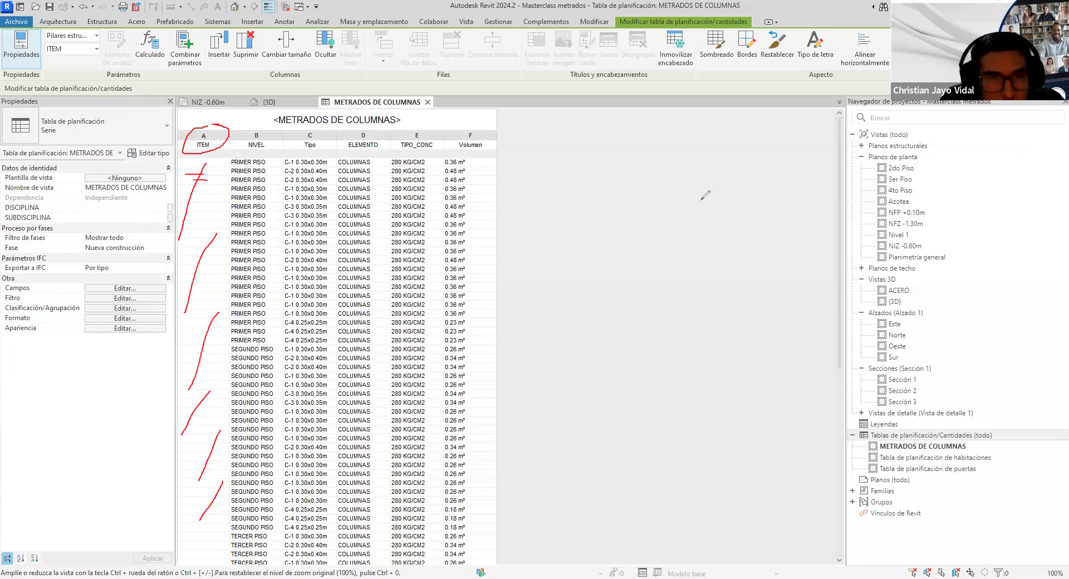
{"action": "key", "text": "Escape"}
Rename the Tipo column heading to TIPO and the Volumen column heading to VOLUMEN
{"action": "double_click", "coordinate": [320, 143]}
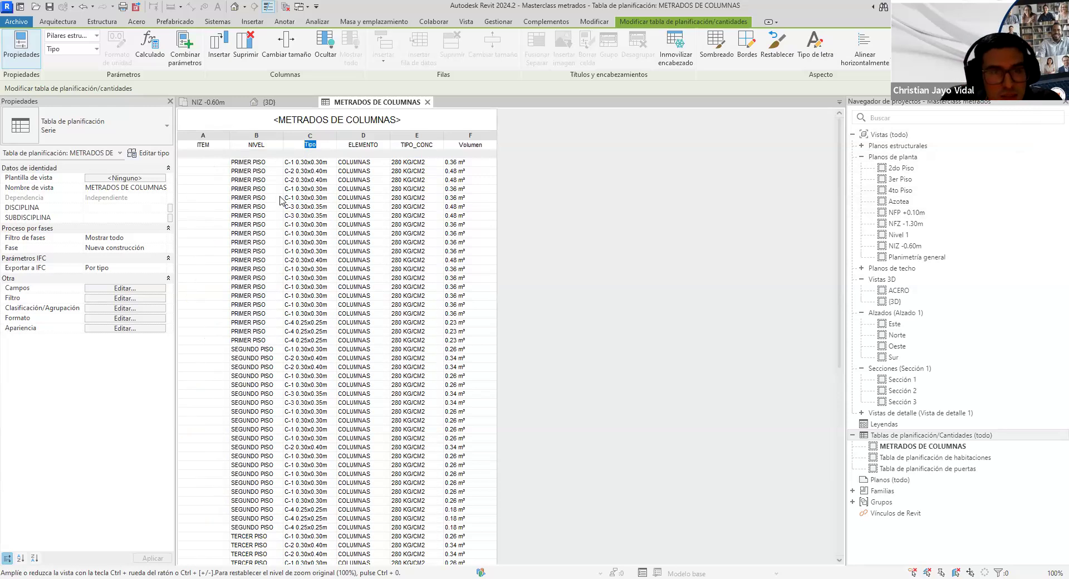
{"action": "left_click", "coordinate": [332, 163]}
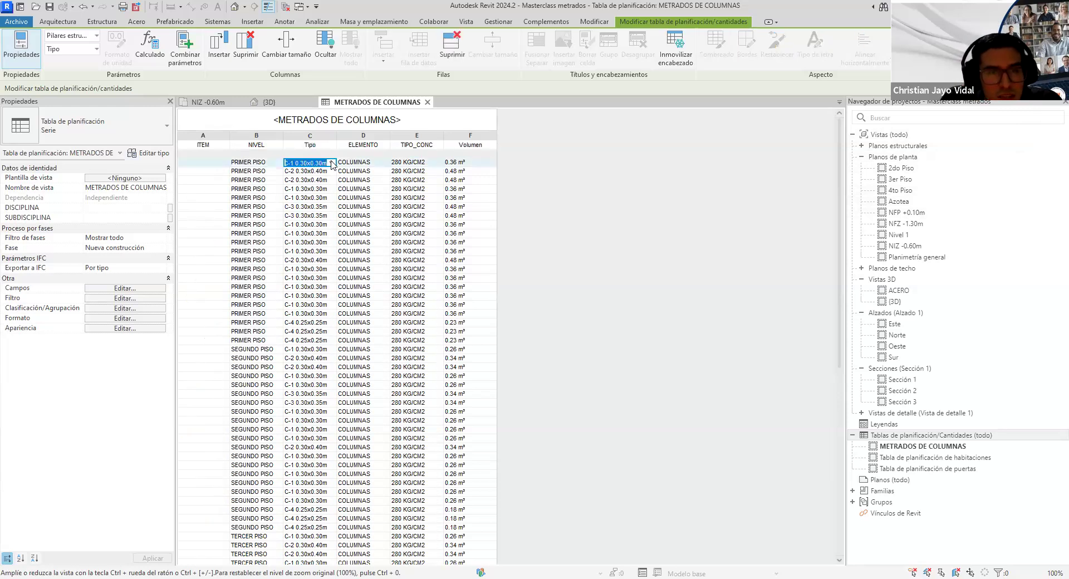
{"action": "left_click", "coordinate": [301, 145]}
{"action": "type", "text": "TIPO"}
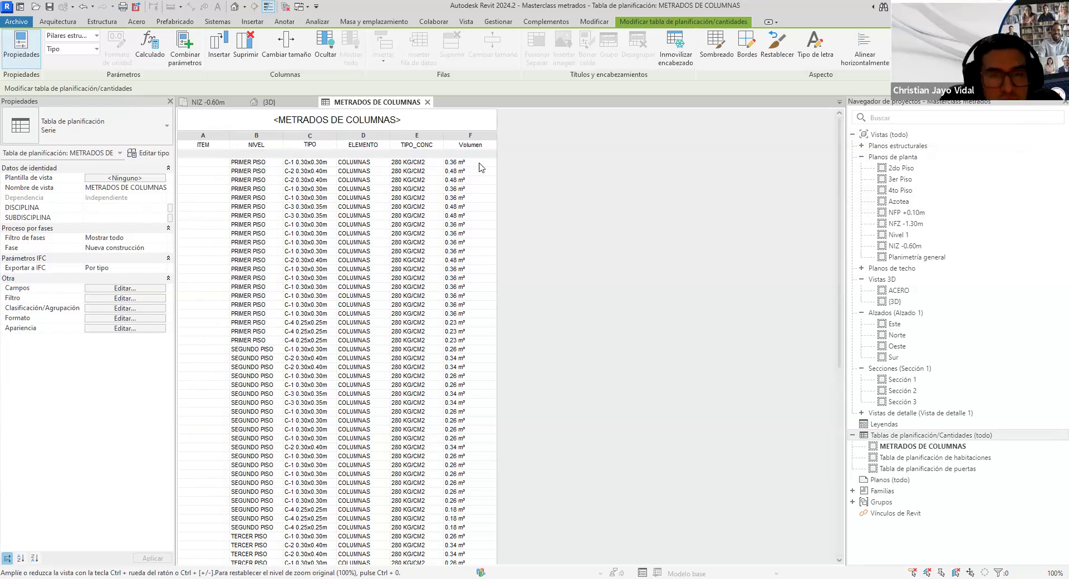
{"action": "left_click", "coordinate": [461, 143]}
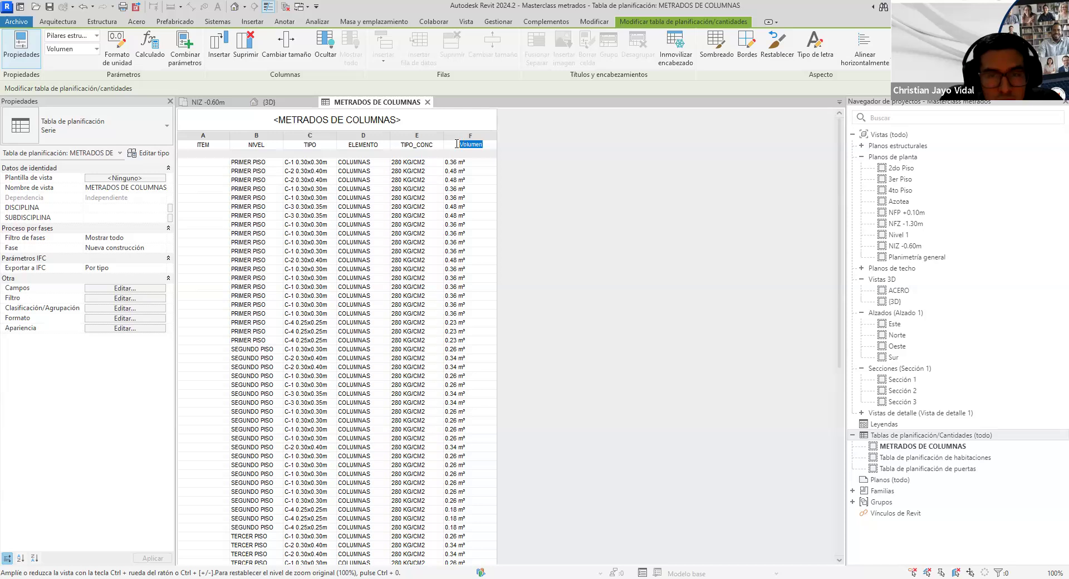
{"action": "type", "text": "VOLUMEN"}
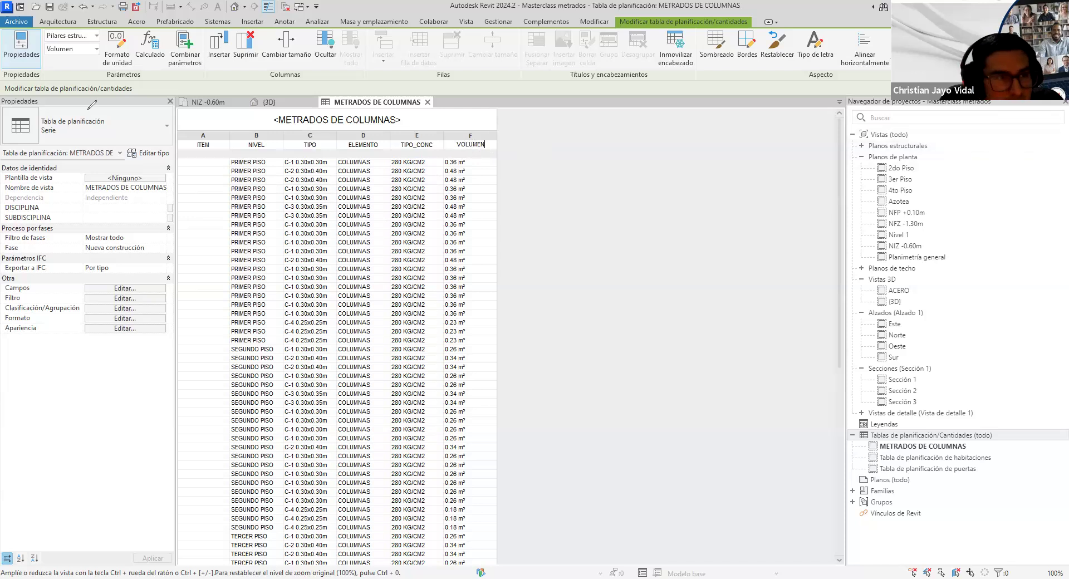
Review the schedule's field, sorting/grouping, format and appearance settings
{"action": "mouse_move", "coordinate": [4, 92]}
{"action": "left_mouse_down"}
{"action": "mouse_move", "coordinate": [139, 93]}
{"action": "mouse_move", "coordinate": [178, 109]}
{"action": "mouse_move", "coordinate": [186, 342]}
{"action": "mouse_move", "coordinate": [2, 341]}
{"action": "left_mouse_up"}
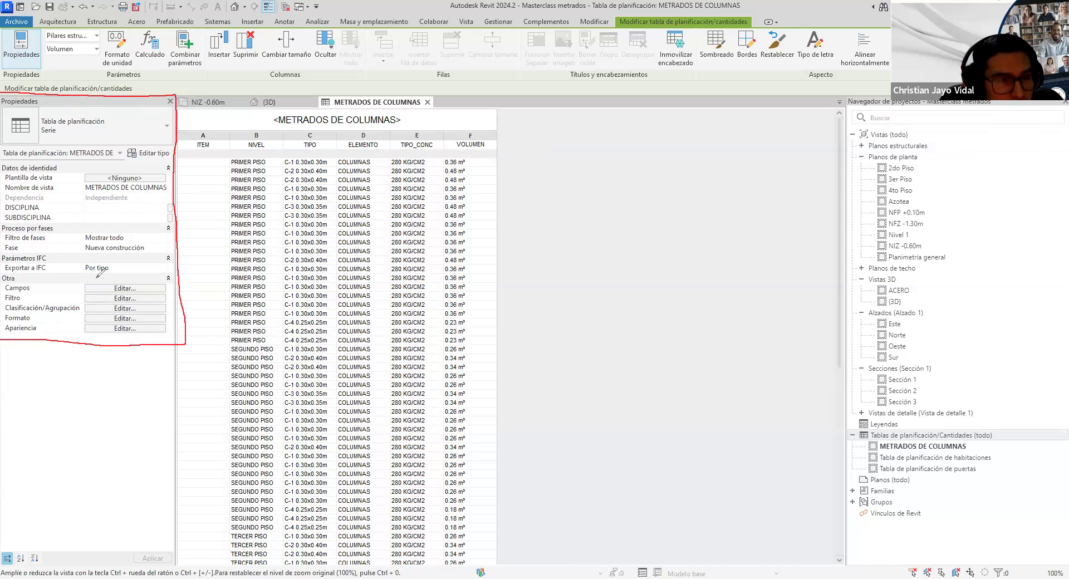
{"action": "mouse_move", "coordinate": [100, 273]}
{"action": "left_mouse_down"}
{"action": "mouse_move", "coordinate": [81, 281]}
{"action": "mouse_move", "coordinate": [86, 328]}
{"action": "mouse_move", "coordinate": [170, 331]}
{"action": "mouse_move", "coordinate": [159, 281]}
{"action": "mouse_move", "coordinate": [92, 275]}
{"action": "left_mouse_up"}
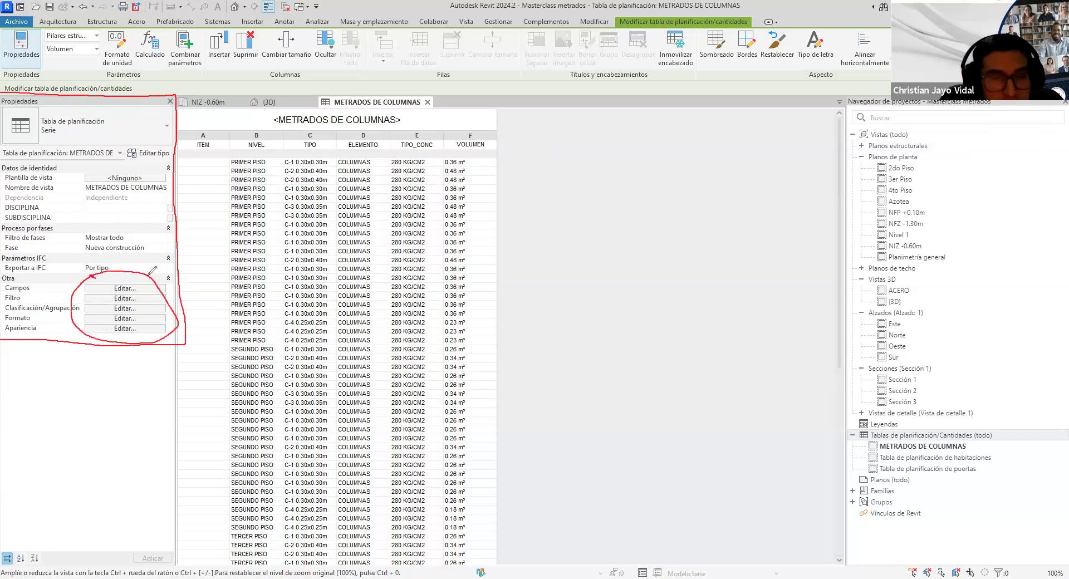
{"action": "mouse_move", "coordinate": [182, 272]}
{"action": "left_mouse_down"}
{"action": "mouse_move", "coordinate": [205, 272]}
{"action": "mouse_move", "coordinate": [210, 334]}
{"action": "mouse_move", "coordinate": [191, 337]}
{"action": "left_mouse_up"}
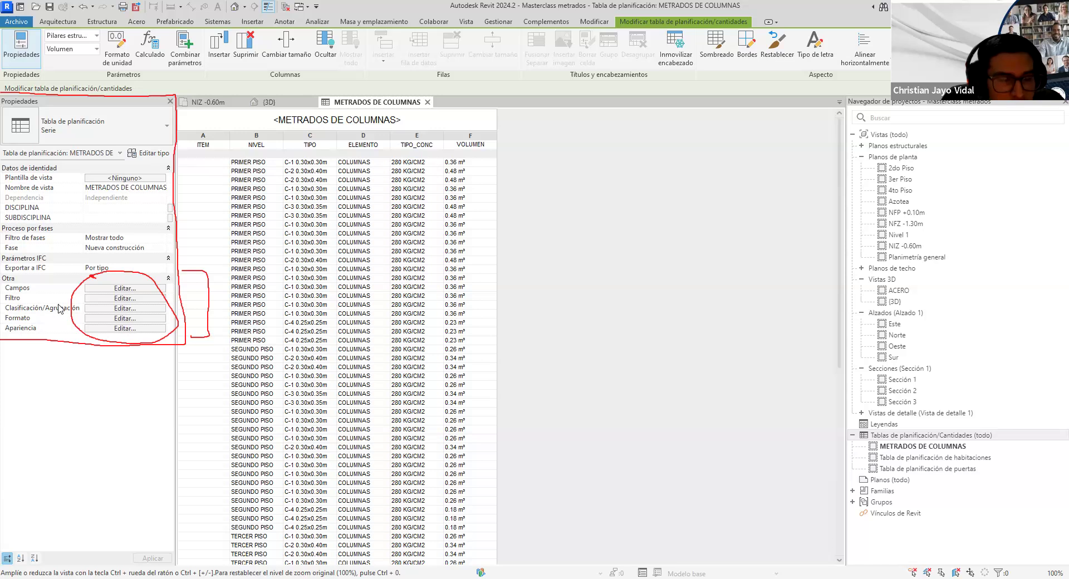
{"action": "left_click", "coordinate": [111, 308]}
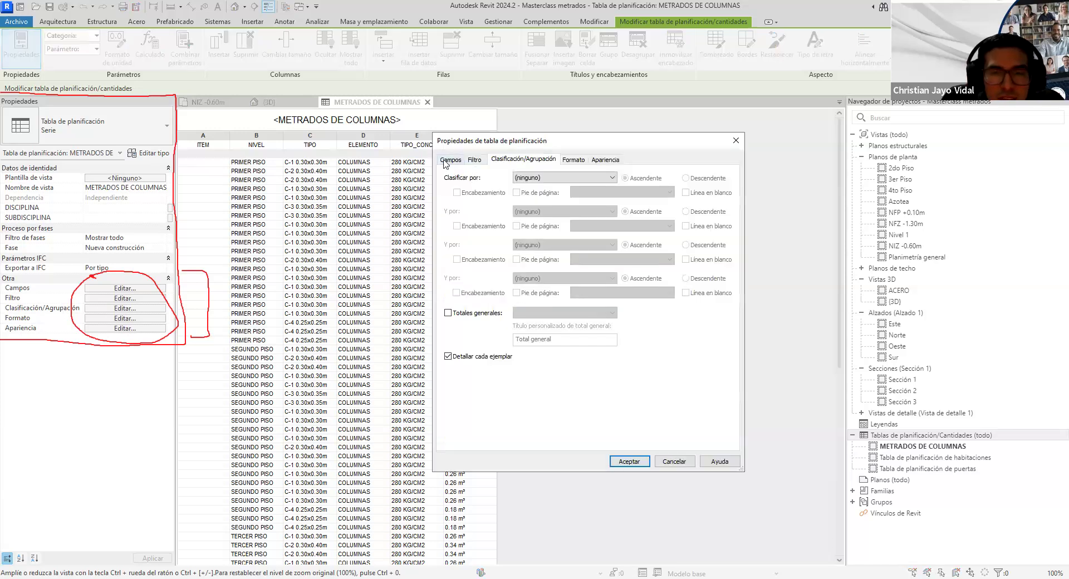
{"action": "left_click", "coordinate": [449, 160]}
{"action": "left_click", "coordinate": [573, 160]}
{"action": "left_click", "coordinate": [605, 160]}
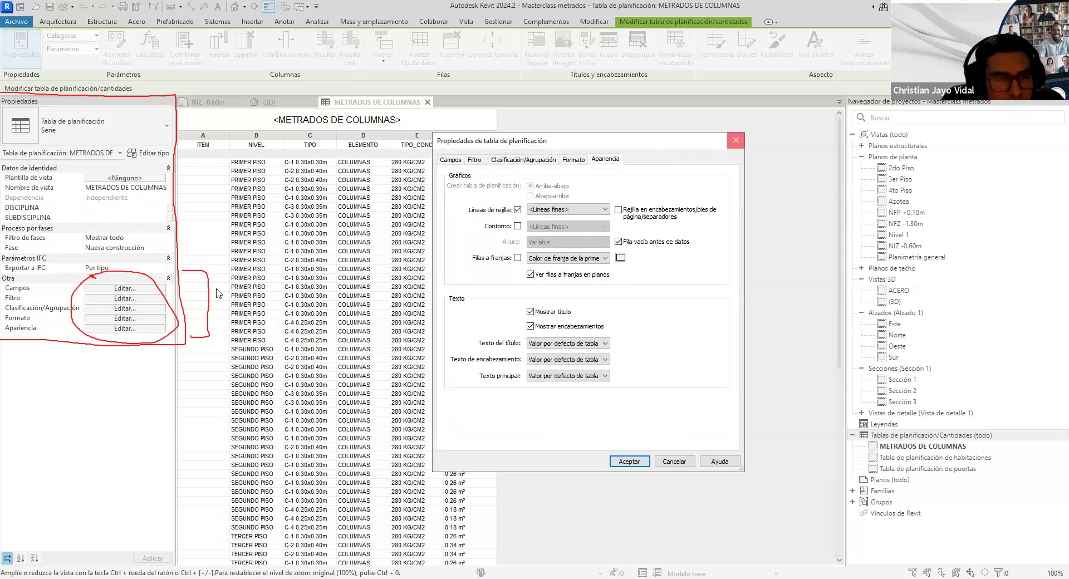
{"action": "key", "text": "Return"}
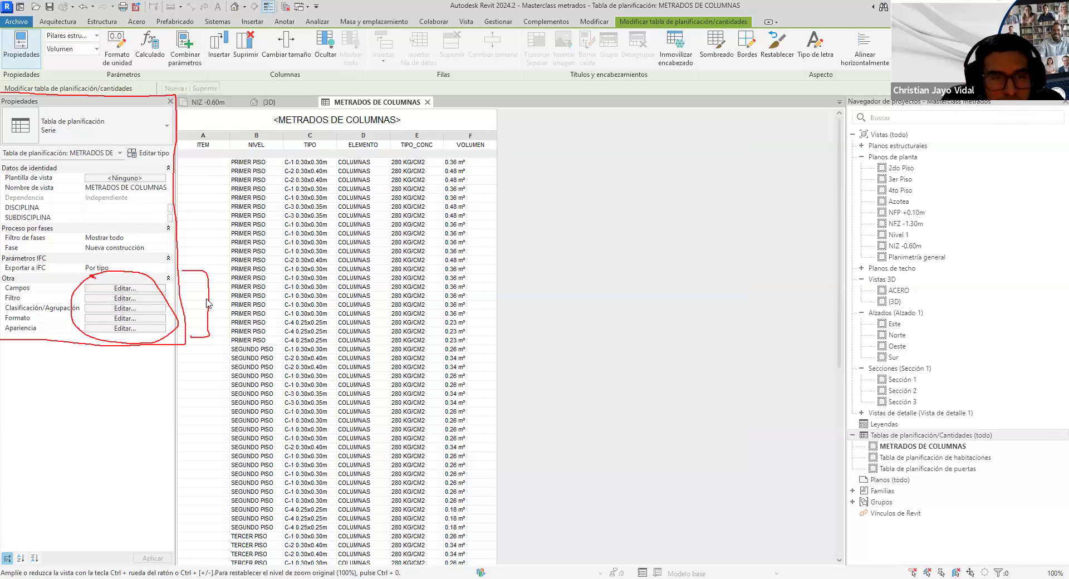
Set the schedule to sort by NIVEL with a footer (Pie de página) showing Título, recuento y totales
{"action": "left_click", "coordinate": [152, 288]}
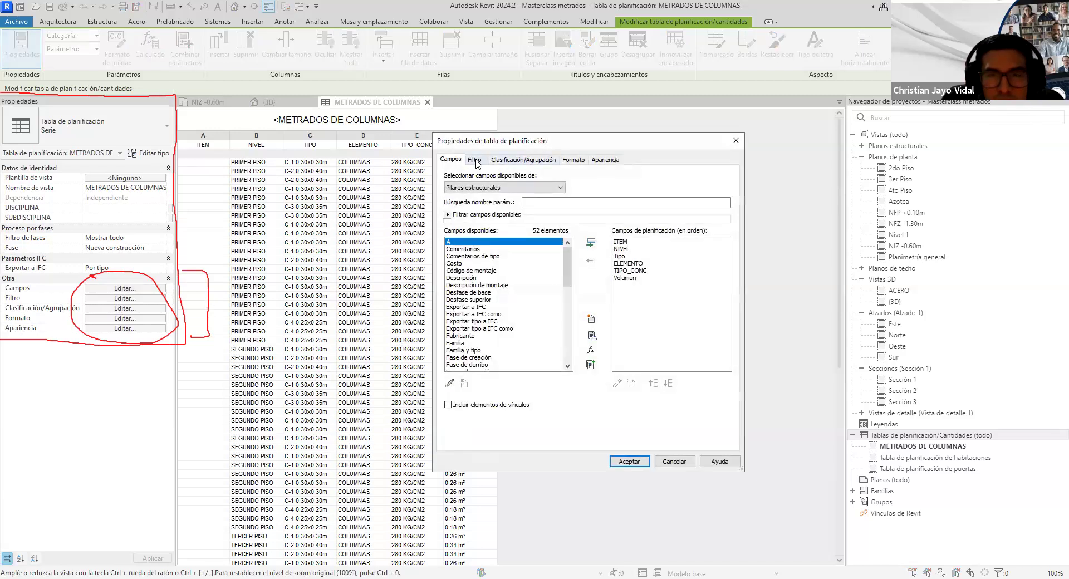
{"action": "left_click", "coordinate": [475, 159]}
{"action": "left_click", "coordinate": [523, 159]}
{"action": "left_click", "coordinate": [573, 160]}
{"action": "left_click", "coordinate": [605, 160]}
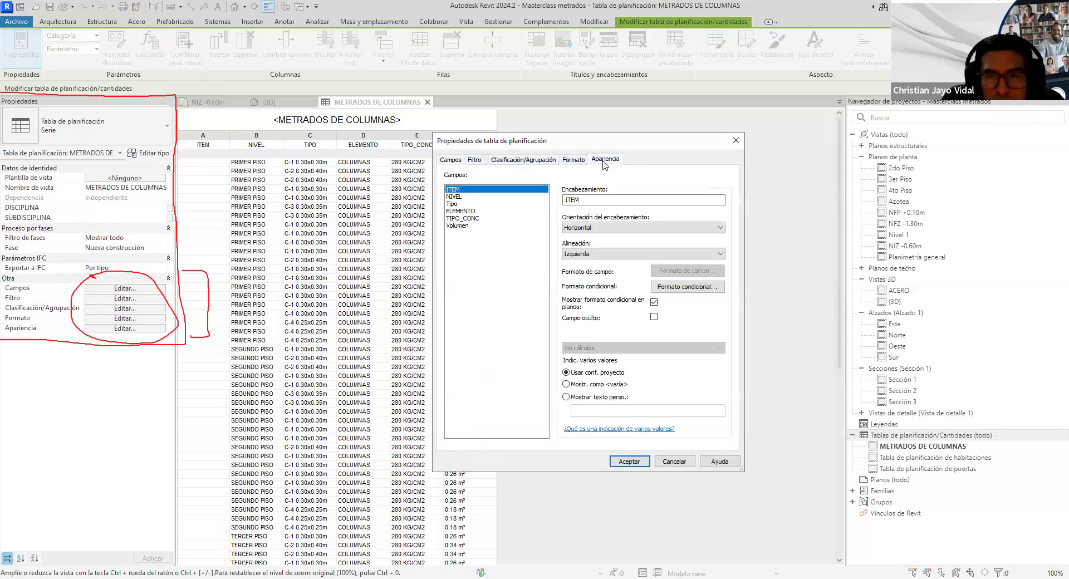
{"action": "left_click", "coordinate": [573, 160]}
{"action": "left_click", "coordinate": [537, 160]}
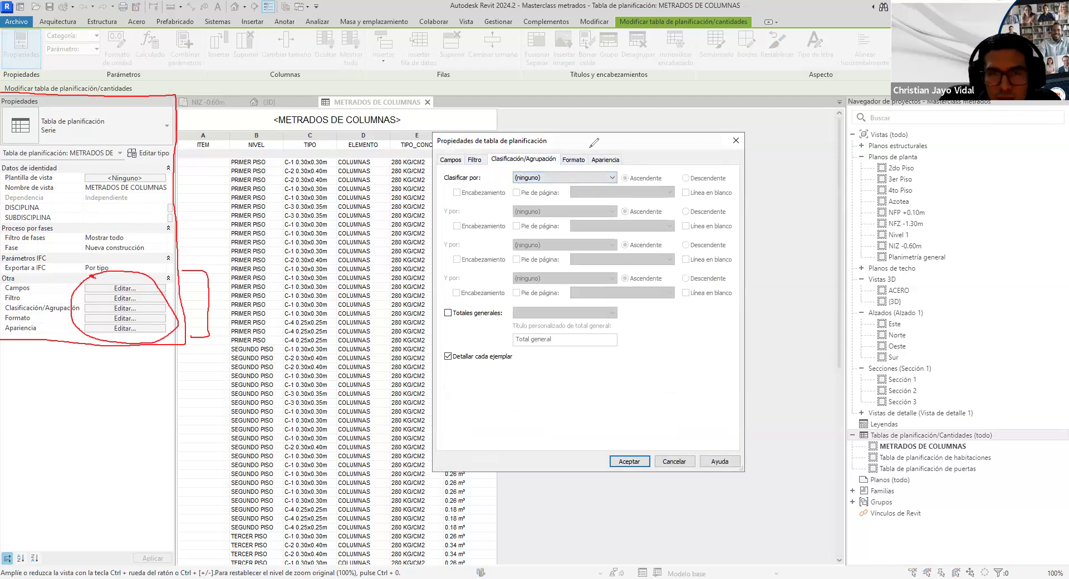
{"action": "mouse_move", "coordinate": [432, 180]}
{"action": "left_mouse_down"}
{"action": "mouse_move", "coordinate": [510, 180]}
{"action": "mouse_move", "coordinate": [551, 192]}
{"action": "mouse_move", "coordinate": [622, 170]}
{"action": "mouse_move", "coordinate": [523, 162]}
{"action": "left_mouse_up"}
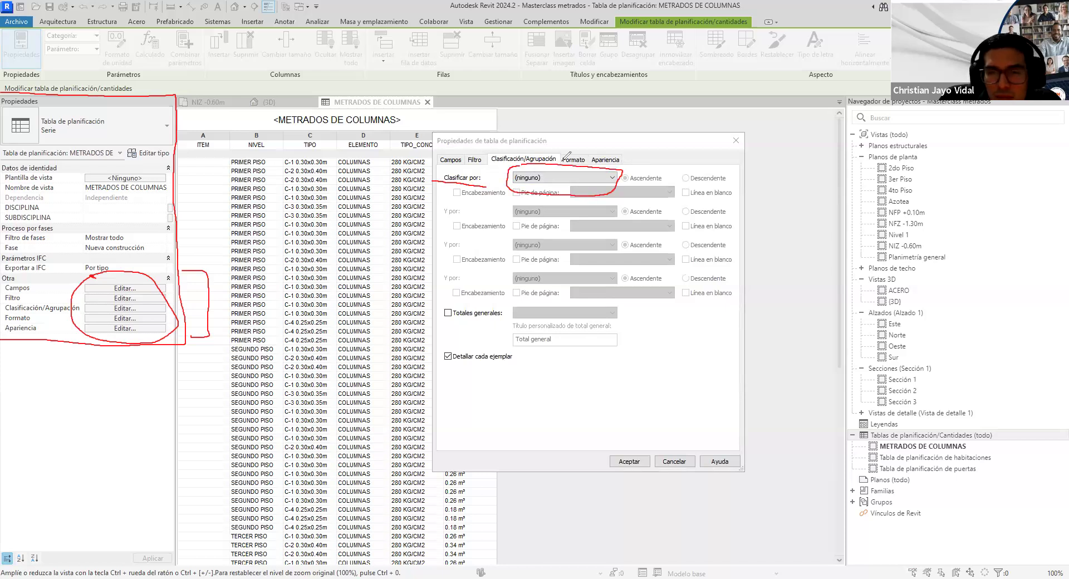
{"action": "left_click", "coordinate": [613, 178]}
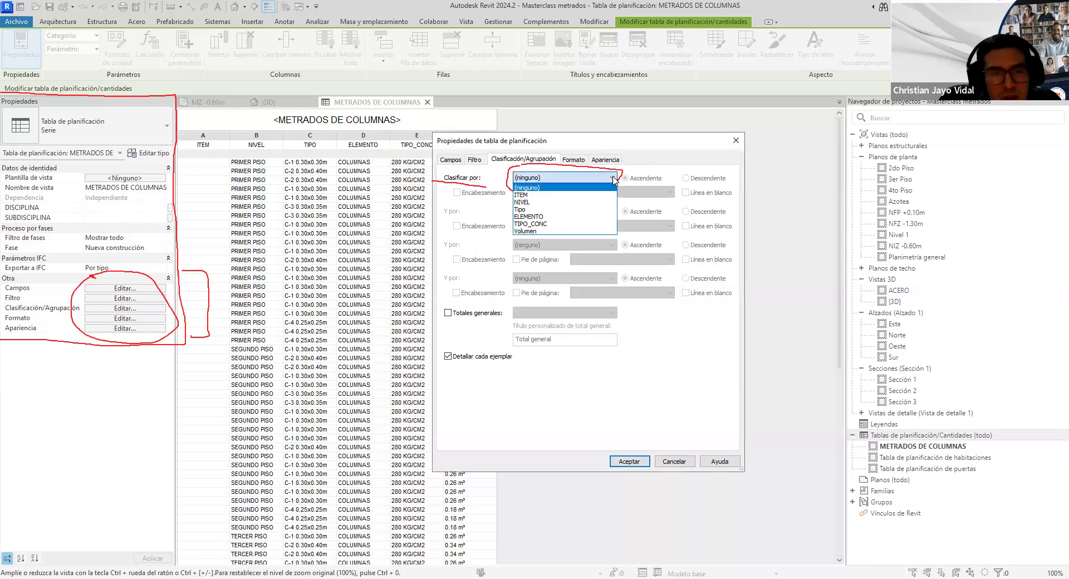
{"action": "left_click", "coordinate": [528, 203]}
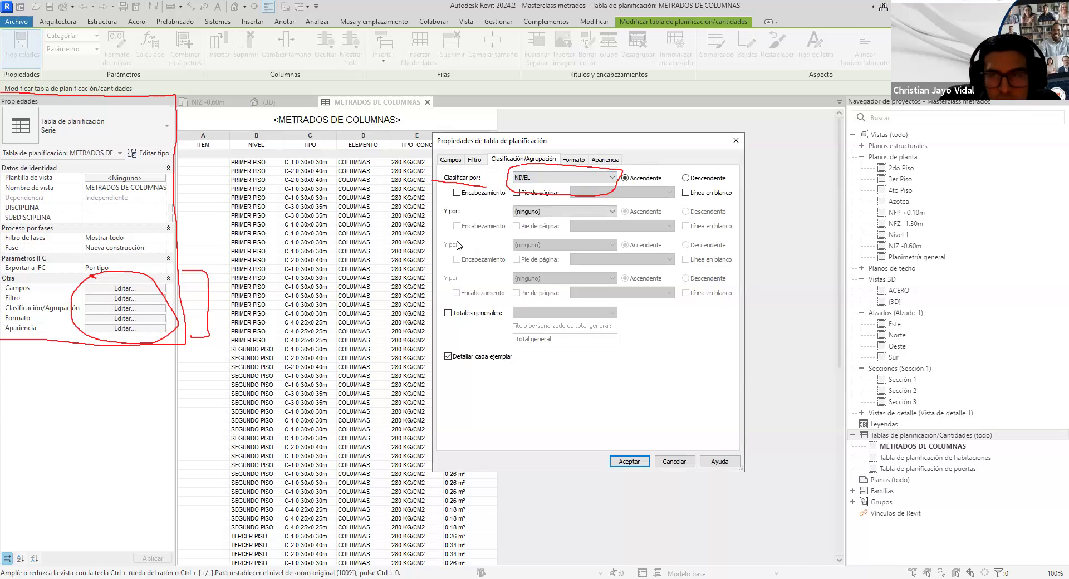
{"action": "left_click", "coordinate": [1012, 303]}
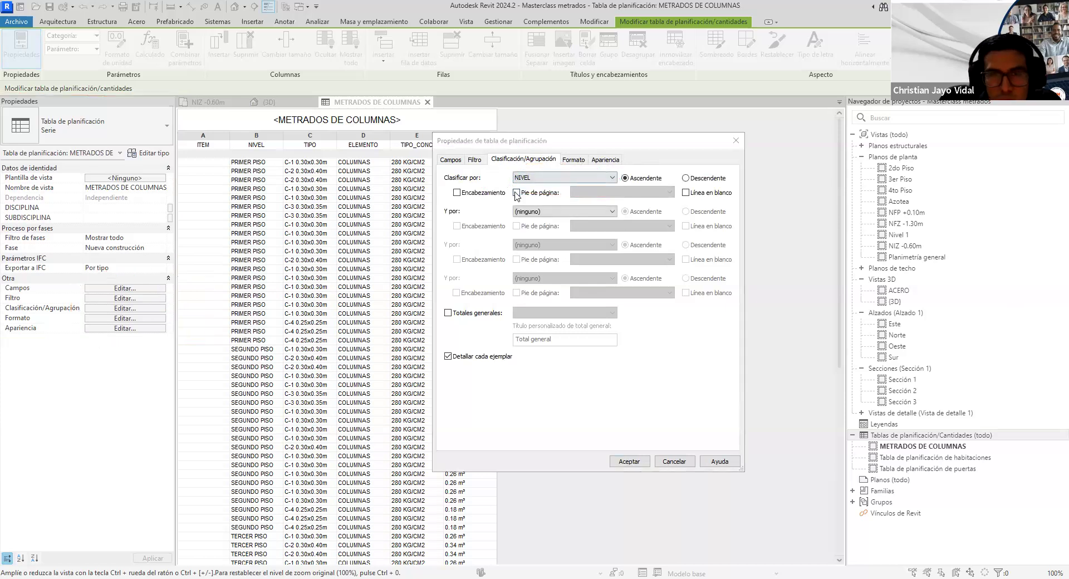
{"action": "left_click", "coordinate": [516, 193]}
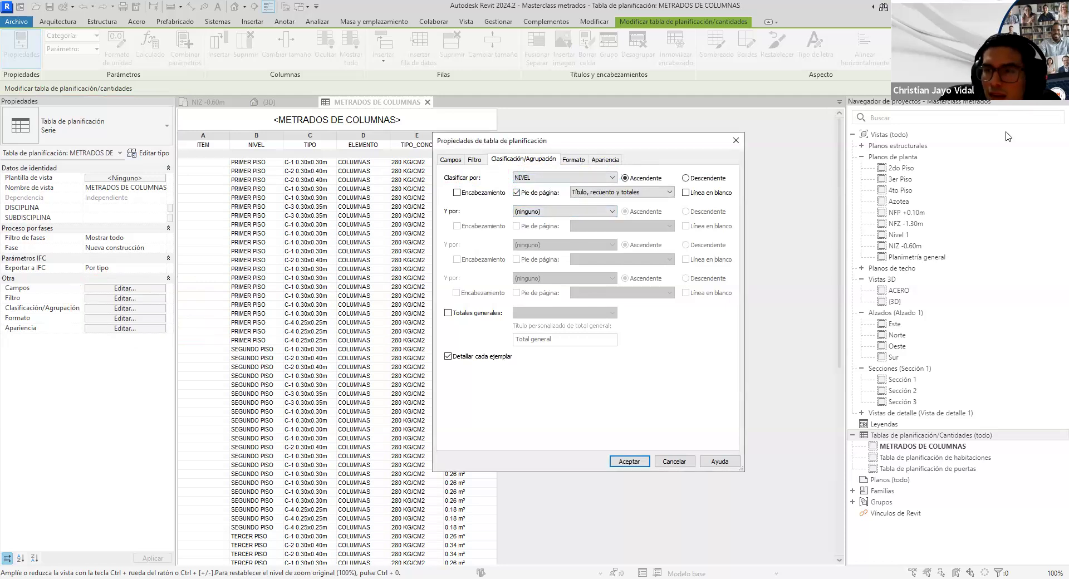
{"action": "left_click_drag", "start_coordinate": [439, 325], "coordinate": [497, 322]}
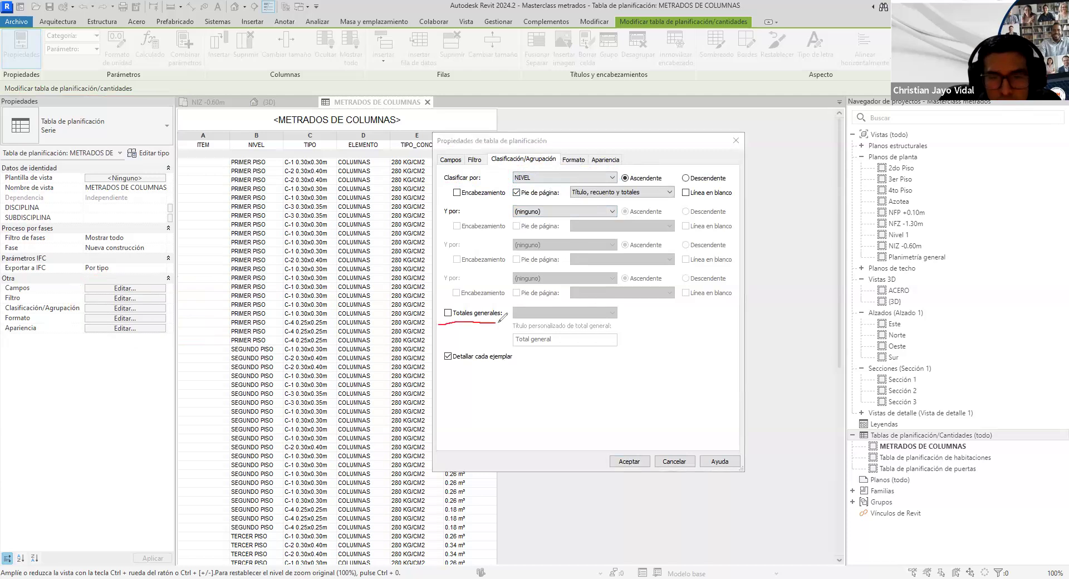
Enable grand totals (Totales generales) with Título, recuento y totales for the column schedule and apply the settings
{"action": "left_click", "coordinate": [449, 313]}
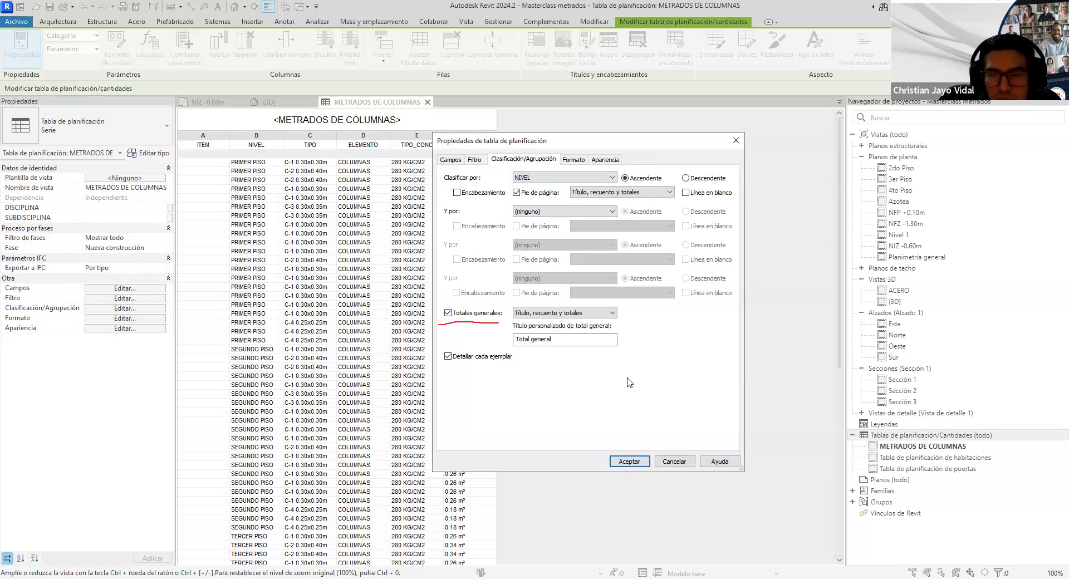
{"action": "left_click", "coordinate": [629, 461]}
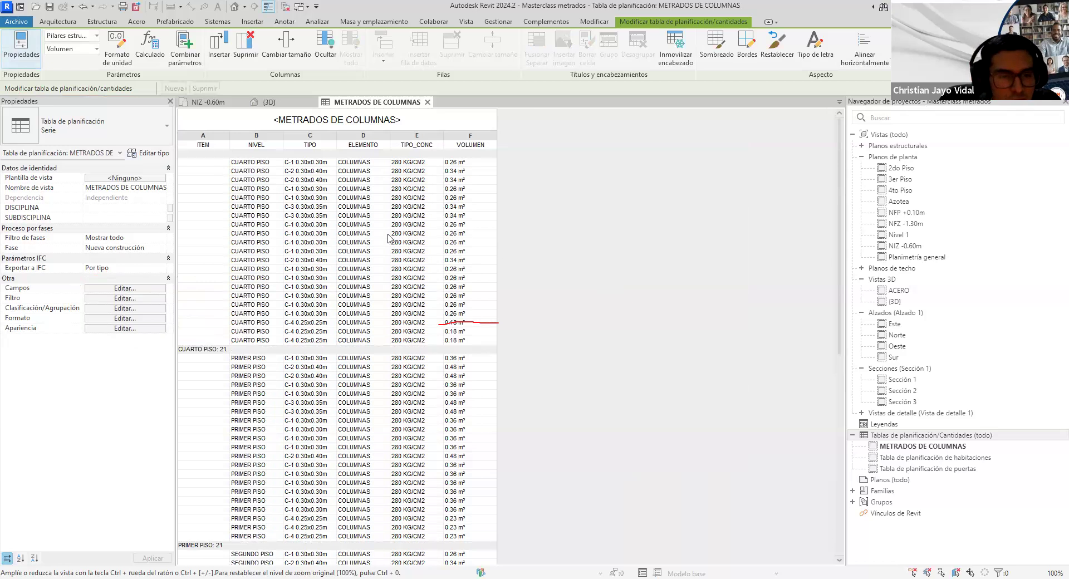
Examine the floor footer rows of the column schedule, checking the counts and the footer cells under VOLUMEN
{"action": "scroll", "coordinate": [352, 301], "scroll_direction": "down", "scroll_amount": 2}
{"action": "scroll", "coordinate": [353, 301], "scroll_direction": "down", "scroll_amount": 10}
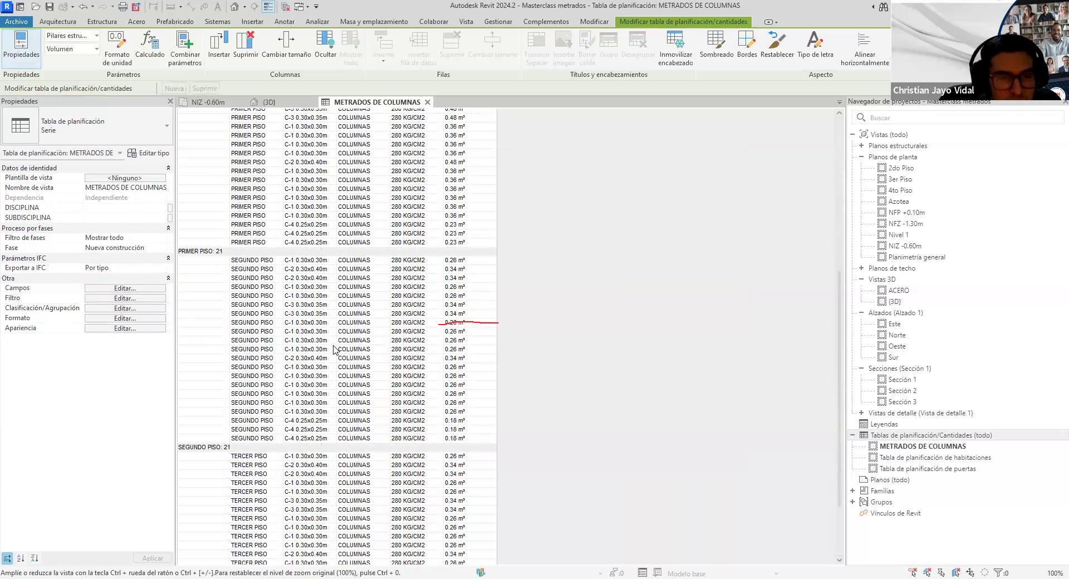
{"action": "scroll", "coordinate": [312, 396], "scroll_direction": "down", "scroll_amount": 2}
{"action": "scroll", "coordinate": [289, 398], "scroll_direction": "up", "scroll_amount": 4}
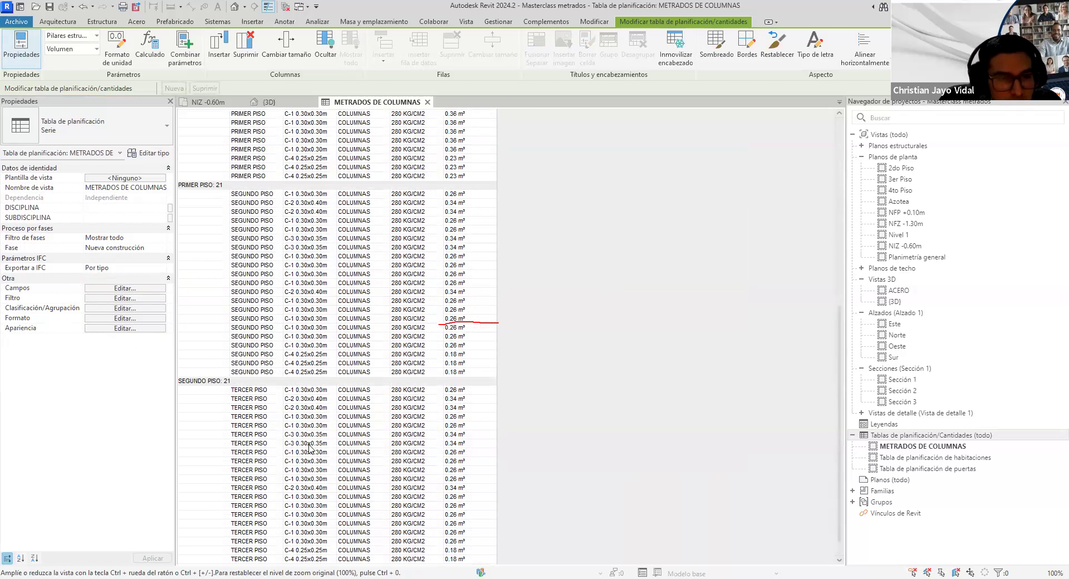
{"action": "scroll", "coordinate": [275, 400], "scroll_direction": "up", "scroll_amount": 9}
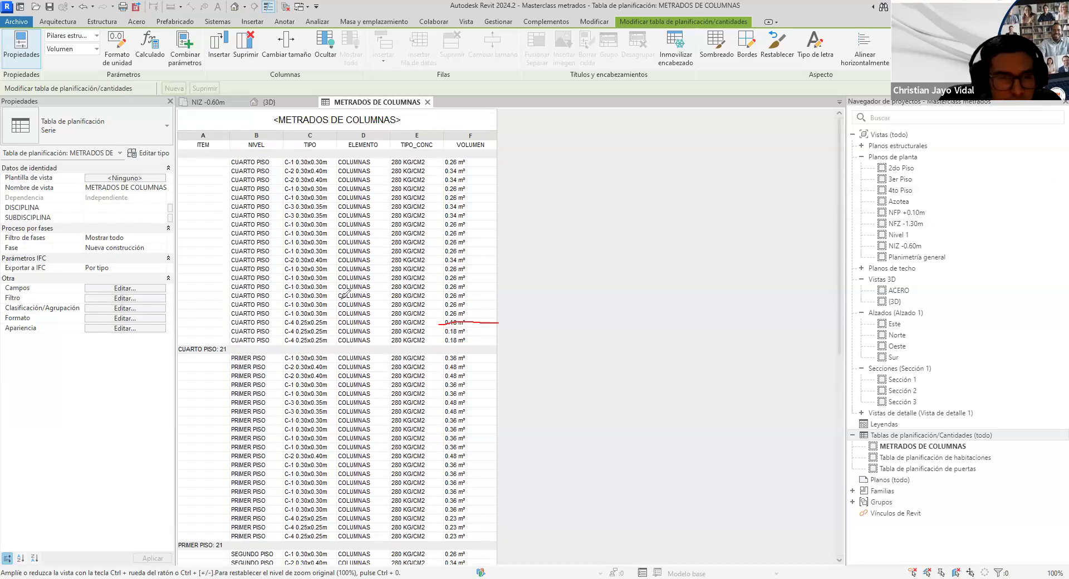
{"action": "left_click_drag", "start_coordinate": [220, 353], "coordinate": [231, 350]}
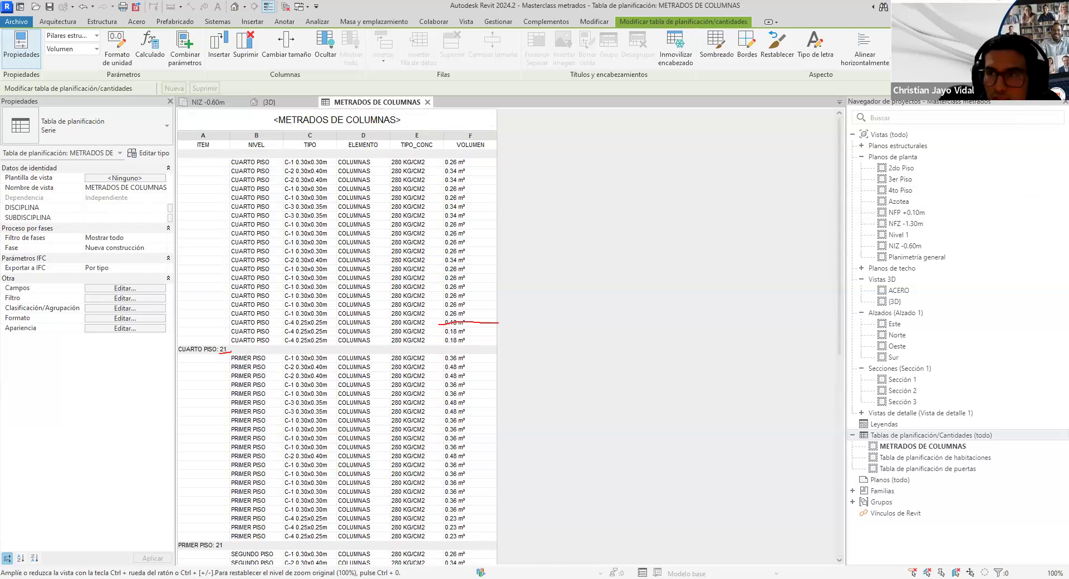
{"action": "key", "text": "Escape"}
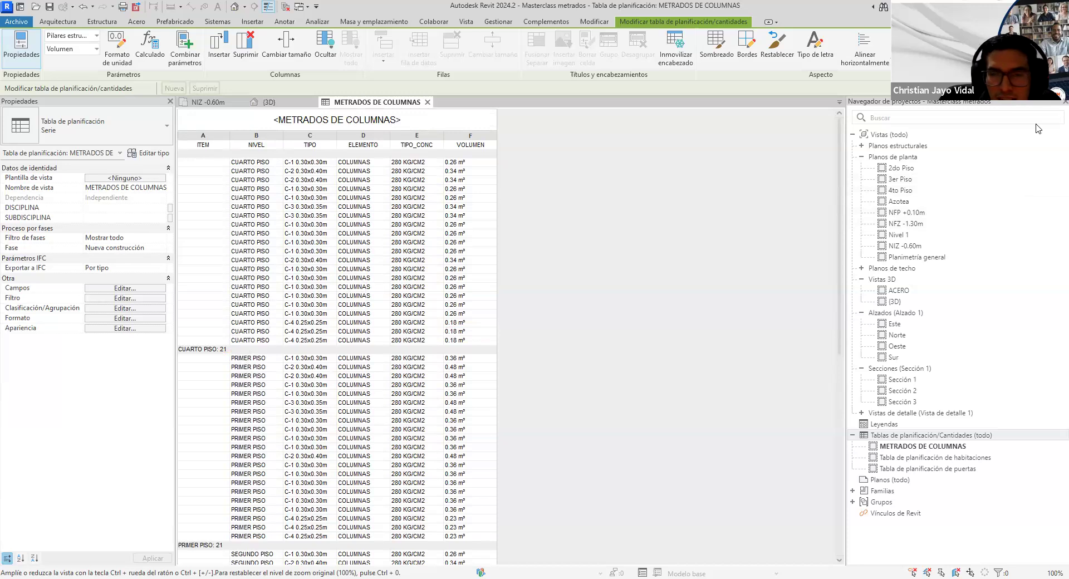
{"action": "mouse_move", "coordinate": [442, 345]}
{"action": "left_mouse_down"}
{"action": "mouse_move", "coordinate": [463, 342]}
{"action": "mouse_move", "coordinate": [442, 346]}
{"action": "left_mouse_up"}
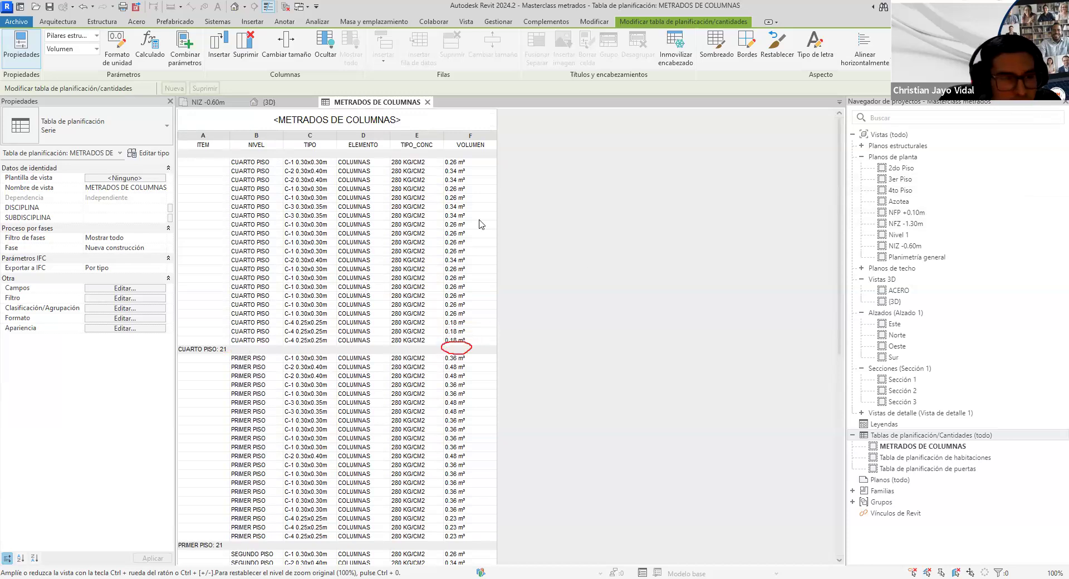
Add Tipo as the second ascending sort field, after NIVEL, in the schedule's sorting and grouping settings
{"action": "left_click", "coordinate": [142, 299]}
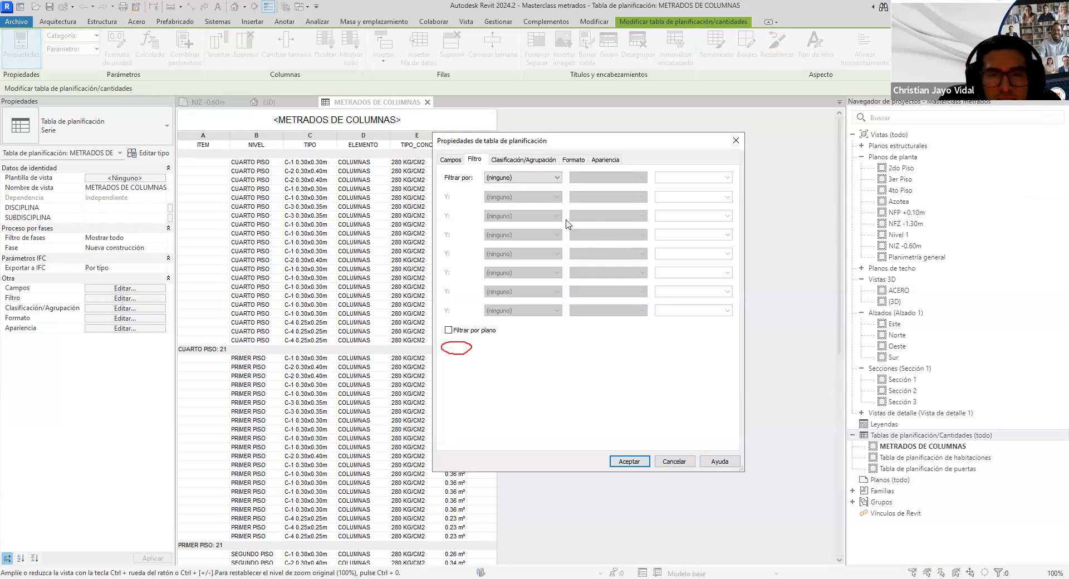
{"action": "left_click", "coordinate": [524, 160]}
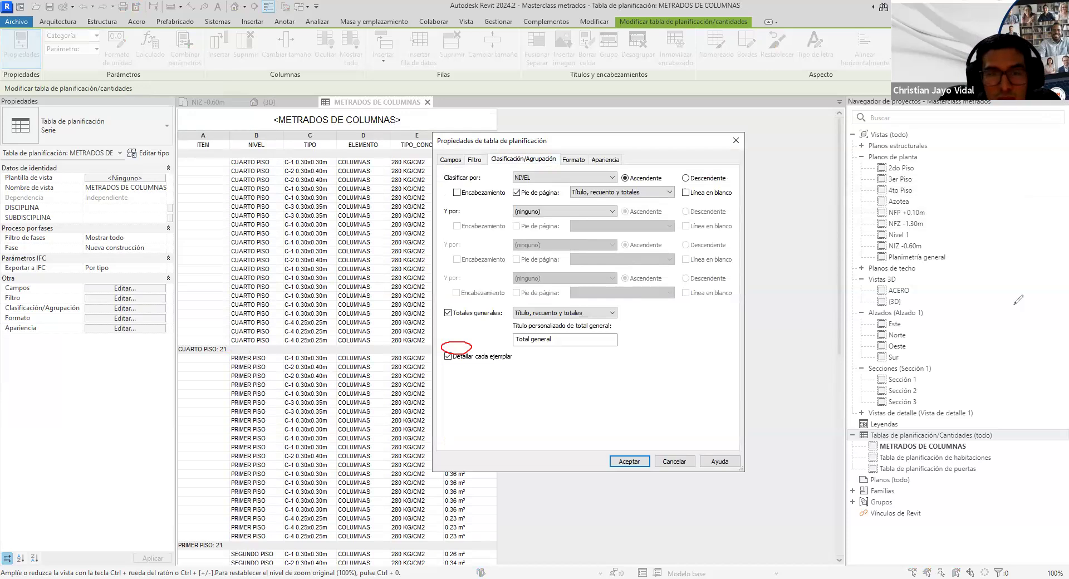
{"action": "left_click_drag", "start_coordinate": [440, 219], "coordinate": [455, 219]}
{"action": "left_click_drag", "start_coordinate": [498, 177], "coordinate": [514, 165]}
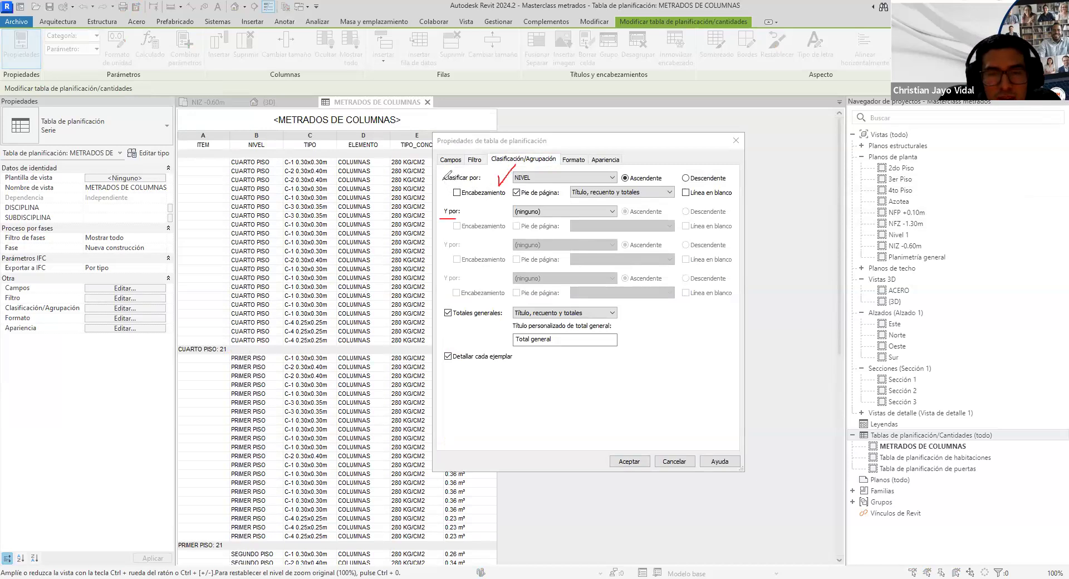
{"action": "left_click_drag", "start_coordinate": [443, 180], "coordinate": [441, 211]}
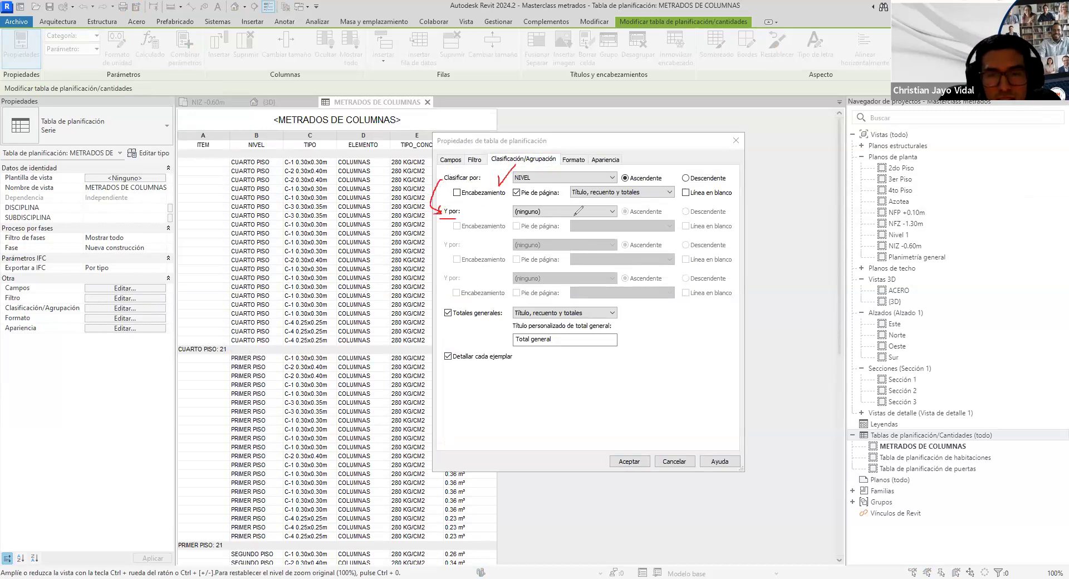
{"action": "left_click", "coordinate": [609, 211]}
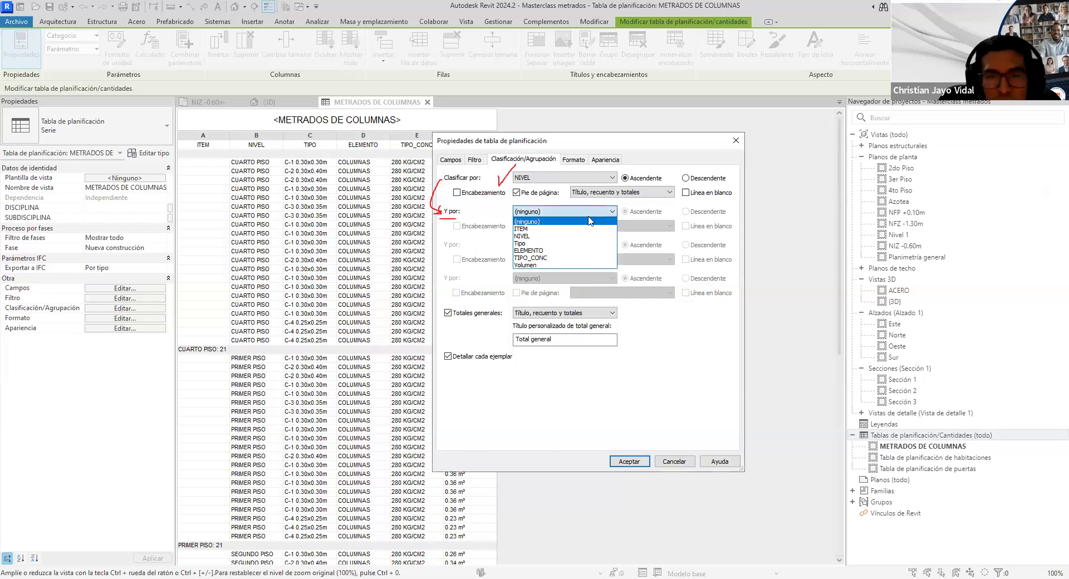
{"action": "left_click", "coordinate": [521, 244]}
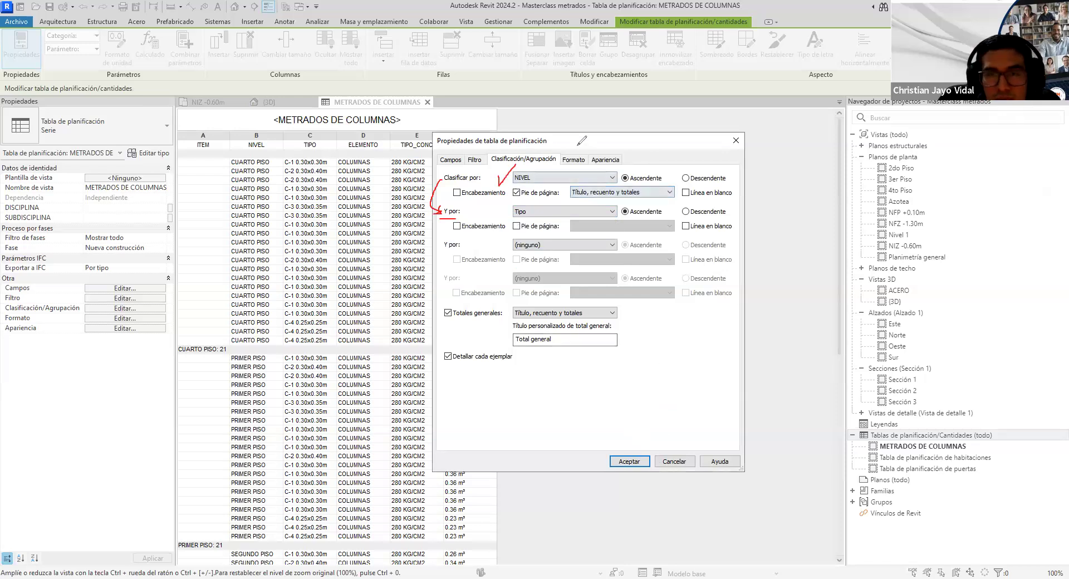
Set the Volumen field's format to Calcular totales
{"action": "mouse_move", "coordinate": [577, 138]}
{"action": "left_mouse_down"}
{"action": "mouse_move", "coordinate": [582, 153]}
{"action": "mouse_move", "coordinate": [587, 145]}
{"action": "left_mouse_up"}
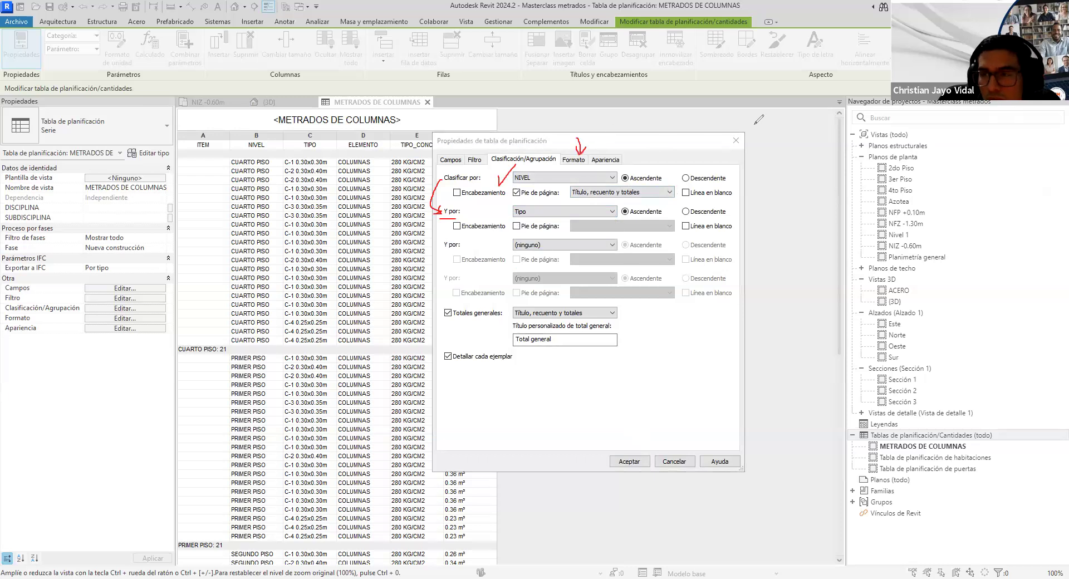
{"action": "left_click", "coordinate": [577, 161]}
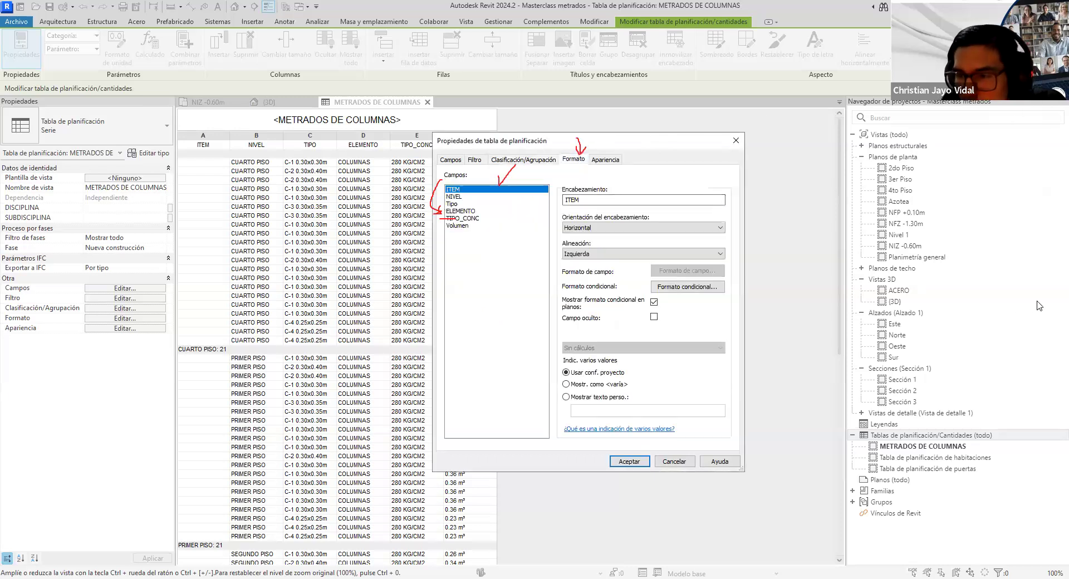
{"action": "key", "text": "e"}
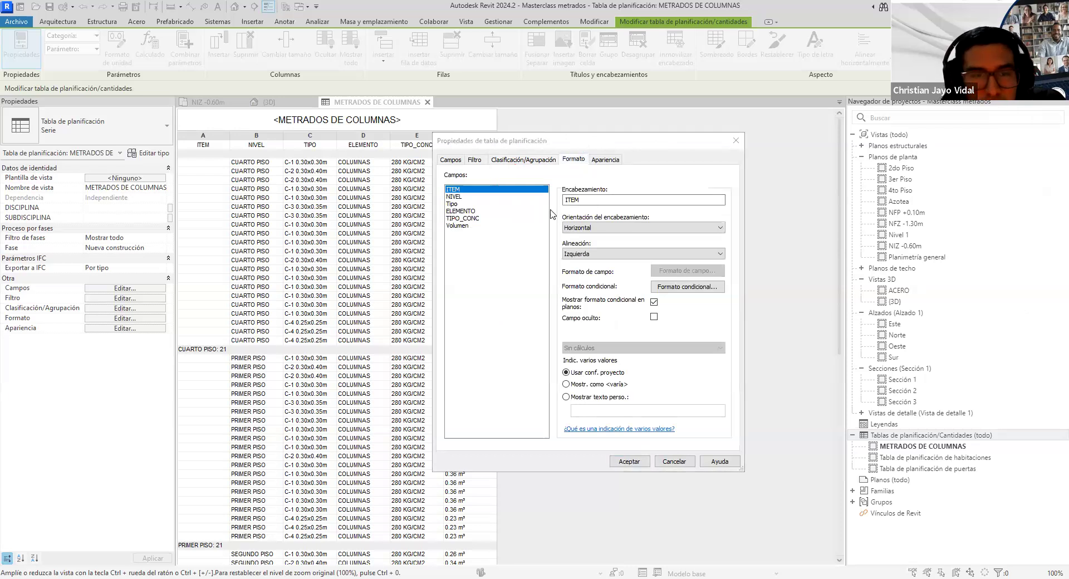
{"action": "left_click", "coordinate": [463, 227]}
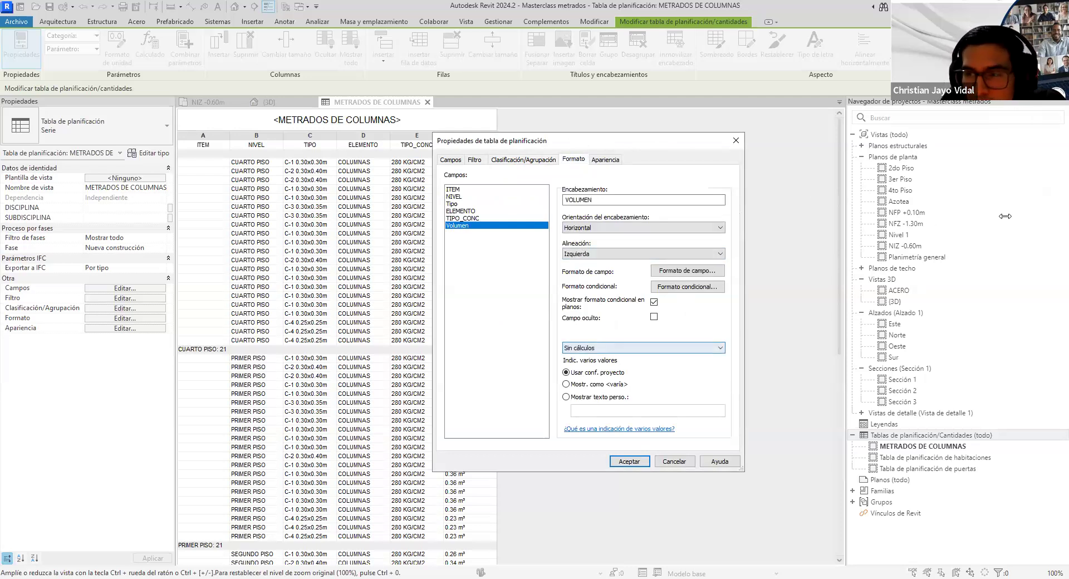
{"action": "left_click", "coordinate": [1031, 205]}
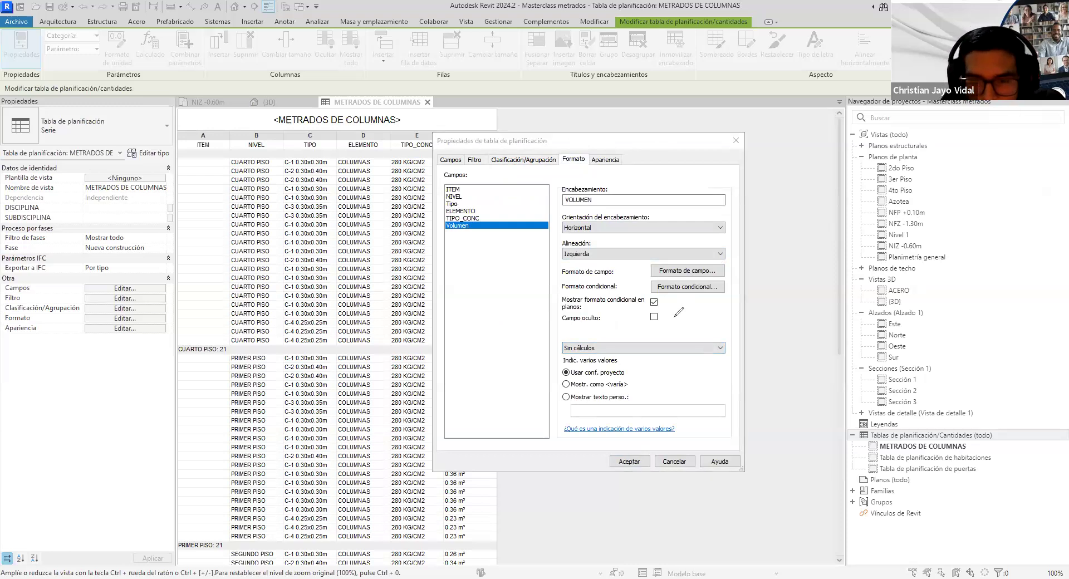
{"action": "left_click_drag", "start_coordinate": [559, 354], "coordinate": [634, 357]}
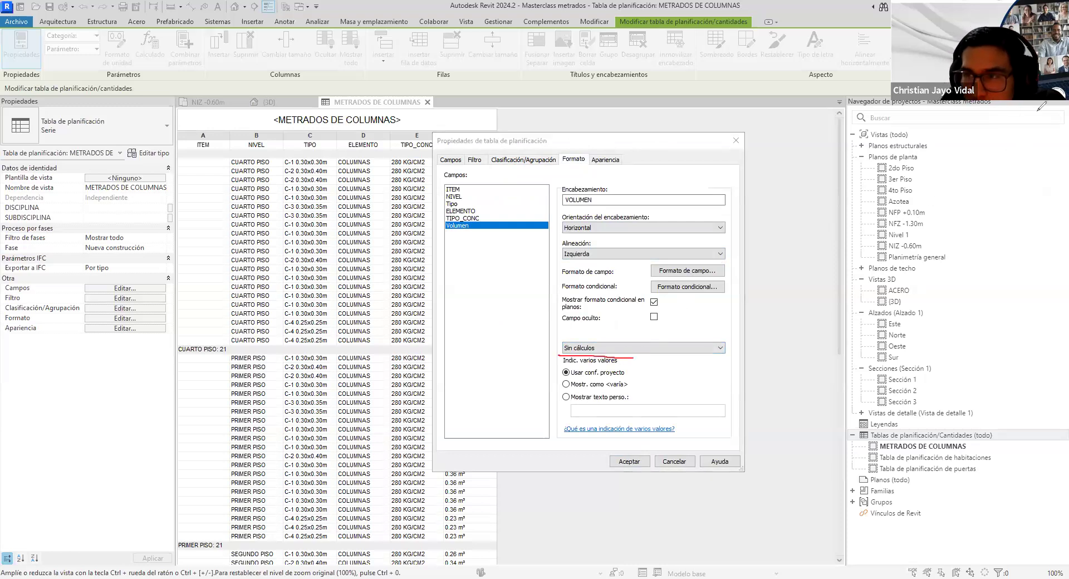
{"action": "left_click", "coordinate": [695, 348]}
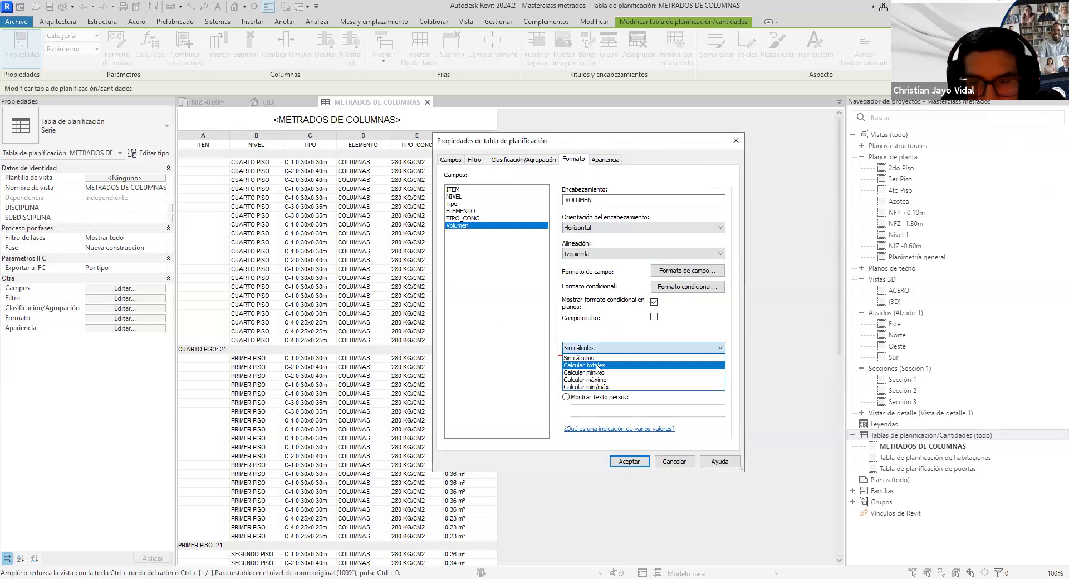
{"action": "left_click", "coordinate": [596, 366]}
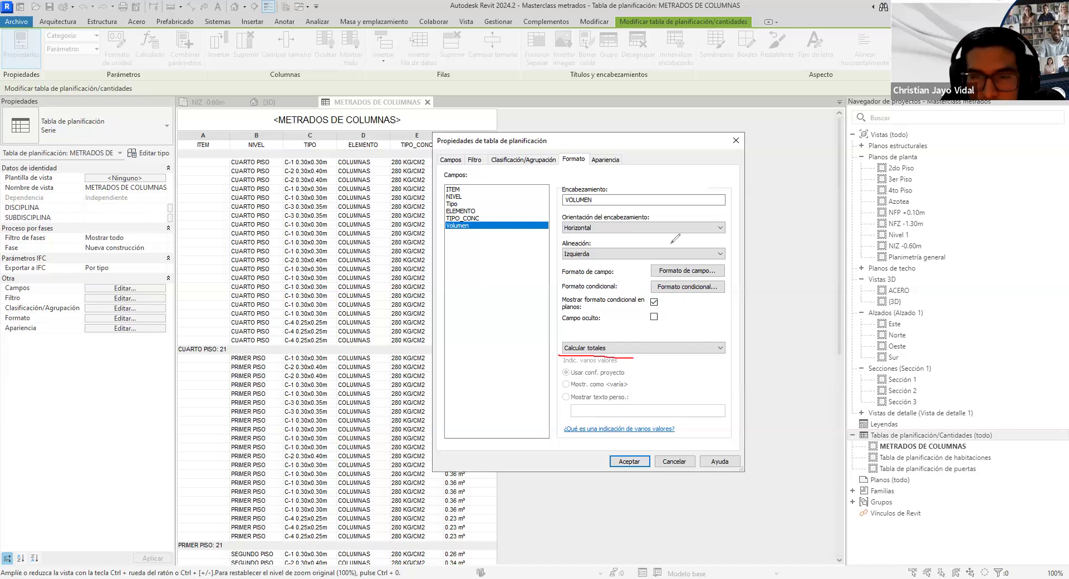
Set the Volumen field's alignment to Derecha and apply the schedule properties
{"action": "left_click_drag", "start_coordinate": [559, 260], "coordinate": [596, 258]}
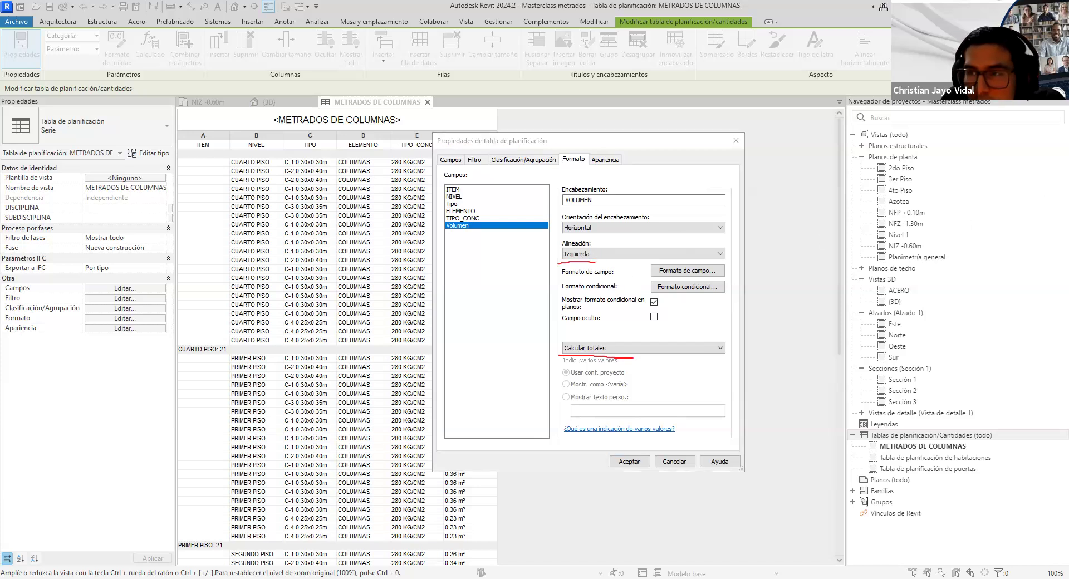
{"action": "left_click", "coordinate": [635, 254]}
{"action": "left_click", "coordinate": [579, 278]}
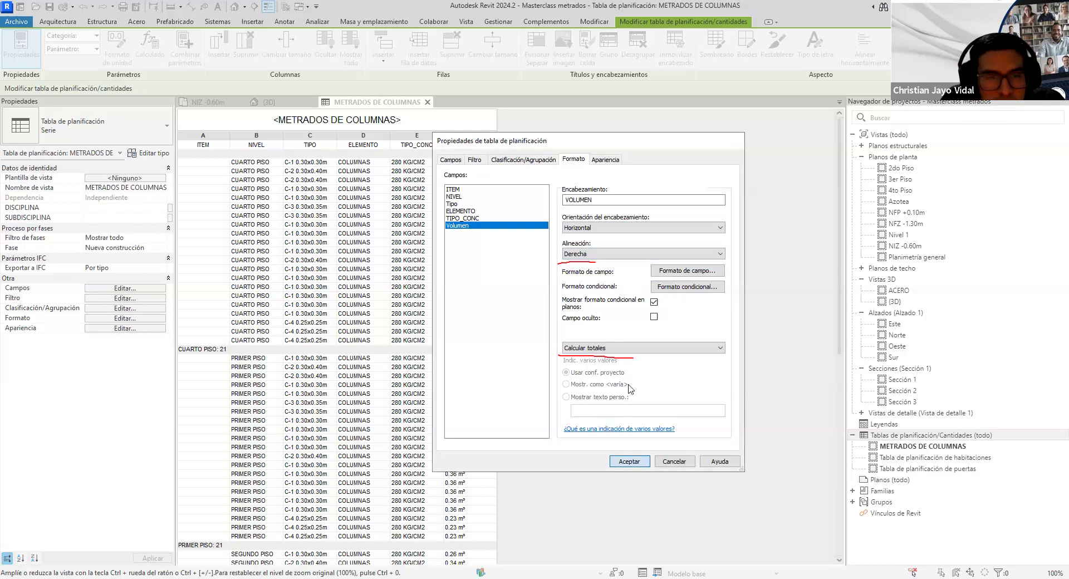
{"action": "key", "text": "Return"}
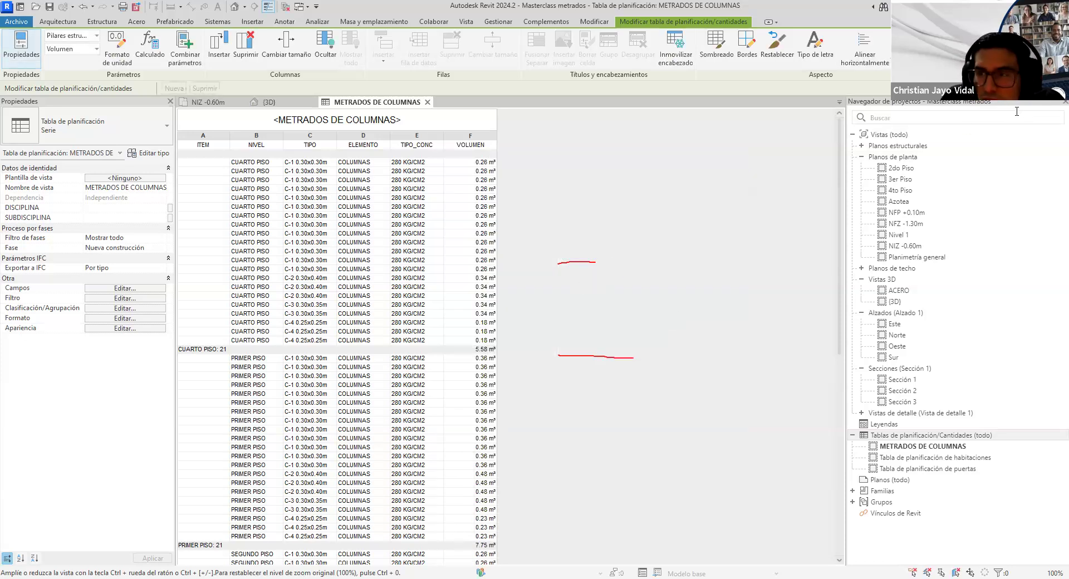
Check the volume subtotals and type ordering for each floor, down to the Total general row
{"action": "mouse_move", "coordinate": [483, 355]}
{"action": "left_mouse_down"}
{"action": "mouse_move", "coordinate": [506, 351]}
{"action": "mouse_move", "coordinate": [476, 345]}
{"action": "left_mouse_up"}
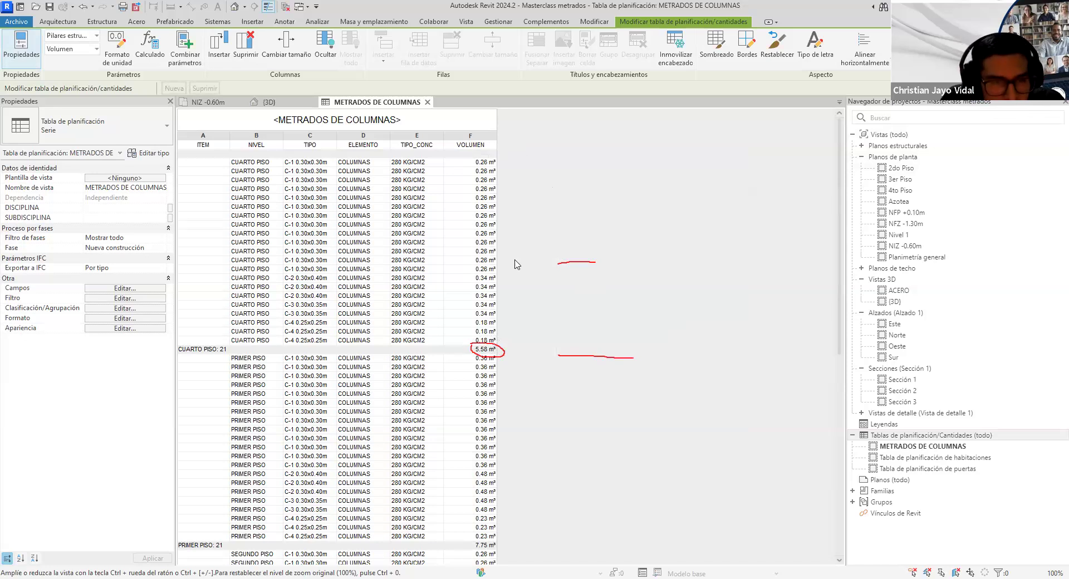
{"action": "scroll", "coordinate": [517, 266], "scroll_direction": "down", "scroll_amount": 2}
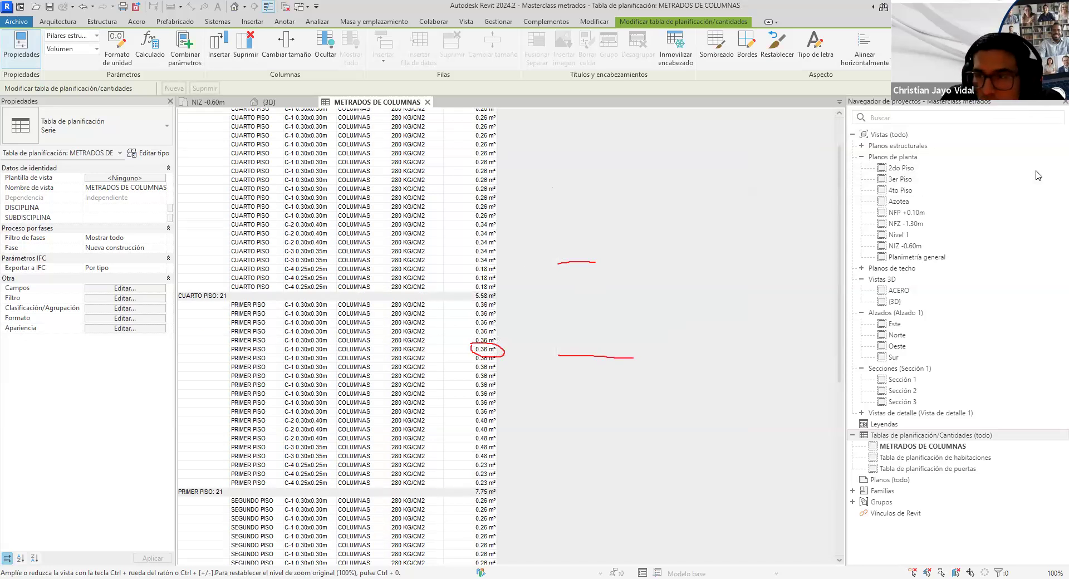
{"action": "left_click_drag", "start_coordinate": [221, 278], "coordinate": [227, 243]}
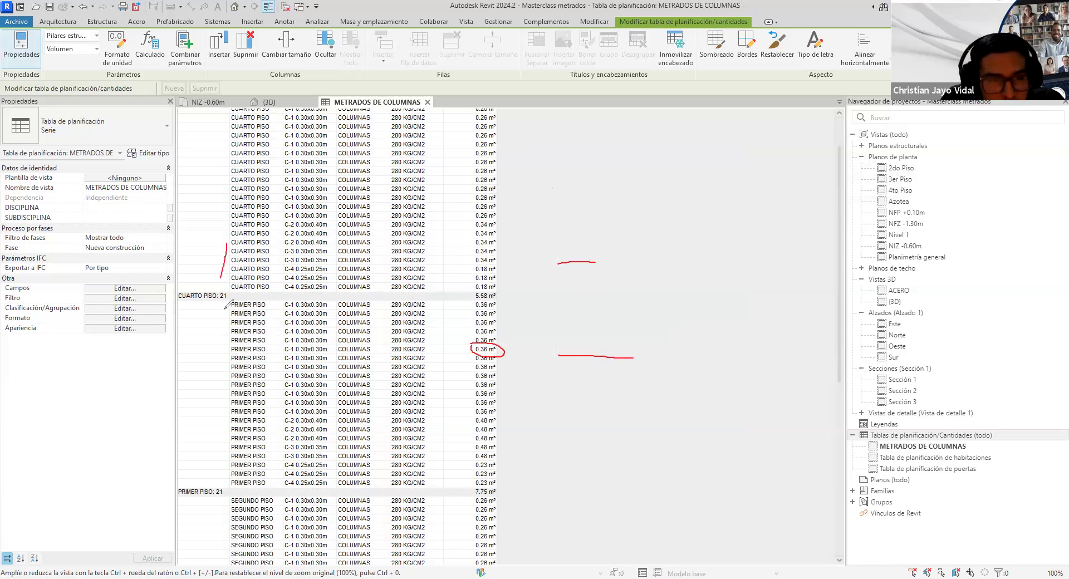
{"action": "left_click_drag", "start_coordinate": [214, 313], "coordinate": [210, 343]}
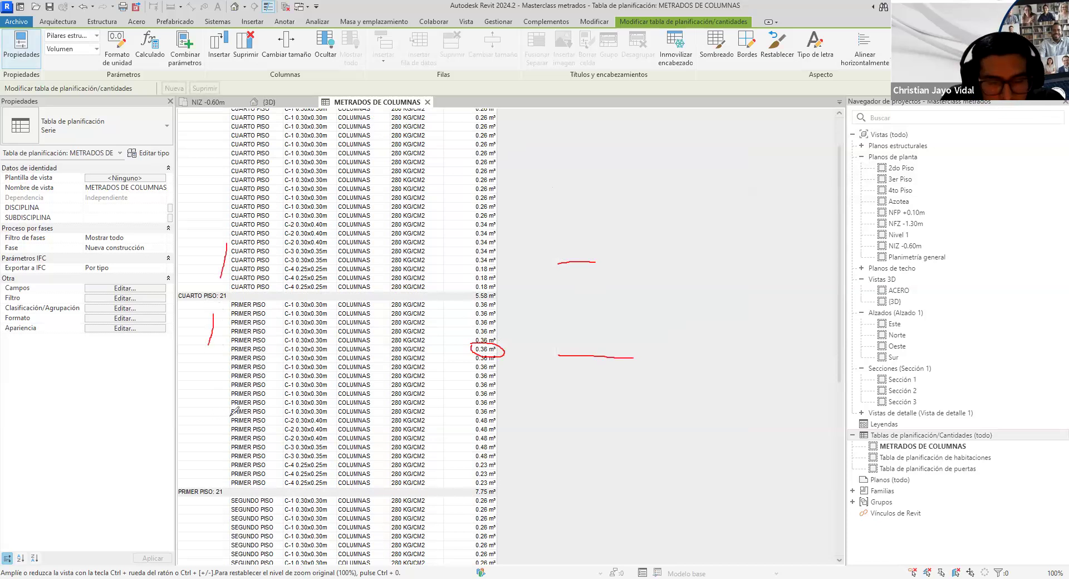
{"action": "scroll", "coordinate": [337, 334], "scroll_direction": "down", "scroll_amount": 7}
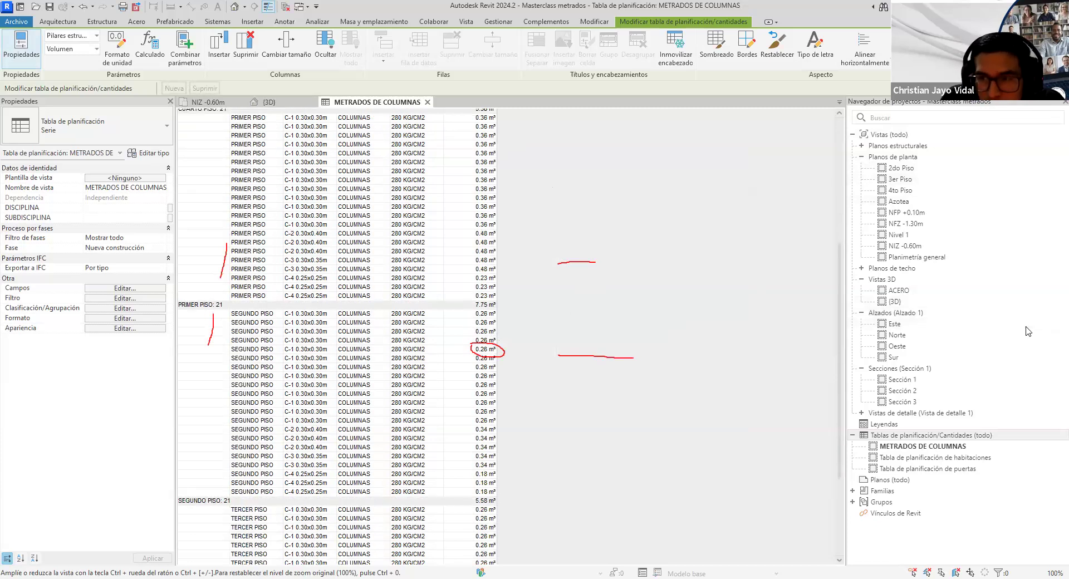
{"action": "scroll", "coordinate": [318, 354], "scroll_direction": "down", "scroll_amount": 5}
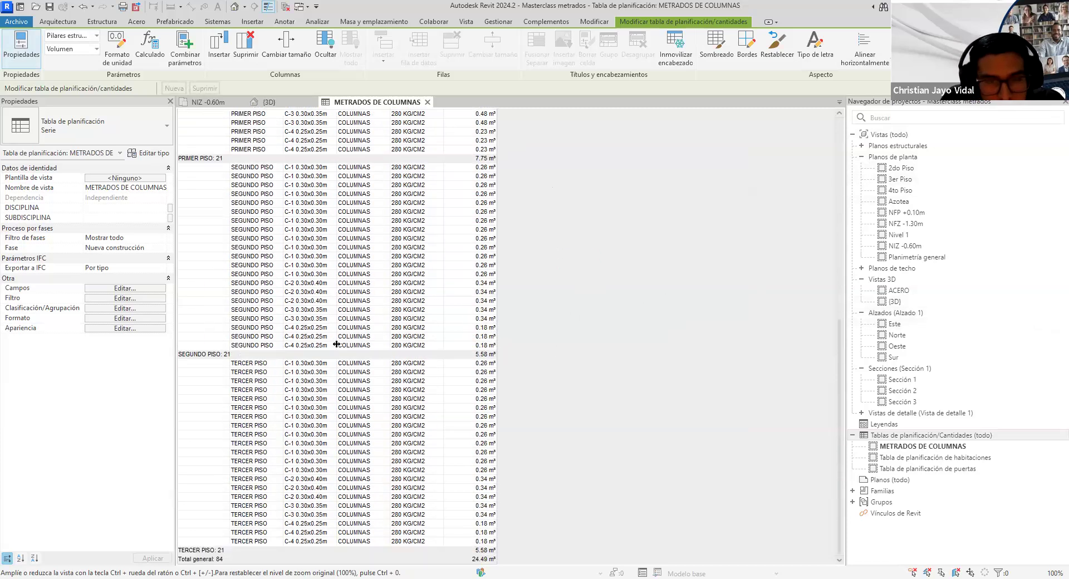
Review the text styles available for the title, header and body text in the schedule's appearance settings, closing them without changes
{"action": "left_click", "coordinate": [104, 299]}
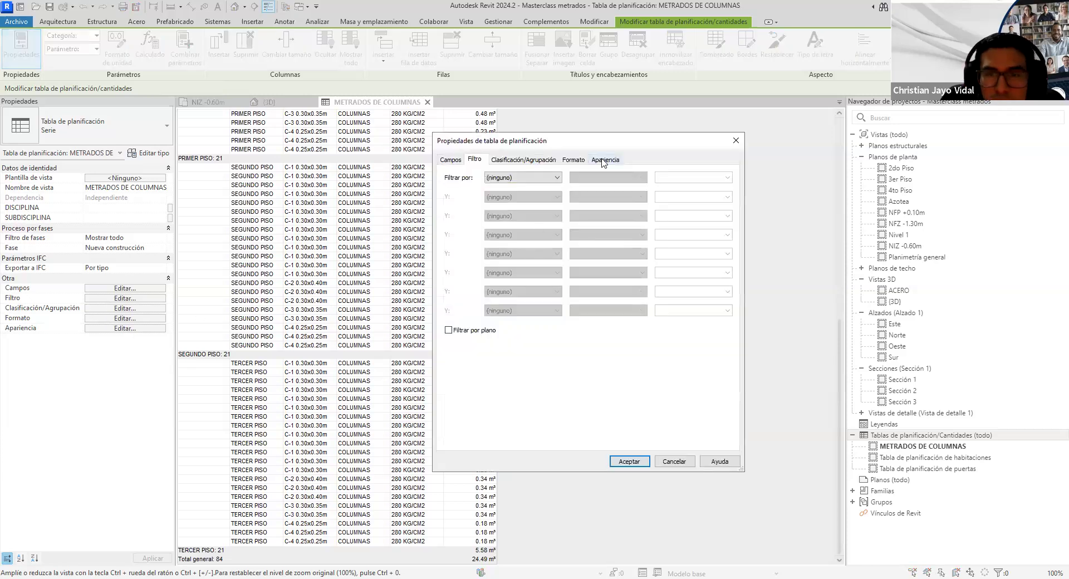
{"action": "left_click", "coordinate": [602, 161]}
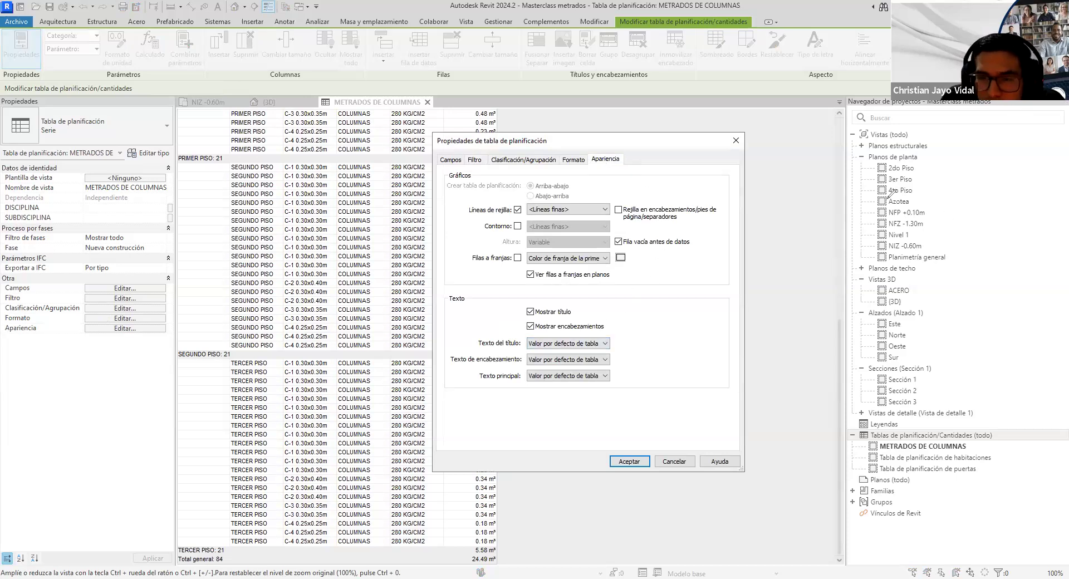
{"action": "mouse_move", "coordinate": [611, 328]}
{"action": "left_mouse_down"}
{"action": "mouse_move", "coordinate": [646, 369]}
{"action": "mouse_move", "coordinate": [616, 396]}
{"action": "left_mouse_up"}
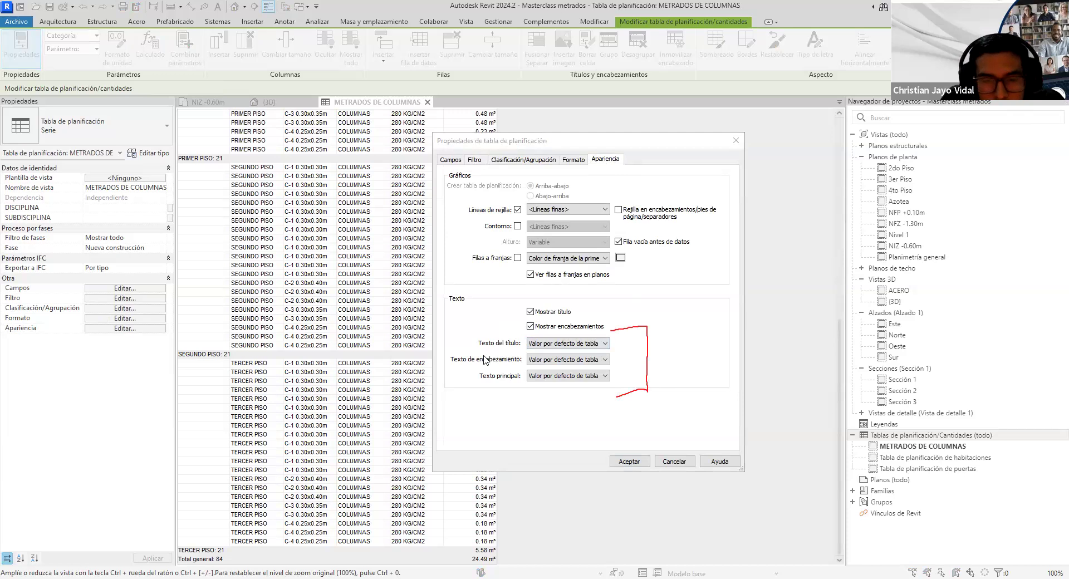
{"action": "left_click", "coordinate": [588, 345]}
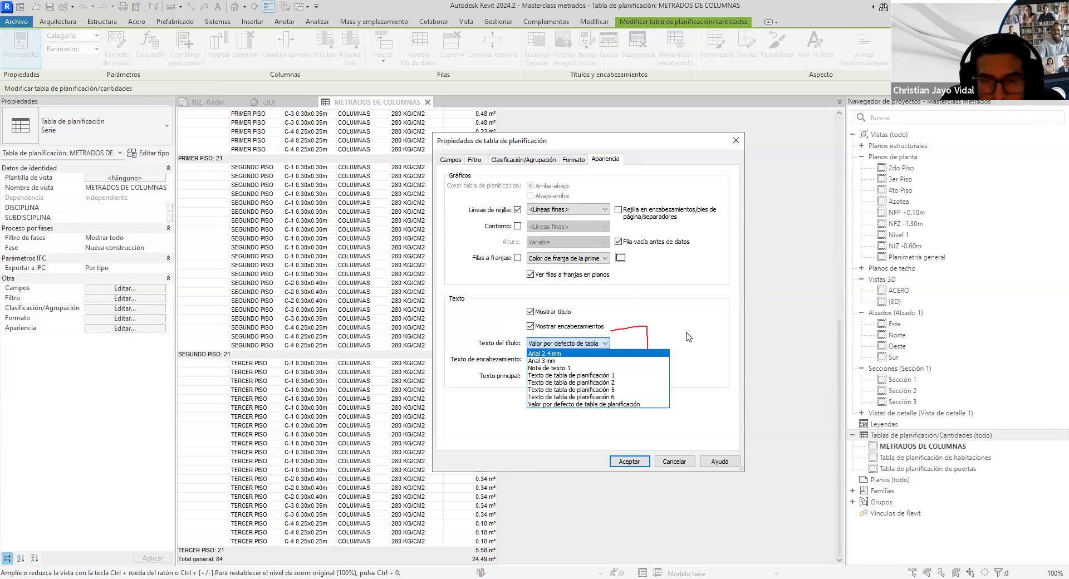
{"action": "left_click", "coordinate": [508, 364]}
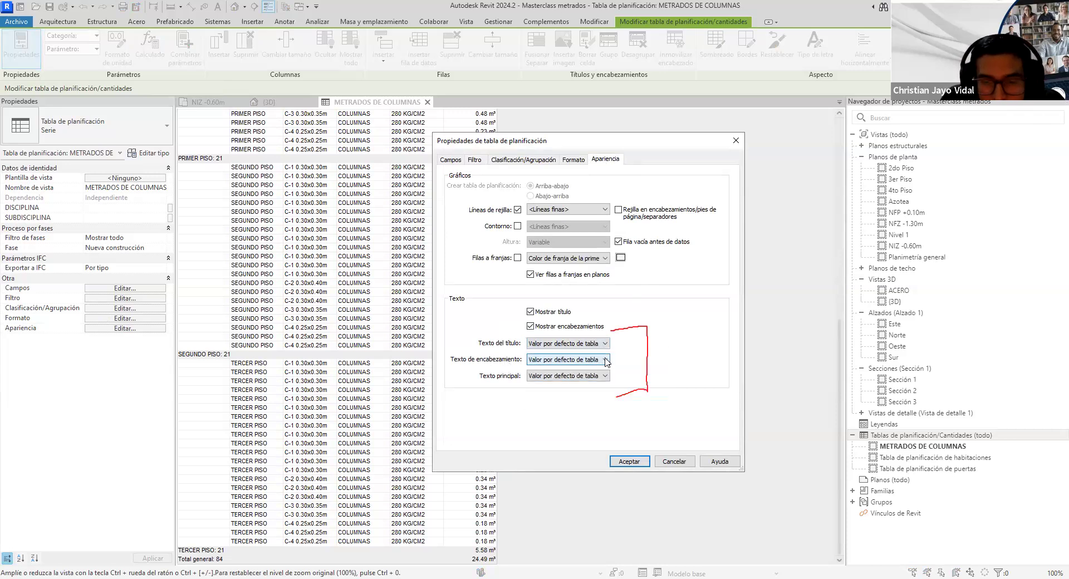
{"action": "left_click", "coordinate": [604, 360]}
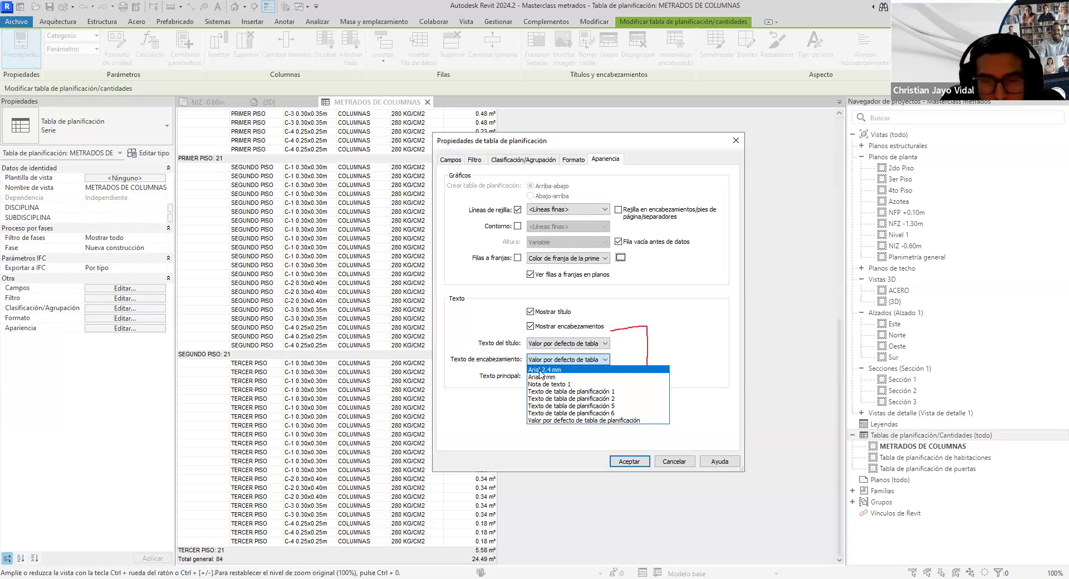
{"action": "left_click", "coordinate": [608, 381]}
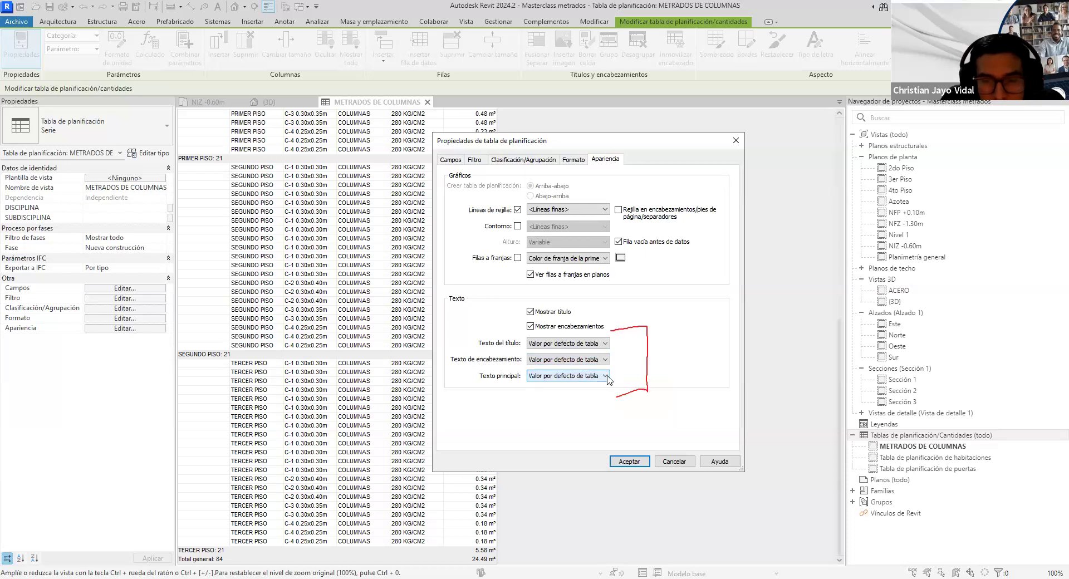
{"action": "left_click", "coordinate": [607, 376]}
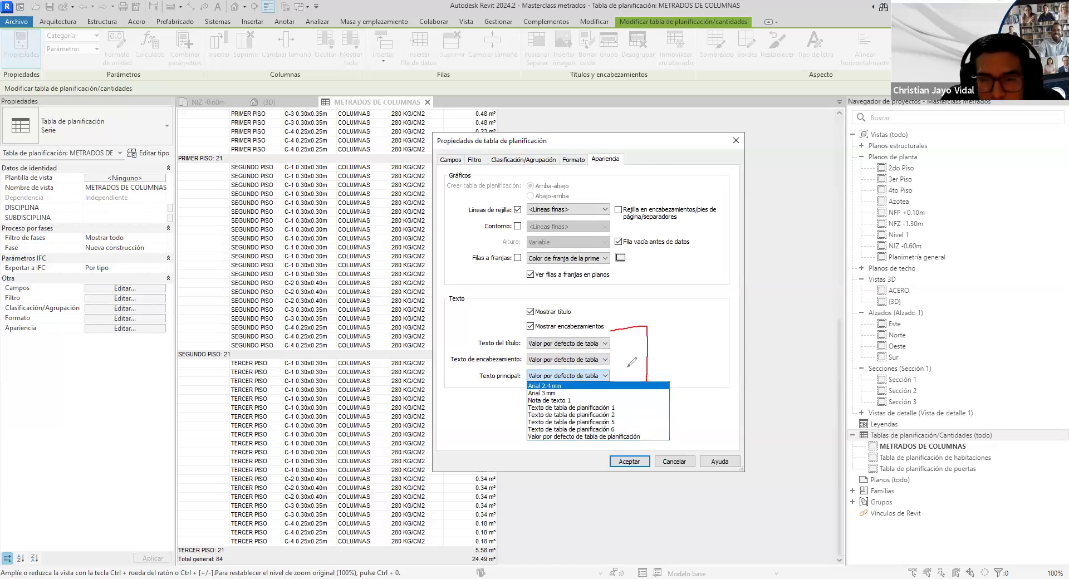
{"action": "left_click", "coordinate": [653, 381]}
{"action": "left_click_drag", "start_coordinate": [623, 377], "coordinate": [658, 383]}
{"action": "mouse_move", "coordinate": [675, 370]}
{"action": "left_mouse_down"}
{"action": "mouse_move", "coordinate": [713, 373]}
{"action": "mouse_move", "coordinate": [735, 396]}
{"action": "left_mouse_up"}
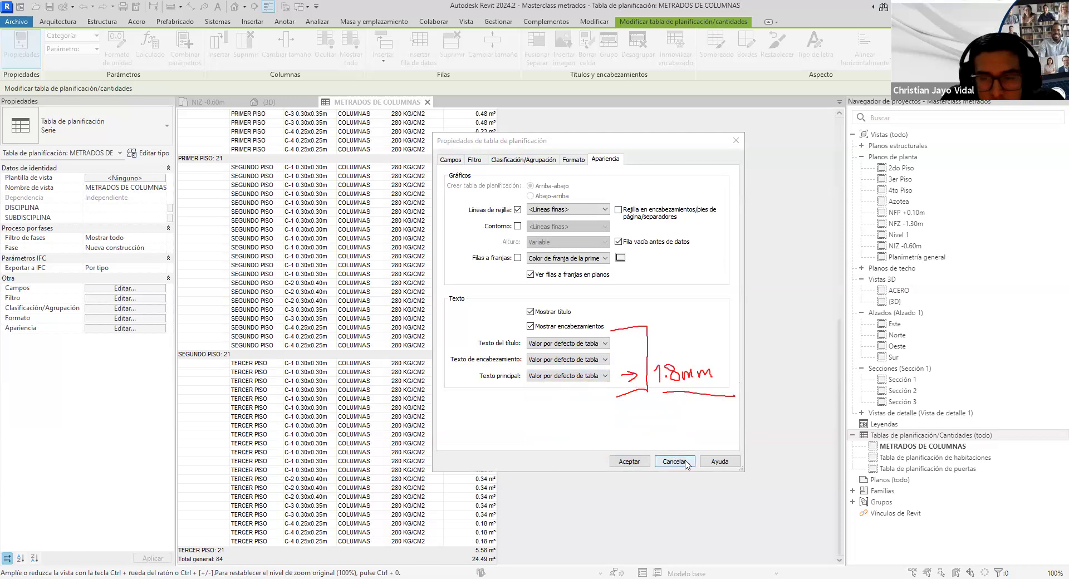
{"action": "key", "text": "Escape"}
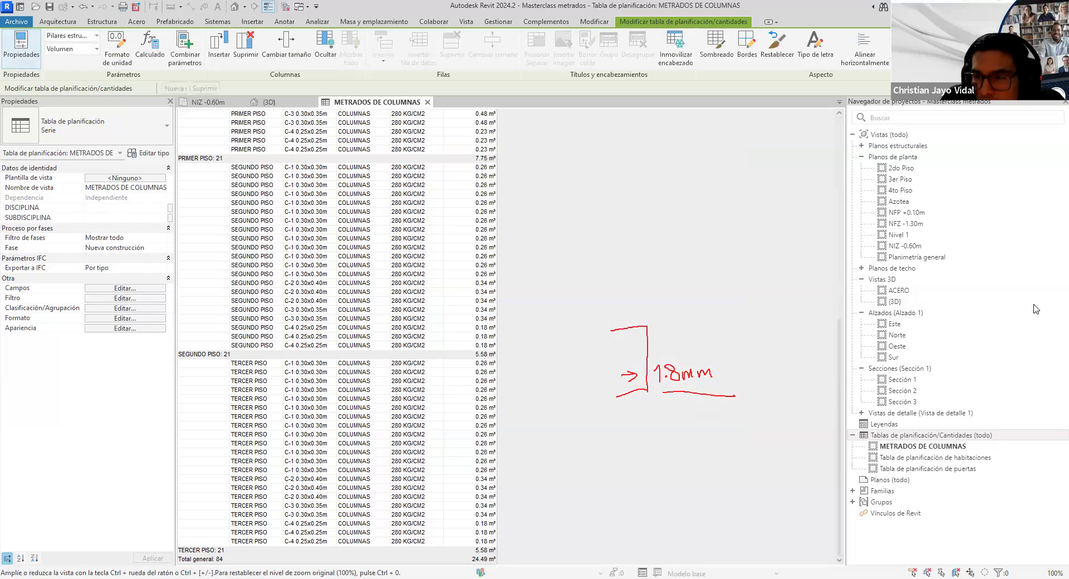
Create a new sheet using the A0 métrico title block
{"action": "scroll", "coordinate": [628, 248], "scroll_direction": "up", "scroll_amount": 10}
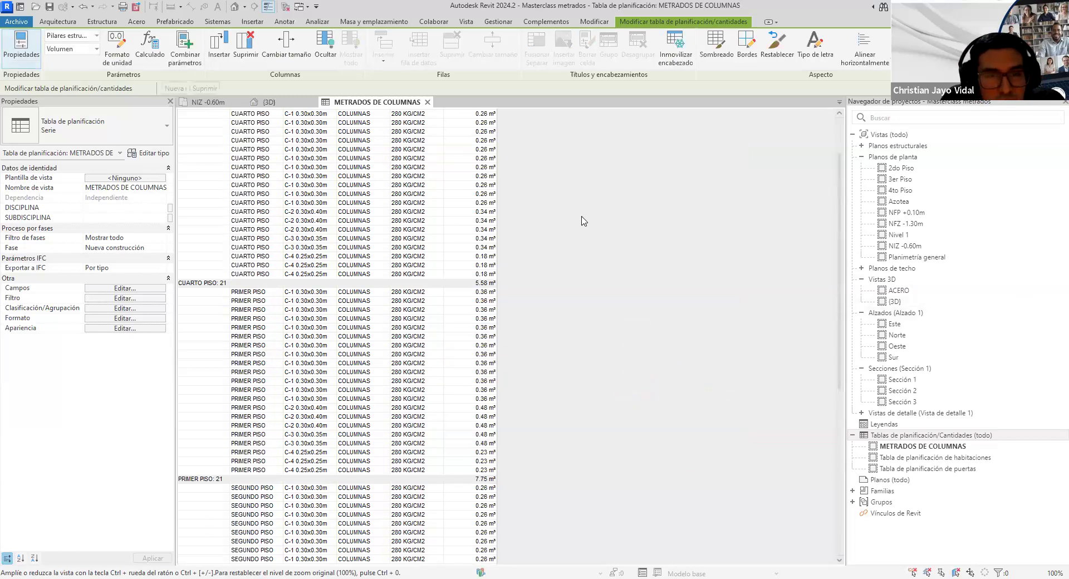
{"action": "scroll", "coordinate": [584, 221], "scroll_direction": "down", "scroll_amount": 10}
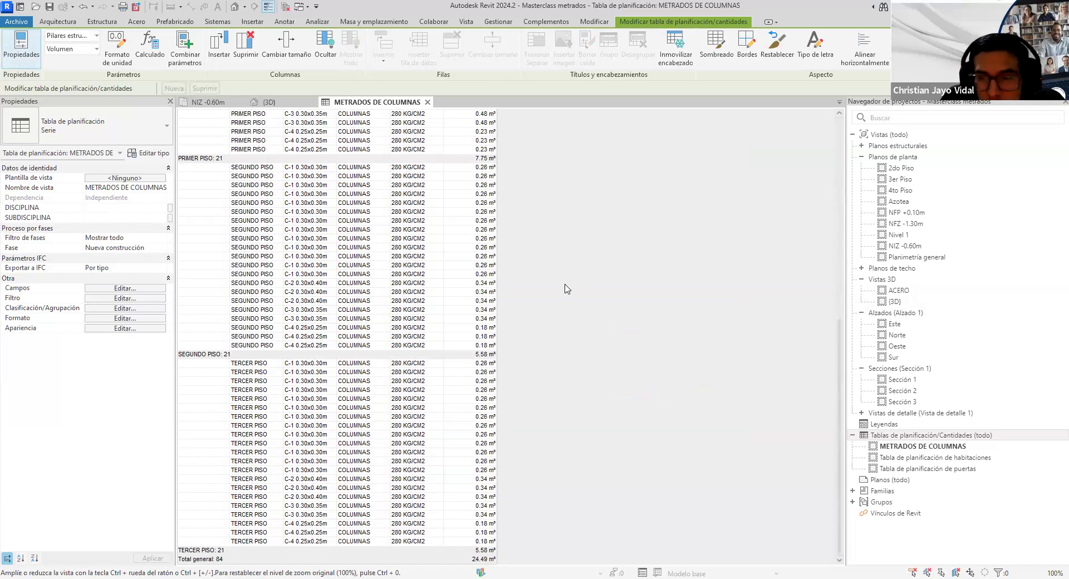
{"action": "left_click", "coordinate": [882, 482]}
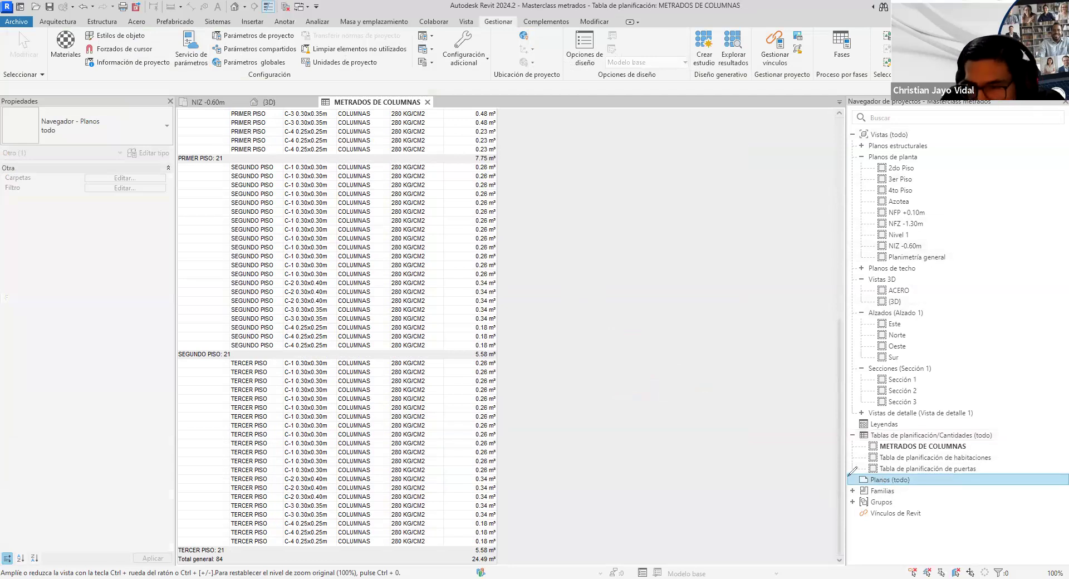
{"action": "mouse_move", "coordinate": [850, 480]}
{"action": "left_mouse_down"}
{"action": "mouse_move", "coordinate": [754, 483]}
{"action": "mouse_move", "coordinate": [852, 479]}
{"action": "mouse_move", "coordinate": [835, 492]}
{"action": "left_mouse_up"}
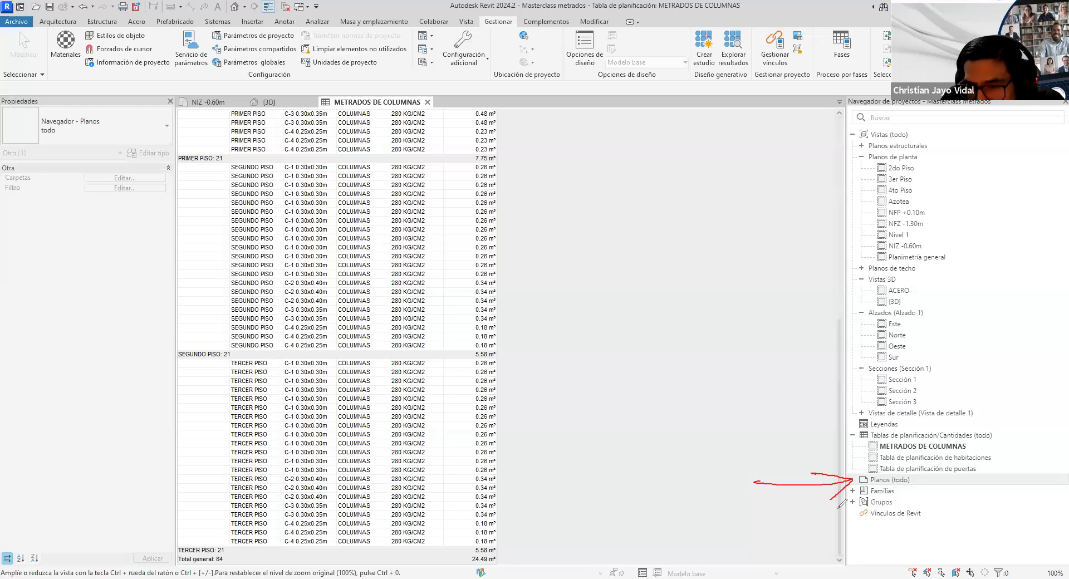
{"action": "left_click_drag", "start_coordinate": [861, 485], "coordinate": [914, 484]}
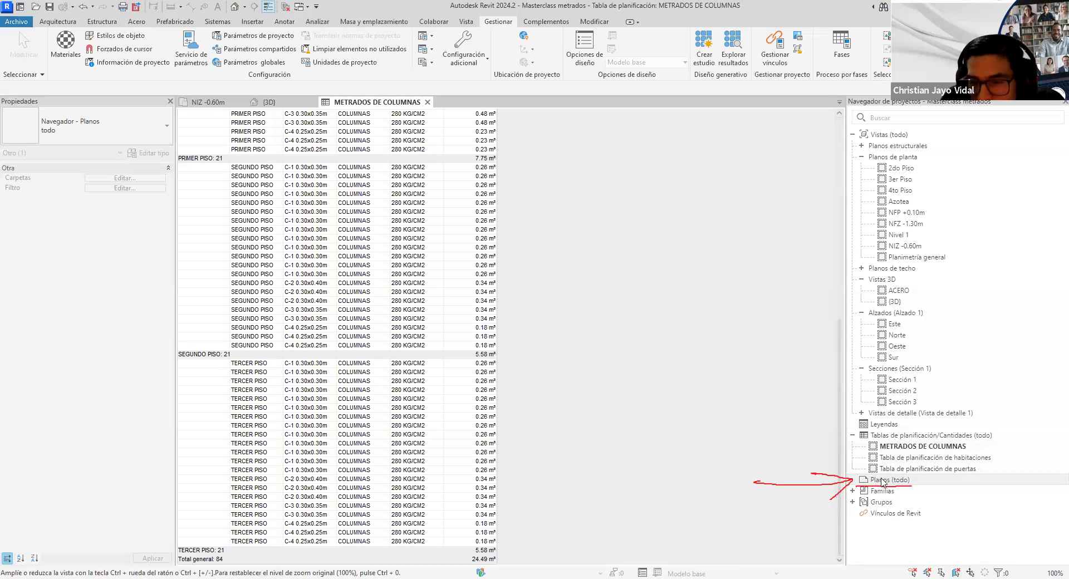
{"action": "right_click", "coordinate": [883, 482]}
{"action": "left_click", "coordinate": [887, 488]}
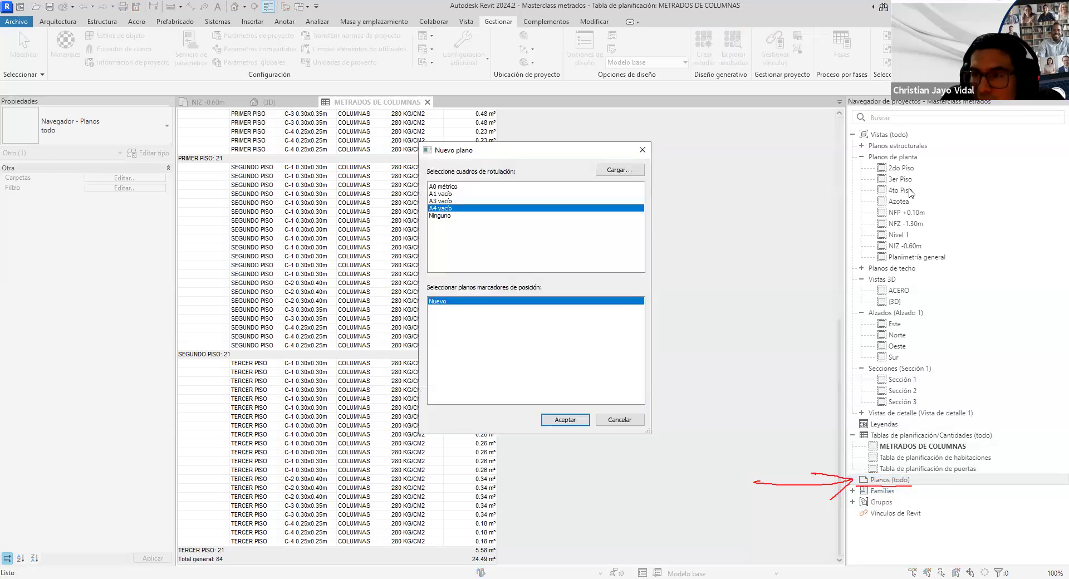
{"action": "mouse_move", "coordinate": [458, 181]}
{"action": "left_mouse_down"}
{"action": "mouse_move", "coordinate": [471, 184]}
{"action": "mouse_move", "coordinate": [471, 203]}
{"action": "mouse_move", "coordinate": [455, 221]}
{"action": "left_mouse_up"}
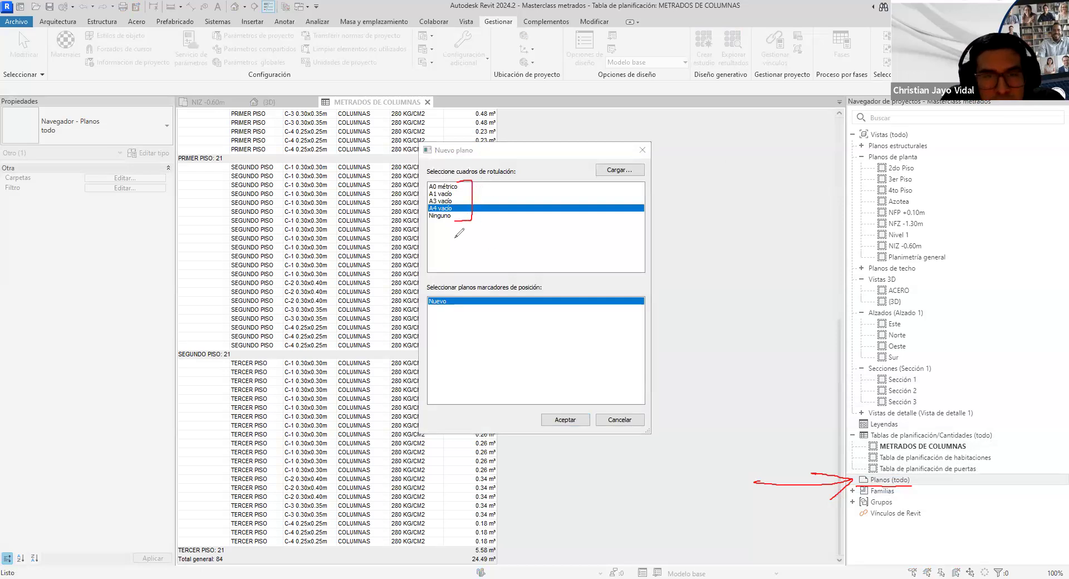
{"action": "mouse_move", "coordinate": [430, 234]}
{"action": "left_mouse_down"}
{"action": "mouse_move", "coordinate": [477, 235]}
{"action": "mouse_move", "coordinate": [458, 235]}
{"action": "mouse_move", "coordinate": [472, 221]}
{"action": "mouse_move", "coordinate": [431, 231]}
{"action": "left_mouse_up"}
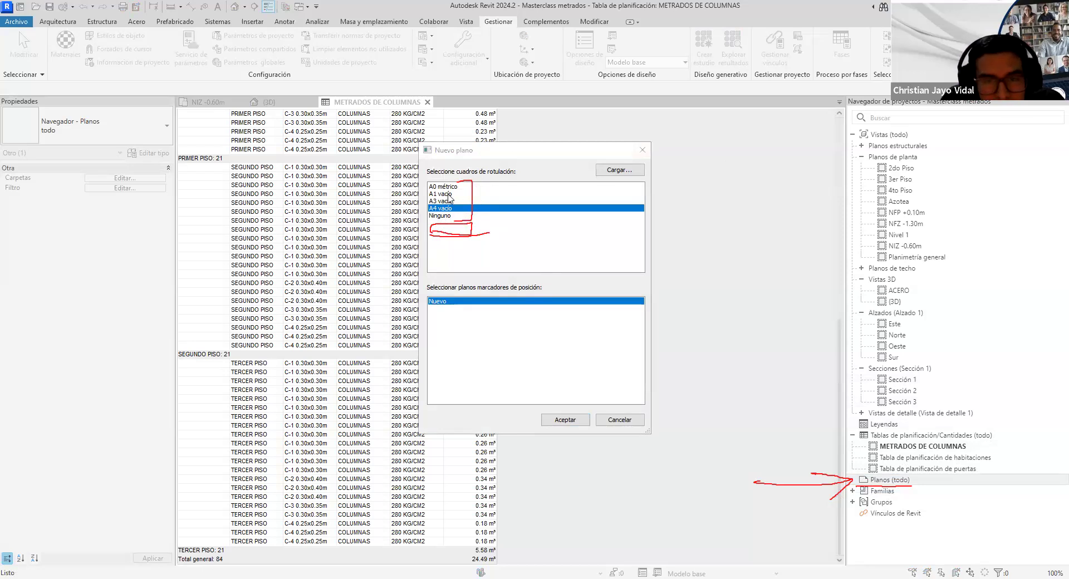
{"action": "left_click", "coordinate": [448, 194]}
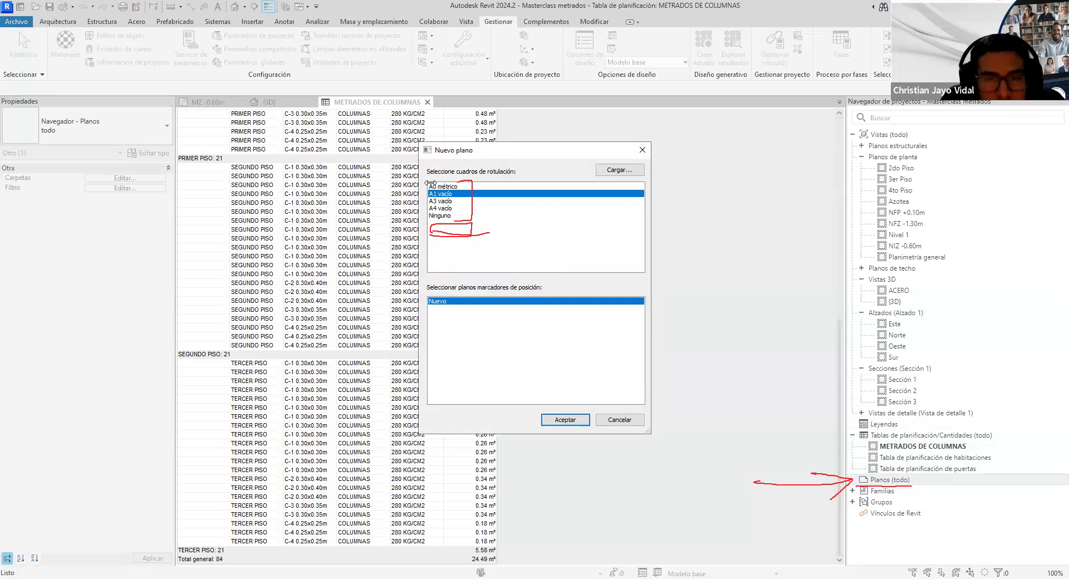
{"action": "left_click", "coordinate": [440, 186]}
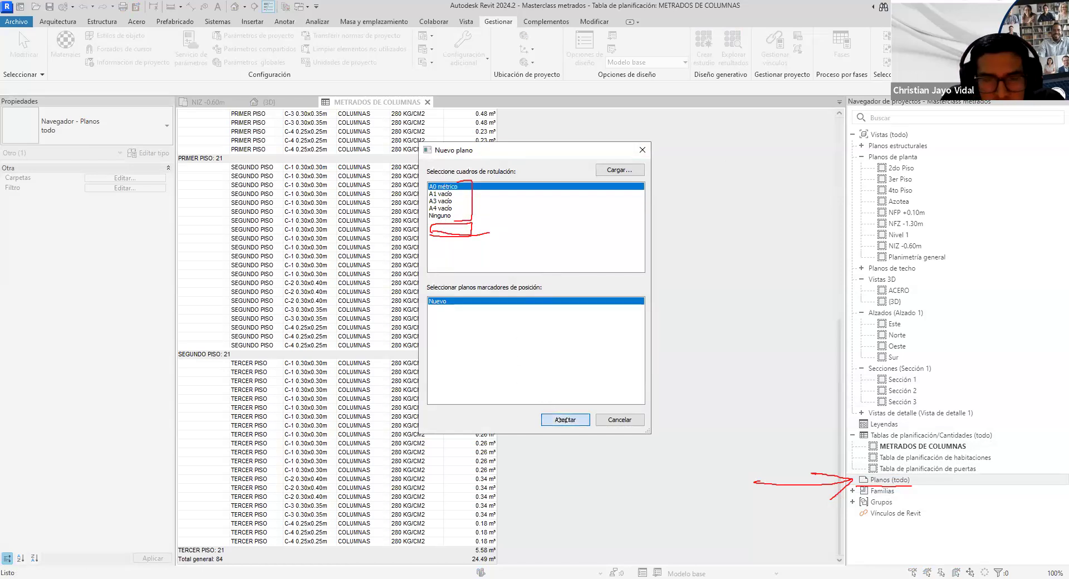
{"action": "left_click", "coordinate": [564, 419]}
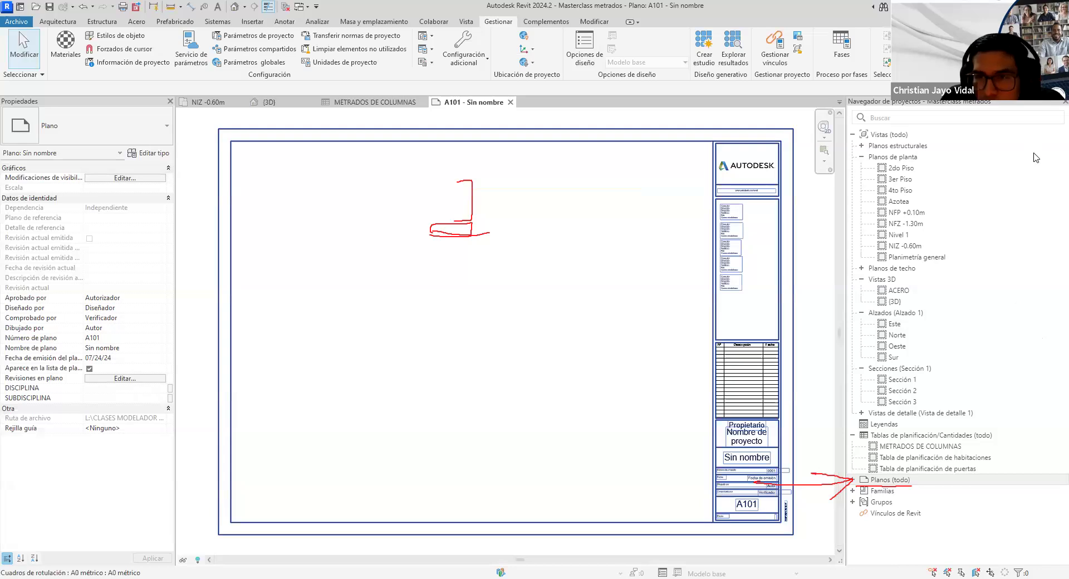
{"action": "mouse_move", "coordinate": [802, 137]}
{"action": "left_mouse_down"}
{"action": "mouse_move", "coordinate": [727, 520]}
{"action": "mouse_move", "coordinate": [828, 393]}
{"action": "mouse_move", "coordinate": [809, 143]}
{"action": "left_mouse_up"}
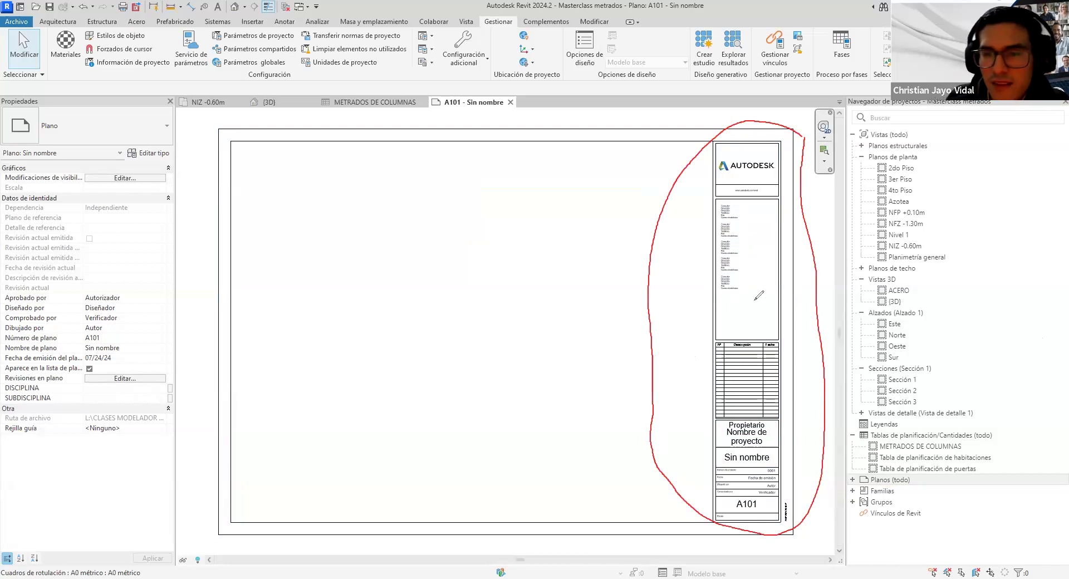
{"action": "left_click_drag", "start_coordinate": [739, 308], "coordinate": [759, 290]}
{"action": "mouse_move", "coordinate": [784, 472]}
{"action": "left_mouse_down"}
{"action": "mouse_move", "coordinate": [250, 477]}
{"action": "mouse_move", "coordinate": [225, 514]}
{"action": "left_mouse_up"}
{"action": "mouse_move", "coordinate": [639, 471]}
{"action": "left_mouse_down"}
{"action": "mouse_move", "coordinate": [638, 480]}
{"action": "mouse_move", "coordinate": [733, 480]}
{"action": "mouse_move", "coordinate": [751, 504]}
{"action": "mouse_move", "coordinate": [775, 486]}
{"action": "left_mouse_up"}
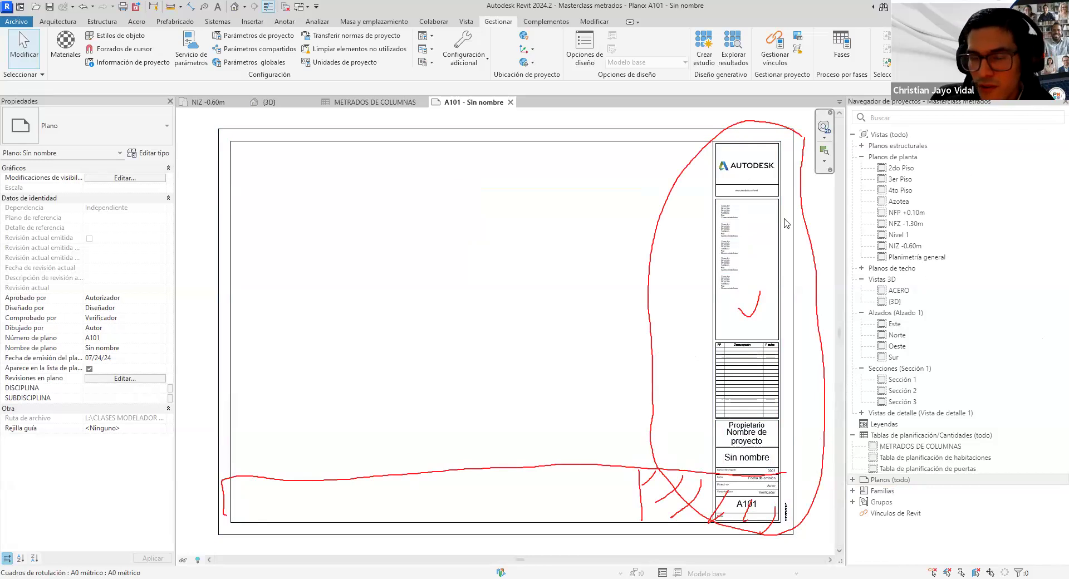
{"action": "key", "text": "Escape"}
Open the sheet's A0 métrico title block family for editing and select its logo image
{"action": "left_click", "coordinate": [665, 146]}
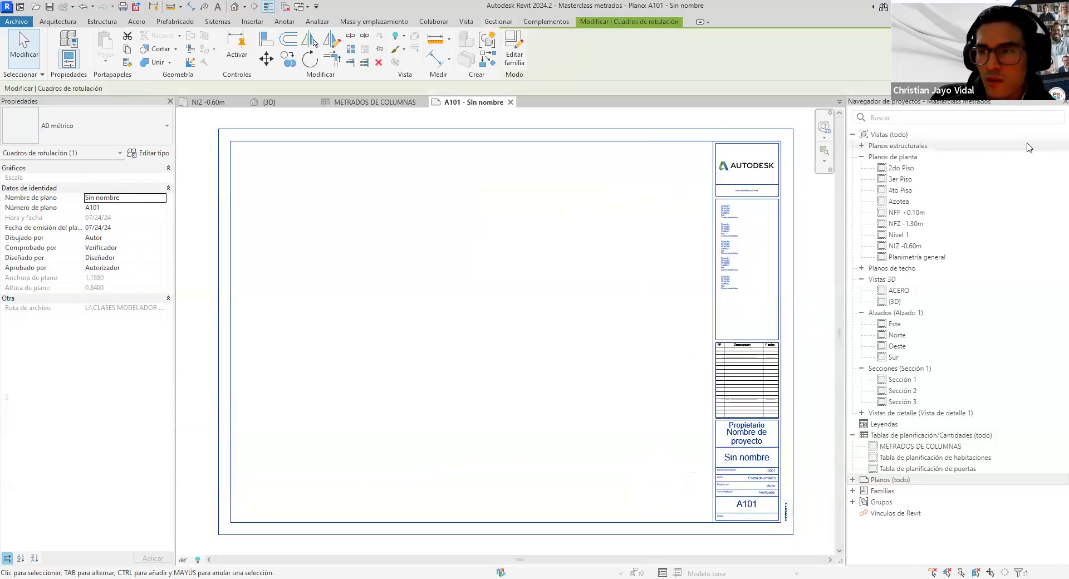
{"action": "left_click_drag", "start_coordinate": [516, 23], "coordinate": [508, 65]}
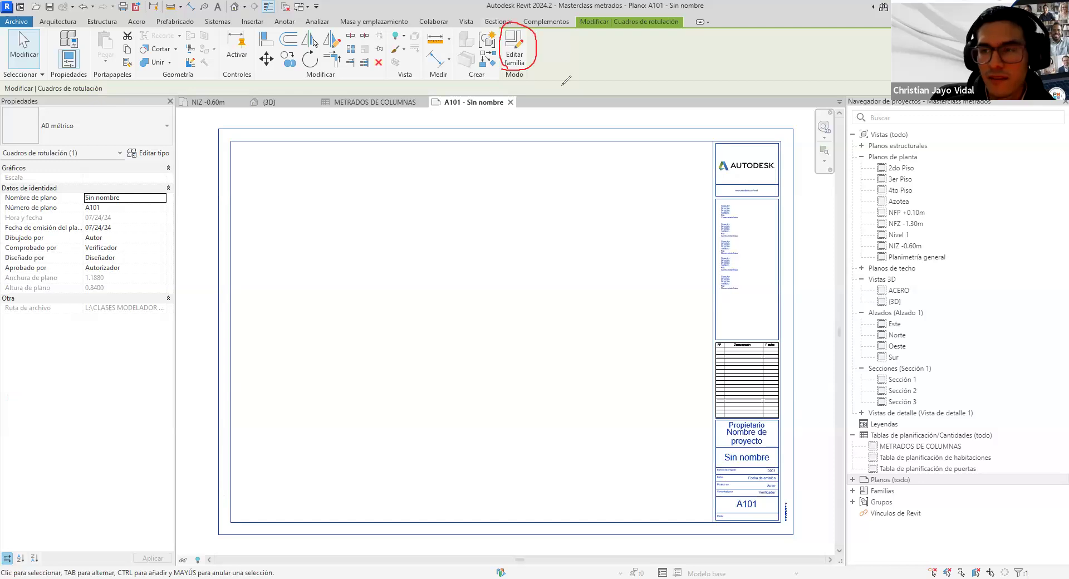
{"action": "left_click", "coordinate": [515, 49]}
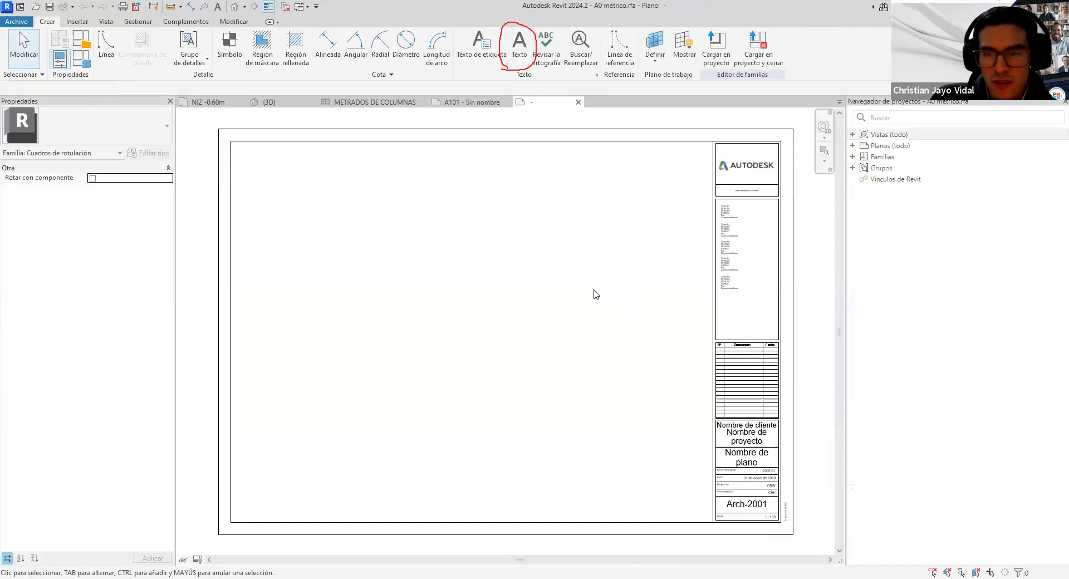
{"action": "left_click", "coordinate": [738, 232]}
{"action": "left_click", "coordinate": [743, 165]}
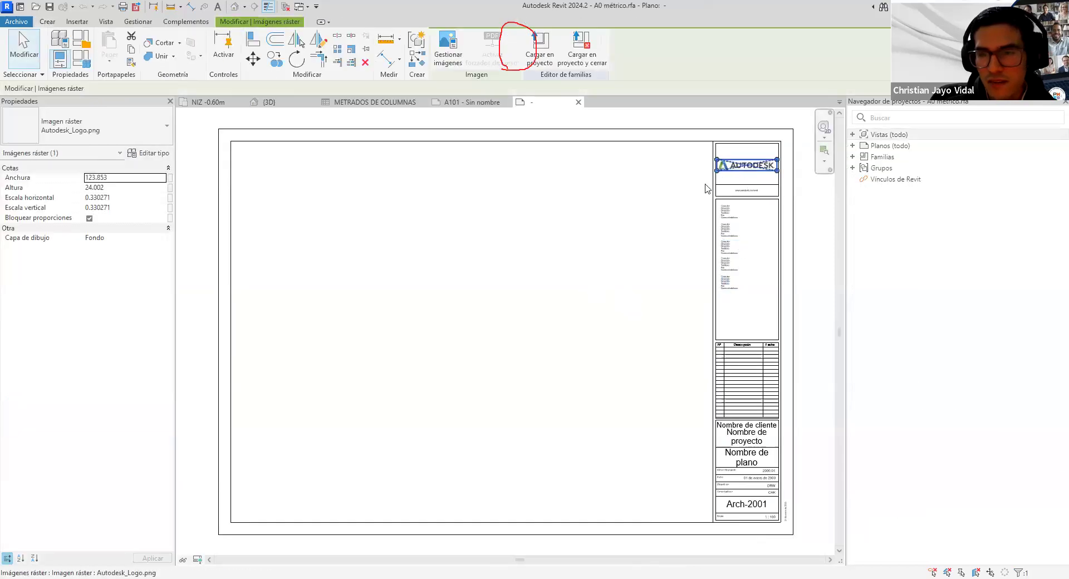
{"action": "scroll", "coordinate": [596, 136], "scroll_direction": "down", "scroll_amount": 1}
{"action": "left_click_drag", "start_coordinate": [609, 114], "coordinate": [573, 281]}
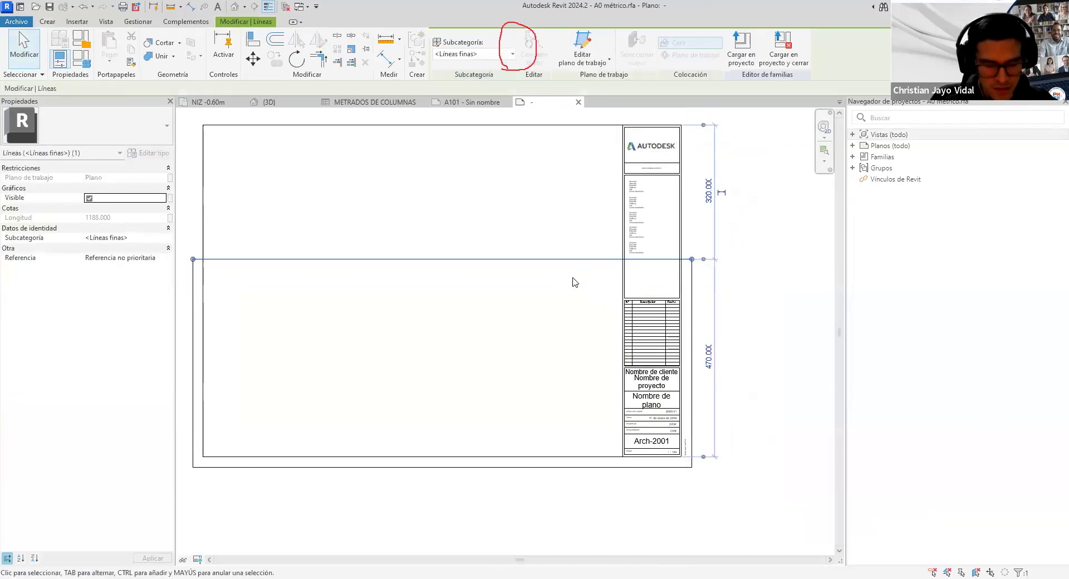
{"action": "key", "text": "ctrl+z"}
Delete the logo, labels and revision table from the title block, keeping its outer border, and close the family without saving
{"action": "scroll", "coordinate": [570, 316], "scroll_direction": "down", "scroll_amount": 1}
{"action": "left_click_drag", "start_coordinate": [576, 136], "coordinate": [684, 482]}
{"action": "scroll", "coordinate": [665, 393], "scroll_direction": "up", "scroll_amount": 1}
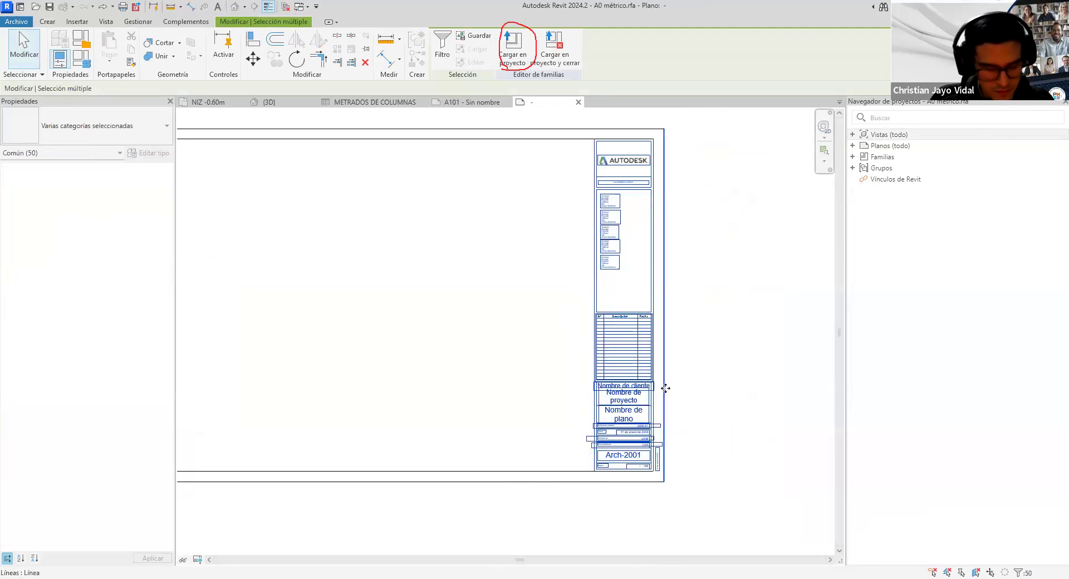
{"action": "left_click", "coordinate": [664, 305], "text": "shift"}
{"action": "scroll", "coordinate": [662, 304], "scroll_direction": "up", "scroll_amount": 1}
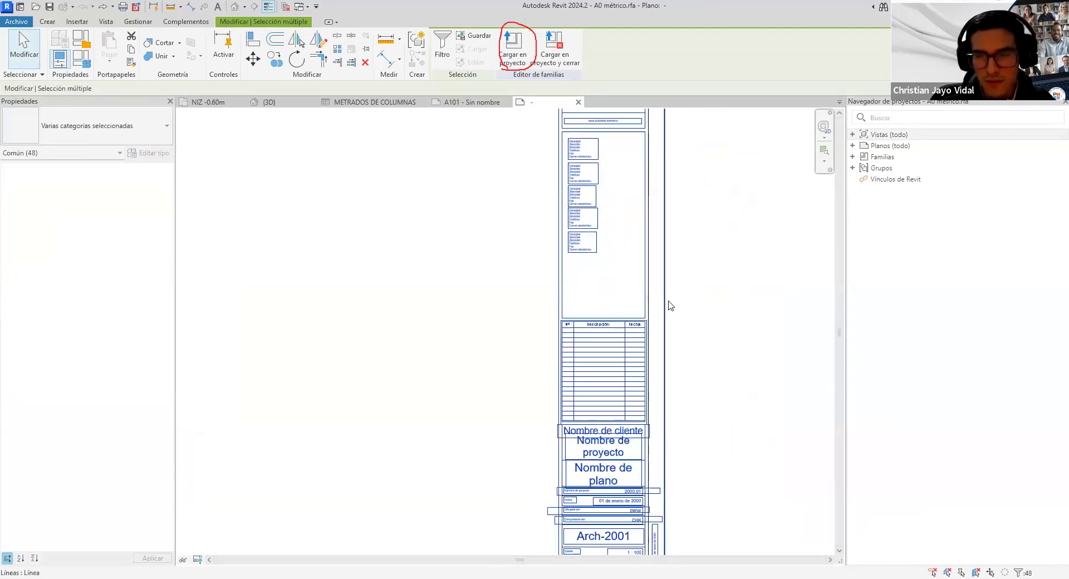
{"action": "scroll", "coordinate": [671, 304], "scroll_direction": "down", "scroll_amount": 1}
{"action": "key", "text": "Delete"}
{"action": "scroll", "coordinate": [664, 325], "scroll_direction": "down", "scroll_amount": 1}
{"action": "middle_click_drag", "start_coordinate": [575, 316], "coordinate": [625, 322]}
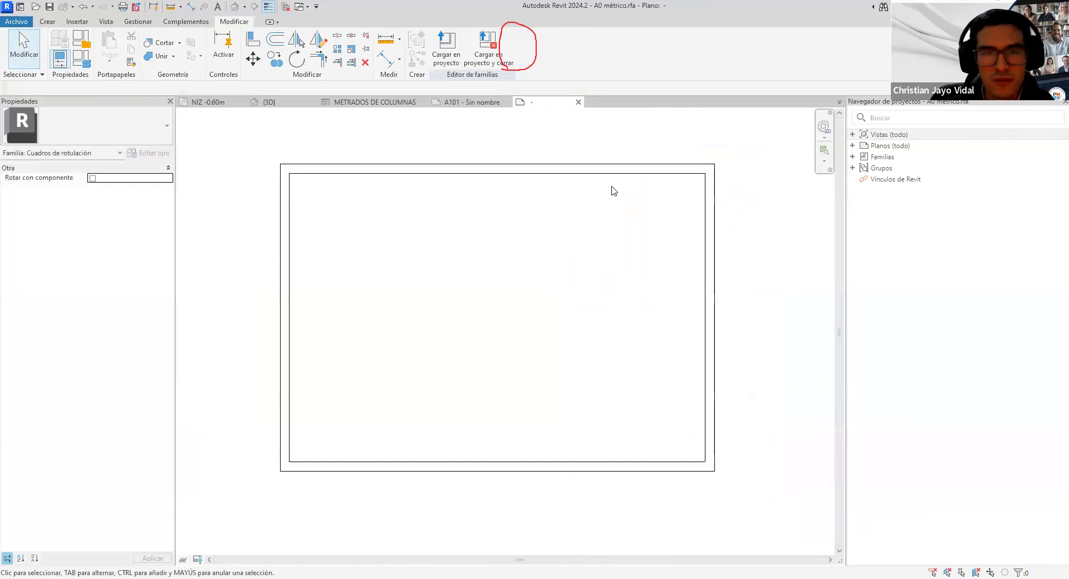
{"action": "left_click", "coordinate": [579, 103]}
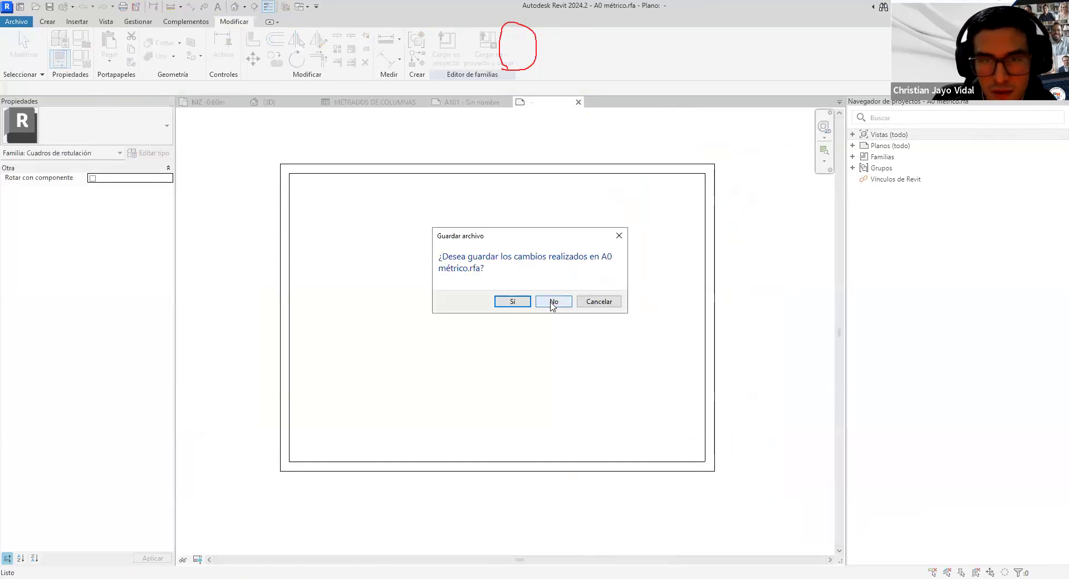
{"action": "left_click", "coordinate": [552, 305]}
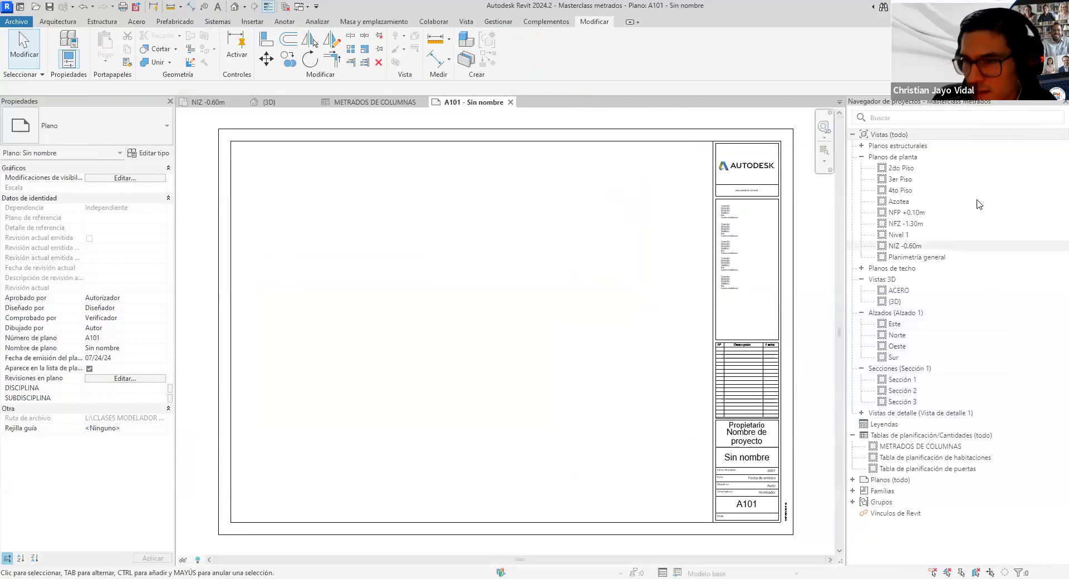
Place the METRADOS DE COLUMNAS schedule on sheet A101, just left of the centre of the drawing area
{"action": "mouse_move", "coordinate": [866, 436]}
{"action": "left_mouse_down"}
{"action": "mouse_move", "coordinate": [999, 440]}
{"action": "mouse_move", "coordinate": [852, 427]}
{"action": "mouse_move", "coordinate": [863, 434]}
{"action": "left_mouse_up"}
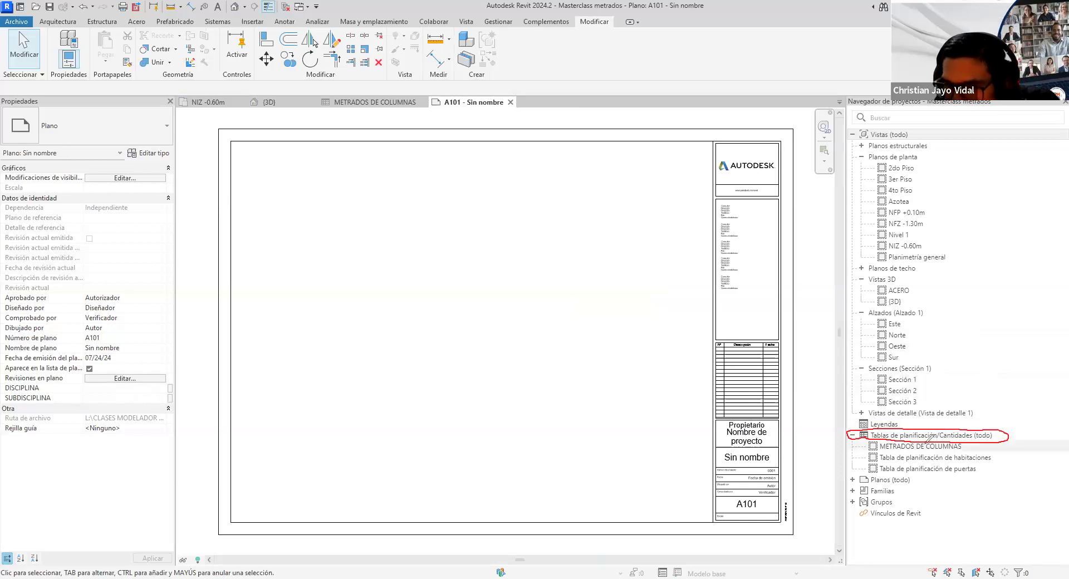
{"action": "left_click", "coordinate": [917, 444]}
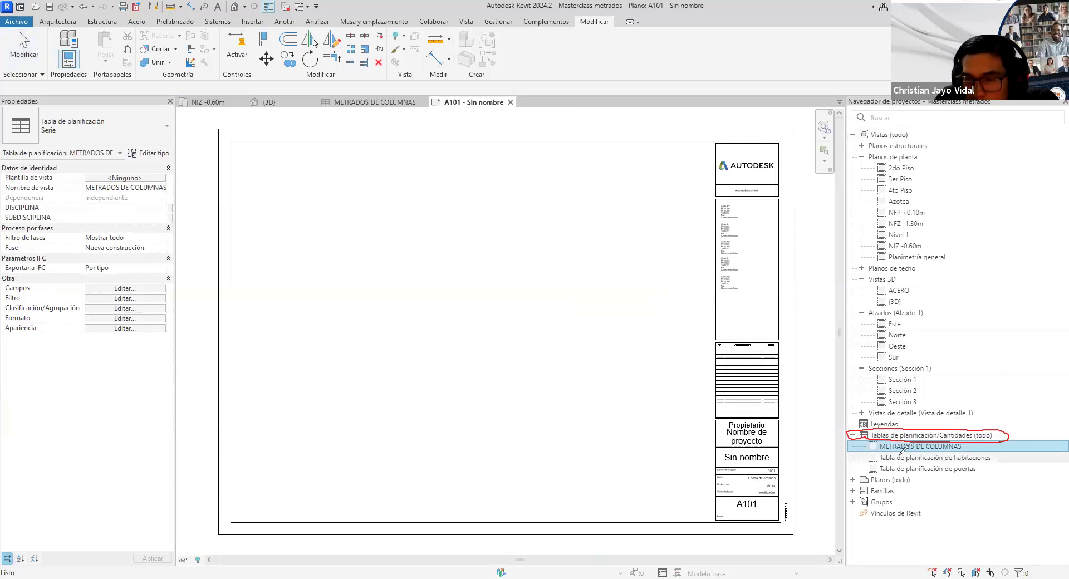
{"action": "left_click_drag", "start_coordinate": [909, 439], "coordinate": [469, 297]}
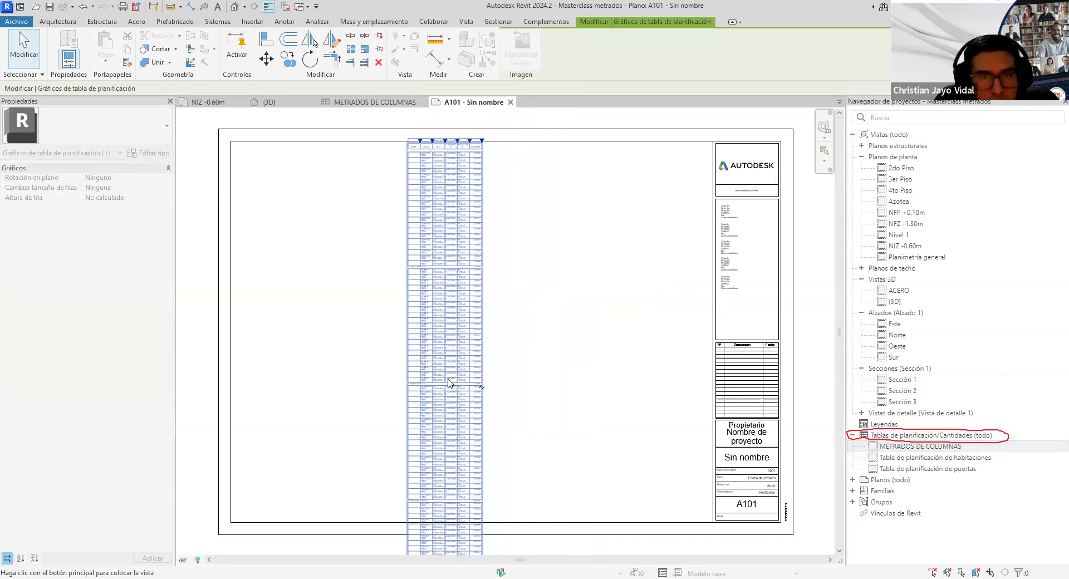
{"action": "left_click", "coordinate": [450, 394]}
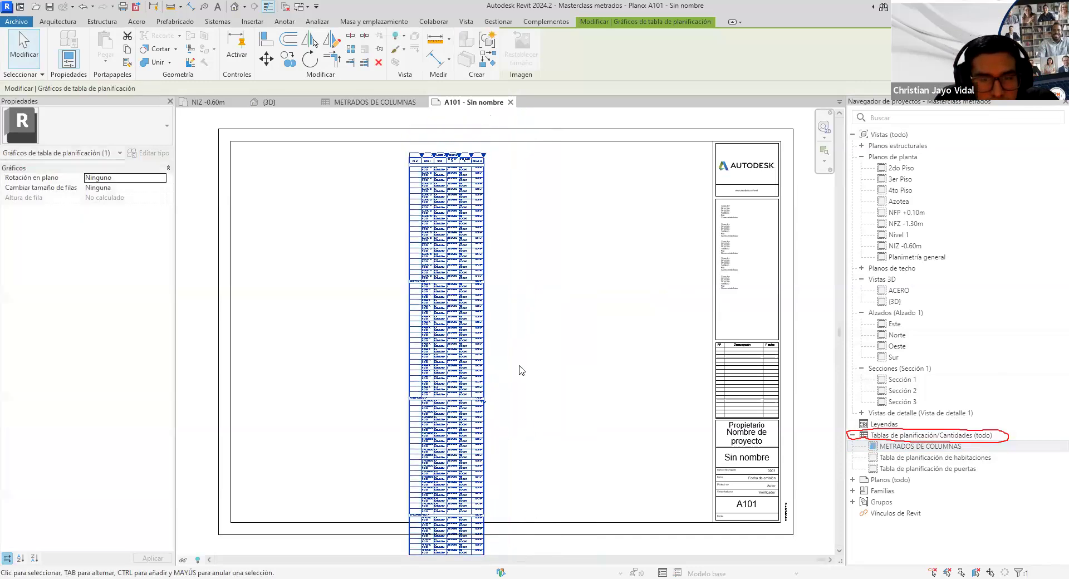
Try splitting the placed column schedule into two side-by-side segments, and undo the split
{"action": "scroll", "coordinate": [545, 372], "scroll_direction": "down", "scroll_amount": 2}
{"action": "left_click", "coordinate": [547, 370]}
{"action": "left_click", "coordinate": [496, 389]}
{"action": "left_click", "coordinate": [496, 389]}
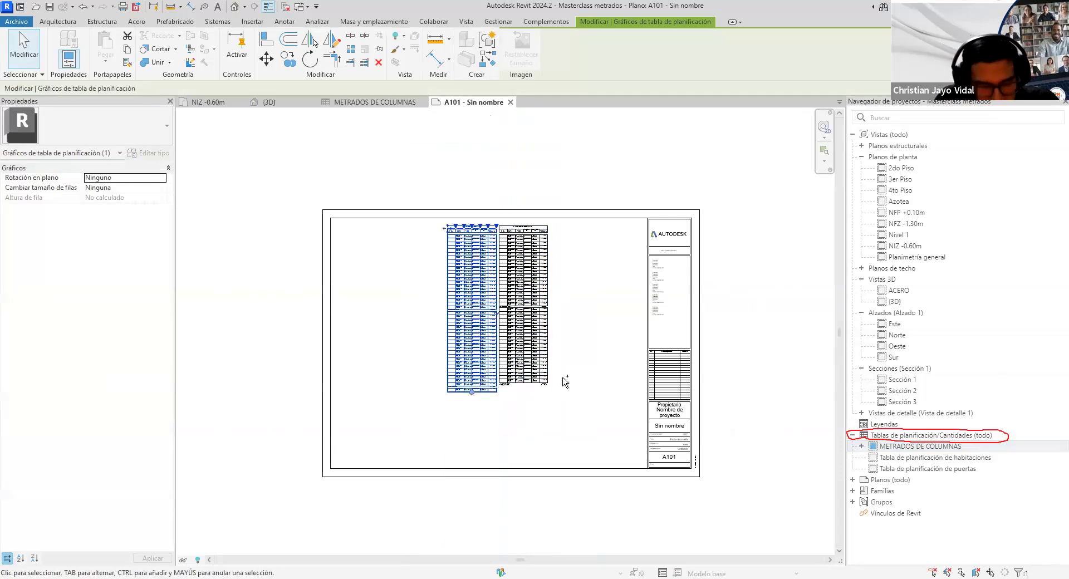
{"action": "key", "text": "ctrl+z"}
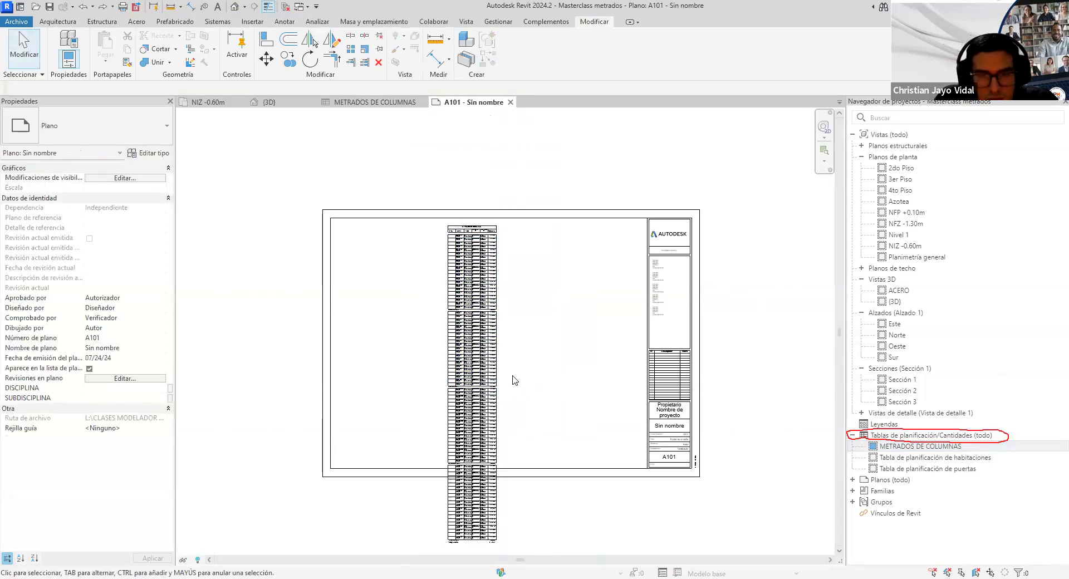
Examine the placed schedule's split mark on its outer edge and the rows running past the sheet's lower border
{"action": "scroll", "coordinate": [499, 404], "scroll_direction": "up", "scroll_amount": 2}
{"action": "left_click", "coordinate": [493, 402]}
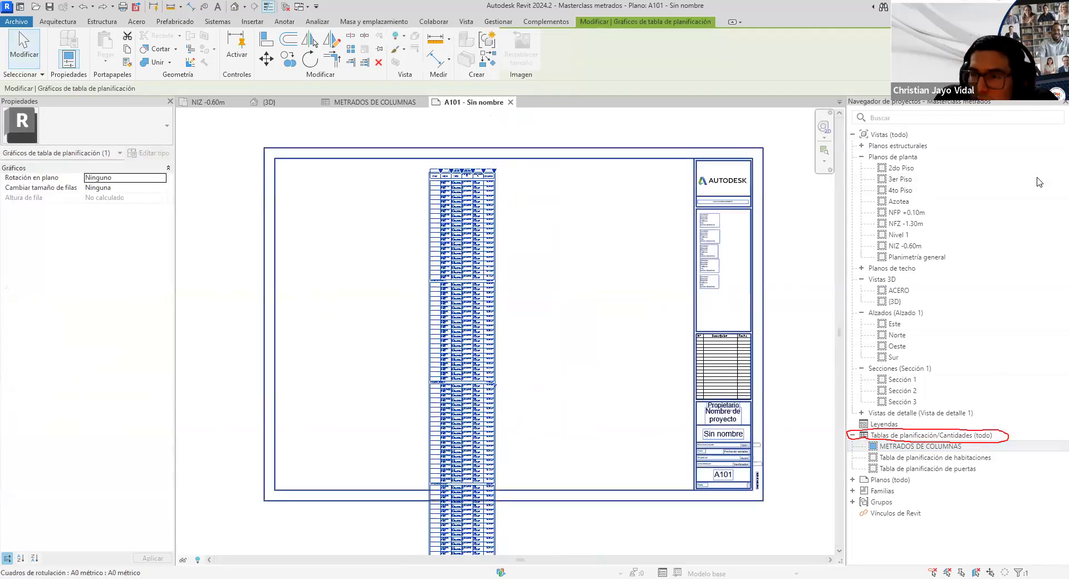
{"action": "scroll", "coordinate": [491, 392], "scroll_direction": "up", "scroll_amount": 5}
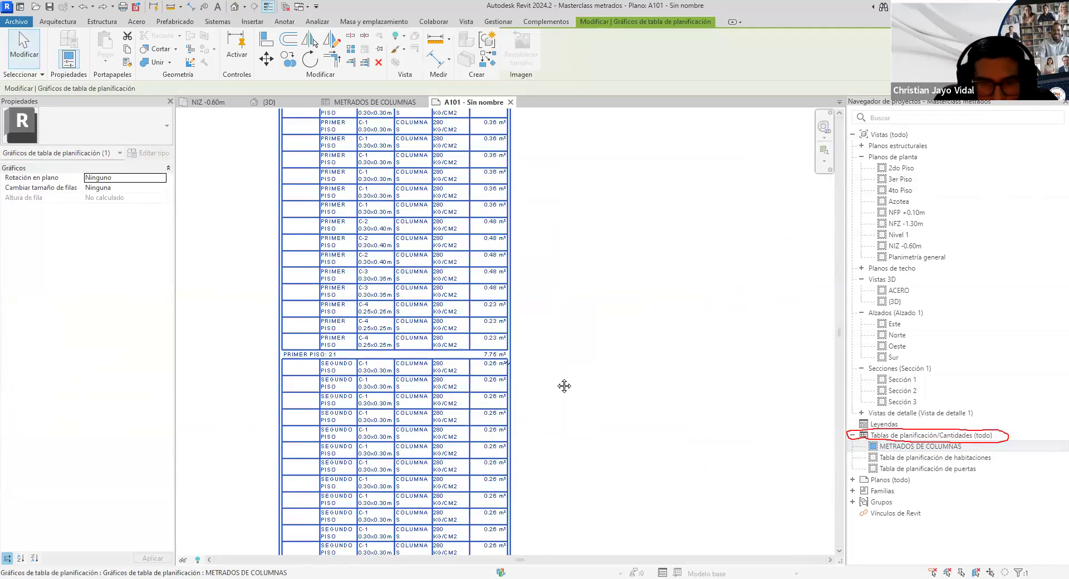
{"action": "left_click_drag", "start_coordinate": [564, 386], "coordinate": [581, 388]}
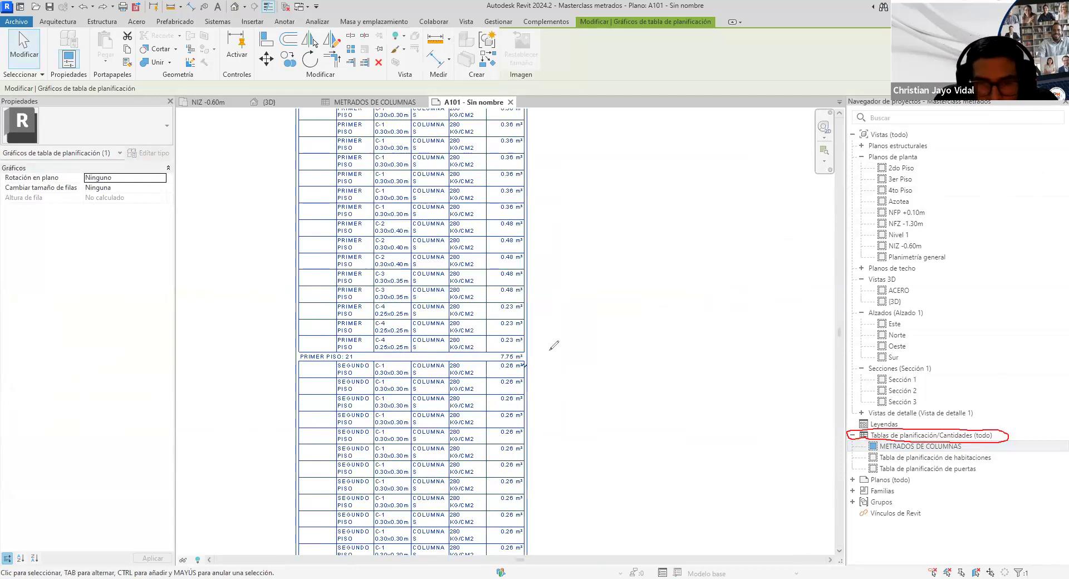
{"action": "left_click_drag", "start_coordinate": [542, 373], "coordinate": [546, 358]}
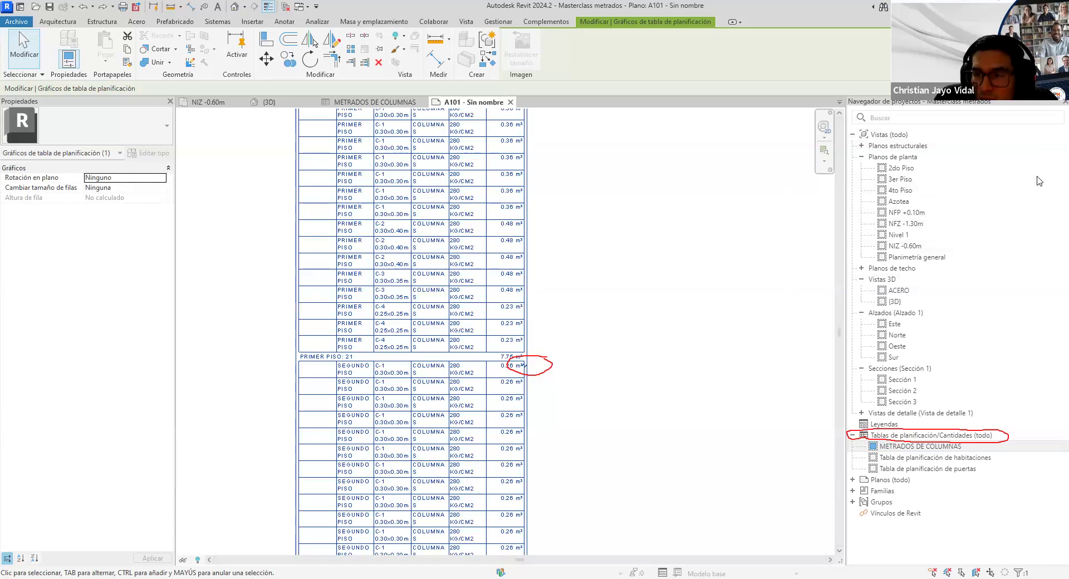
{"action": "scroll", "coordinate": [582, 318], "scroll_direction": "down", "scroll_amount": 5}
{"action": "scroll", "coordinate": [560, 316], "scroll_direction": "up", "scroll_amount": 2}
{"action": "left_click_drag", "start_coordinate": [493, 346], "coordinate": [430, 366]}
{"action": "scroll", "coordinate": [522, 359], "scroll_direction": "down", "scroll_amount": 1}
{"action": "left_click", "coordinate": [567, 361]}
{"action": "middle_click_drag", "start_coordinate": [432, 488], "coordinate": [418, 417]}
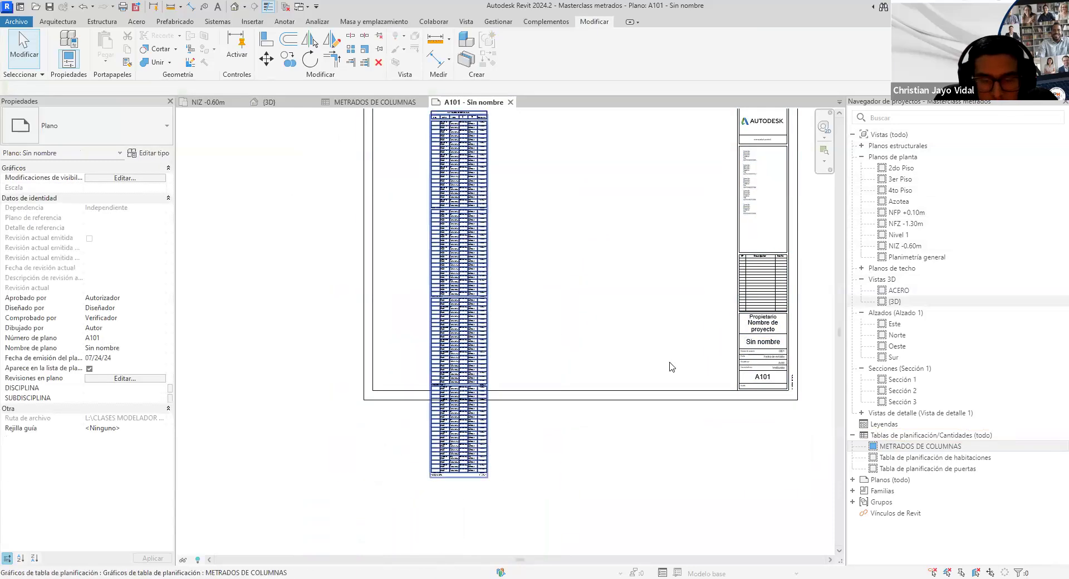
{"action": "mouse_move", "coordinate": [526, 403]}
{"action": "left_mouse_down"}
{"action": "mouse_move", "coordinate": [544, 421]}
{"action": "mouse_move", "coordinate": [525, 401]}
{"action": "left_mouse_up"}
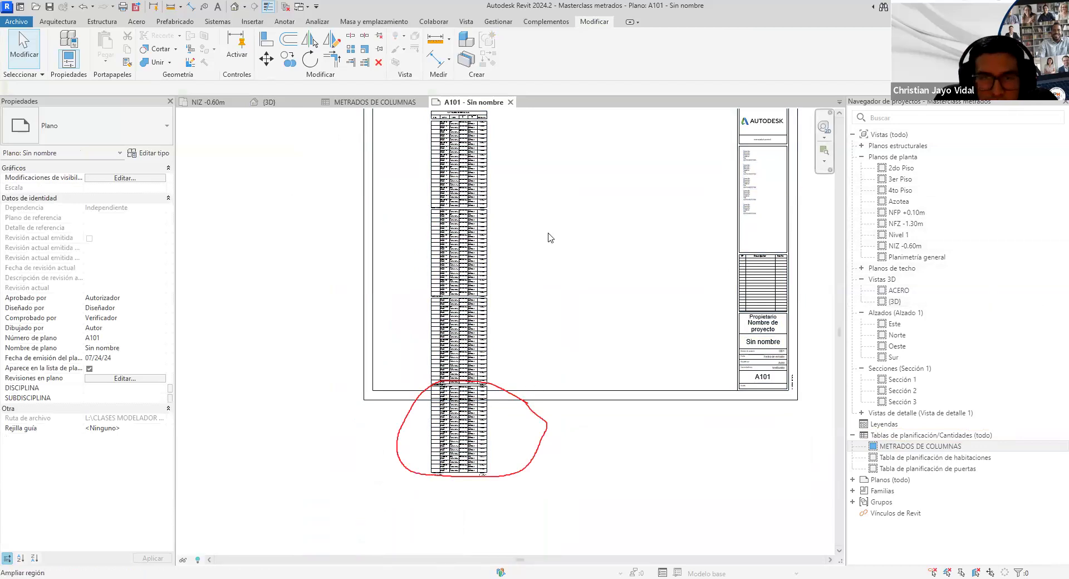
Split the column schedule on sheet A101 into two side-by-side segments
{"action": "left_click", "coordinate": [484, 279]}
{"action": "scroll", "coordinate": [482, 245], "scroll_direction": "up", "scroll_amount": 2}
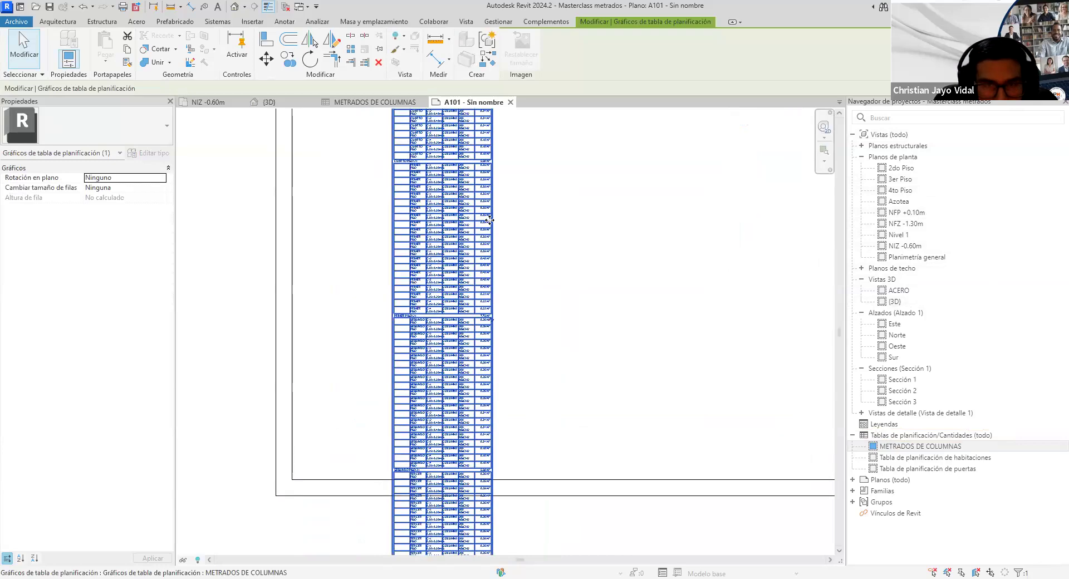
{"action": "scroll", "coordinate": [493, 321], "scroll_direction": "up", "scroll_amount": 5}
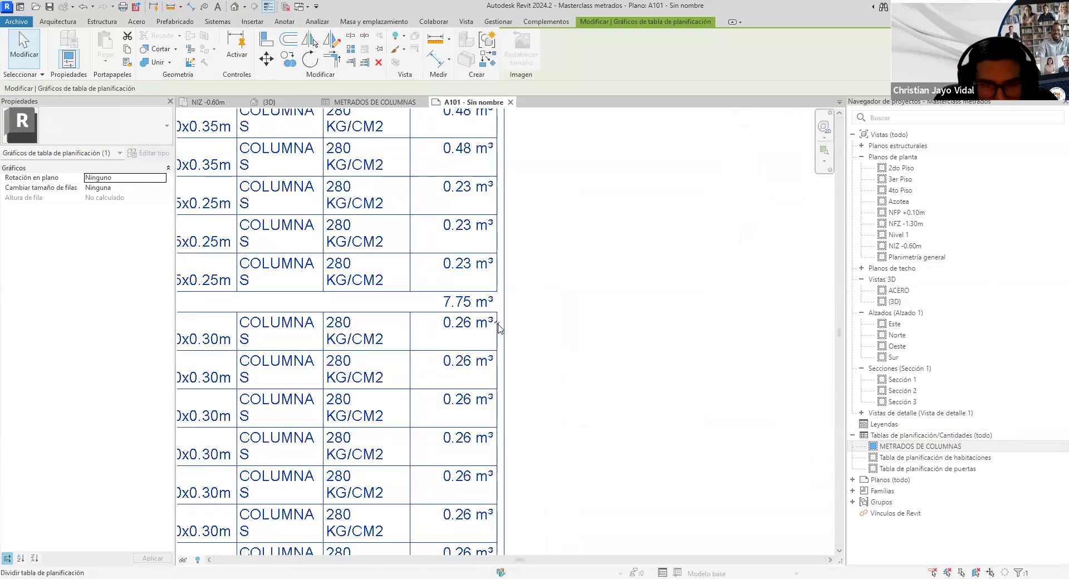
{"action": "scroll", "coordinate": [497, 327], "scroll_direction": "down", "scroll_amount": 8}
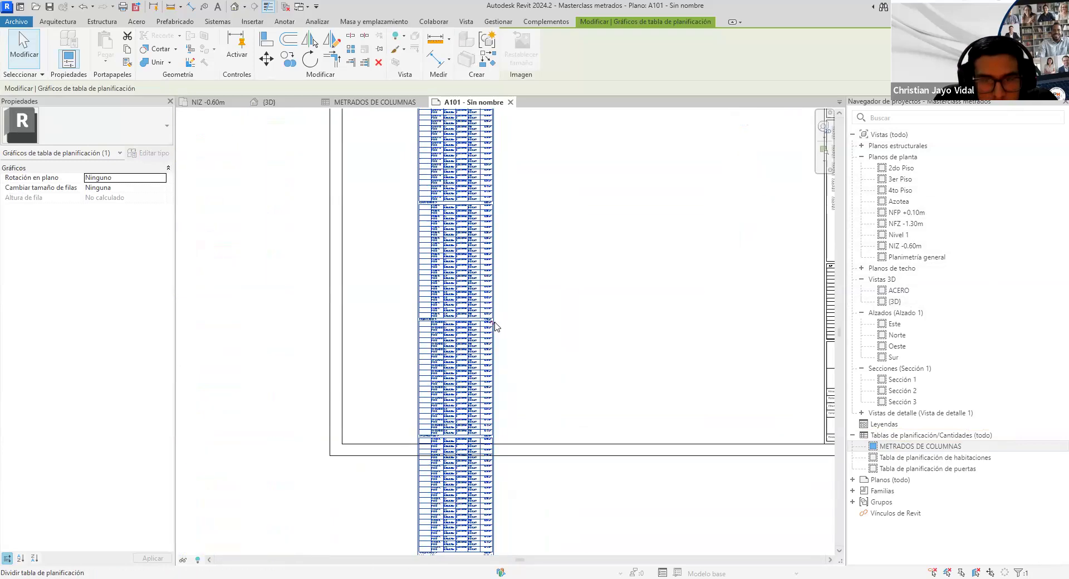
{"action": "middle_click_drag", "start_coordinate": [492, 377], "coordinate": [486, 367]}
{"action": "left_click", "coordinate": [484, 369]}
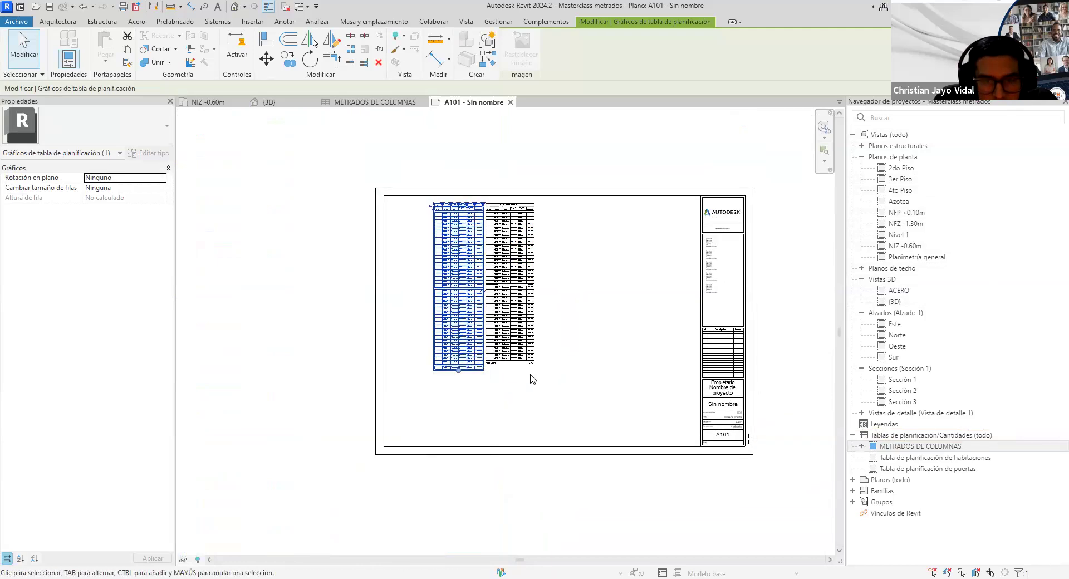
Move both schedule segments towards the sheet's left border, side by side with a small gap between them
{"action": "left_click", "coordinate": [571, 274]}
{"action": "left_click", "coordinate": [511, 271]}
{"action": "left_click_drag", "start_coordinate": [467, 271], "coordinate": [428, 291]}
{"action": "left_click_drag", "start_coordinate": [507, 257], "coordinate": [467, 262]}
{"action": "left_click", "coordinate": [581, 300]}
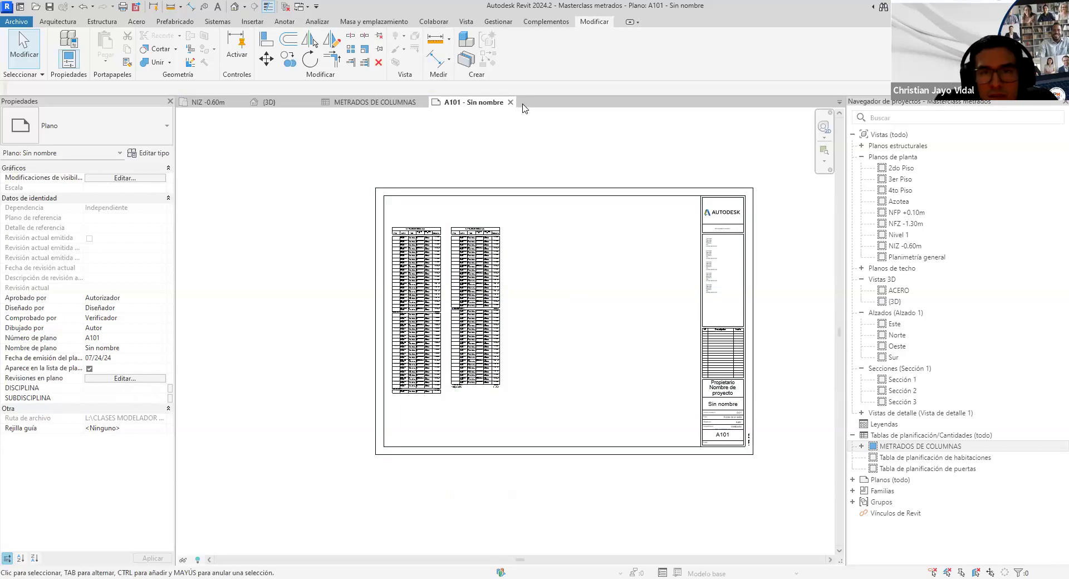
Close the METRADOS DE COLUMNAS schedule view and sheet A101, returning to the 3D view
{"action": "left_click", "coordinate": [363, 103]}
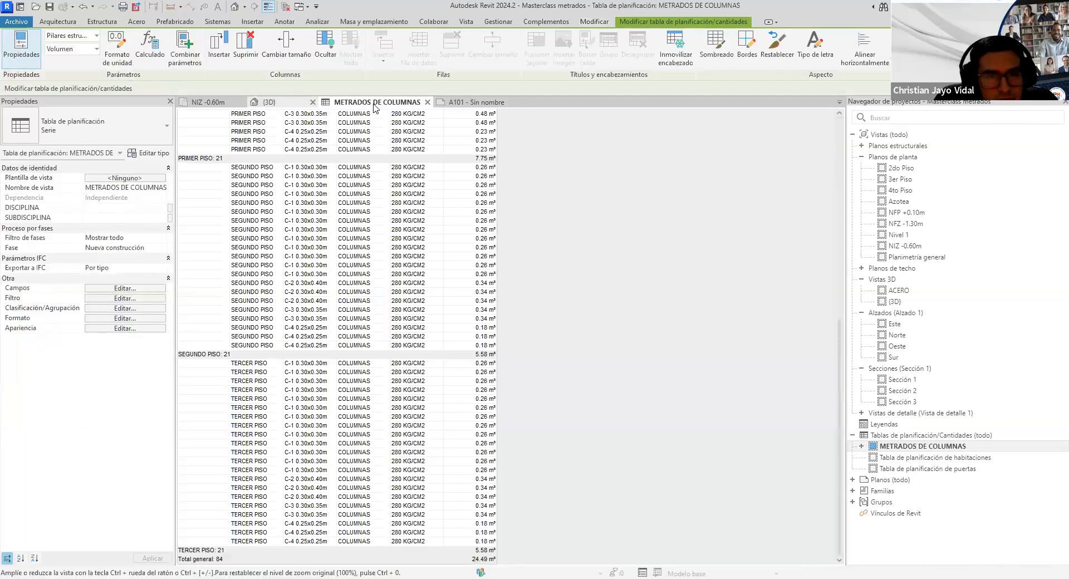
{"action": "left_click", "coordinate": [427, 102]}
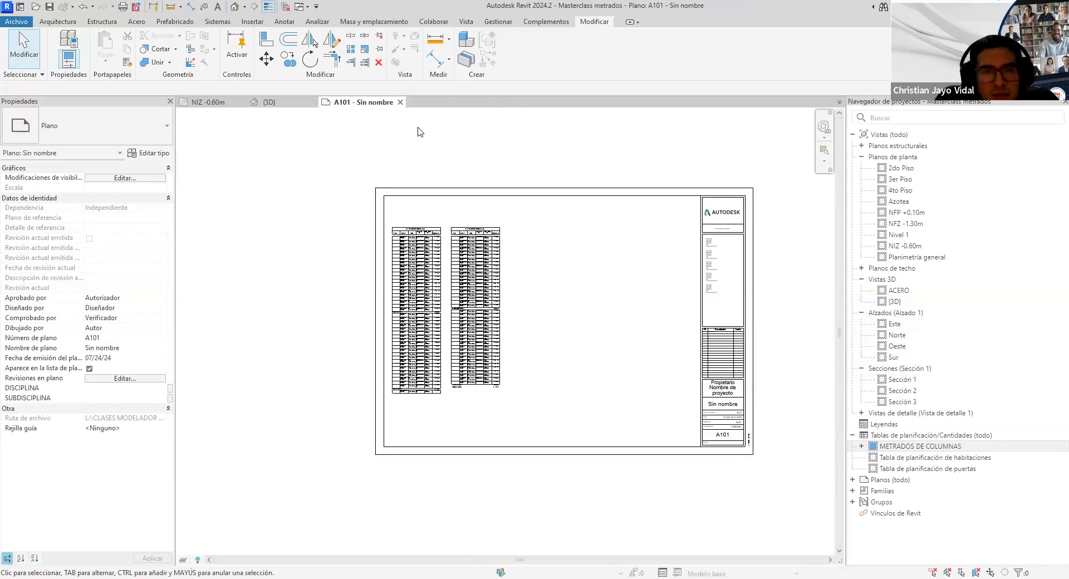
{"action": "left_click", "coordinate": [399, 103]}
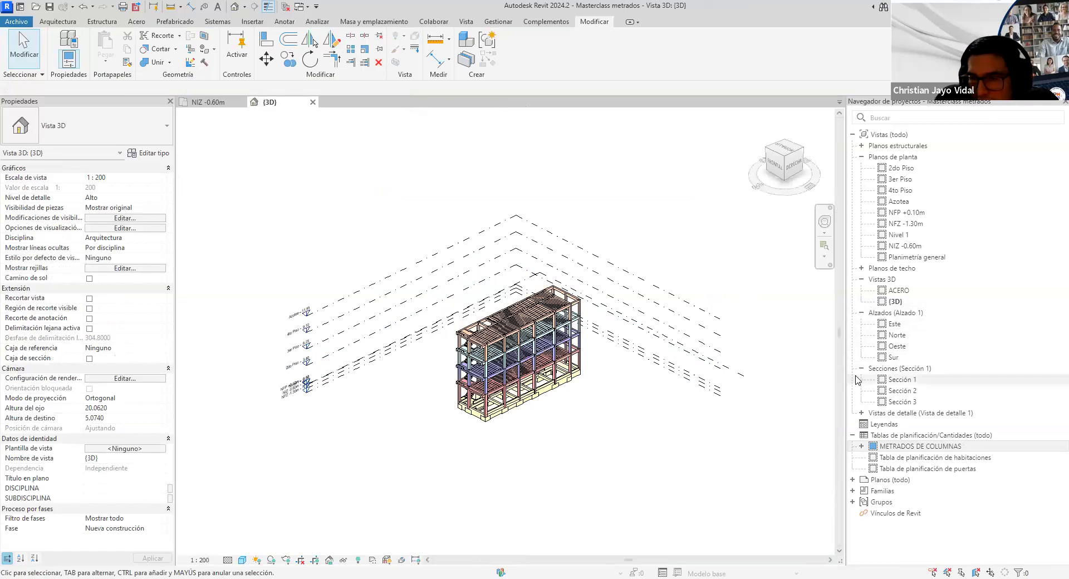
Create a new schedule for the Armadura estructural category named METRADO DE ACERO DE REFUERZO
{"action": "left_click", "coordinate": [914, 444]}
{"action": "right_click", "coordinate": [913, 438]}
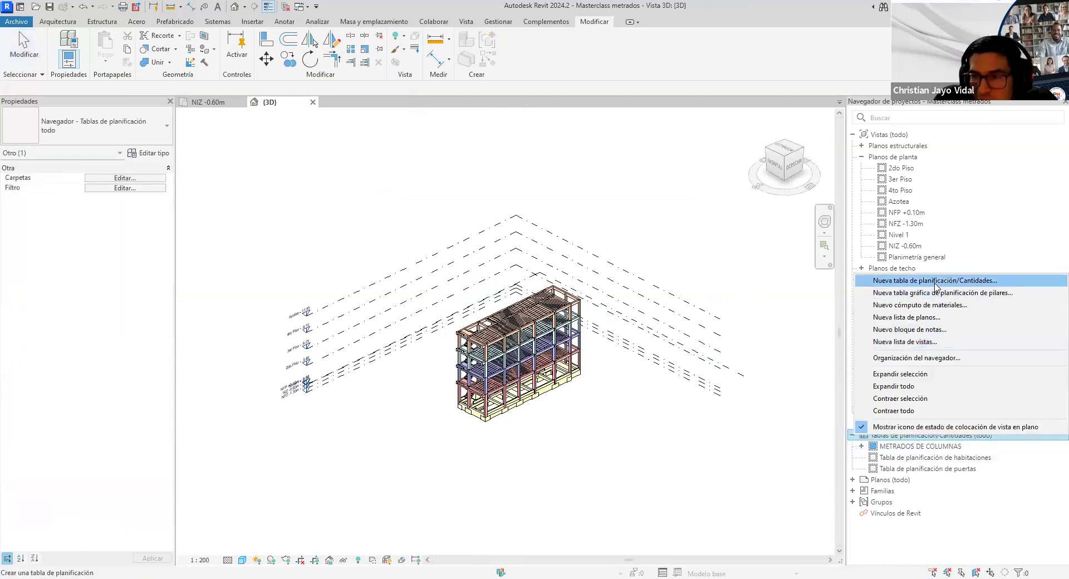
{"action": "left_click", "coordinate": [936, 282]}
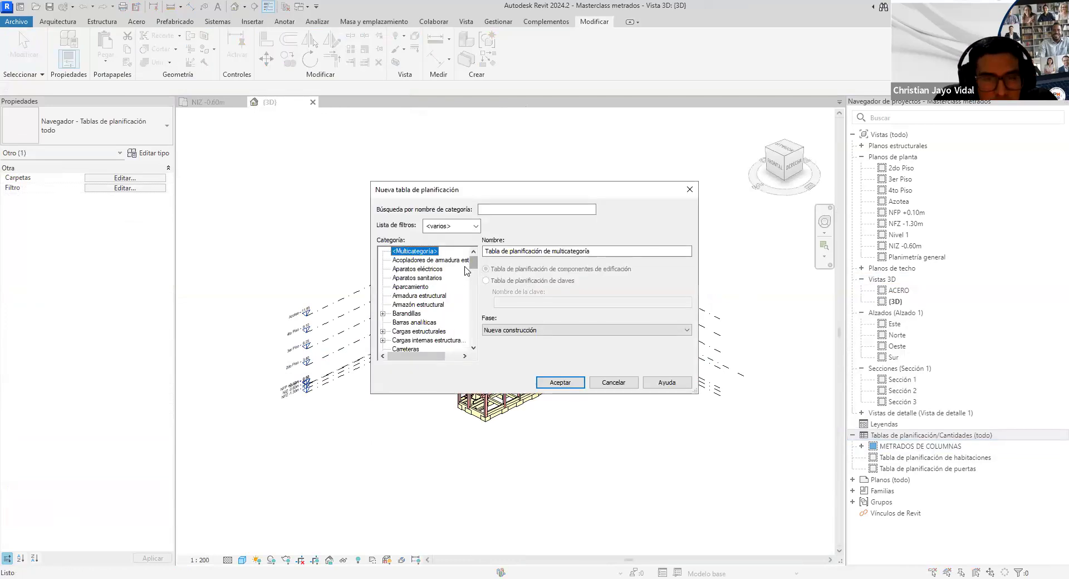
{"action": "left_click", "coordinate": [432, 297]}
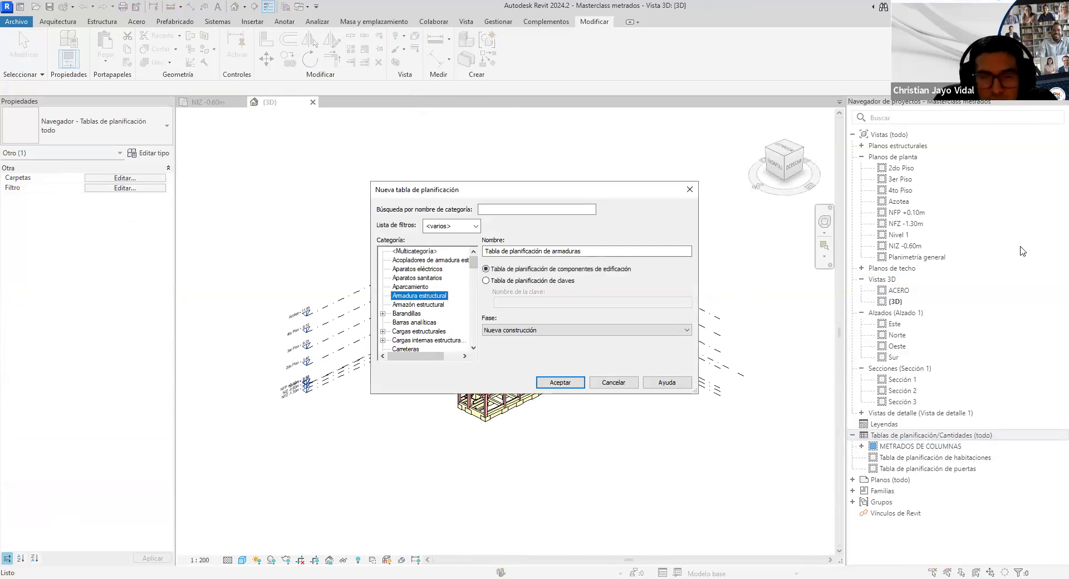
{"action": "mouse_move", "coordinate": [449, 288]}
{"action": "left_mouse_down"}
{"action": "mouse_move", "coordinate": [349, 295]}
{"action": "mouse_move", "coordinate": [383, 296]}
{"action": "mouse_move", "coordinate": [368, 305]}
{"action": "left_mouse_up"}
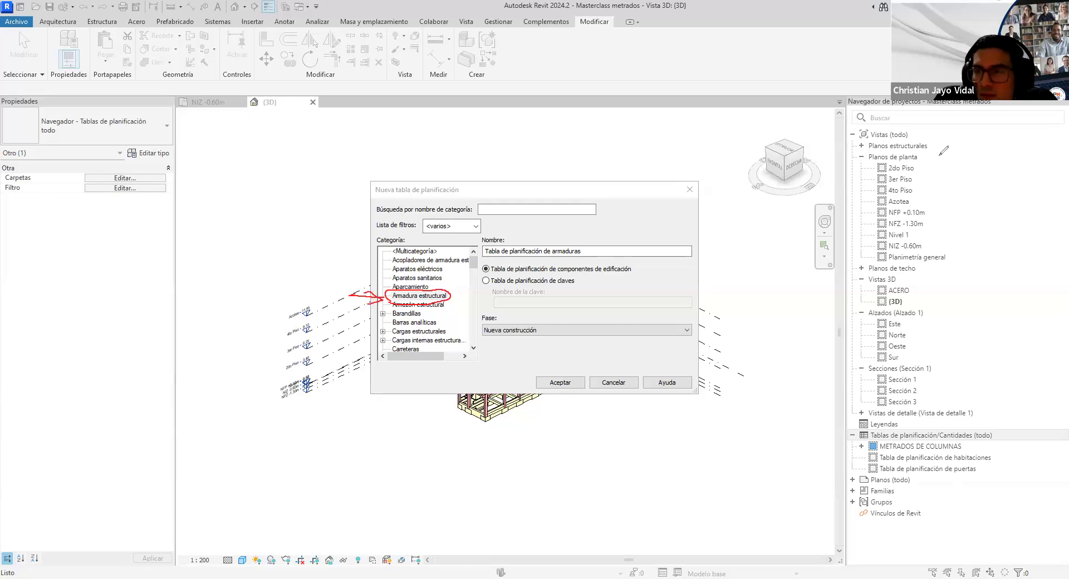
{"action": "left_click", "coordinate": [588, 251]}
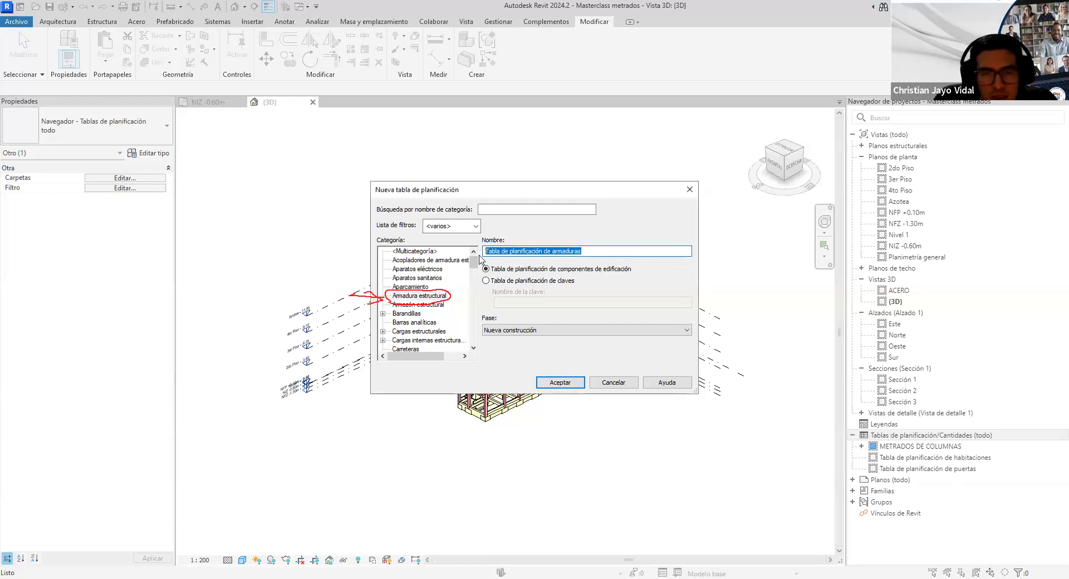
{"action": "type", "text": "METRADO DE ACERO DE REFUERZO"}
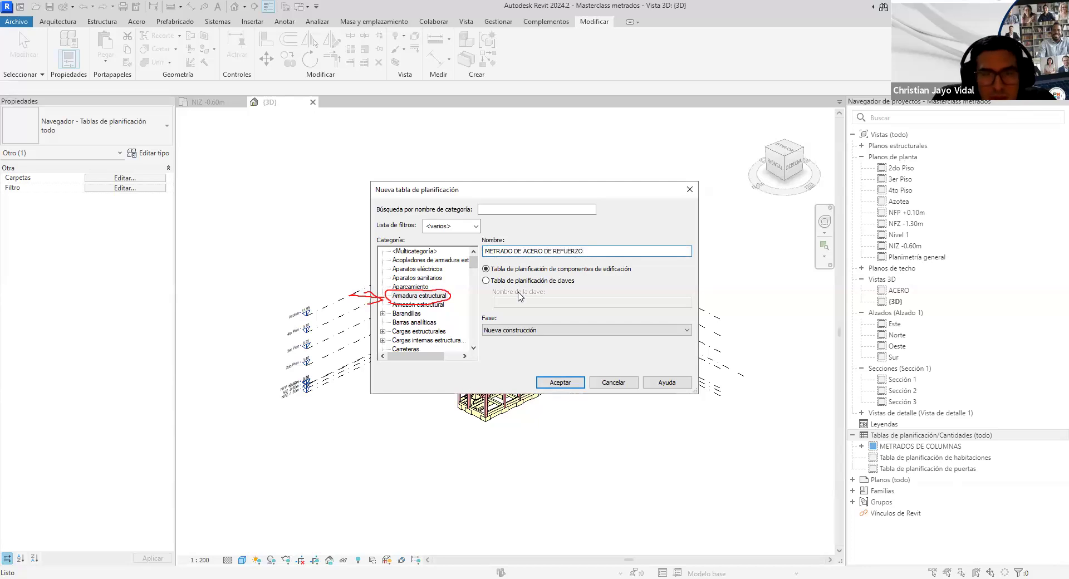
{"action": "left_click", "coordinate": [561, 383]}
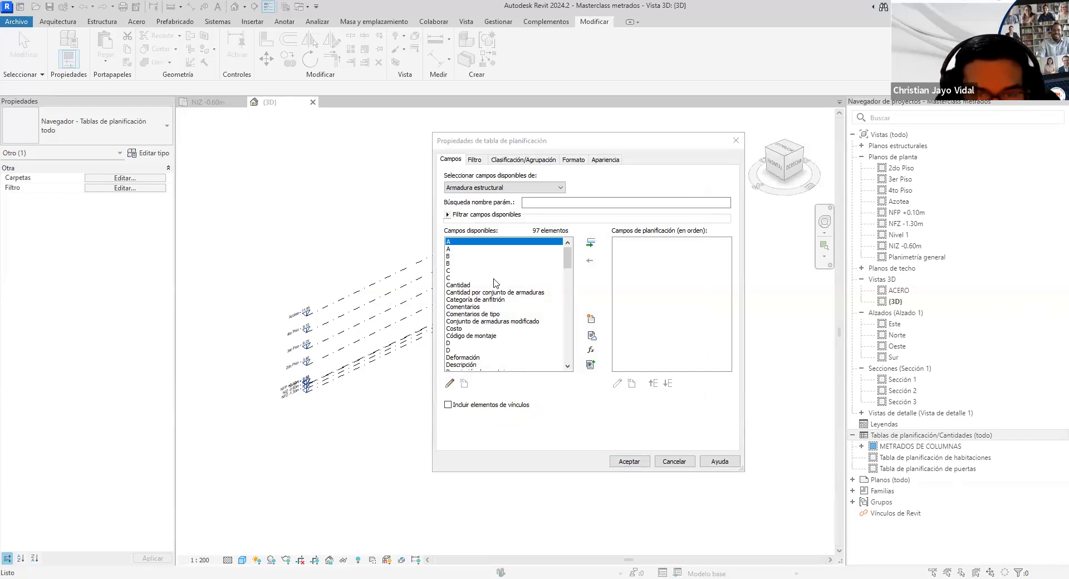
Add the ELEMENTO and ITEM fields to the reinforcement steel schedule
{"action": "scroll", "coordinate": [495, 283], "scroll_direction": "down", "scroll_amount": 3}
{"action": "scroll", "coordinate": [492, 304], "scroll_direction": "down", "scroll_amount": 3}
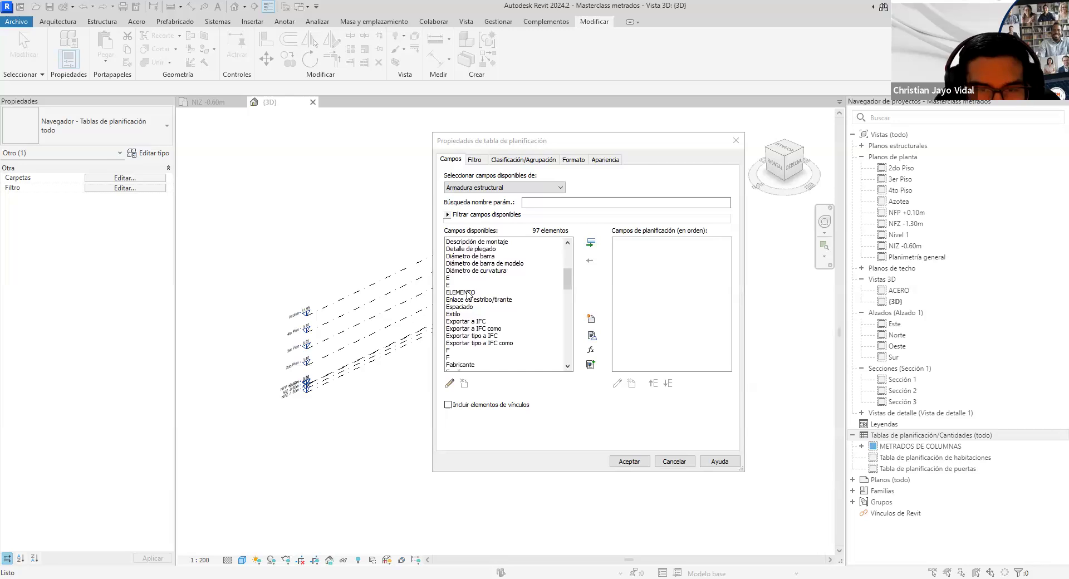
{"action": "double_click", "coordinate": [470, 292]}
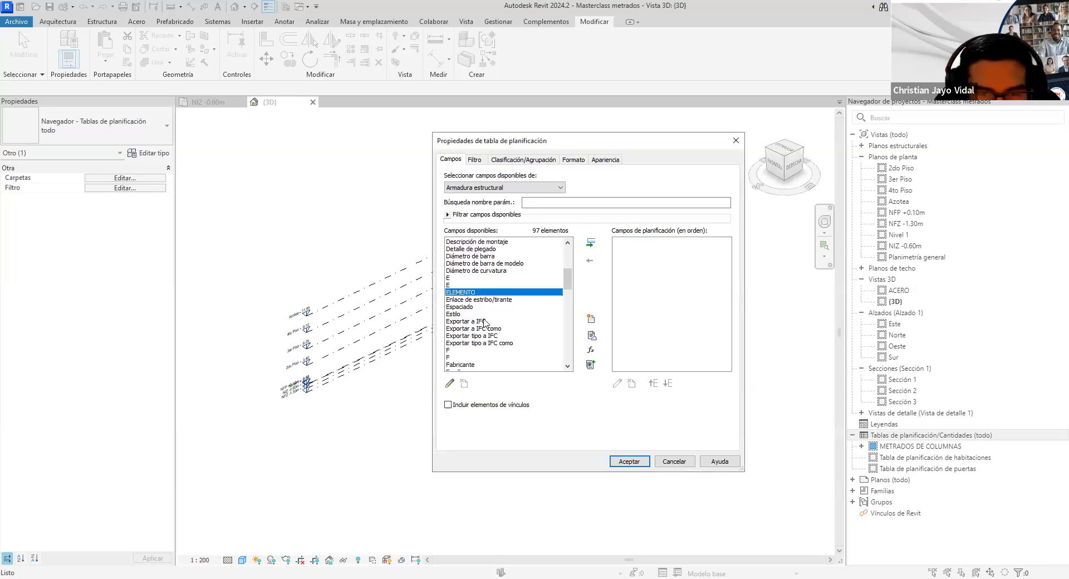
{"action": "scroll", "coordinate": [555, 266], "scroll_direction": "down", "scroll_amount": 1}
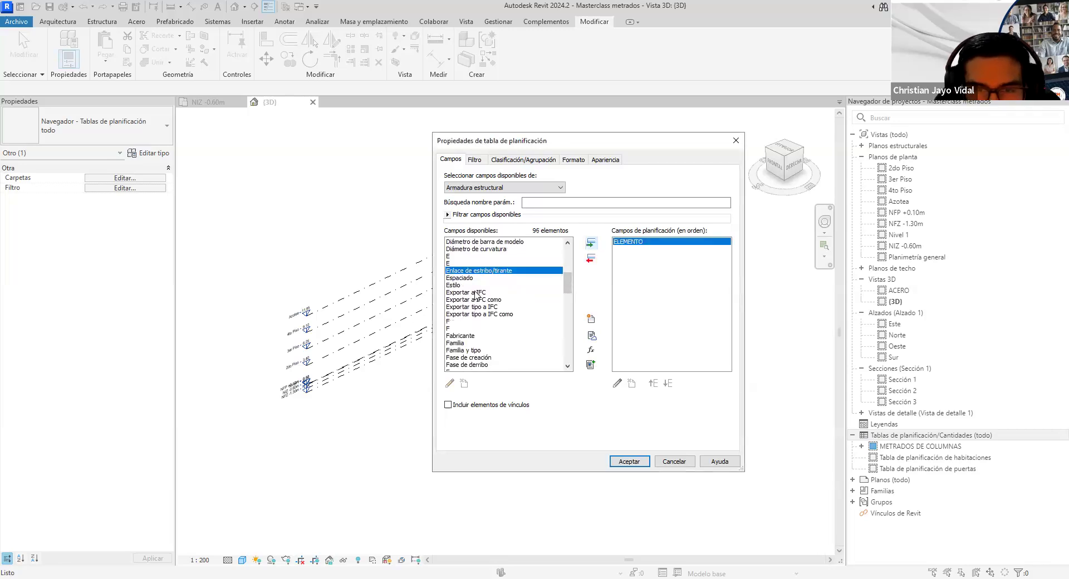
{"action": "scroll", "coordinate": [474, 299], "scroll_direction": "down", "scroll_amount": 5}
{"action": "scroll", "coordinate": [469, 303], "scroll_direction": "down", "scroll_amount": 4}
{"action": "left_click", "coordinate": [455, 293]}
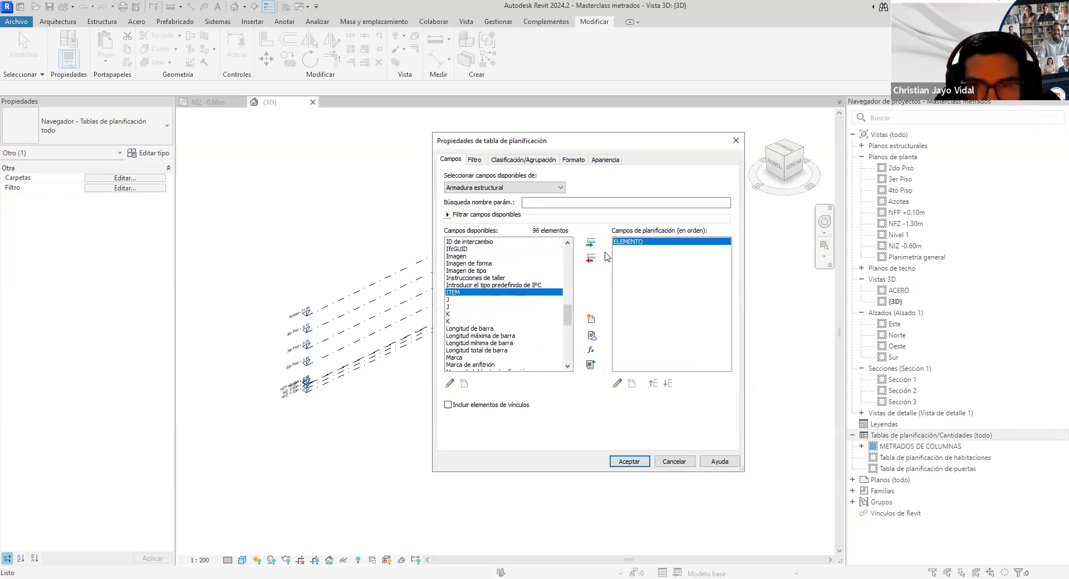
{"action": "left_click", "coordinate": [591, 243]}
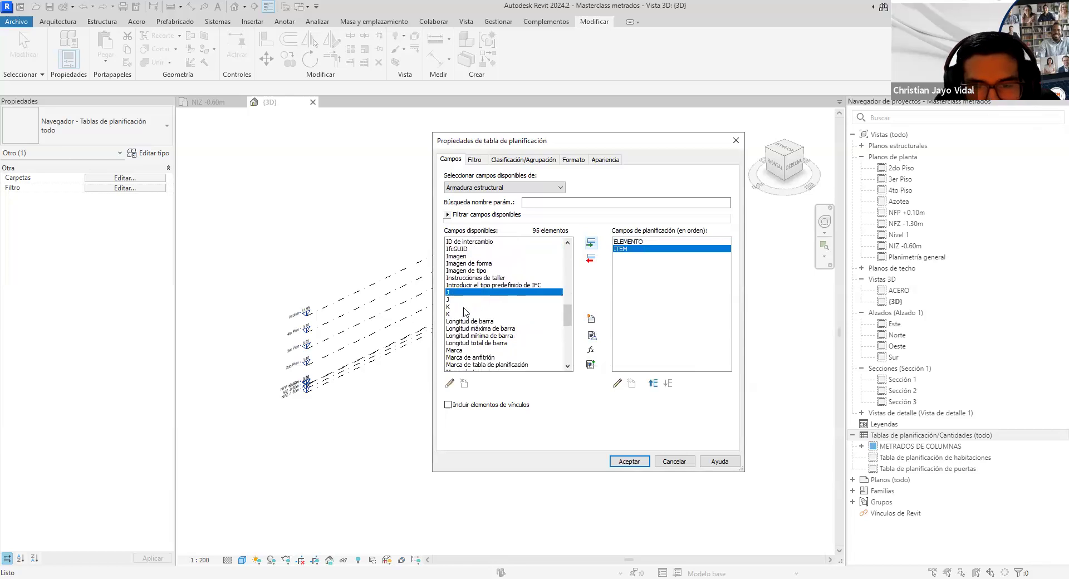
Add the Longitud total de barra field to the reinforcement steel schedule
{"action": "left_click", "coordinate": [475, 322]}
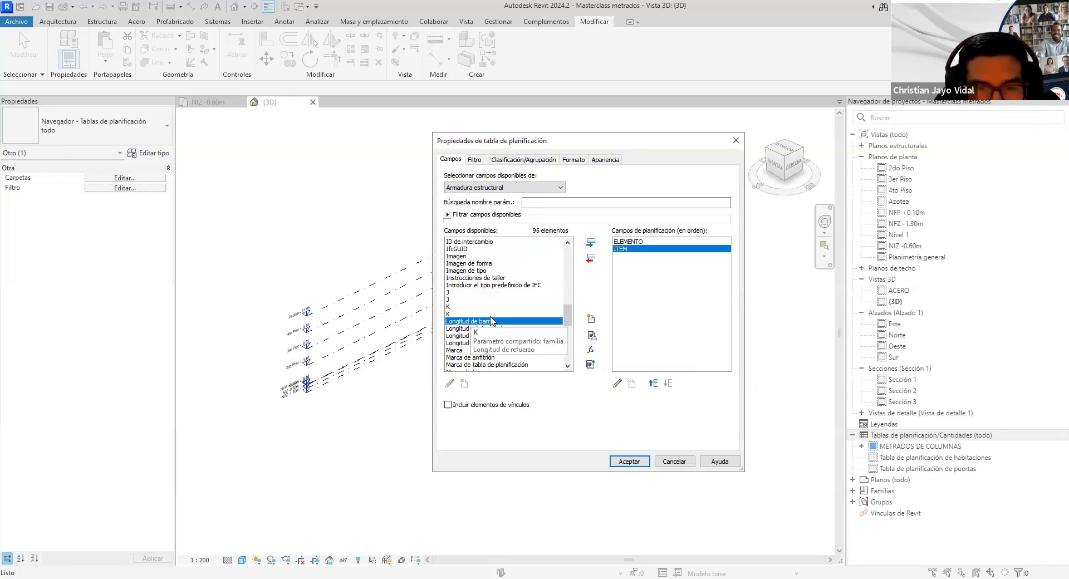
{"action": "left_click", "coordinate": [477, 344]}
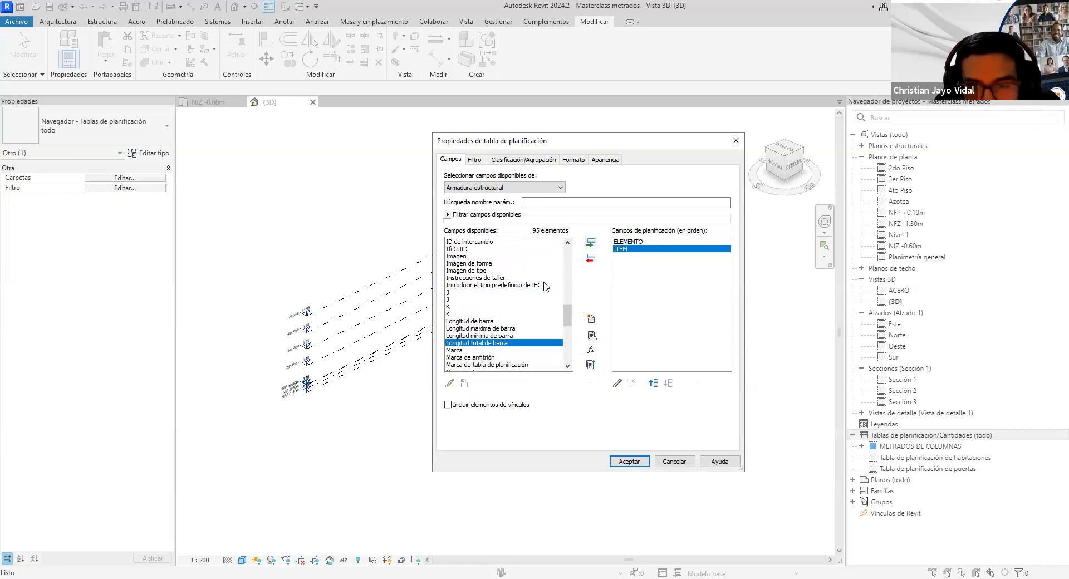
{"action": "left_click", "coordinate": [592, 243]}
{"action": "scroll", "coordinate": [483, 312], "scroll_direction": "down", "scroll_amount": 3}
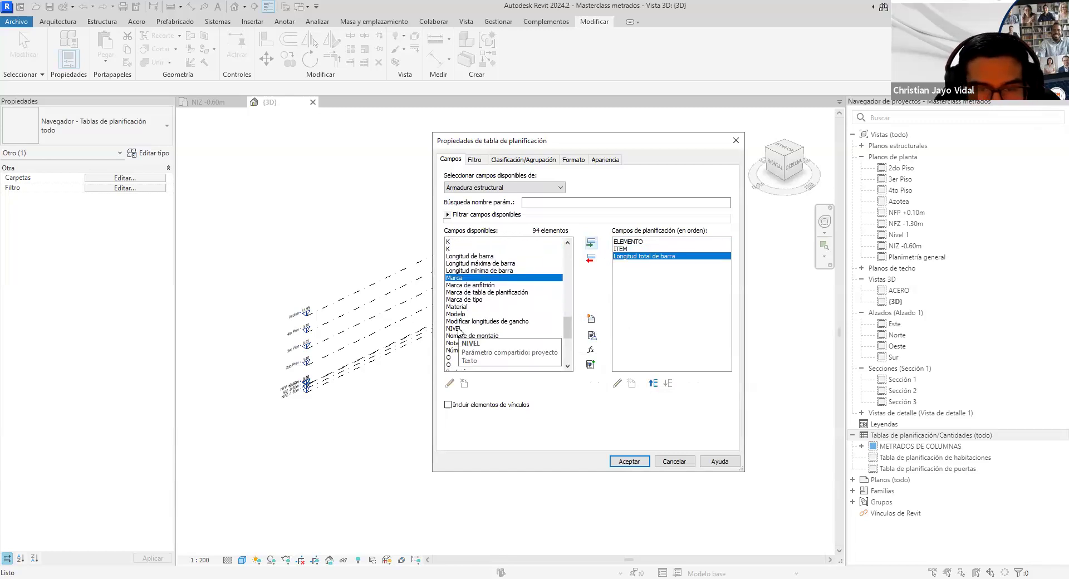
Add the NIVEL and PESO NOMINAL fields to the reinforcement steel schedule
{"action": "left_click", "coordinate": [464, 329]}
{"action": "left_click", "coordinate": [590, 243]}
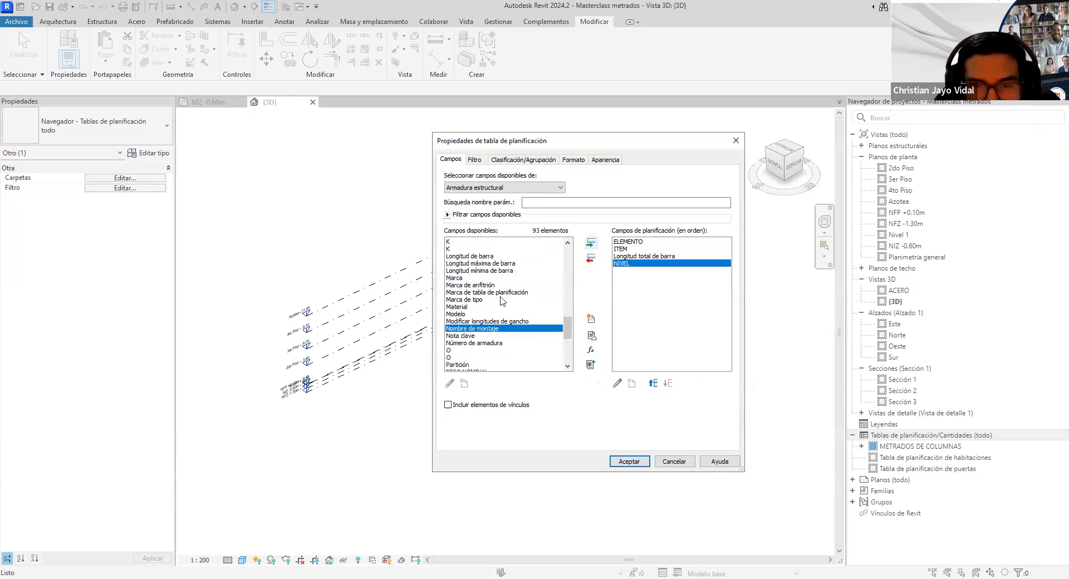
{"action": "scroll", "coordinate": [482, 305], "scroll_direction": "down", "scroll_amount": 1}
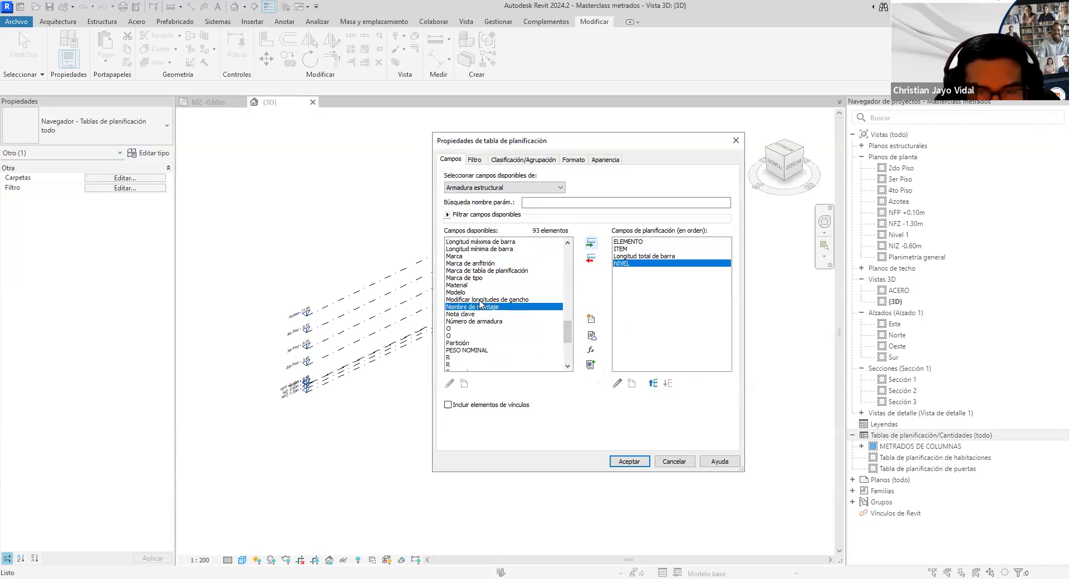
{"action": "left_click", "coordinate": [479, 350]}
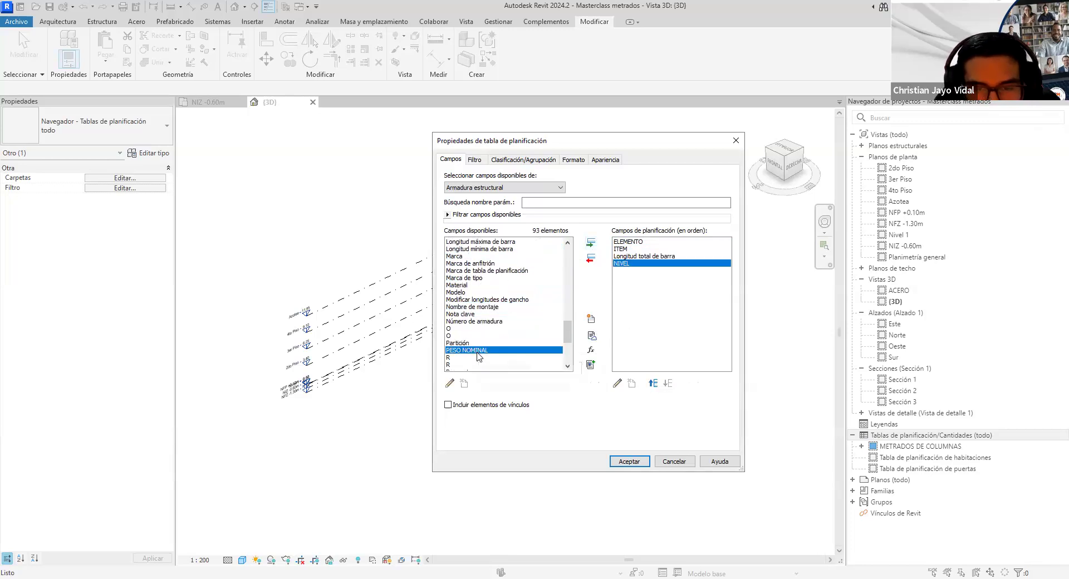
{"action": "left_click", "coordinate": [591, 244]}
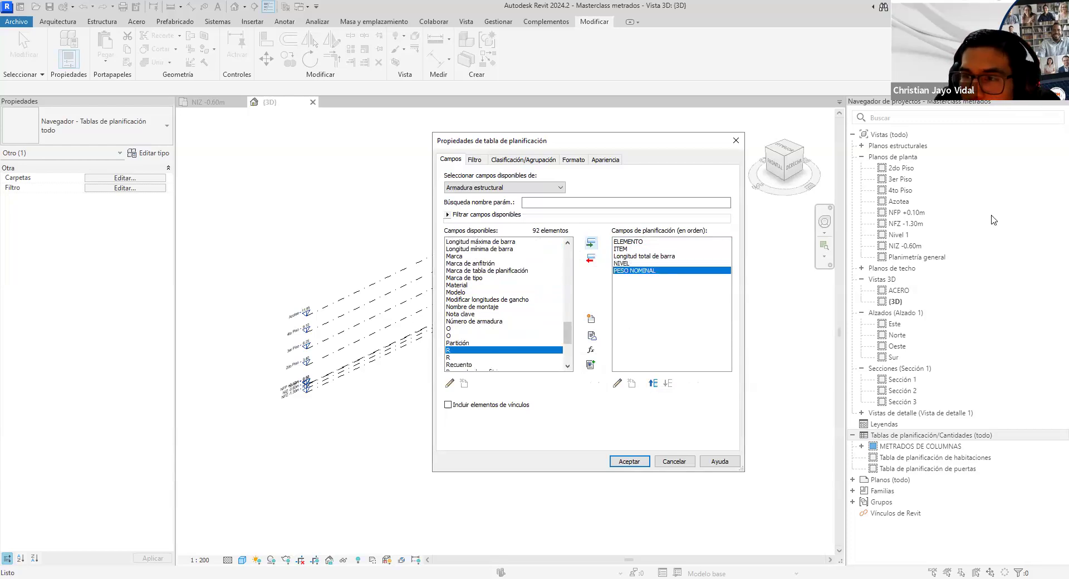
Add the Diámetro de barra field to the reinforcement steel schedule
{"action": "left_click_drag", "start_coordinate": [677, 274], "coordinate": [693, 260]}
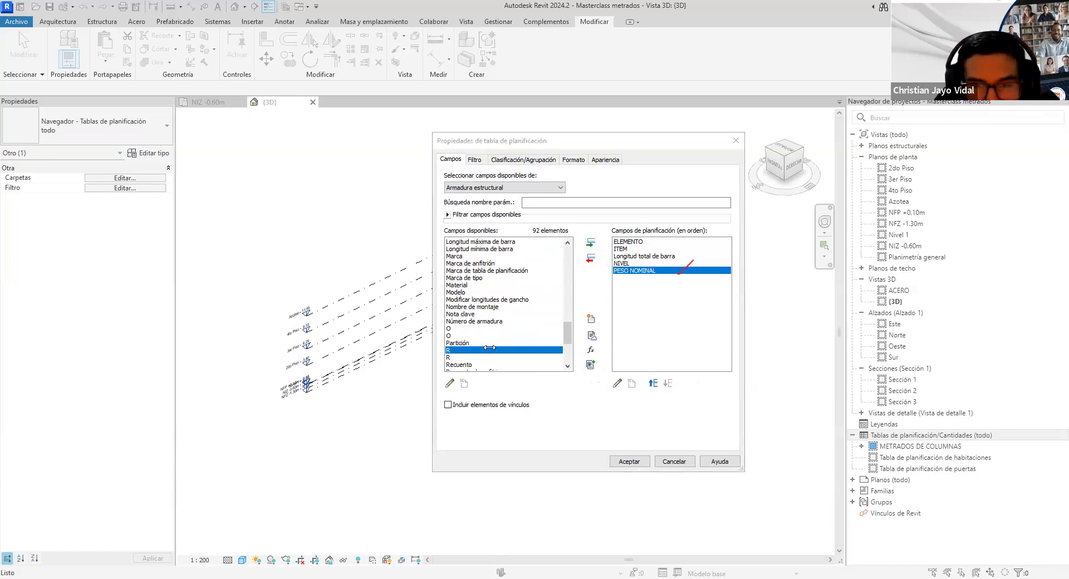
{"action": "scroll", "coordinate": [494, 315], "scroll_direction": "down", "scroll_amount": 1}
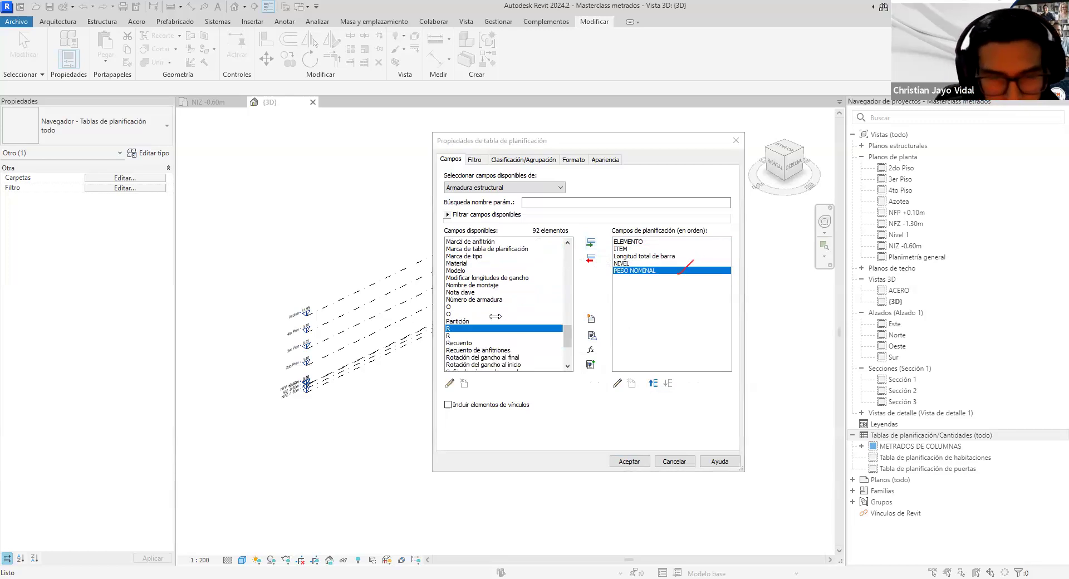
{"action": "scroll", "coordinate": [495, 316], "scroll_direction": "down", "scroll_amount": 4}
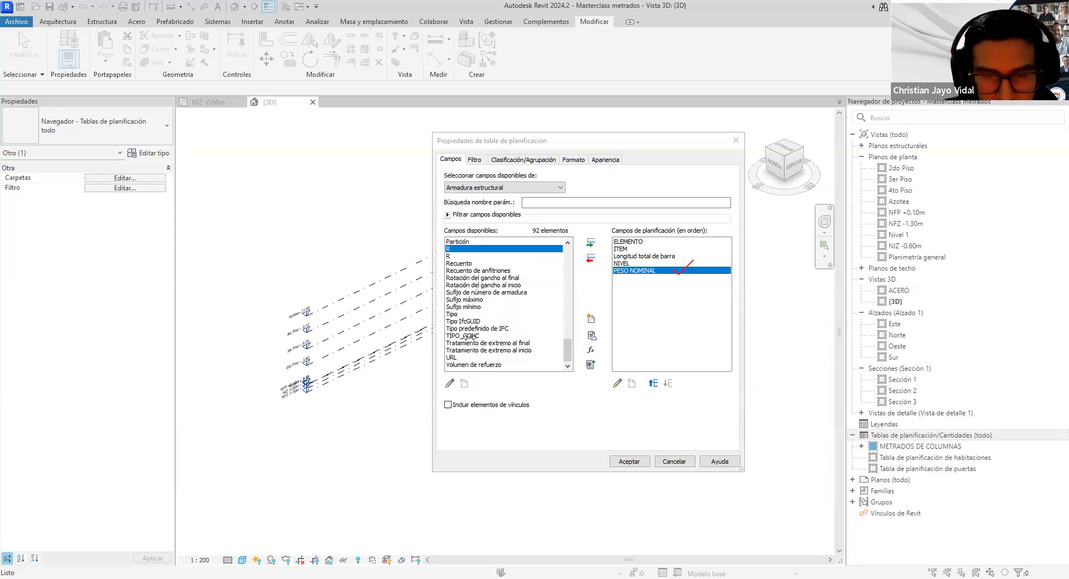
{"action": "left_click", "coordinate": [470, 336]}
{"action": "scroll", "coordinate": [479, 328], "scroll_direction": "up", "scroll_amount": 15}
{"action": "scroll", "coordinate": [483, 321], "scroll_direction": "up", "scroll_amount": 7}
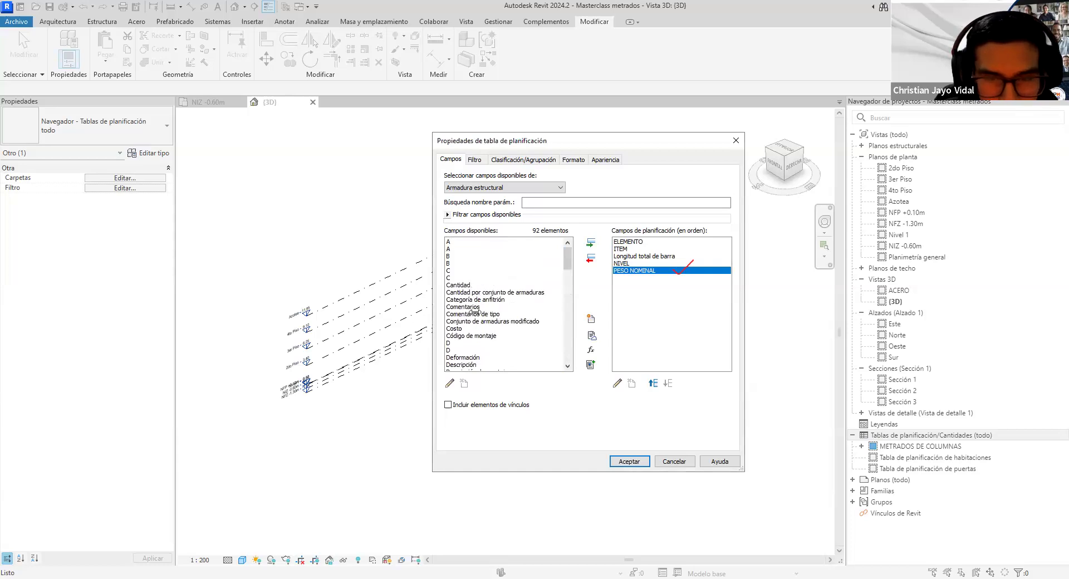
{"action": "scroll", "coordinate": [473, 315], "scroll_direction": "down", "scroll_amount": 3}
{"action": "scroll", "coordinate": [472, 318], "scroll_direction": "down", "scroll_amount": 2}
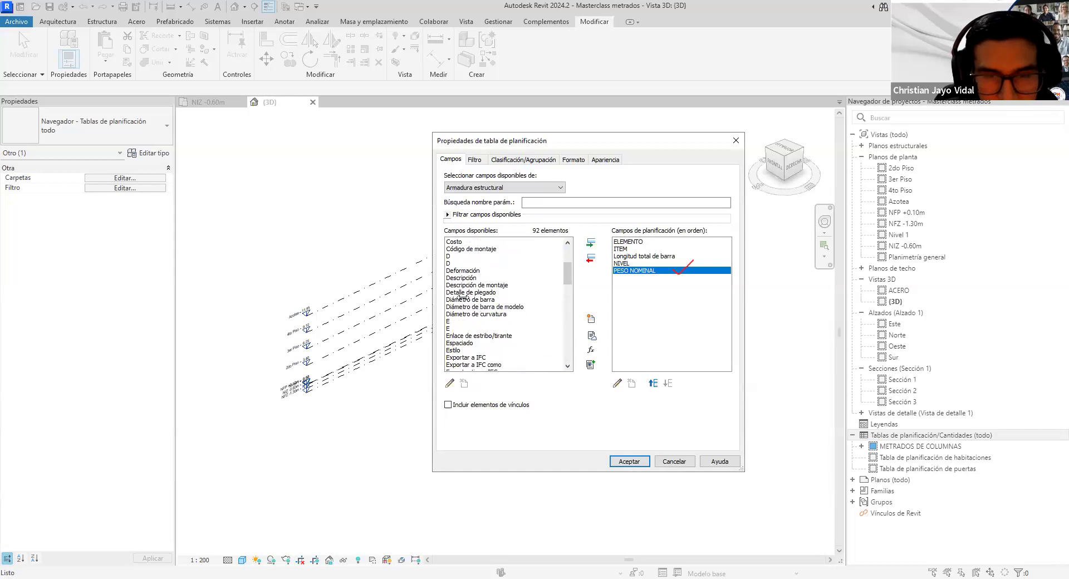
{"action": "left_click", "coordinate": [465, 299]}
{"action": "left_click", "coordinate": [591, 243]}
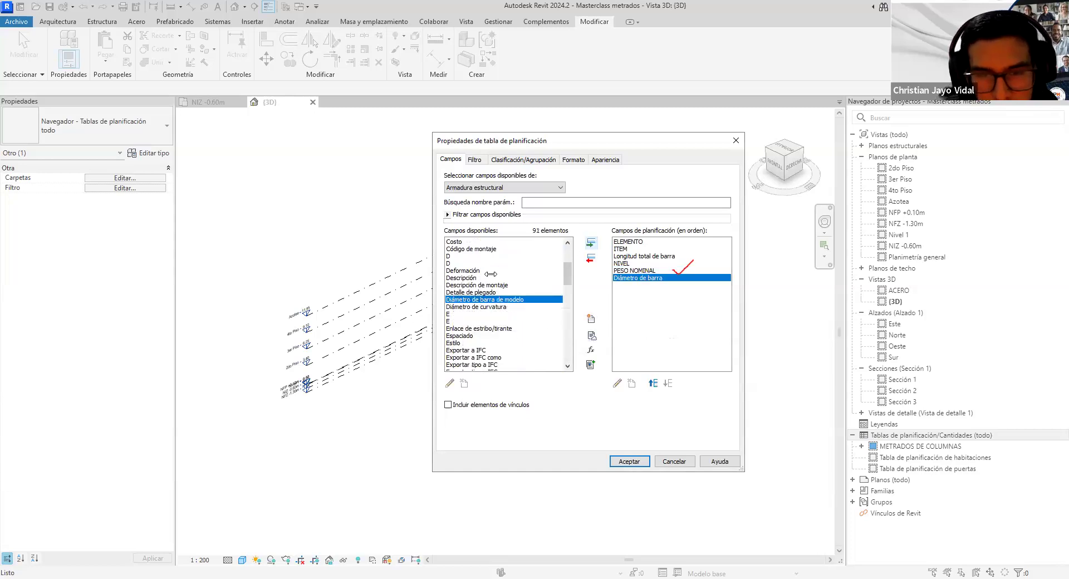
Reorder the scheduled fields so that ITEM comes first and NIVEL second, ahead of ELEMENTO
{"action": "scroll", "coordinate": [486, 328], "scroll_direction": "down", "scroll_amount": 1}
{"action": "scroll", "coordinate": [485, 325], "scroll_direction": "down", "scroll_amount": 5}
{"action": "scroll", "coordinate": [482, 322], "scroll_direction": "down", "scroll_amount": 5}
{"action": "scroll", "coordinate": [486, 324], "scroll_direction": "down", "scroll_amount": 12}
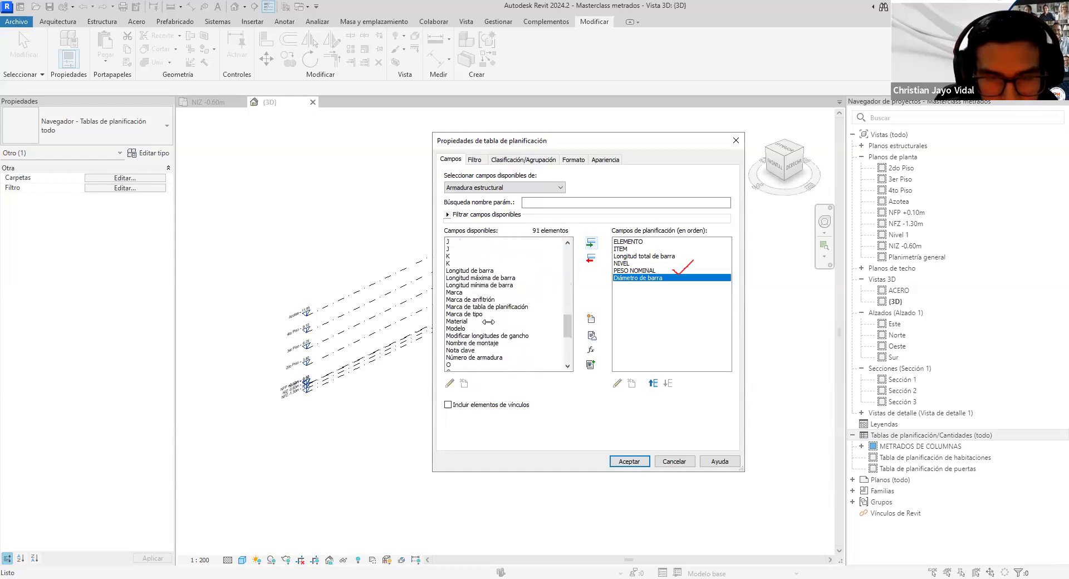
{"action": "left_click", "coordinate": [620, 249]}
{"action": "left_click", "coordinate": [653, 383]}
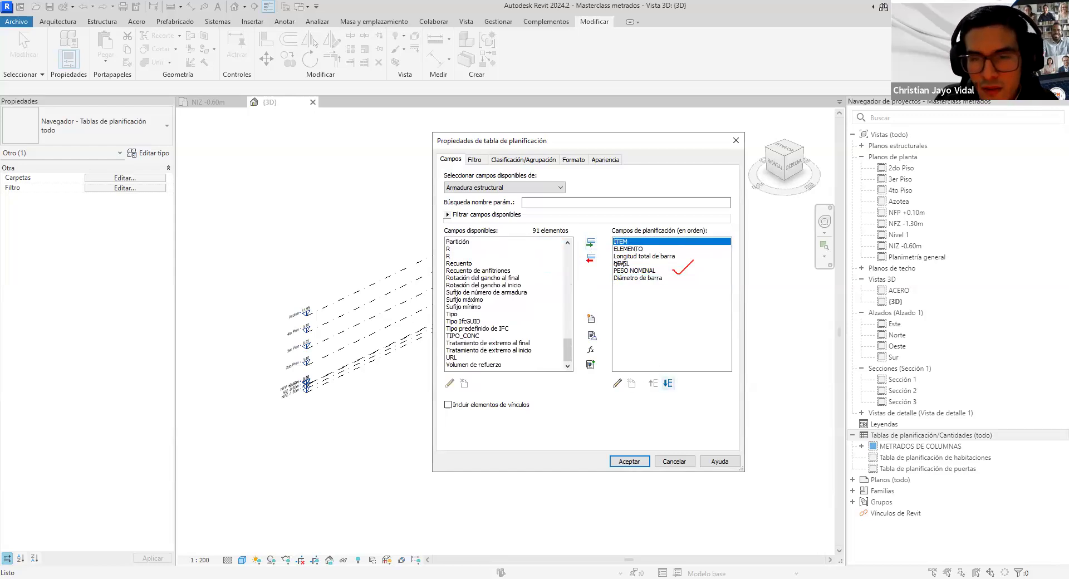
{"action": "left_click", "coordinate": [619, 263]}
{"action": "left_click", "coordinate": [652, 383]}
{"action": "left_click", "coordinate": [652, 383]}
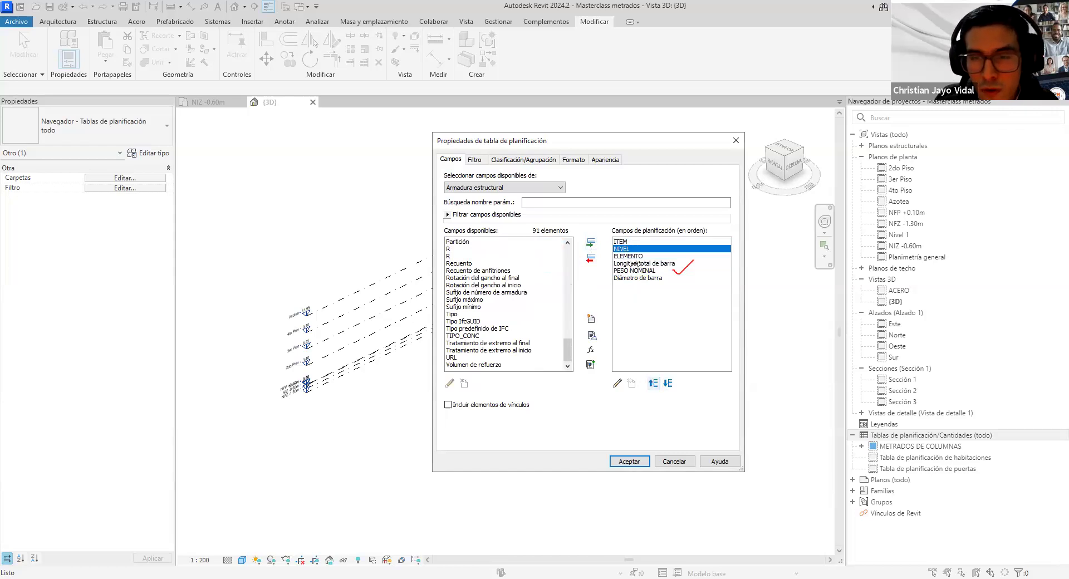
Move the Diámetro de barra field up to sit between ELEMENTO and Longitud total de barra
{"action": "left_click", "coordinate": [632, 263]}
{"action": "left_click", "coordinate": [632, 277]}
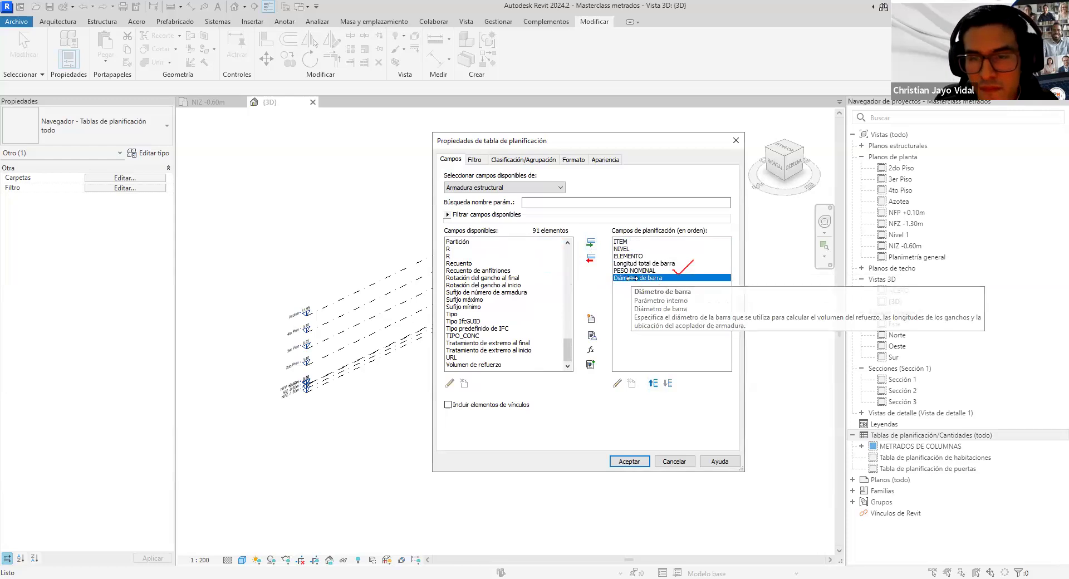
{"action": "left_click", "coordinate": [652, 383]}
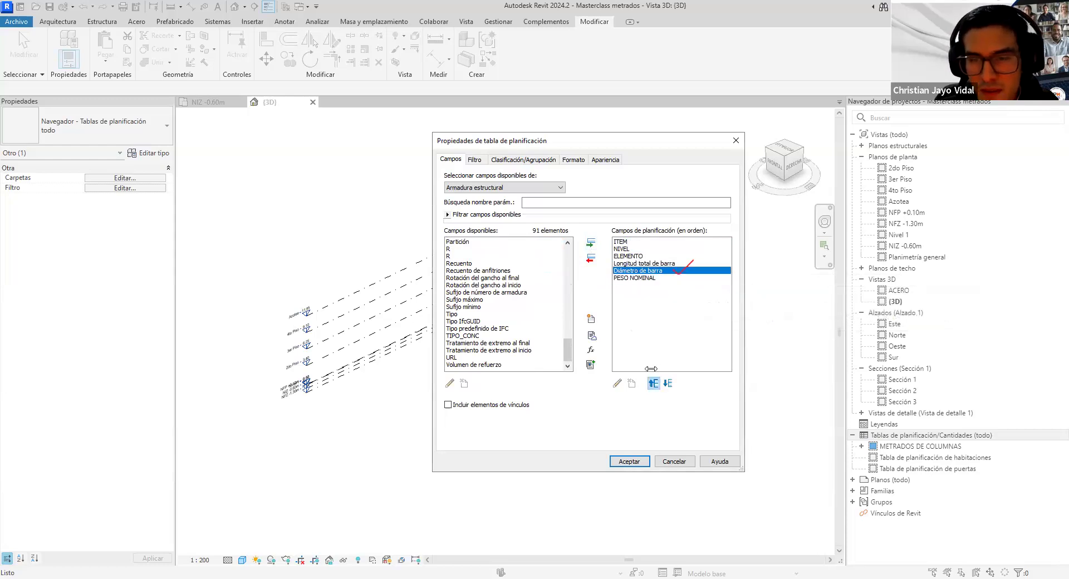
{"action": "left_click", "coordinate": [652, 383]}
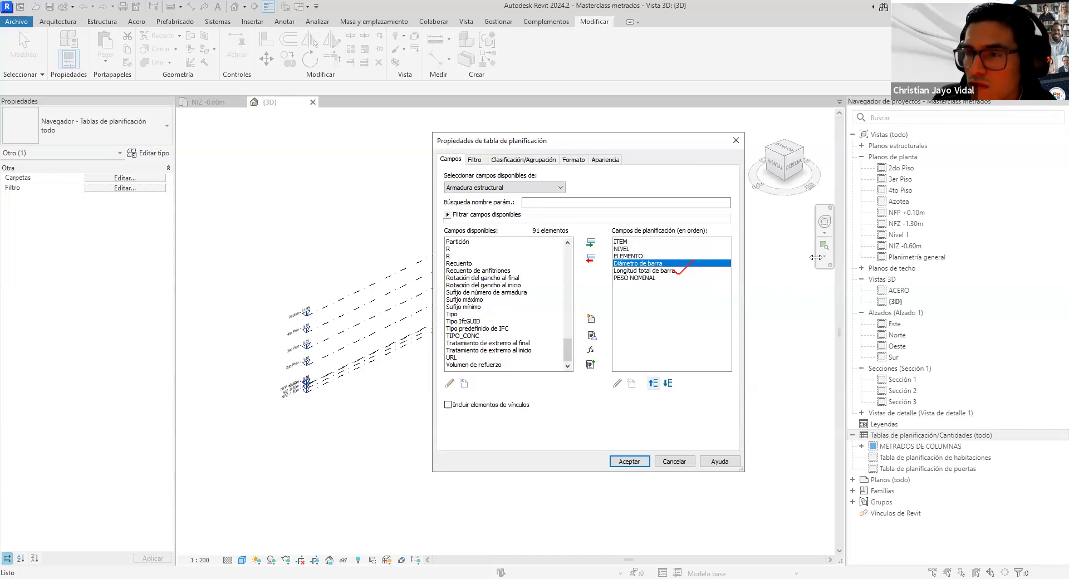
{"action": "mouse_move", "coordinate": [654, 237]}
{"action": "left_mouse_down"}
{"action": "mouse_move", "coordinate": [691, 240]}
{"action": "mouse_move", "coordinate": [684, 288]}
{"action": "mouse_move", "coordinate": [675, 288]}
{"action": "mouse_move", "coordinate": [734, 244]}
{"action": "left_mouse_up"}
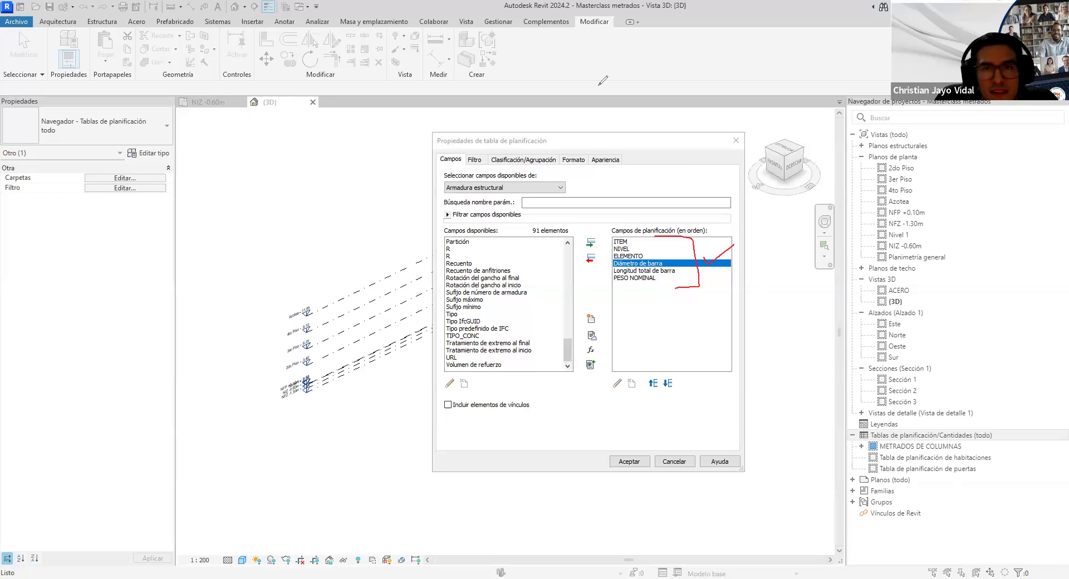
{"action": "left_click_drag", "start_coordinate": [485, 25], "coordinate": [512, 24]}
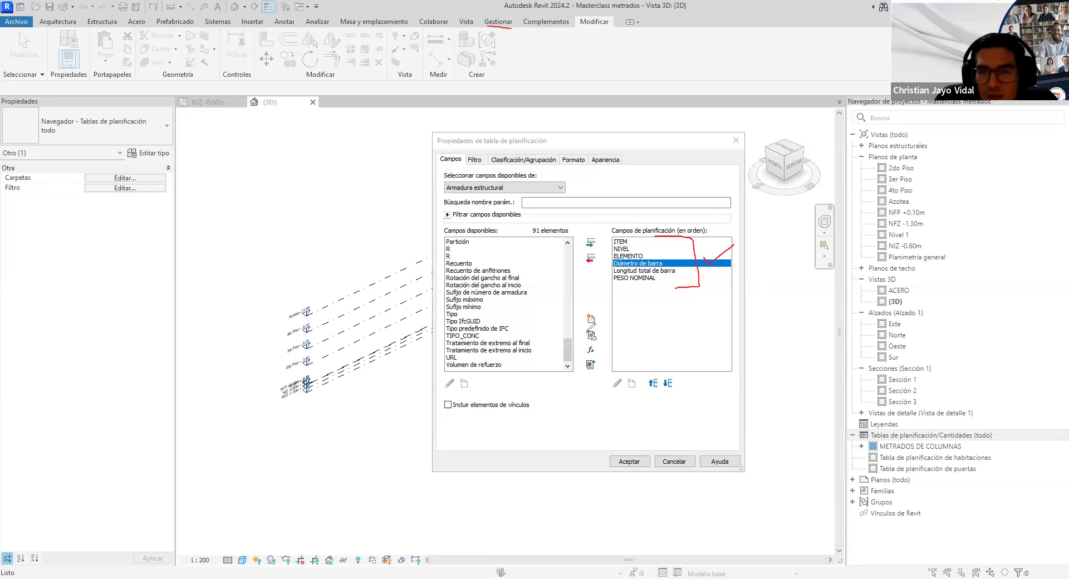
{"action": "mouse_move", "coordinate": [579, 349]}
{"action": "left_mouse_down"}
{"action": "mouse_move", "coordinate": [600, 354]}
{"action": "mouse_move", "coordinate": [594, 334]}
{"action": "mouse_move", "coordinate": [579, 342]}
{"action": "mouse_move", "coordinate": [584, 352]}
{"action": "left_mouse_up"}
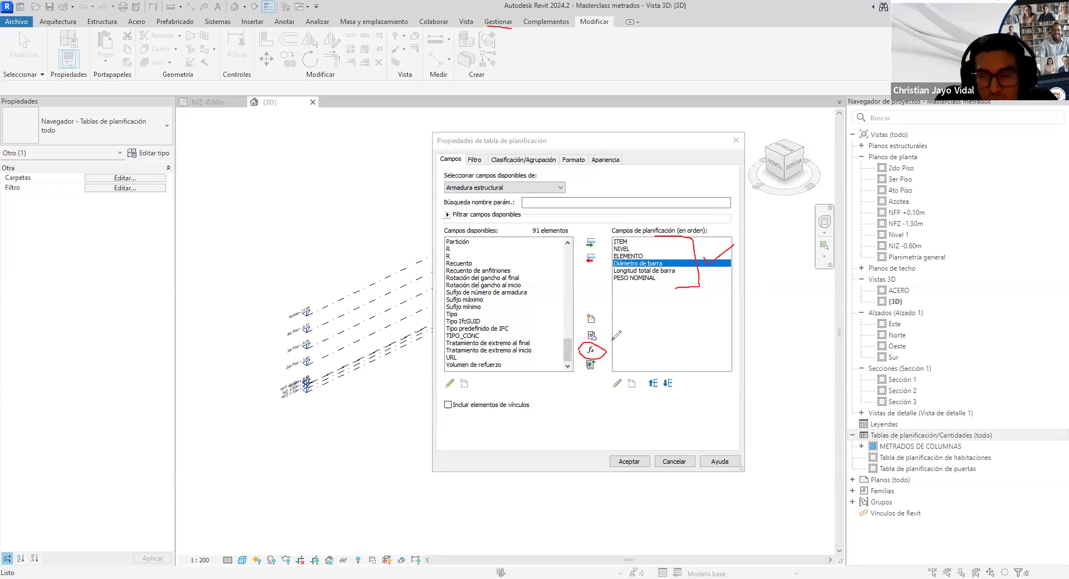
{"action": "left_click_drag", "start_coordinate": [604, 345], "coordinate": [614, 338]}
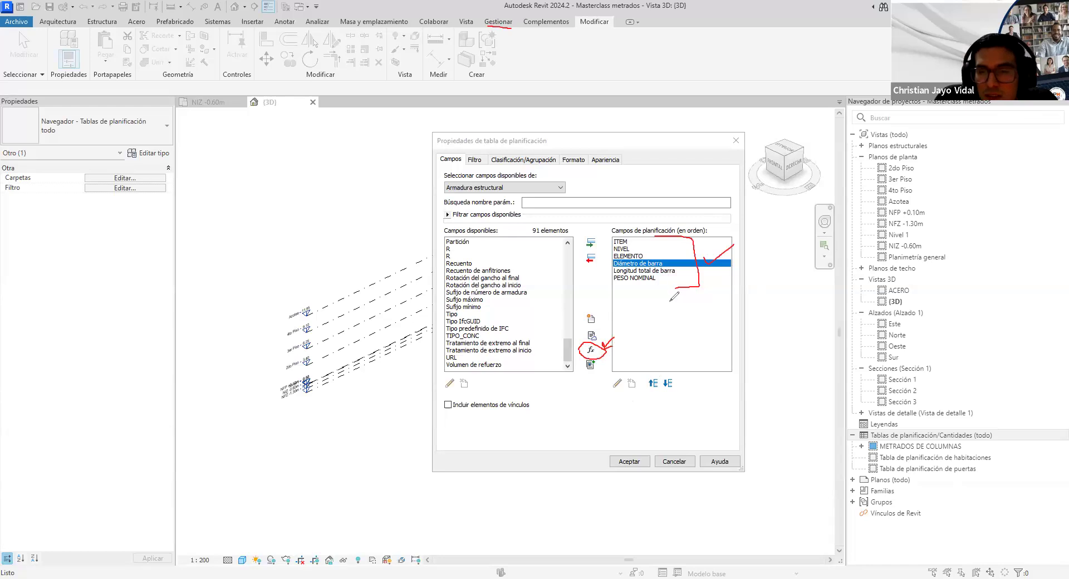
{"action": "mouse_move", "coordinate": [614, 281]}
{"action": "left_mouse_down"}
{"action": "mouse_move", "coordinate": [663, 279]}
{"action": "mouse_move", "coordinate": [629, 267]}
{"action": "mouse_move", "coordinate": [606, 275]}
{"action": "mouse_move", "coordinate": [612, 283]}
{"action": "left_mouse_up"}
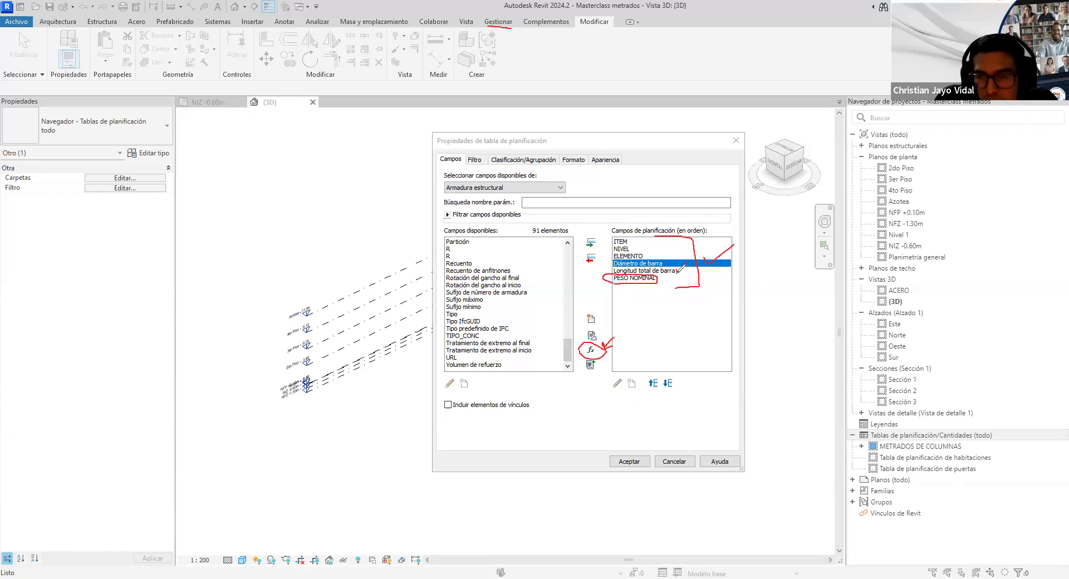
{"action": "left_click_drag", "start_coordinate": [676, 272], "coordinate": [687, 267]}
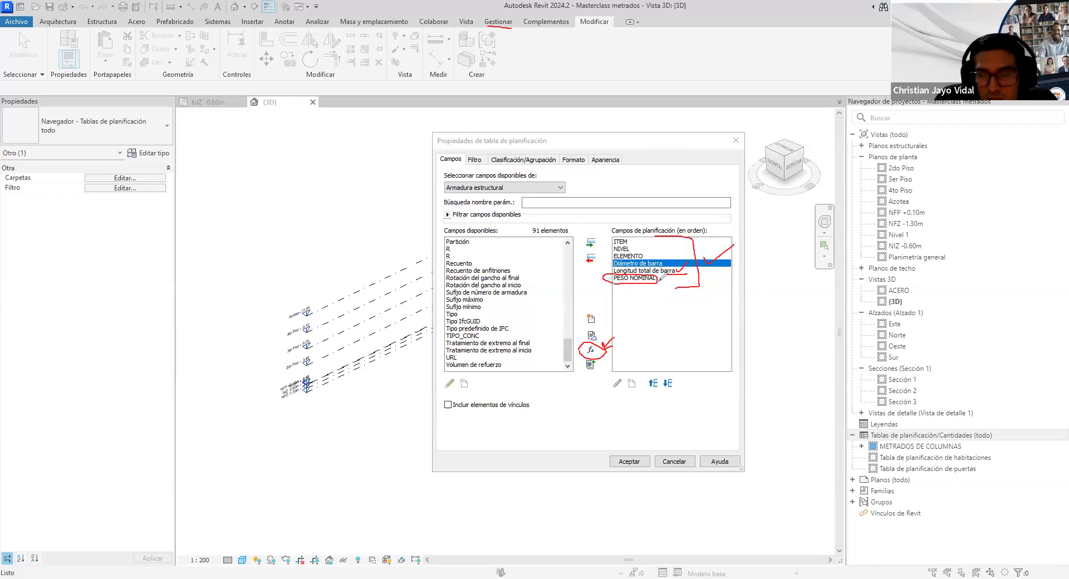
{"action": "mouse_move", "coordinate": [659, 278]}
{"action": "left_mouse_down"}
{"action": "mouse_move", "coordinate": [671, 271]}
{"action": "mouse_move", "coordinate": [682, 294]}
{"action": "left_mouse_up"}
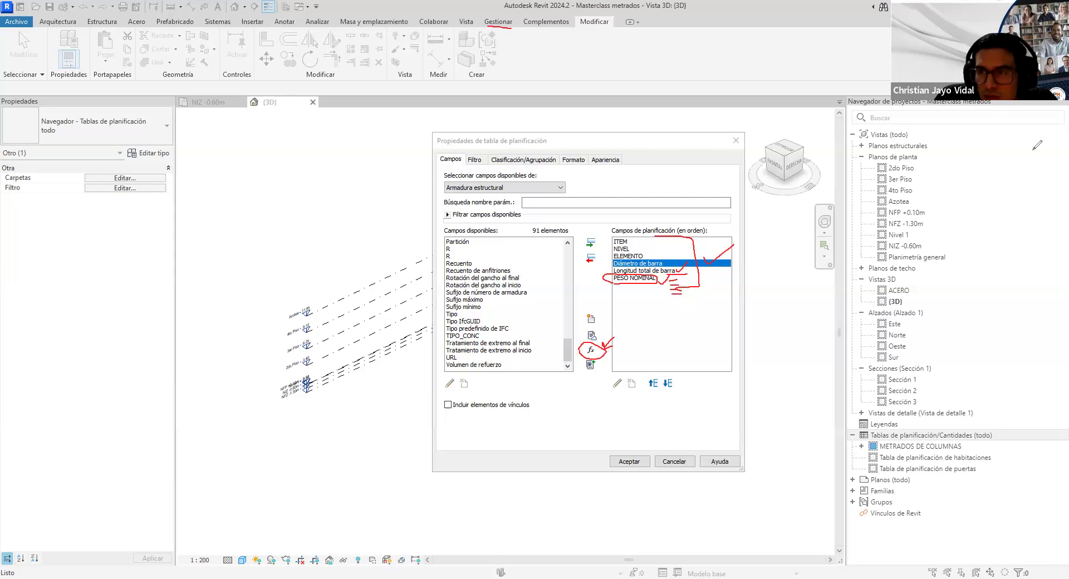
Create a formula-based calculated value named Total KG with discipline Estructural and type Masa
{"action": "left_click", "coordinate": [590, 352]}
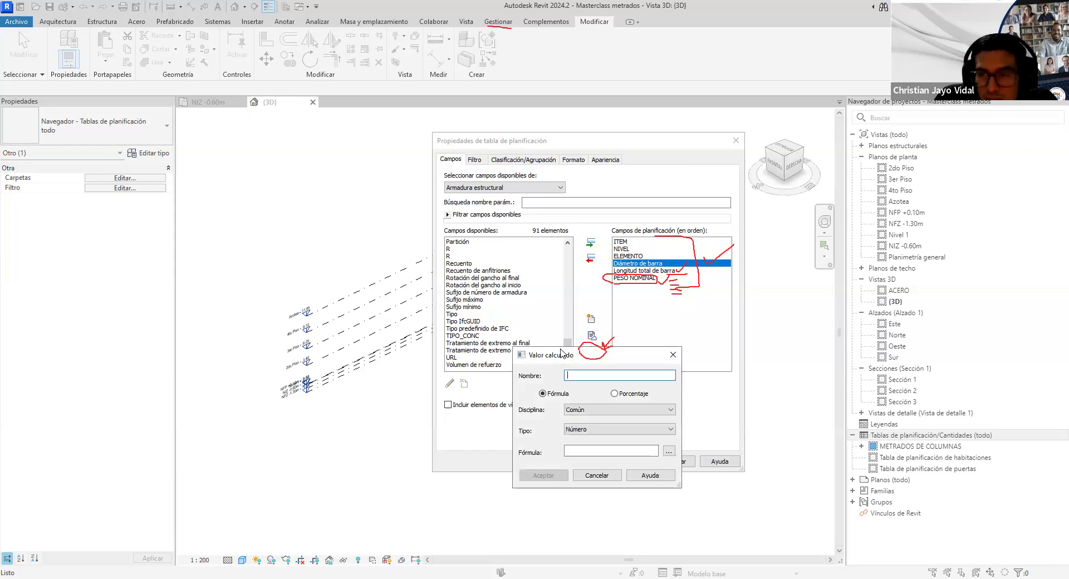
{"action": "left_click_drag", "start_coordinate": [562, 352], "coordinate": [562, 350]}
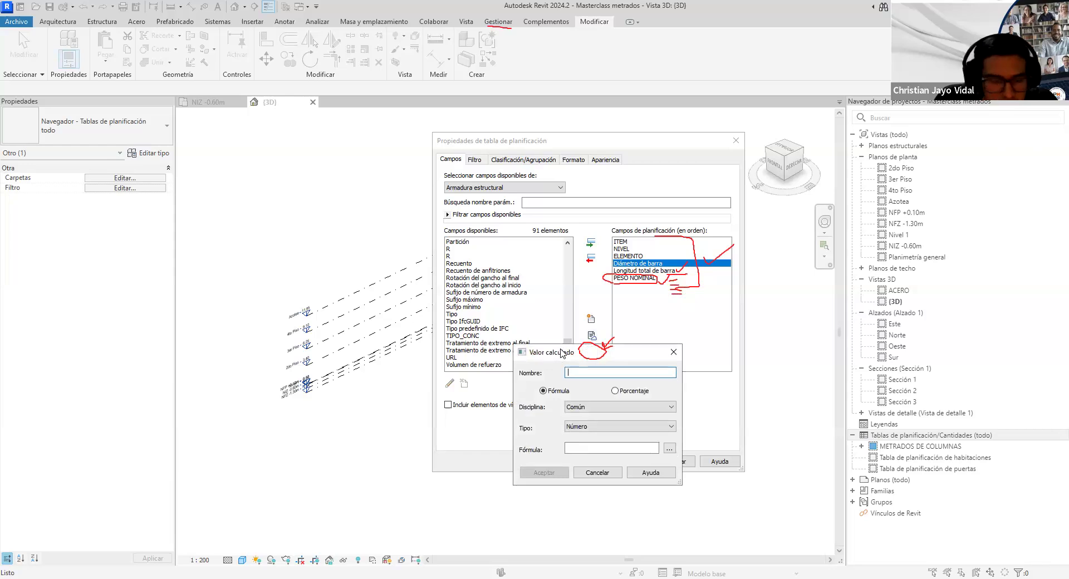
{"action": "key", "text": "Escape"}
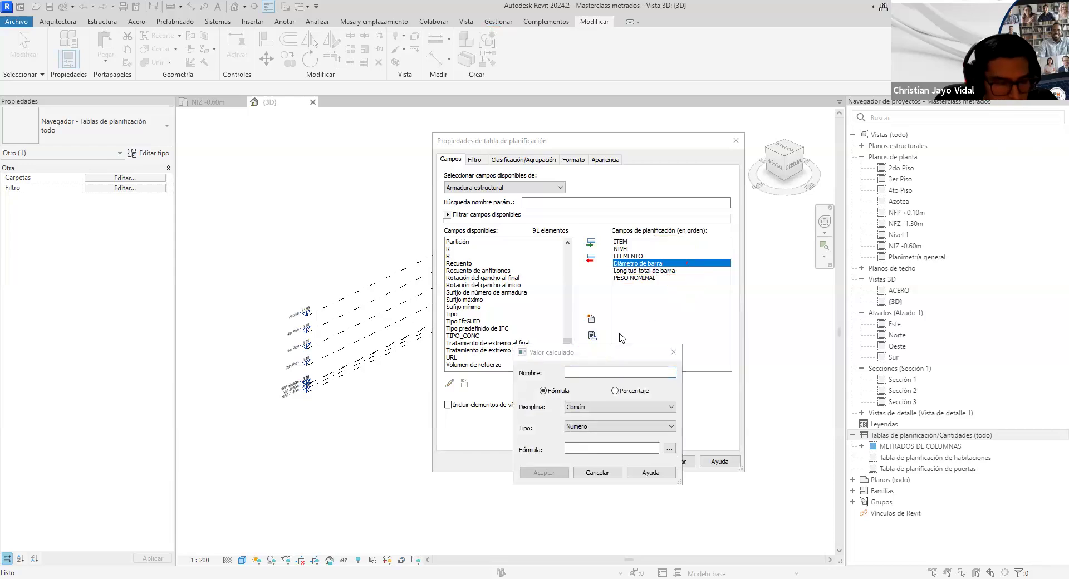
{"action": "left_click", "coordinate": [589, 373]}
{"action": "type", "text": "Total KG"}
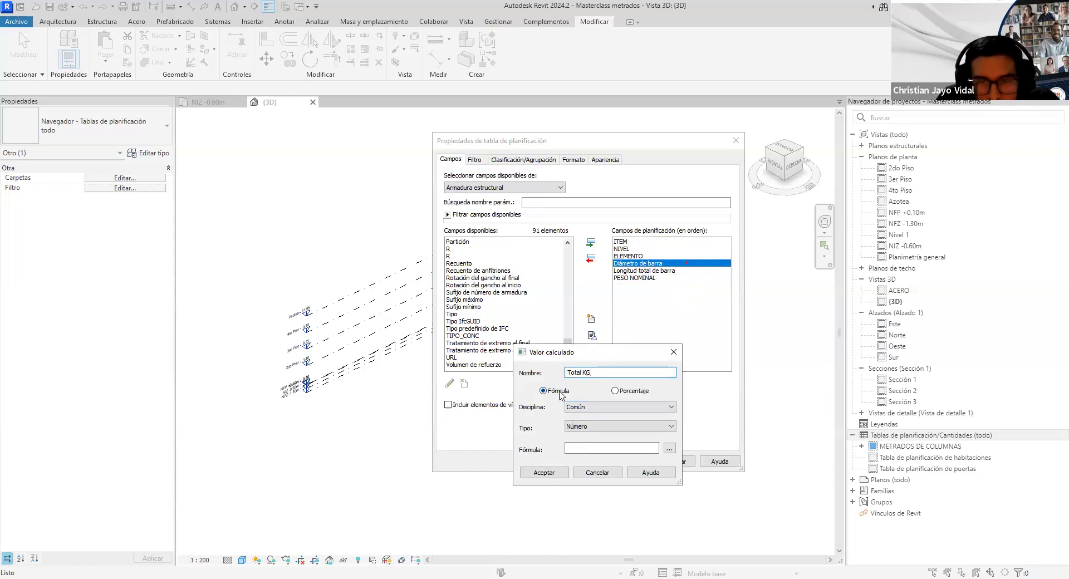
{"action": "left_click", "coordinate": [571, 411]}
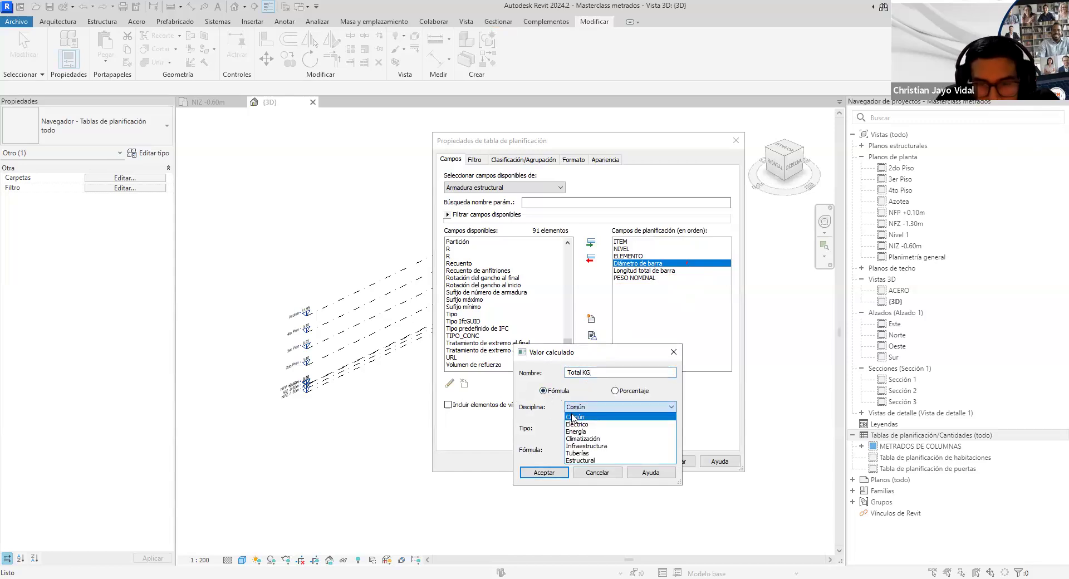
{"action": "left_click", "coordinate": [592, 460]}
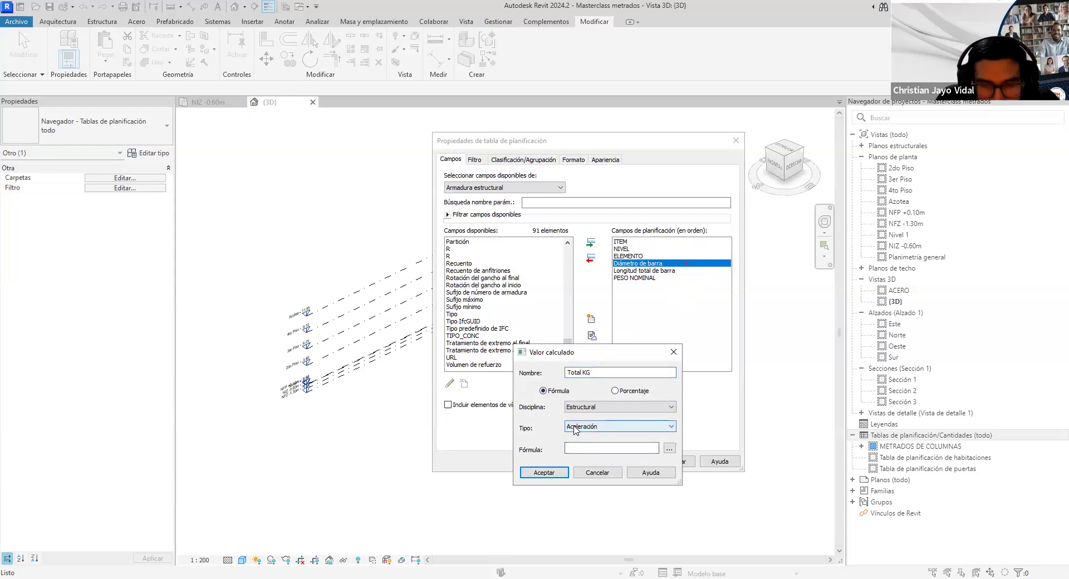
{"action": "left_click", "coordinate": [575, 427]}
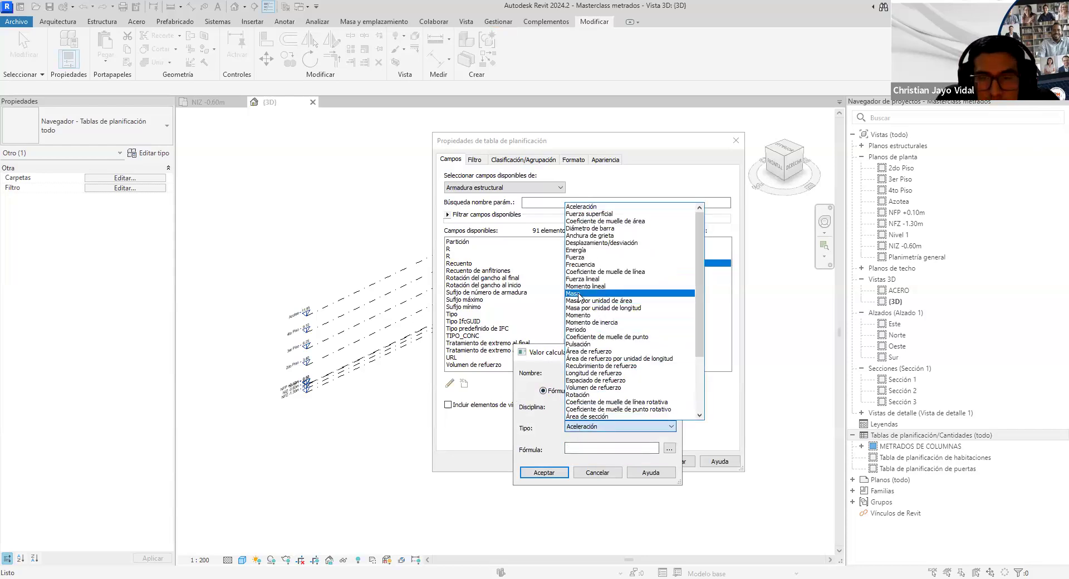
{"action": "left_click", "coordinate": [579, 294]}
Give the Total KG calculated value the formula Longitud total de barra*PESO NOMINAL and add it to the scheduled fields
{"action": "left_click", "coordinate": [569, 446]}
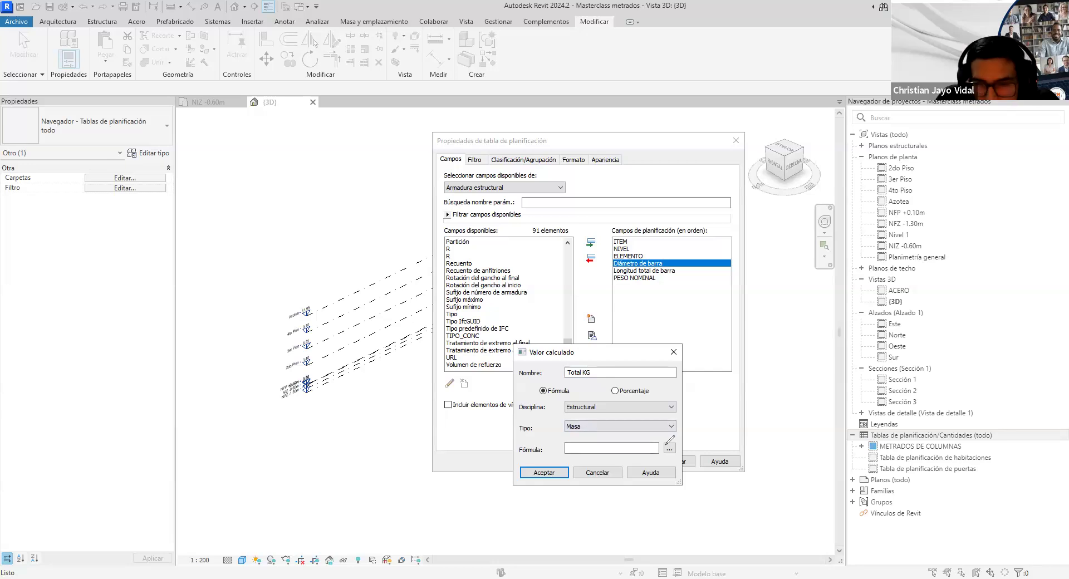
{"action": "left_click_drag", "start_coordinate": [666, 444], "coordinate": [662, 455]}
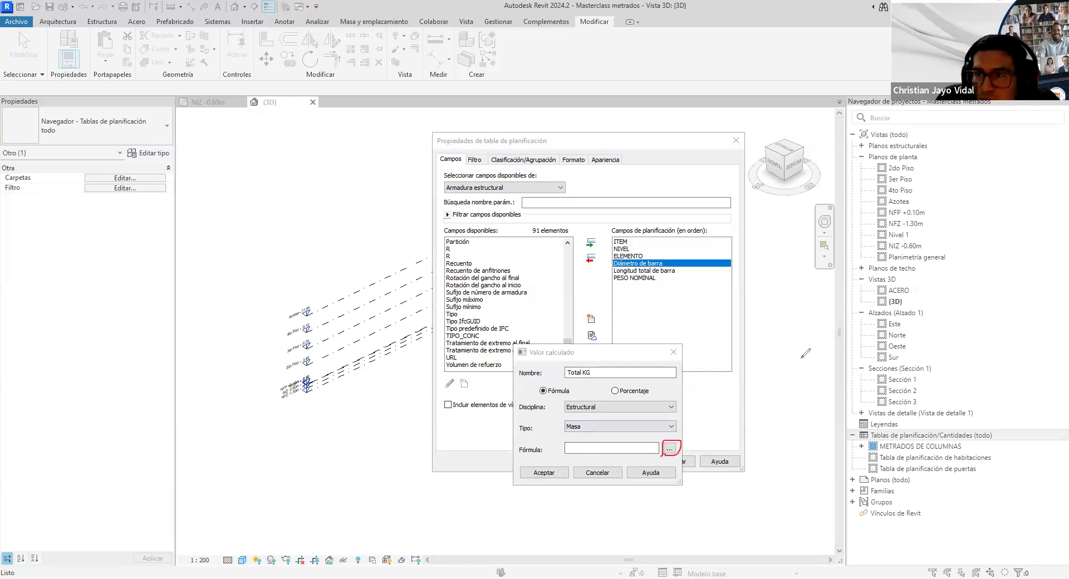
{"action": "left_click", "coordinate": [669, 448]}
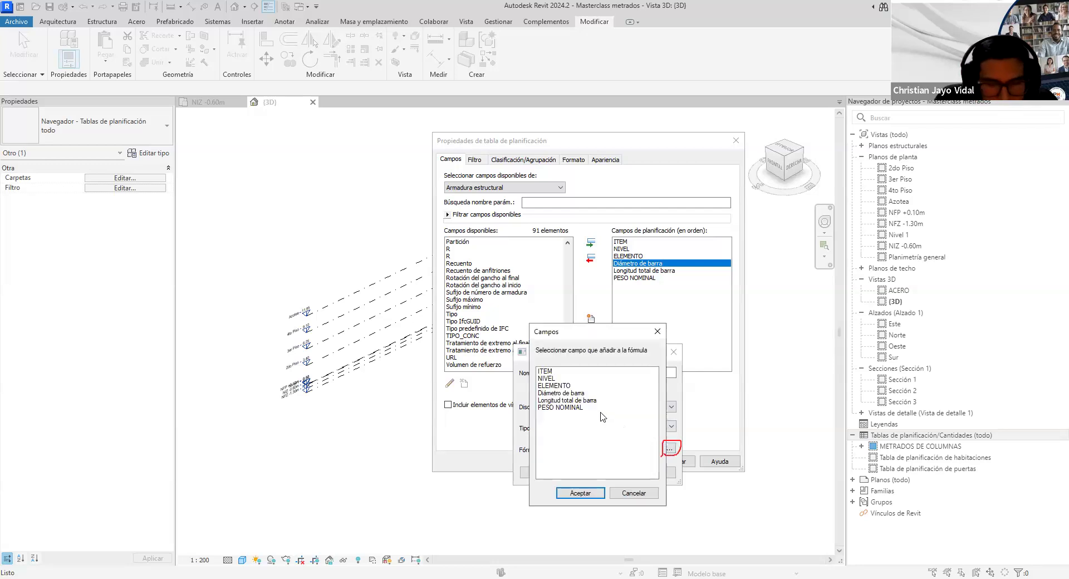
{"action": "left_click", "coordinate": [581, 401]}
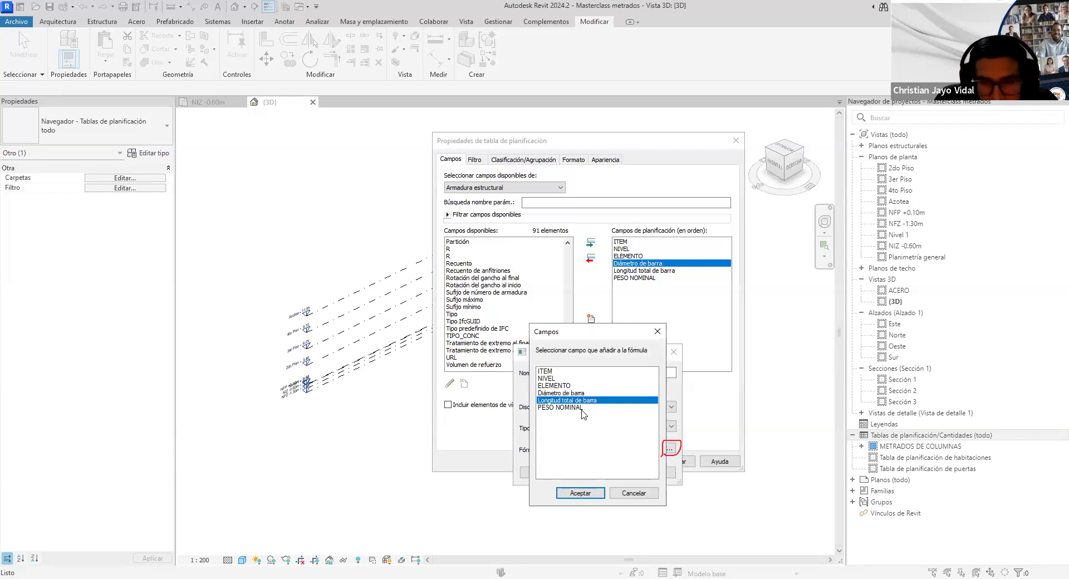
{"action": "left_click", "coordinate": [581, 494]}
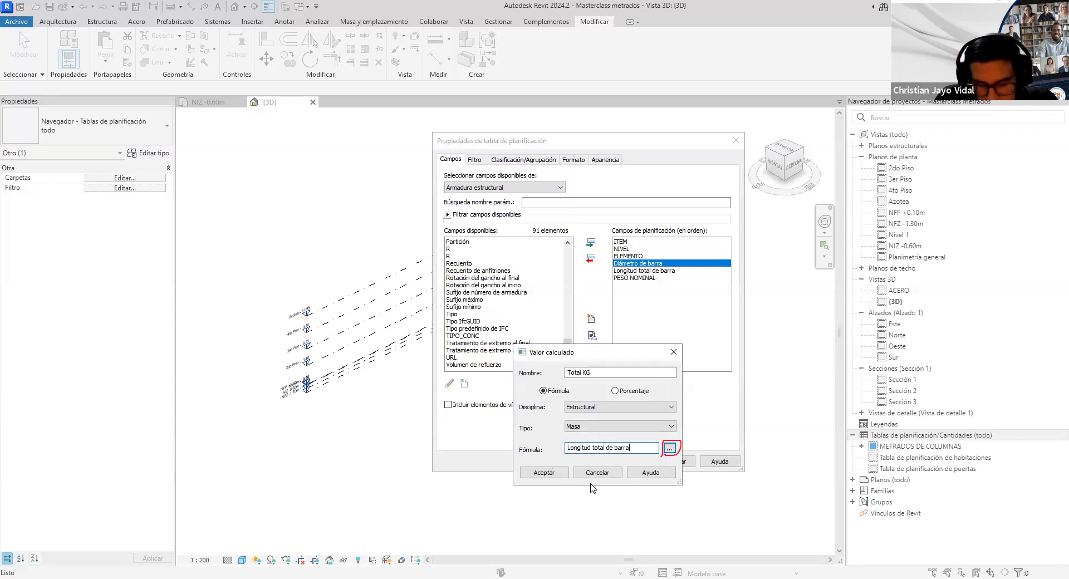
{"action": "key", "text": "BackSpace"}
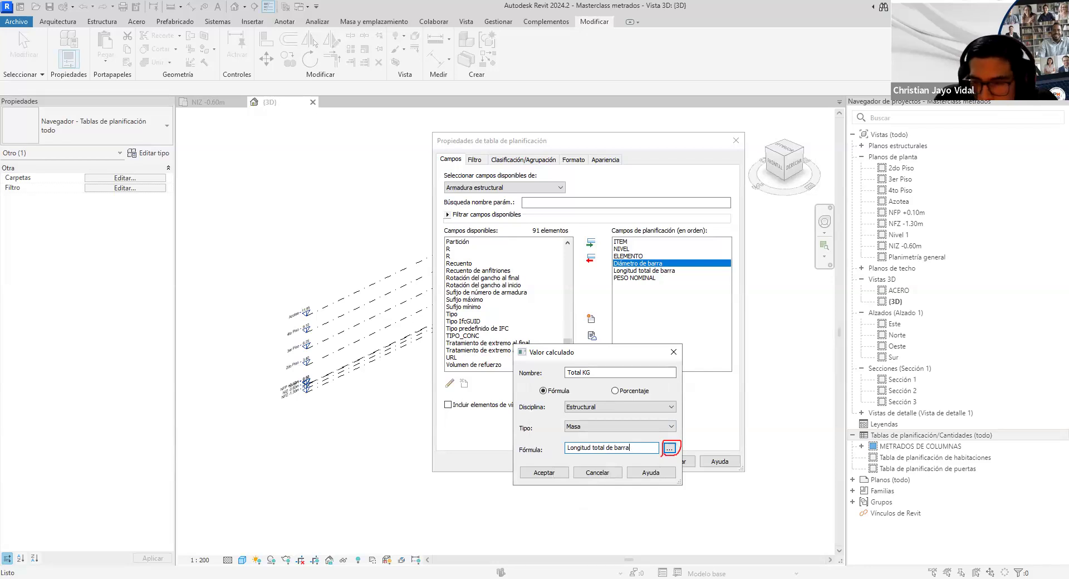
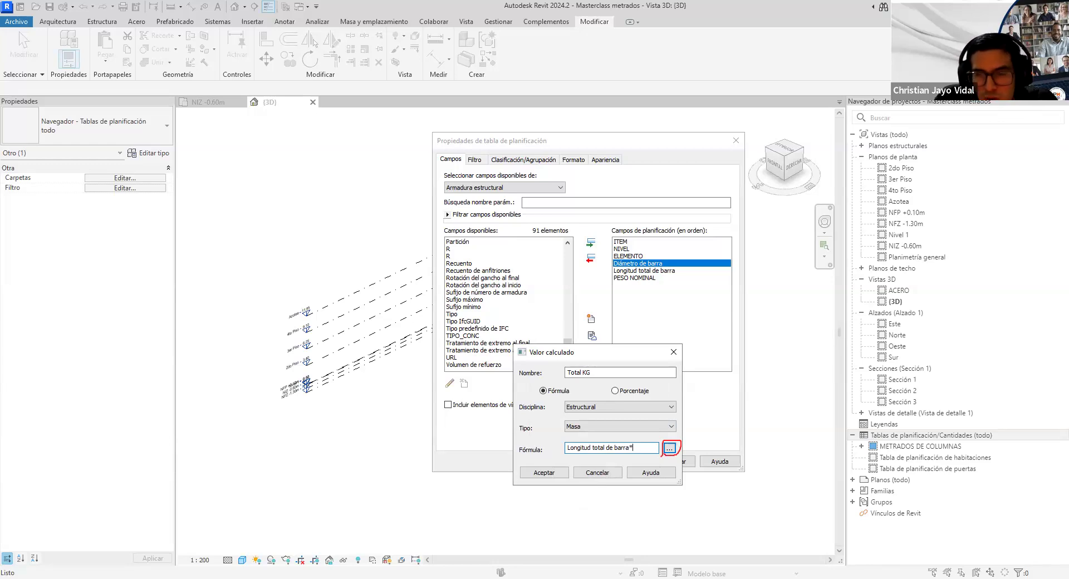
{"action": "left_click", "coordinate": [670, 449]}
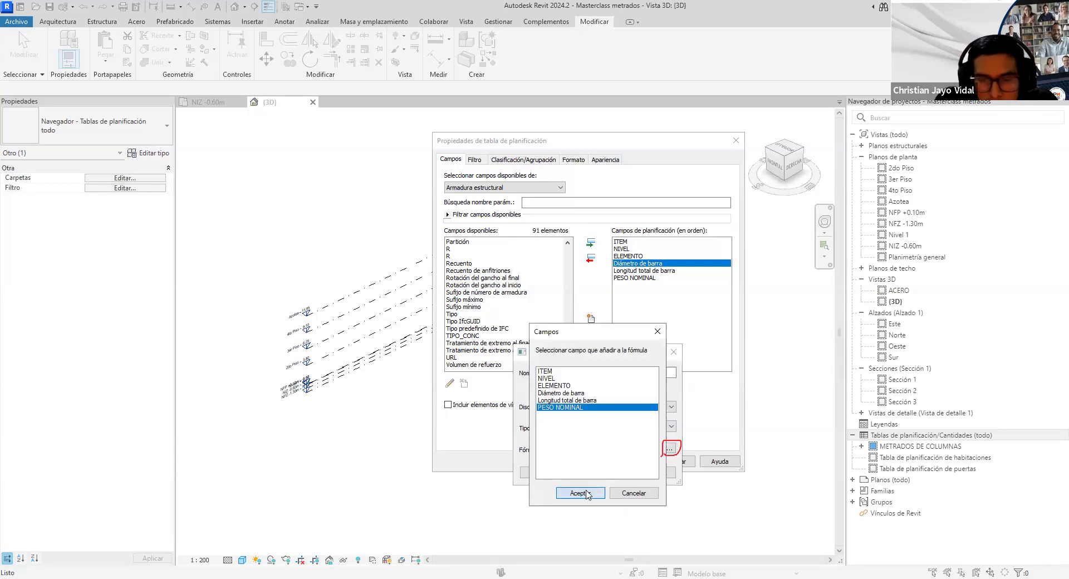
{"action": "left_click", "coordinate": [580, 493]}
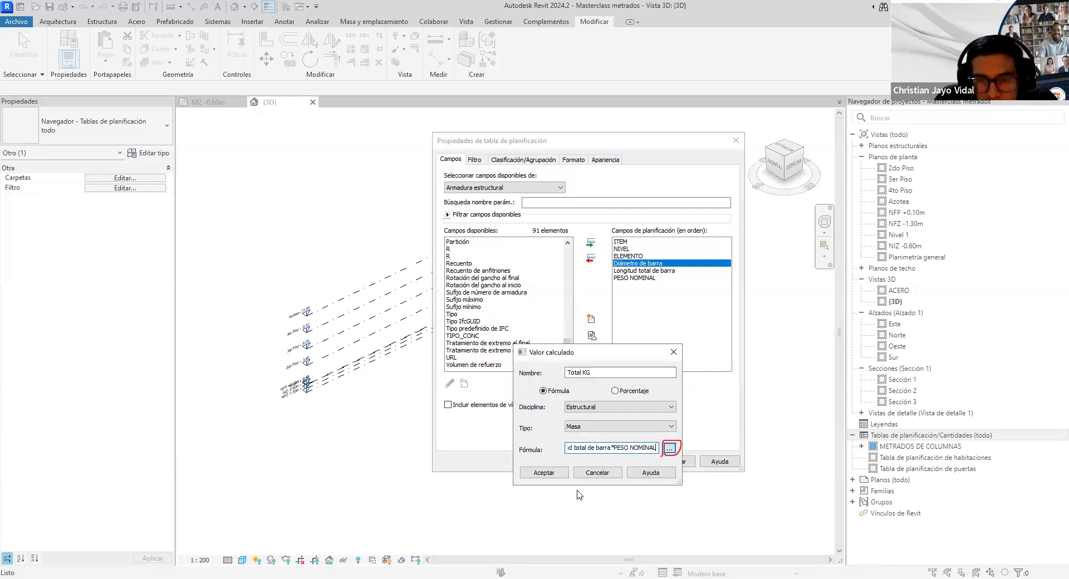
{"action": "left_click", "coordinate": [542, 472]}
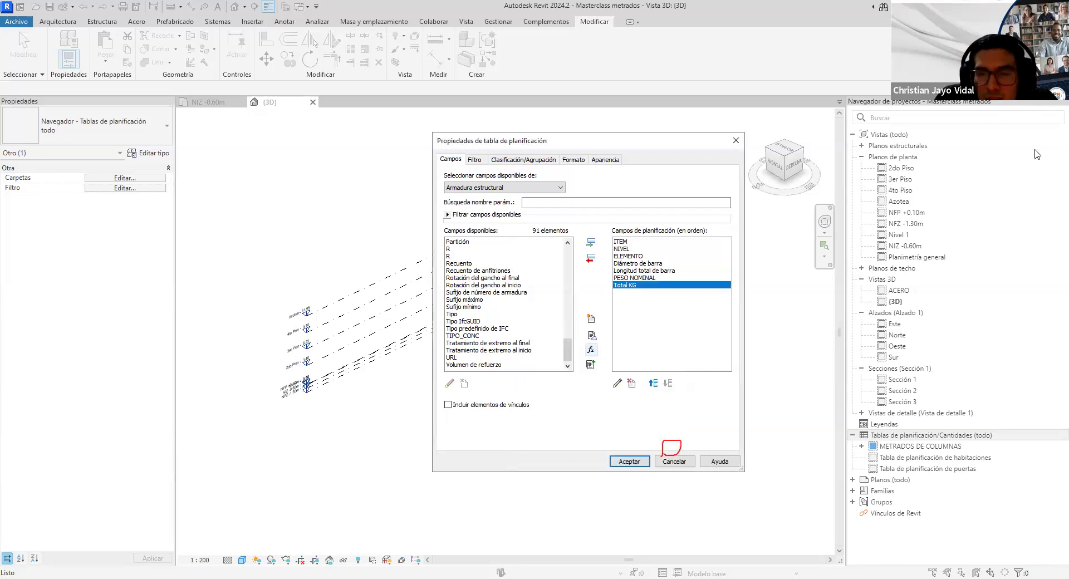
{"action": "mouse_move", "coordinate": [616, 288]}
{"action": "left_mouse_down"}
{"action": "mouse_move", "coordinate": [646, 281]}
{"action": "mouse_move", "coordinate": [616, 274]}
{"action": "mouse_move", "coordinate": [665, 278]}
{"action": "left_mouse_up"}
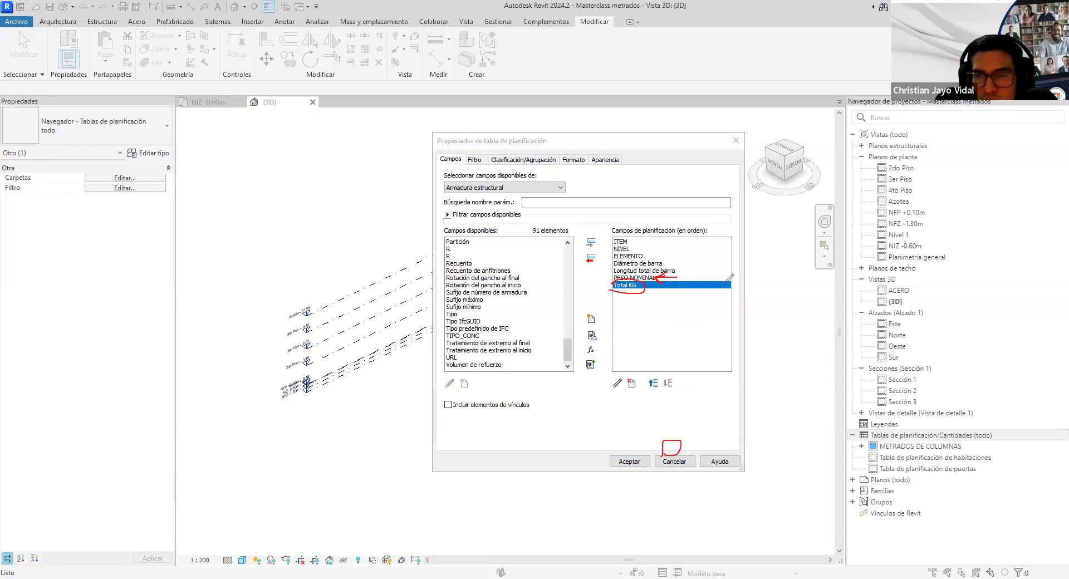
{"action": "mouse_move", "coordinate": [668, 306]}
{"action": "left_mouse_down"}
{"action": "mouse_move", "coordinate": [559, 309]}
{"action": "mouse_move", "coordinate": [678, 359]}
{"action": "mouse_move", "coordinate": [683, 306]}
{"action": "left_mouse_up"}
{"action": "mouse_move", "coordinate": [587, 324]}
{"action": "left_mouse_down"}
{"action": "mouse_move", "coordinate": [623, 324]}
{"action": "mouse_move", "coordinate": [633, 350]}
{"action": "left_mouse_up"}
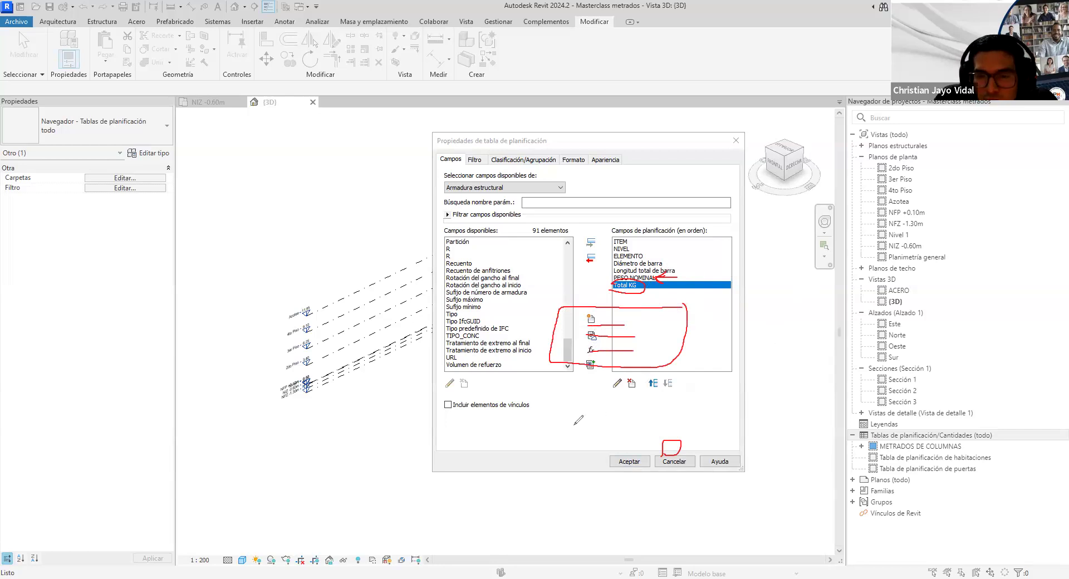
{"action": "mouse_move", "coordinate": [524, 416]}
{"action": "left_mouse_down"}
{"action": "mouse_move", "coordinate": [579, 422]}
{"action": "mouse_move", "coordinate": [507, 433]}
{"action": "mouse_move", "coordinate": [533, 414]}
{"action": "mouse_move", "coordinate": [640, 437]}
{"action": "mouse_move", "coordinate": [651, 420]}
{"action": "mouse_move", "coordinate": [599, 420]}
{"action": "left_mouse_up"}
{"action": "mouse_move", "coordinate": [563, 421]}
{"action": "left_mouse_down"}
{"action": "mouse_move", "coordinate": [533, 426]}
{"action": "mouse_move", "coordinate": [529, 443]}
{"action": "mouse_move", "coordinate": [509, 402]}
{"action": "left_mouse_up"}
{"action": "mouse_move", "coordinate": [670, 419]}
{"action": "left_mouse_down"}
{"action": "mouse_move", "coordinate": [660, 388]}
{"action": "mouse_move", "coordinate": [591, 424]}
{"action": "mouse_move", "coordinate": [663, 462]}
{"action": "mouse_move", "coordinate": [676, 411]}
{"action": "left_mouse_up"}
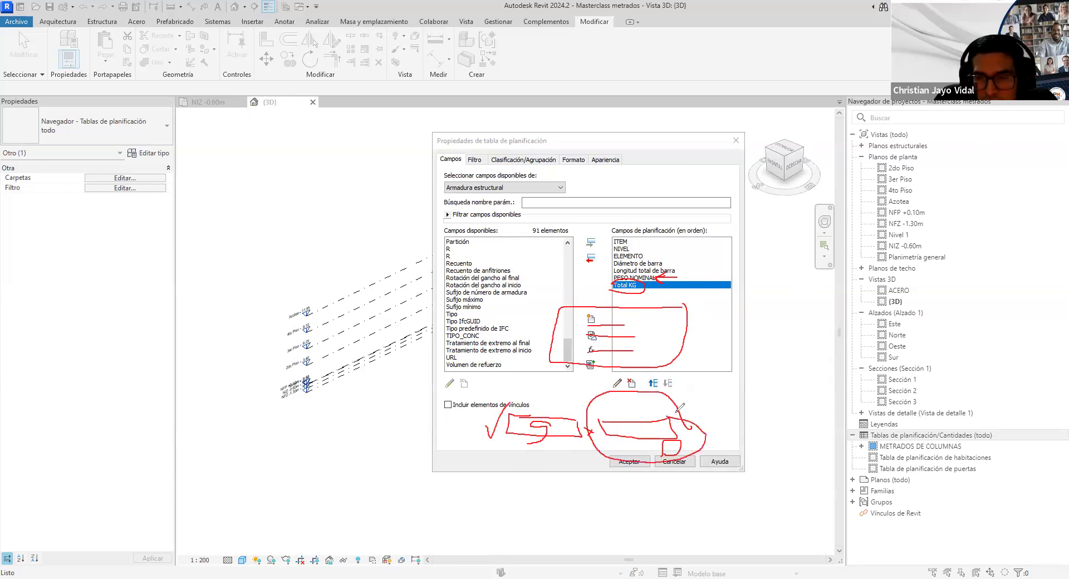
{"action": "left_click_drag", "start_coordinate": [755, 393], "coordinate": [680, 414]}
{"action": "mouse_move", "coordinate": [696, 394]}
{"action": "left_mouse_down"}
{"action": "mouse_move", "coordinate": [680, 415]}
{"action": "mouse_move", "coordinate": [720, 419]}
{"action": "mouse_move", "coordinate": [725, 446]}
{"action": "mouse_move", "coordinate": [765, 448]}
{"action": "left_mouse_up"}
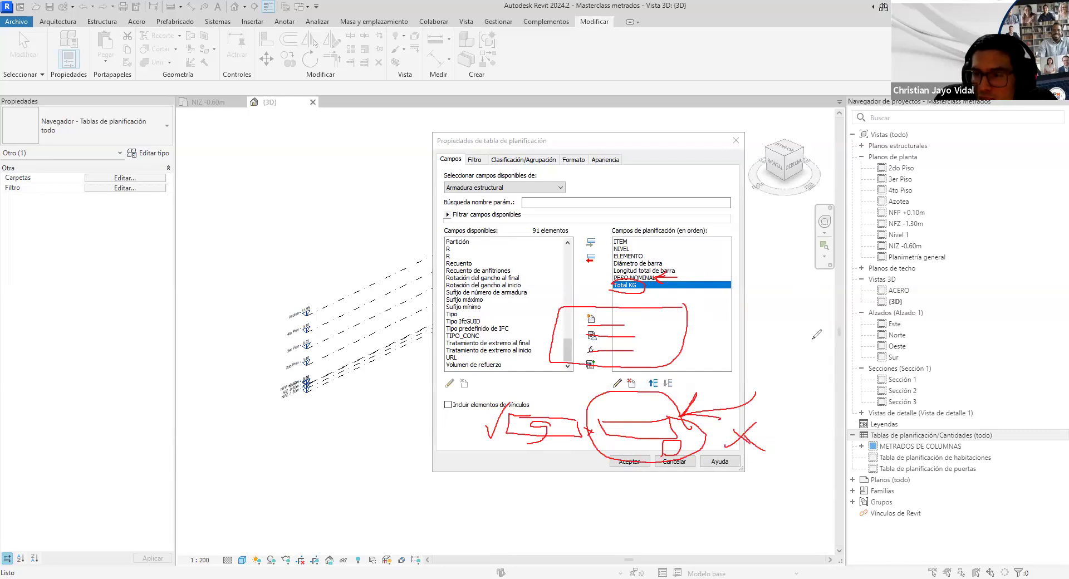
{"action": "left_click", "coordinate": [1034, 161]}
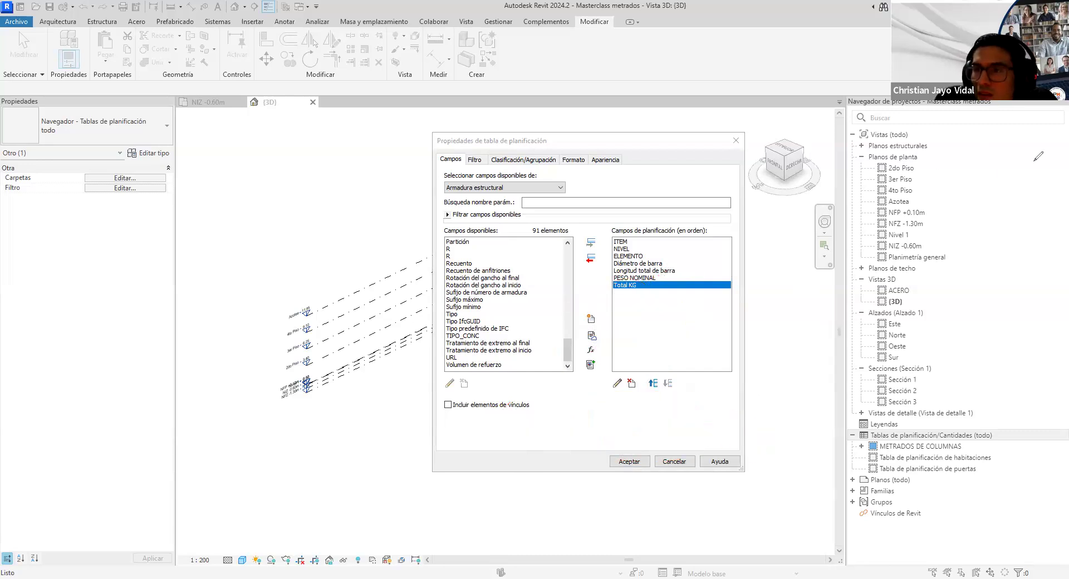
Accept the schedule properties to generate the METRADO DE ACERO DE REFUERZO schedule and look through its rows
{"action": "left_click", "coordinate": [629, 462]}
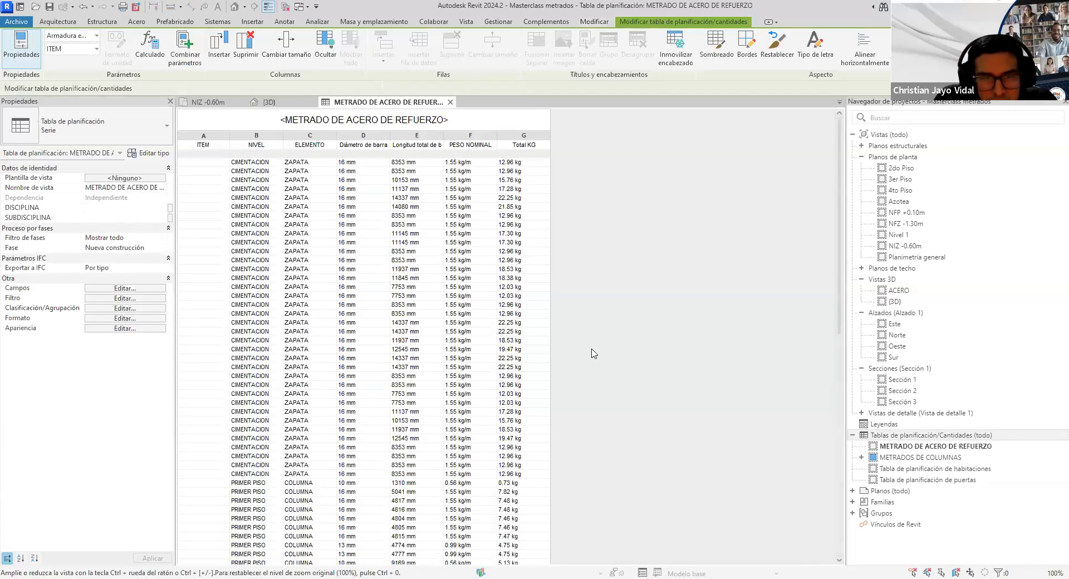
{"action": "scroll", "coordinate": [594, 353], "scroll_direction": "down", "scroll_amount": 10}
{"action": "scroll", "coordinate": [598, 358], "scroll_direction": "up", "scroll_amount": 9}
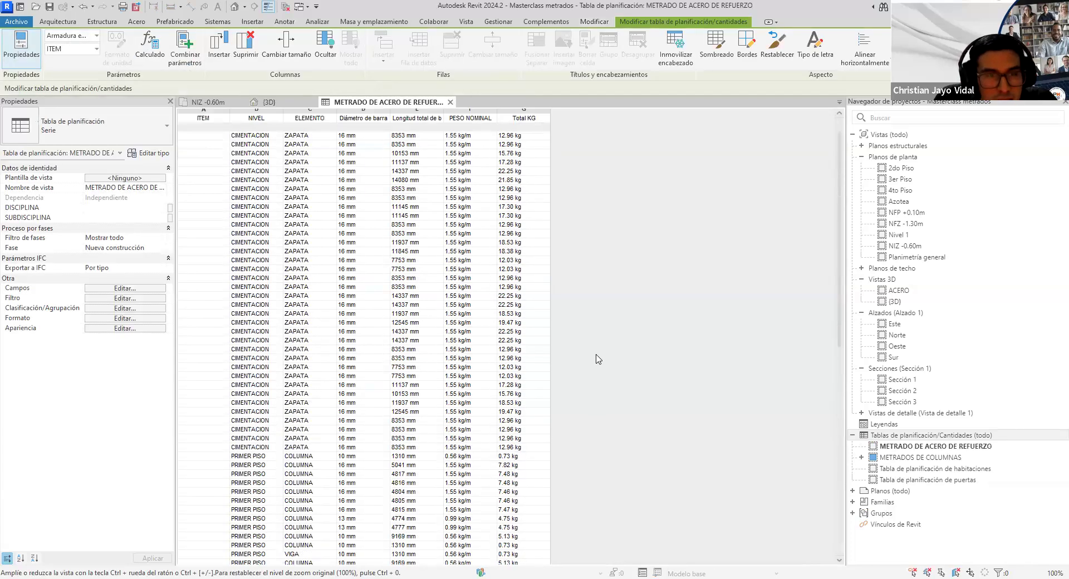
{"action": "scroll", "coordinate": [598, 359], "scroll_direction": "up", "scroll_amount": 1}
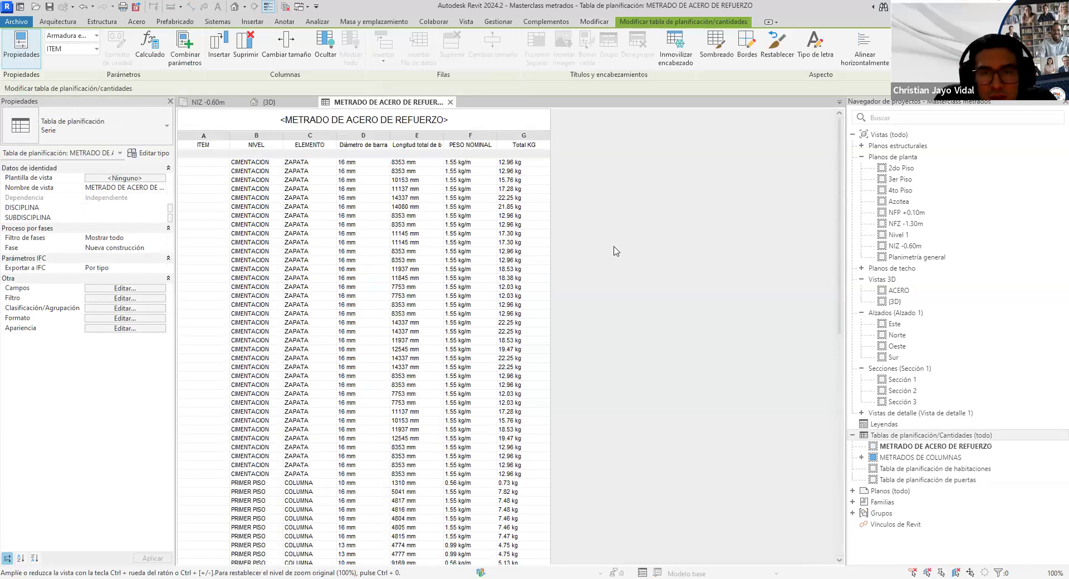
Examine the Total KG column from the first footing rows down through the columns, beams and slabs
{"action": "left_click", "coordinate": [524, 146]}
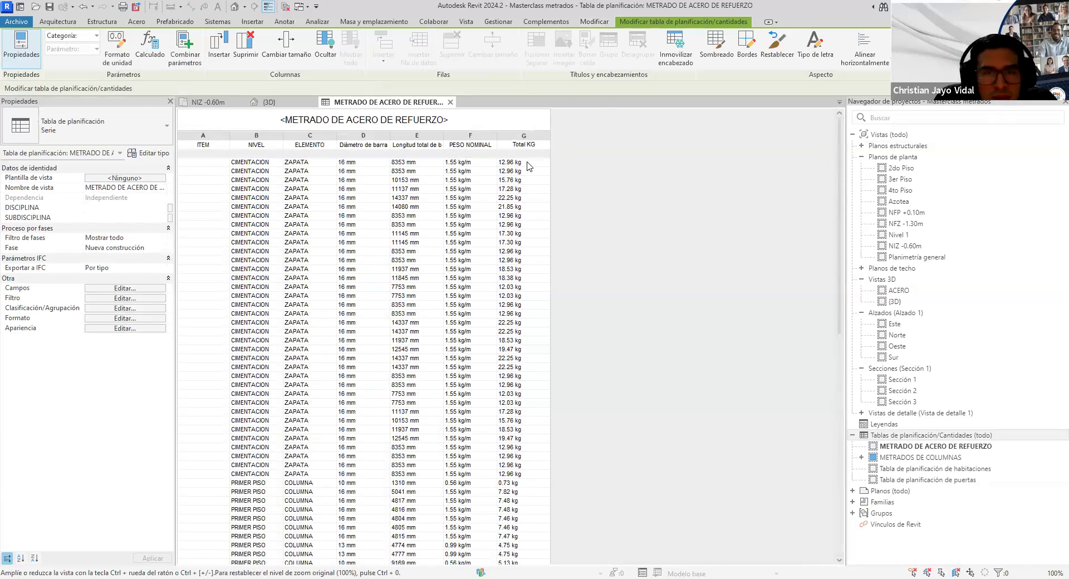
{"action": "left_click", "coordinate": [529, 166]}
{"action": "scroll", "coordinate": [529, 250], "scroll_direction": "down", "scroll_amount": 15}
{"action": "scroll", "coordinate": [531, 334], "scroll_direction": "up", "scroll_amount": 15}
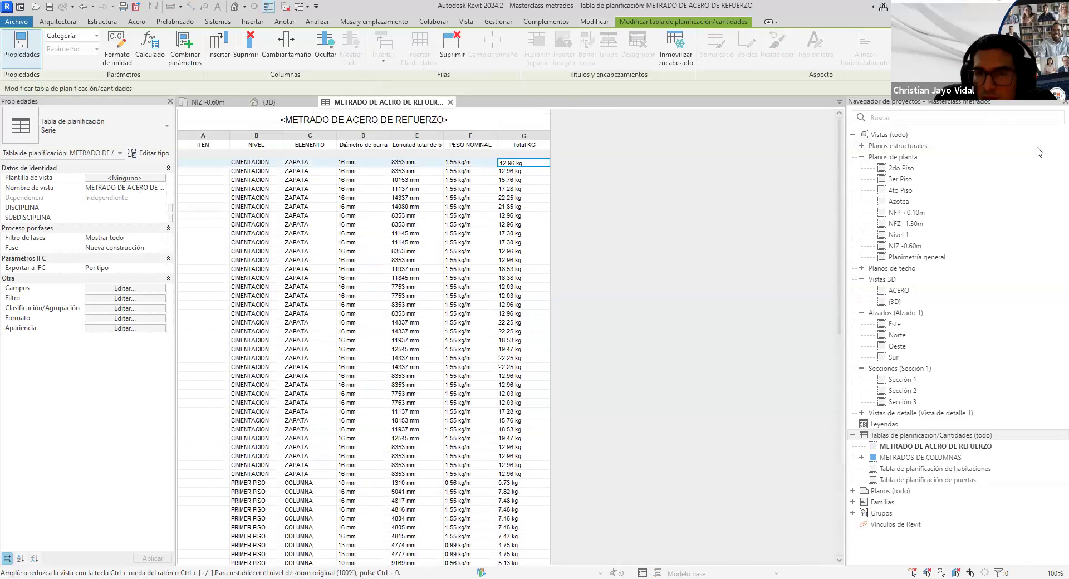
{"action": "left_click_drag", "start_coordinate": [534, 154], "coordinate": [539, 139]}
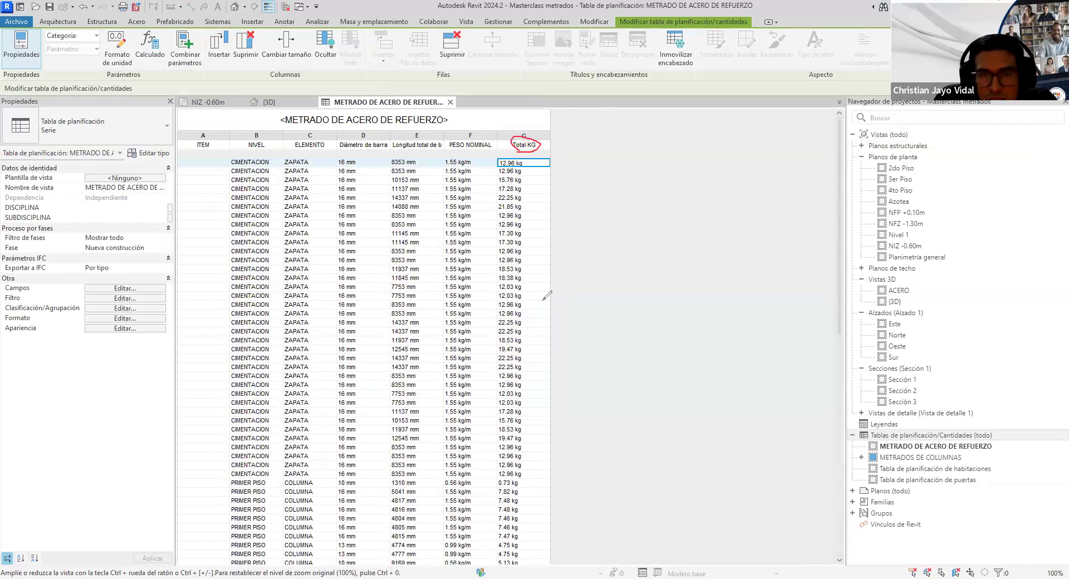
{"action": "scroll", "coordinate": [550, 336], "scroll_direction": "down", "scroll_amount": 10}
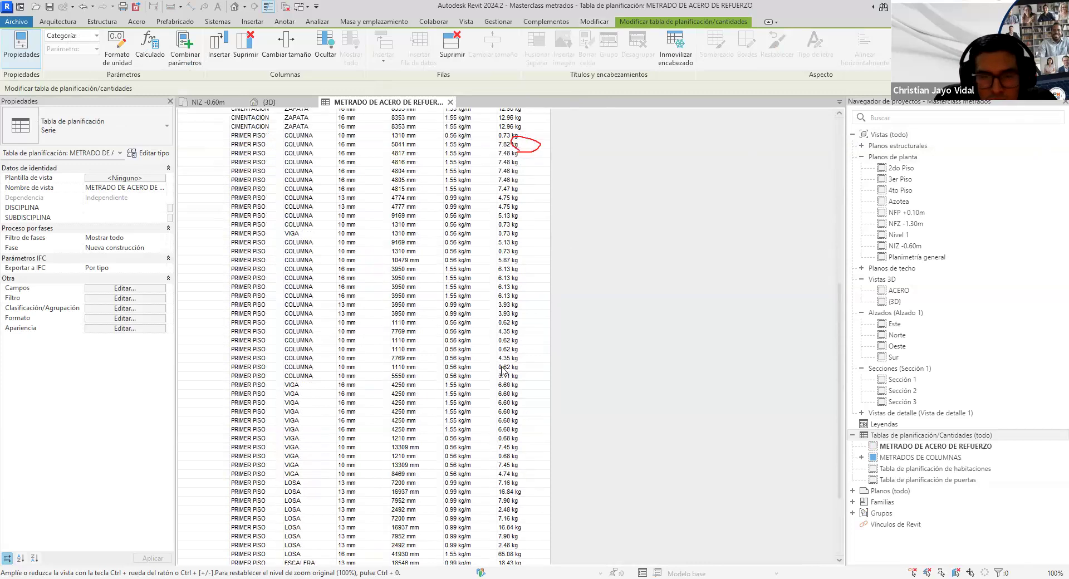
{"action": "scroll", "coordinate": [549, 336], "scroll_direction": "up", "scroll_amount": 10}
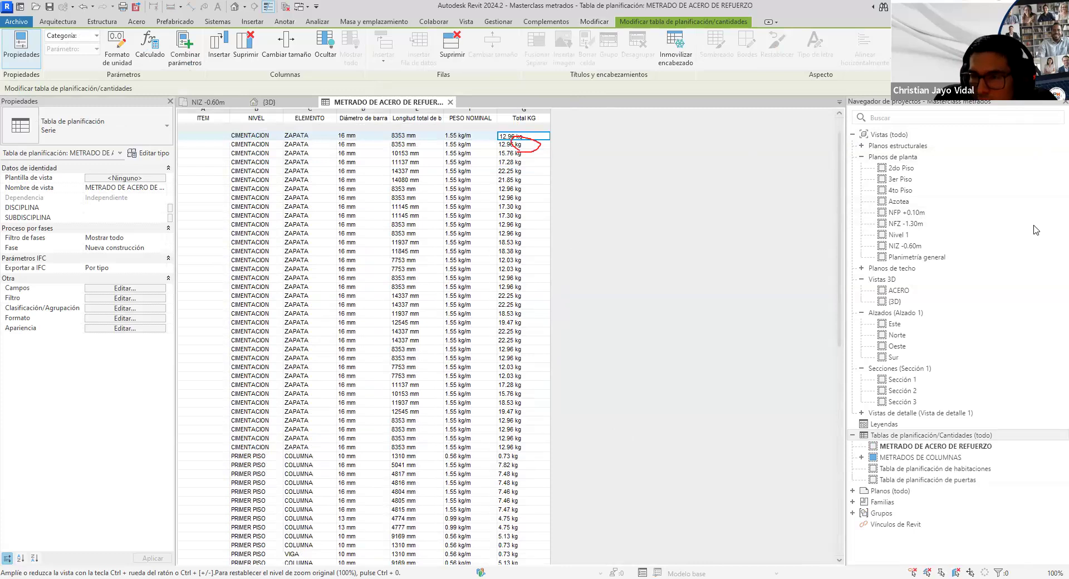
{"action": "scroll", "coordinate": [513, 163], "scroll_direction": "up", "scroll_amount": 2}
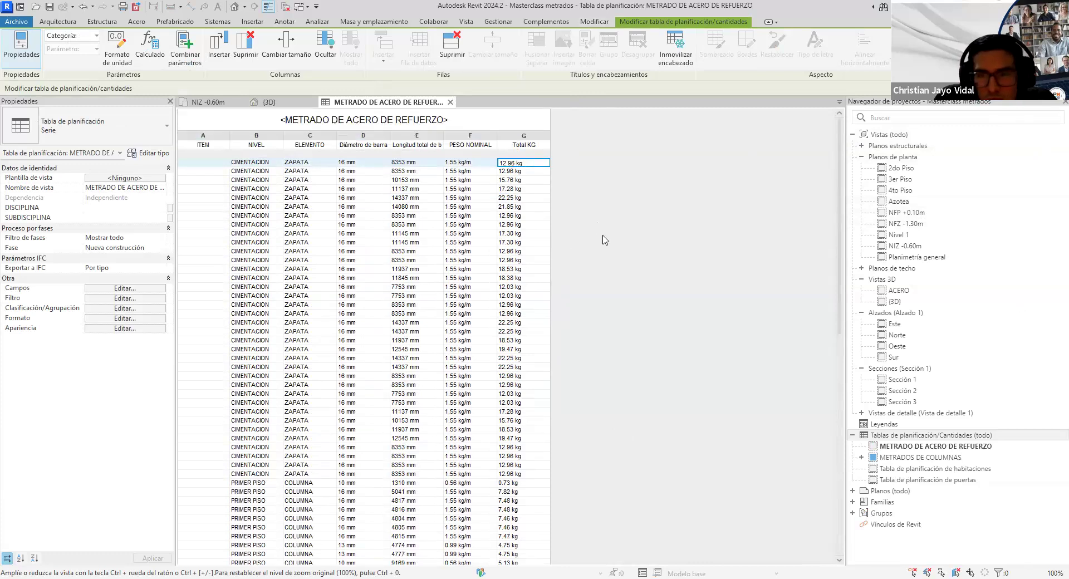
Open the ACERO 3D view and inspect the reinforcement of the footings, columns, beam, slab and stair
{"action": "double_click", "coordinate": [893, 290]}
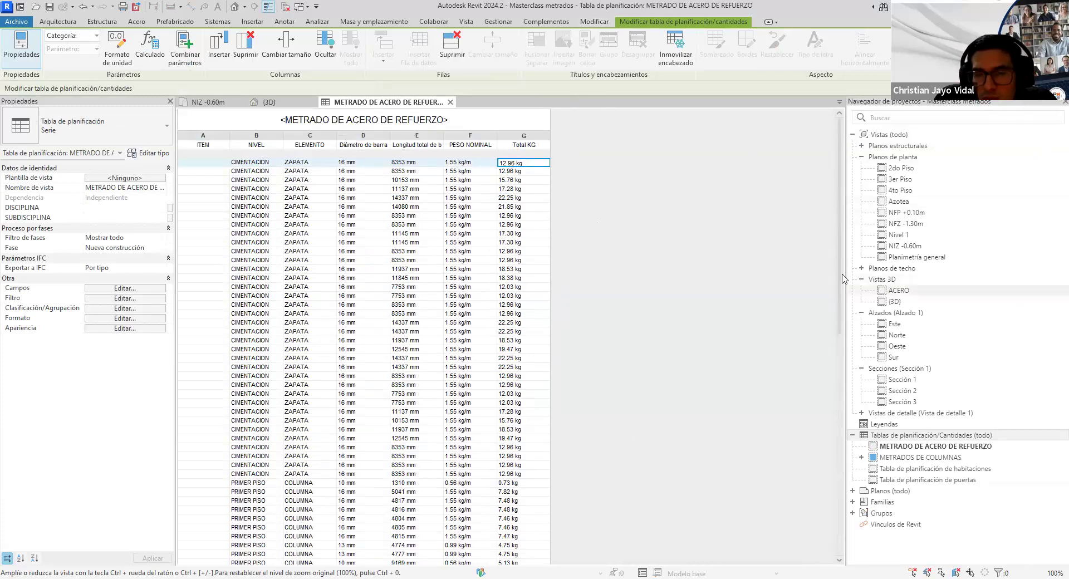
{"action": "left_click", "coordinate": [498, 256]}
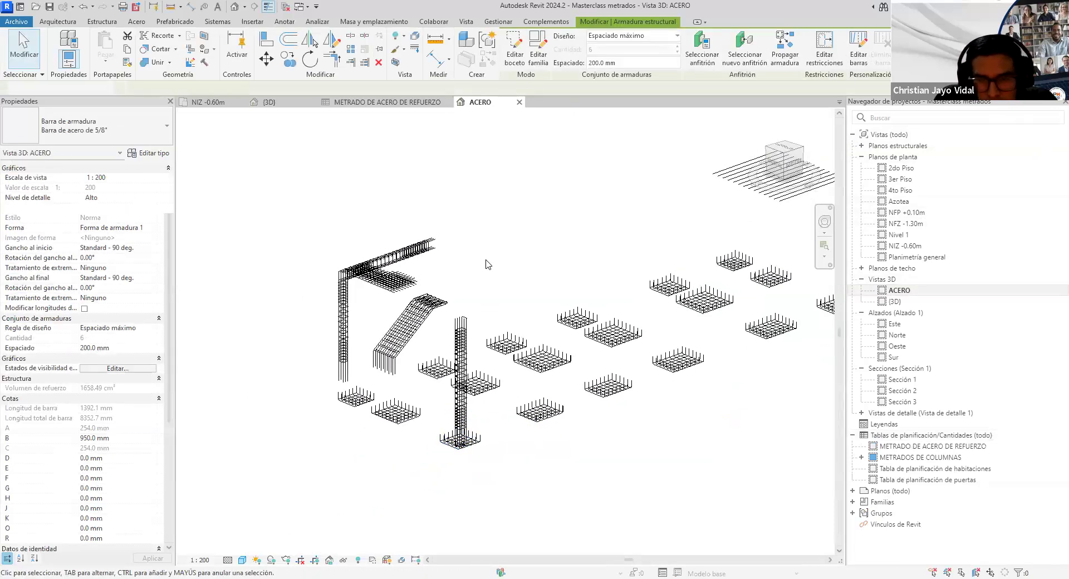
{"action": "scroll", "coordinate": [448, 426], "scroll_direction": "up", "scroll_amount": 3}
{"action": "scroll", "coordinate": [451, 432], "scroll_direction": "down", "scroll_amount": 3}
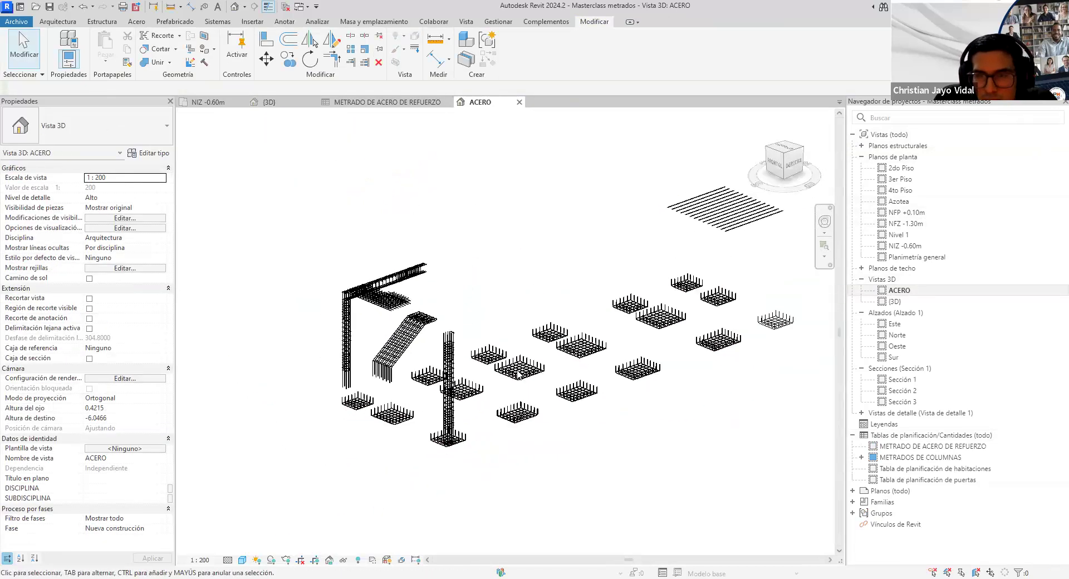
{"action": "scroll", "coordinate": [440, 429], "scroll_direction": "up", "scroll_amount": 3}
{"action": "scroll", "coordinate": [563, 352], "scroll_direction": "down", "scroll_amount": 1}
{"action": "scroll", "coordinate": [562, 353], "scroll_direction": "up", "scroll_amount": 4}
{"action": "scroll", "coordinate": [470, 246], "scroll_direction": "down", "scroll_amount": 3}
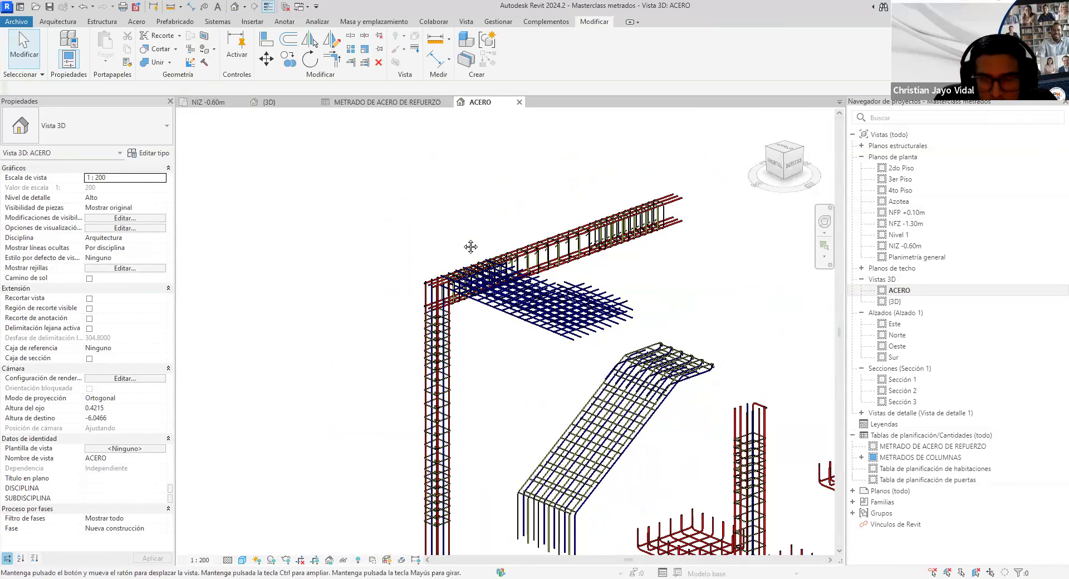
{"action": "scroll", "coordinate": [507, 248], "scroll_direction": "down", "scroll_amount": 2}
{"action": "scroll", "coordinate": [507, 248], "scroll_direction": "down", "scroll_amount": 2}
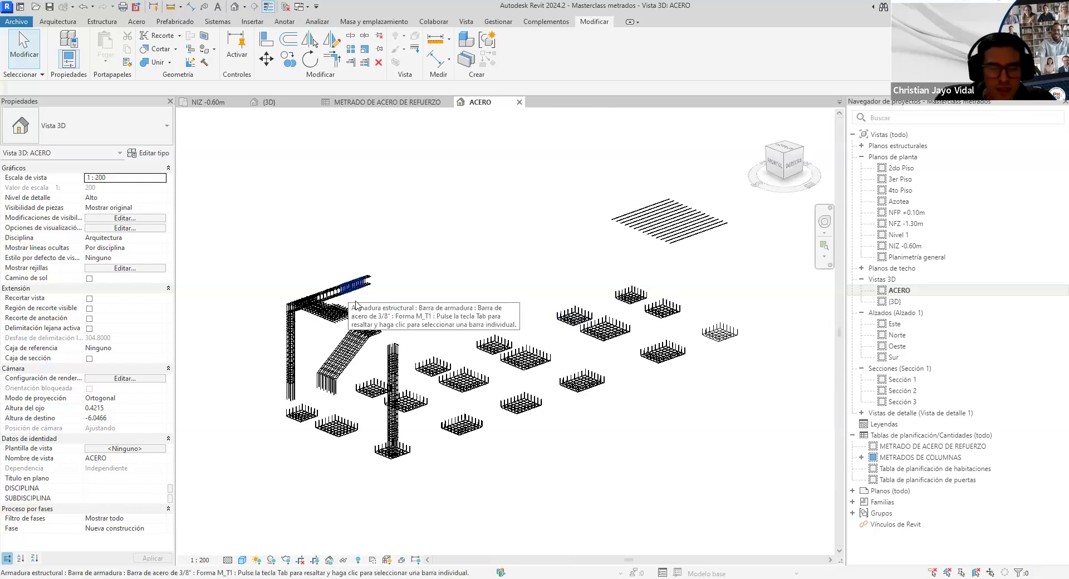
Return to the METRADO DE ACERO DE REFUERZO schedule and set NIVEL as its first sorting field
{"action": "left_click", "coordinate": [386, 102]}
{"action": "scroll", "coordinate": [549, 326], "scroll_direction": "down", "scroll_amount": 3}
{"action": "scroll", "coordinate": [552, 328], "scroll_direction": "down", "scroll_amount": 4}
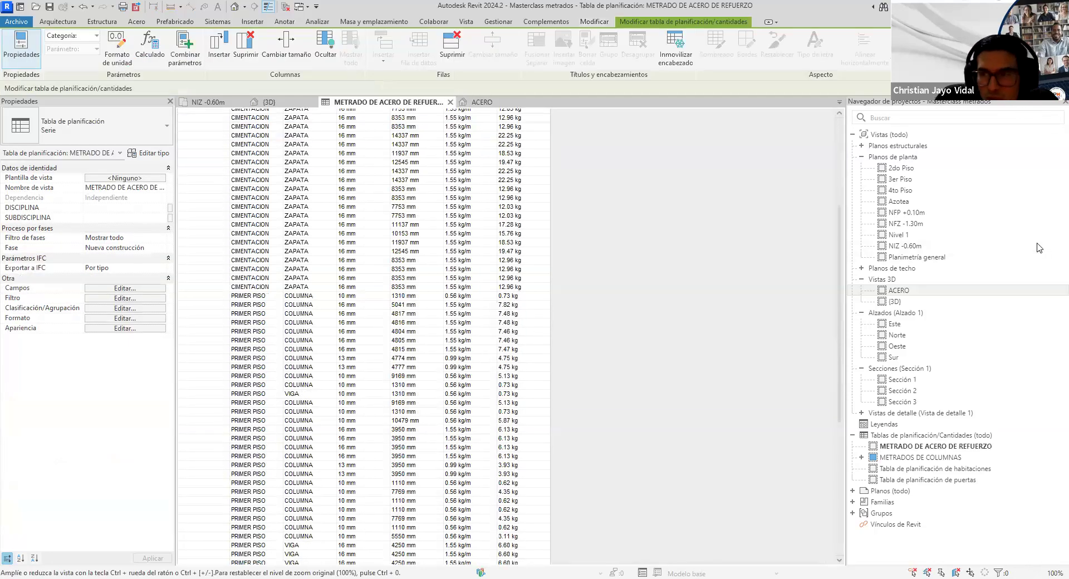
{"action": "mouse_move", "coordinate": [160, 272]}
{"action": "left_mouse_down"}
{"action": "mouse_move", "coordinate": [201, 320]}
{"action": "mouse_move", "coordinate": [155, 340]}
{"action": "left_mouse_up"}
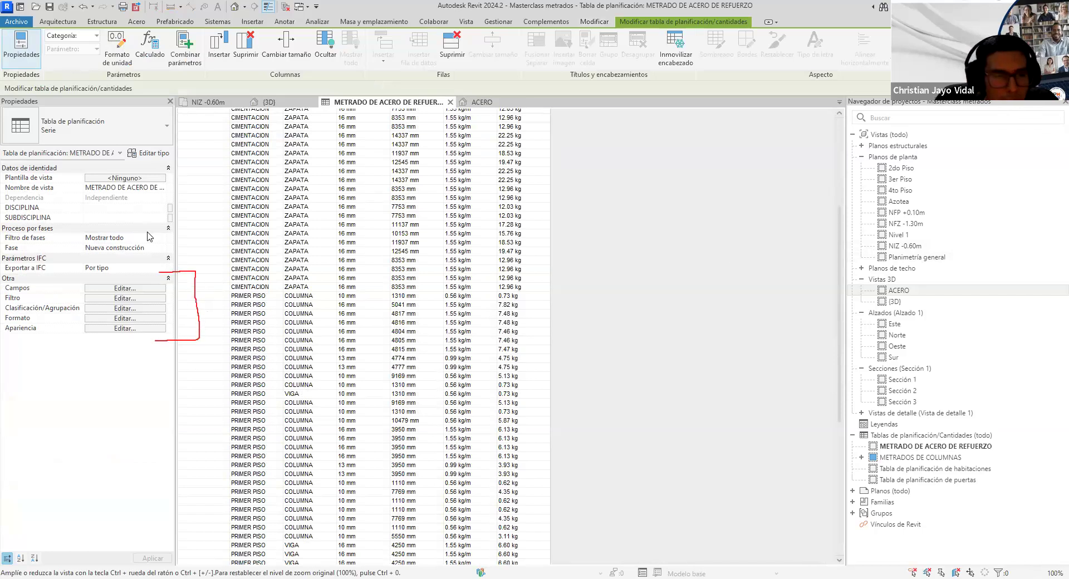
{"action": "left_click", "coordinate": [124, 298]}
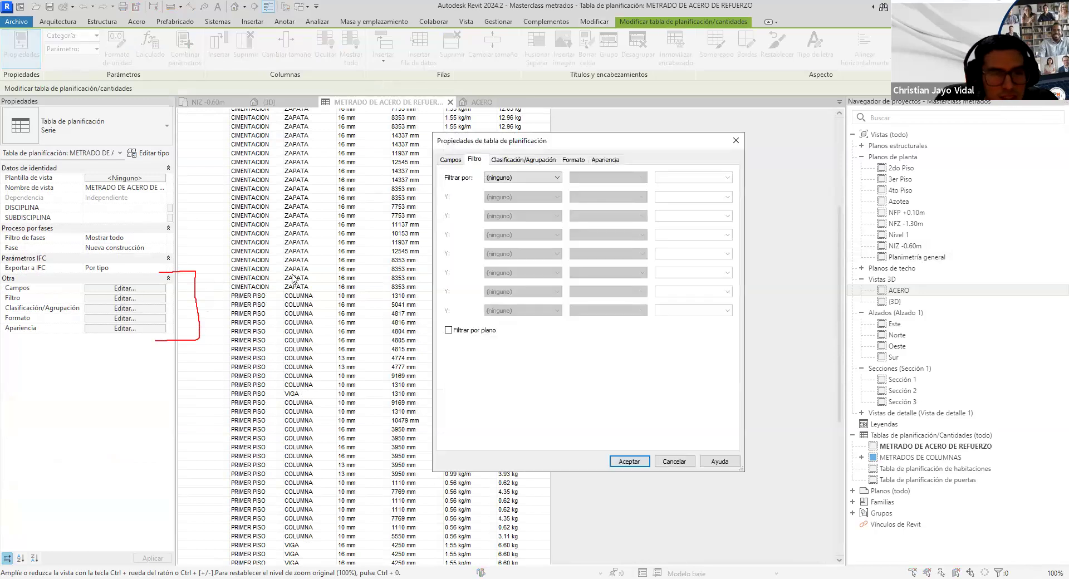
{"action": "left_click", "coordinate": [526, 160]}
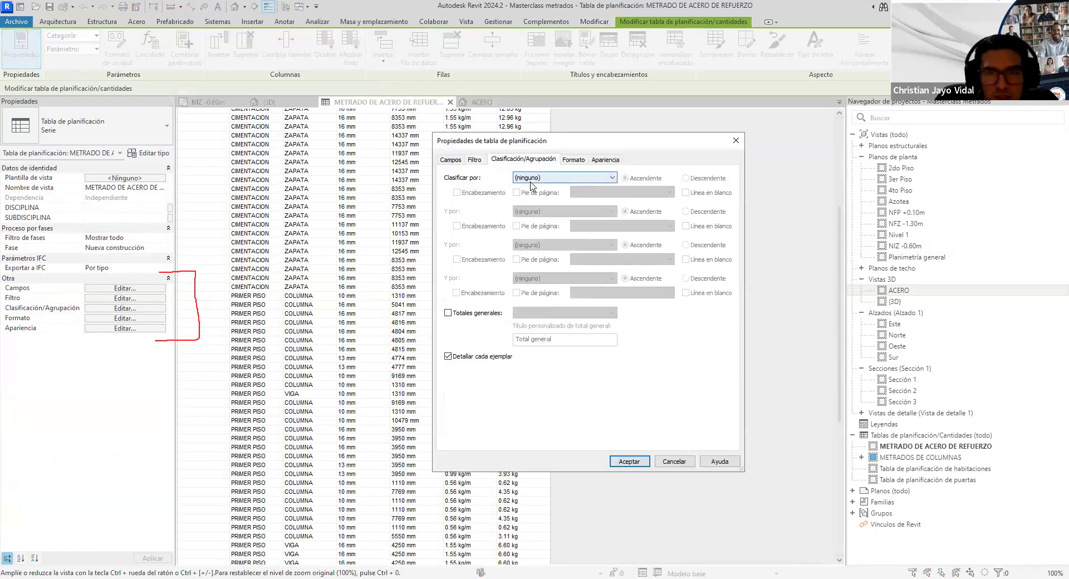
{"action": "left_click", "coordinate": [543, 178]}
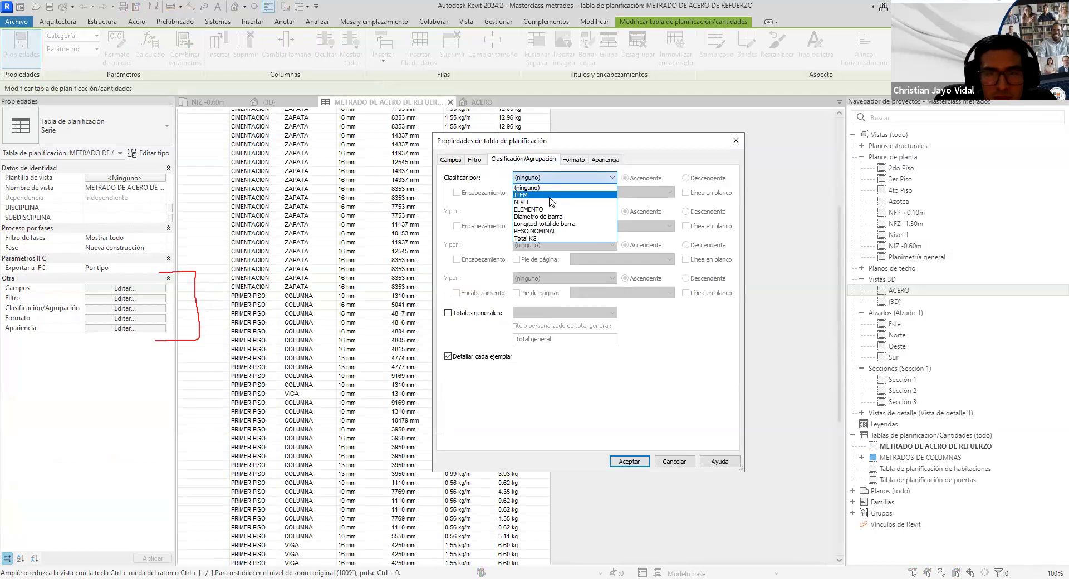
{"action": "left_click", "coordinate": [550, 202]}
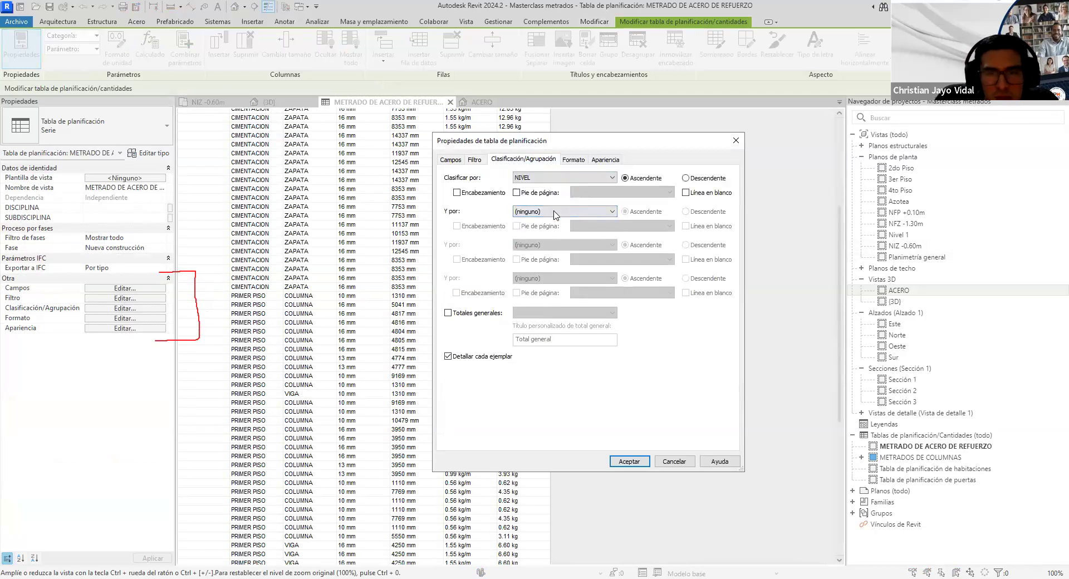
Set ELEMENTO as the second sorting field and add a footer with Título, recuento y totales to it
{"action": "left_click", "coordinate": [555, 212]}
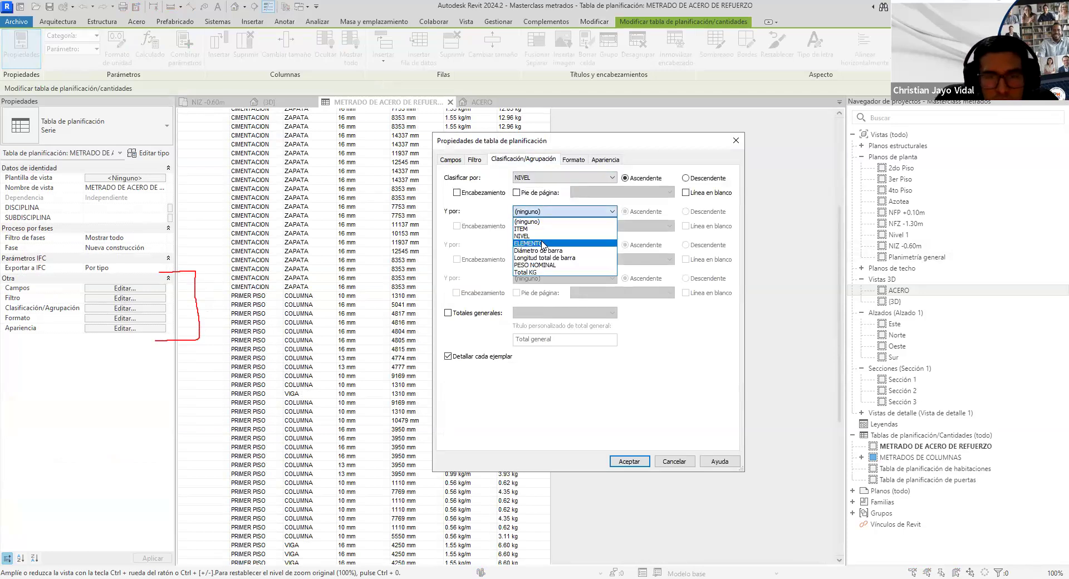
{"action": "left_click", "coordinate": [542, 244]}
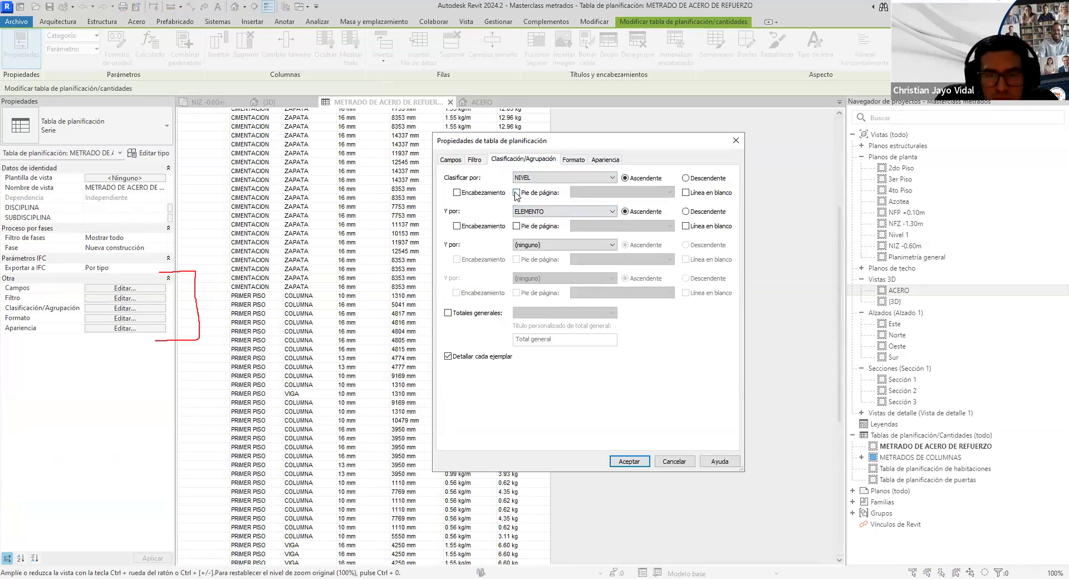
{"action": "left_click", "coordinate": [516, 225]}
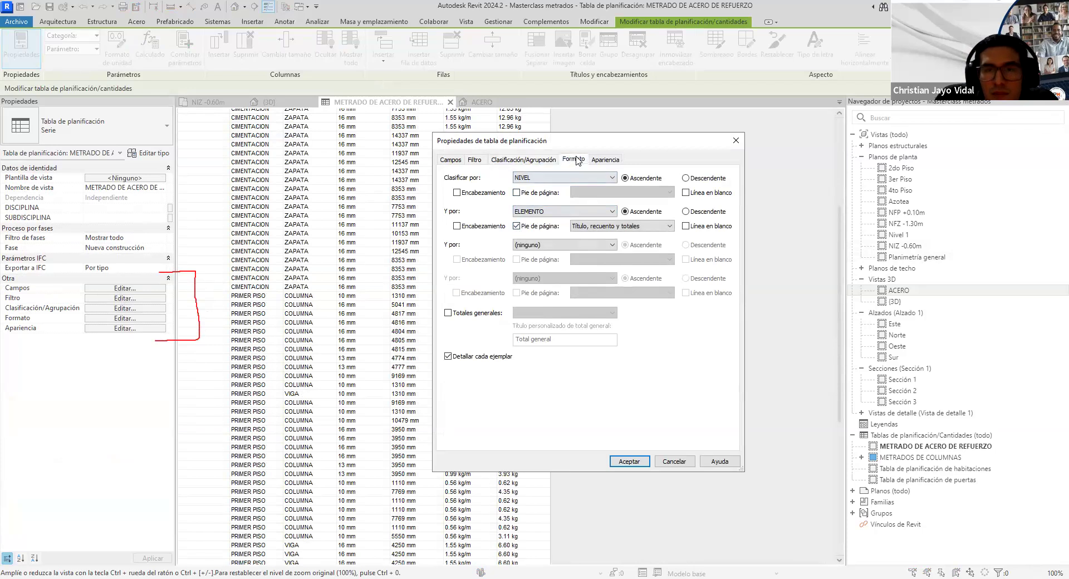
Set the Total KG field to Calcular totales and accept the schedule properties
{"action": "left_click", "coordinate": [573, 160]}
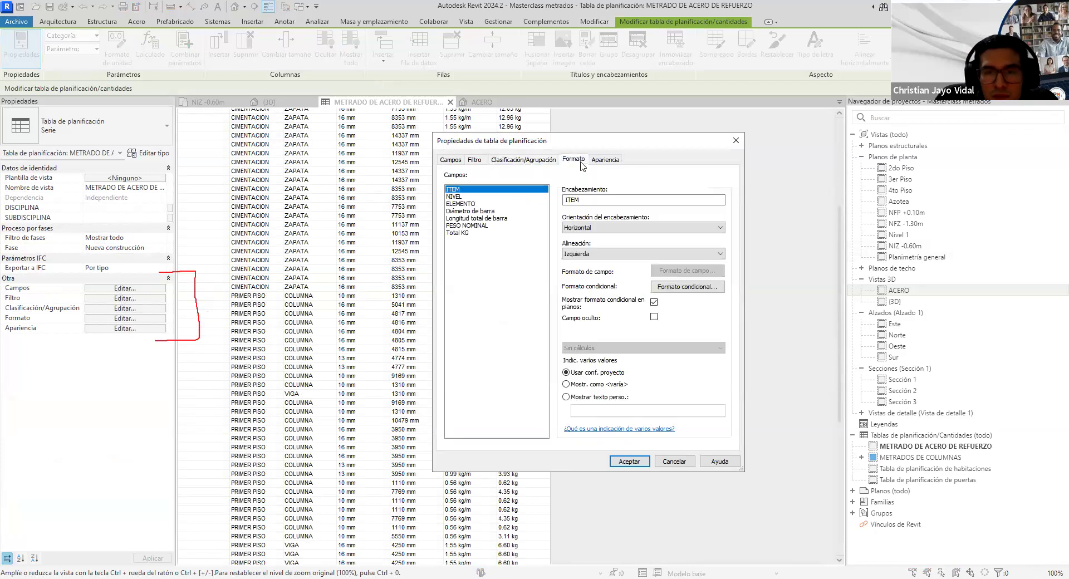
{"action": "left_click", "coordinate": [458, 233]}
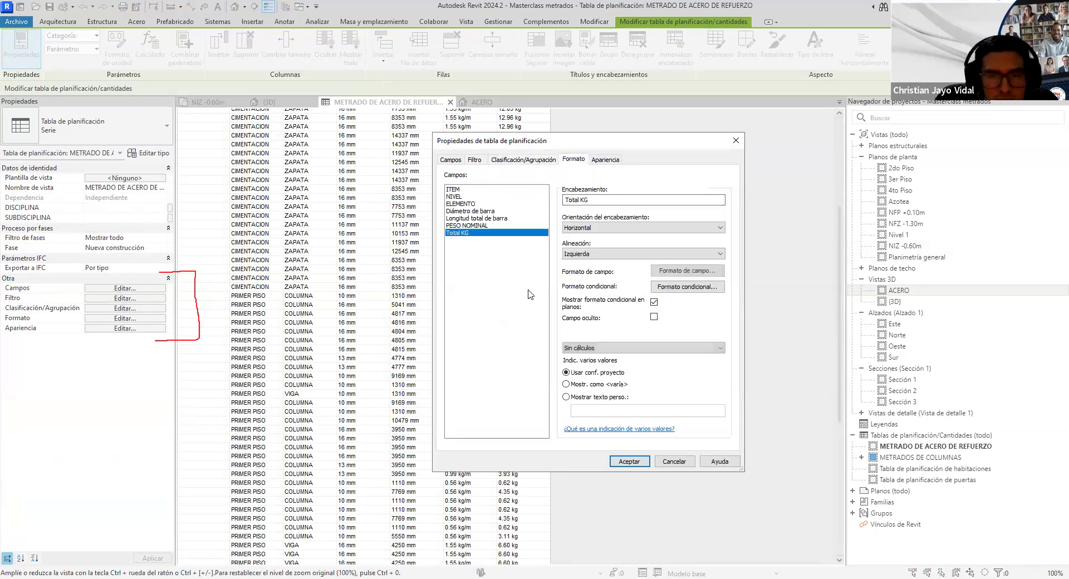
{"action": "left_click", "coordinate": [575, 349]}
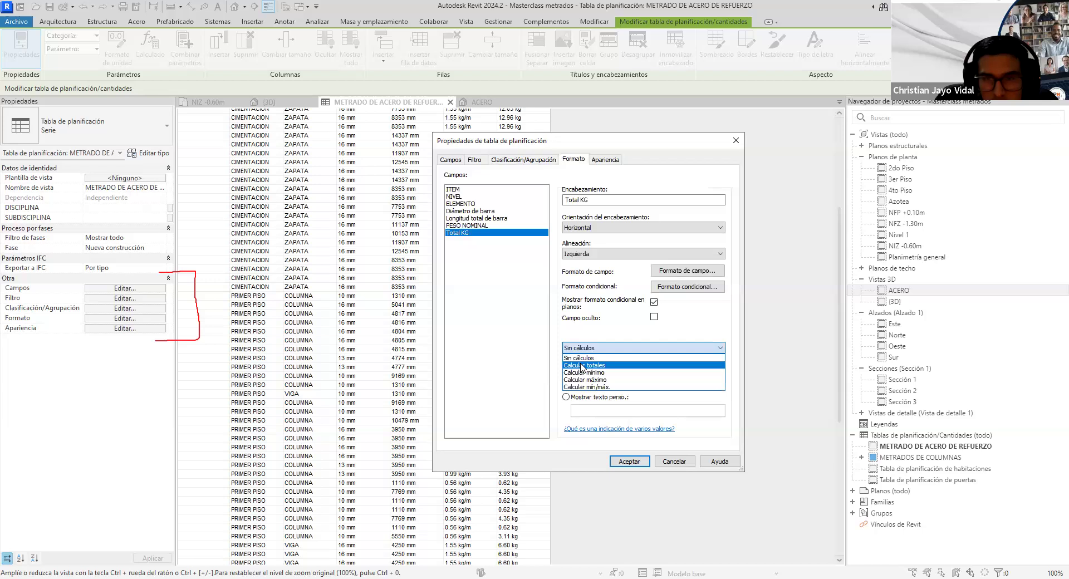
{"action": "left_click", "coordinate": [582, 366]}
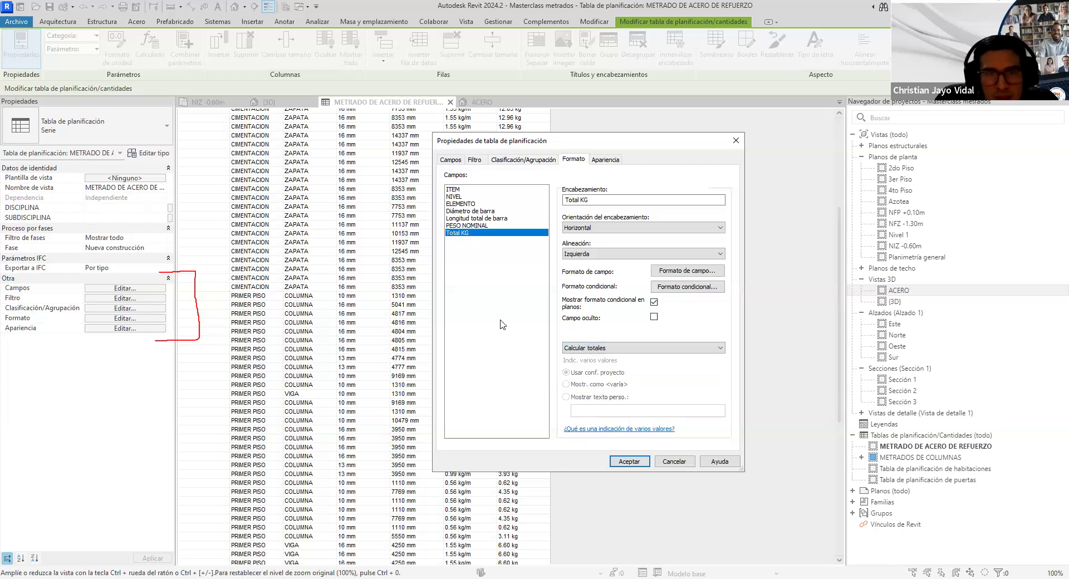
{"action": "left_click", "coordinate": [623, 461]}
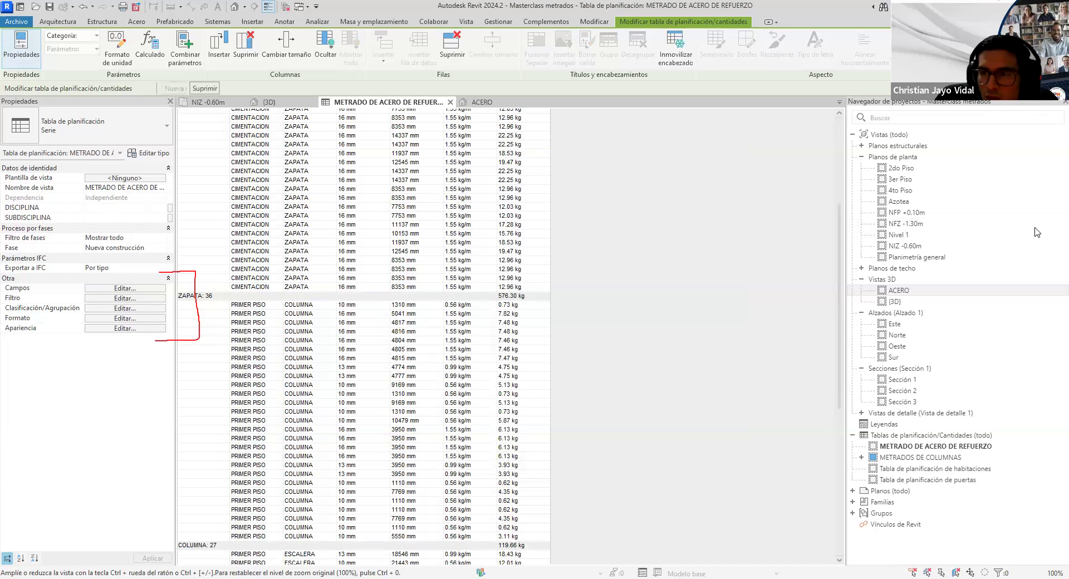
Examine the Total KG subtotals per element and the bar diameters in the footing and column rows
{"action": "mouse_move", "coordinate": [537, 291]}
{"action": "left_mouse_down"}
{"action": "mouse_move", "coordinate": [490, 294]}
{"action": "mouse_move", "coordinate": [531, 300]}
{"action": "left_mouse_up"}
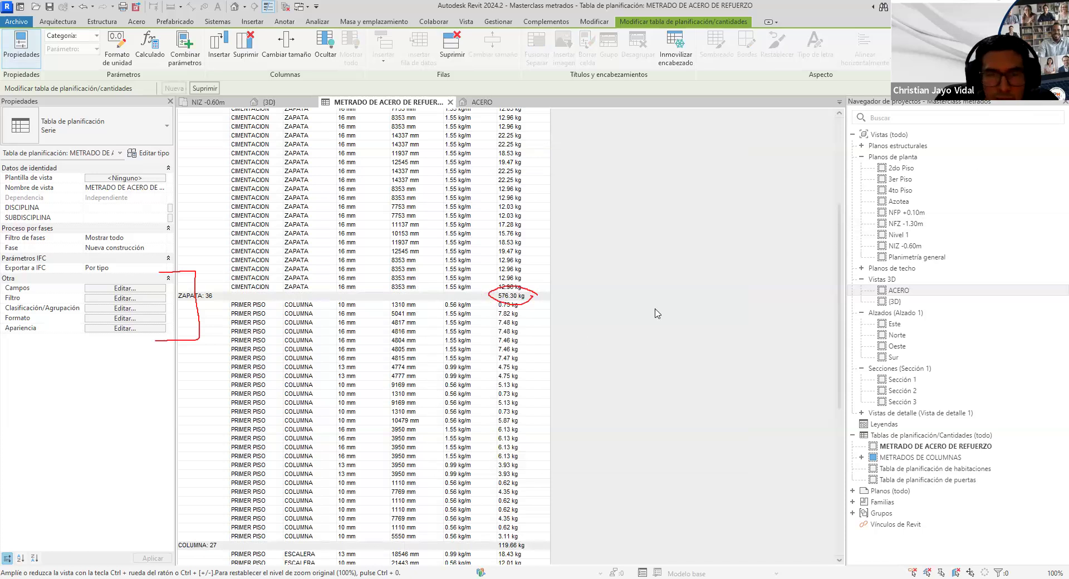
{"action": "scroll", "coordinate": [658, 312], "scroll_direction": "down", "scroll_amount": 3}
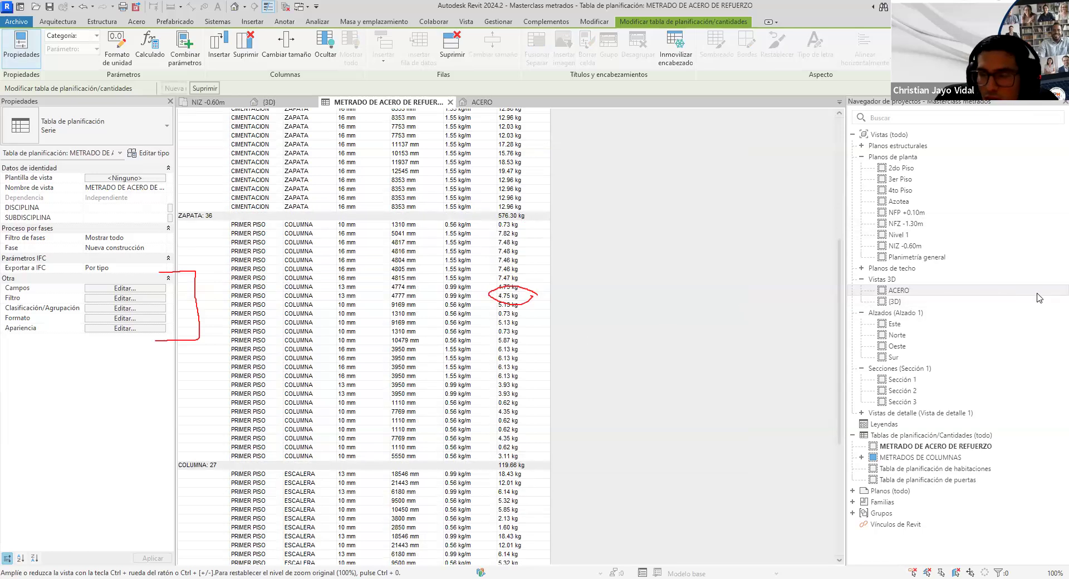
{"action": "scroll", "coordinate": [649, 291], "scroll_direction": "up", "scroll_amount": 9}
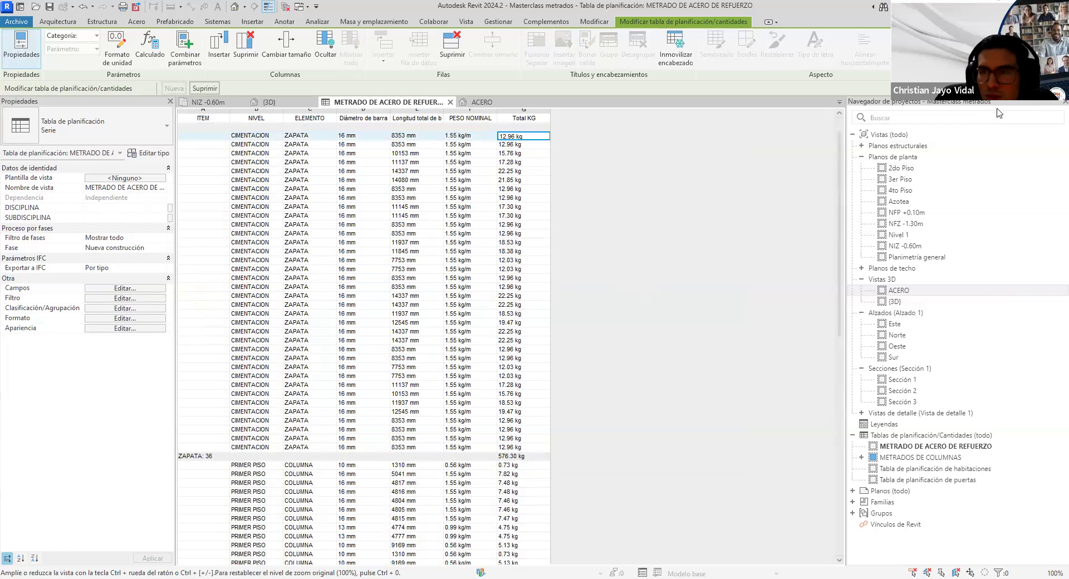
{"action": "mouse_move", "coordinate": [372, 131]}
{"action": "left_mouse_down"}
{"action": "mouse_move", "coordinate": [332, 129]}
{"action": "mouse_move", "coordinate": [356, 142]}
{"action": "mouse_move", "coordinate": [370, 131]}
{"action": "mouse_move", "coordinate": [358, 156]}
{"action": "mouse_move", "coordinate": [336, 154]}
{"action": "left_mouse_up"}
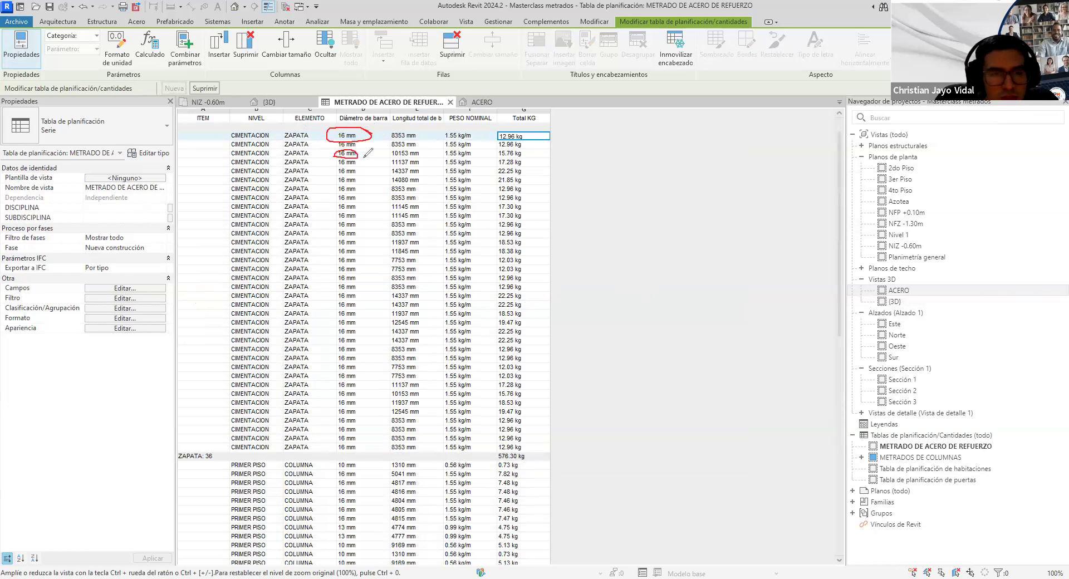
{"action": "mouse_move", "coordinate": [360, 458]}
{"action": "left_mouse_down"}
{"action": "mouse_move", "coordinate": [335, 460]}
{"action": "mouse_move", "coordinate": [359, 467]}
{"action": "mouse_move", "coordinate": [357, 458]}
{"action": "left_mouse_up"}
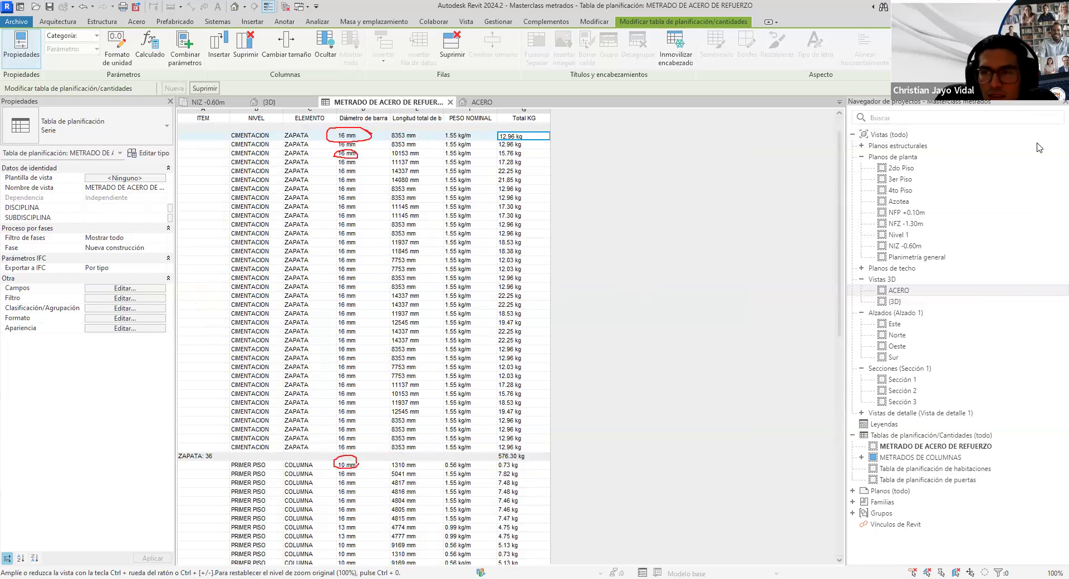
{"action": "mouse_move", "coordinate": [164, 276]}
{"action": "left_mouse_down"}
{"action": "mouse_move", "coordinate": [78, 285]}
{"action": "mouse_move", "coordinate": [151, 350]}
{"action": "mouse_move", "coordinate": [162, 273]}
{"action": "left_mouse_up"}
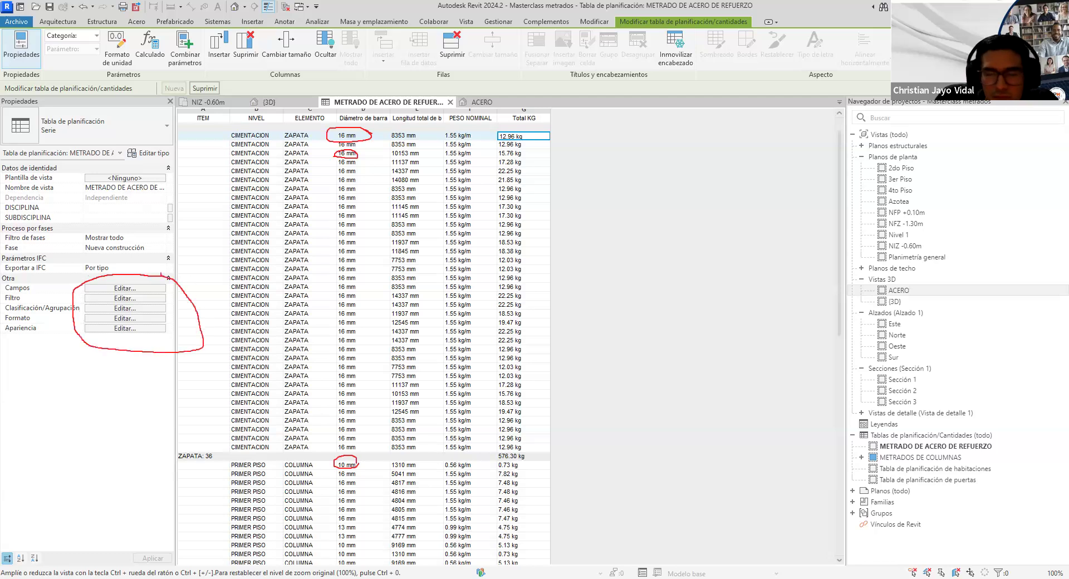
Open the field format settings of the Diámetro de barra field in the schedule properties
{"action": "left_click", "coordinate": [161, 299]}
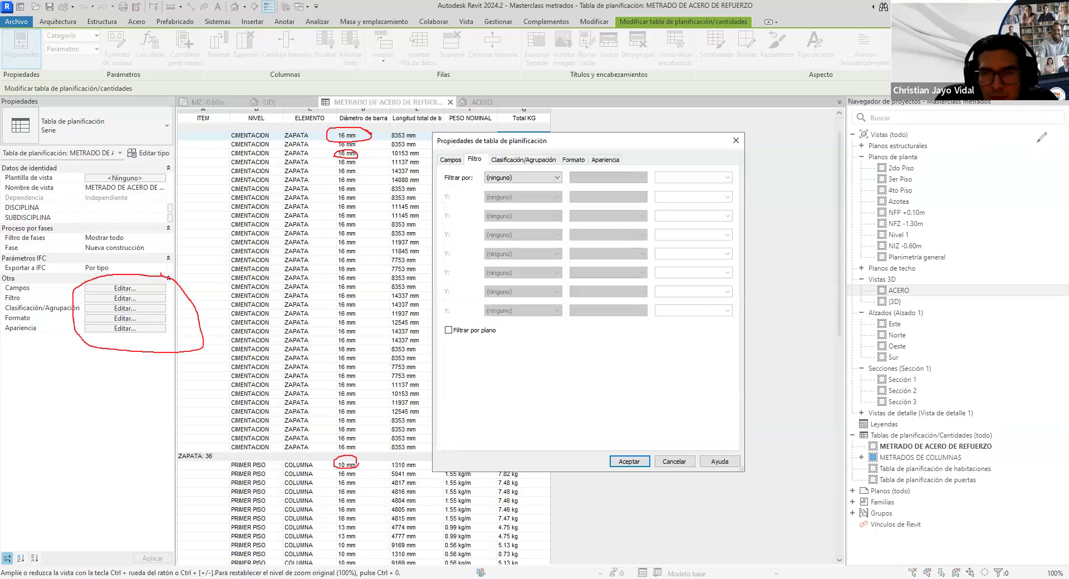
{"action": "mouse_move", "coordinate": [580, 129]}
{"action": "left_mouse_down"}
{"action": "mouse_move", "coordinate": [564, 157]}
{"action": "mouse_move", "coordinate": [571, 148]}
{"action": "left_mouse_up"}
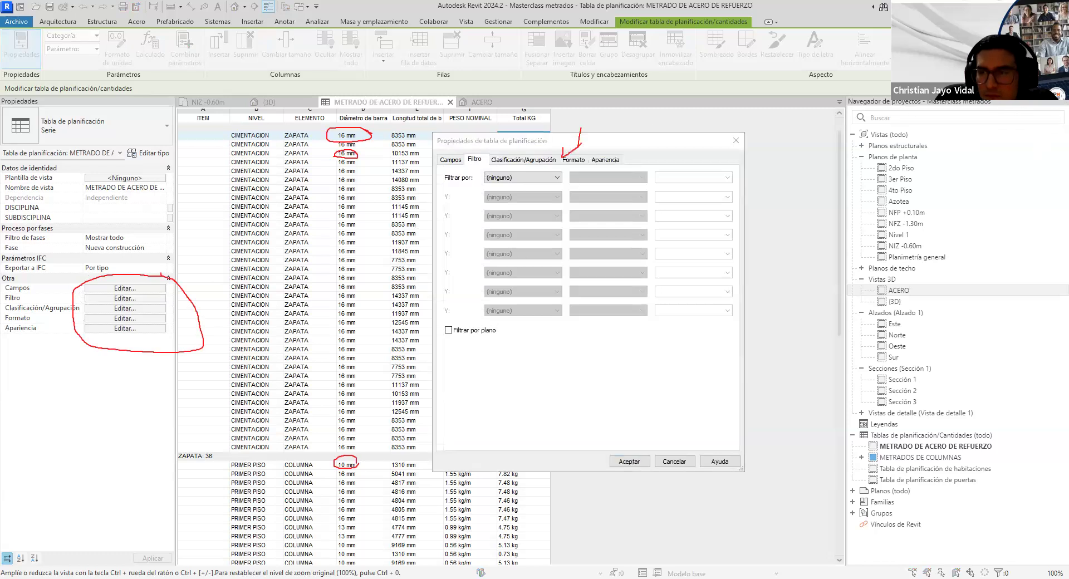
{"action": "left_click", "coordinate": [576, 161]}
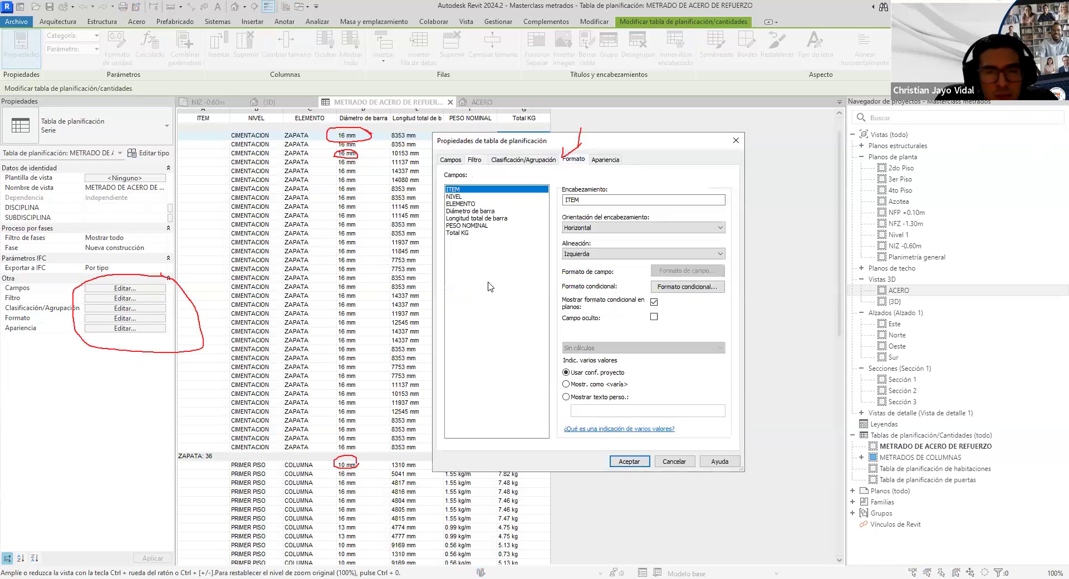
{"action": "left_click", "coordinate": [495, 211]}
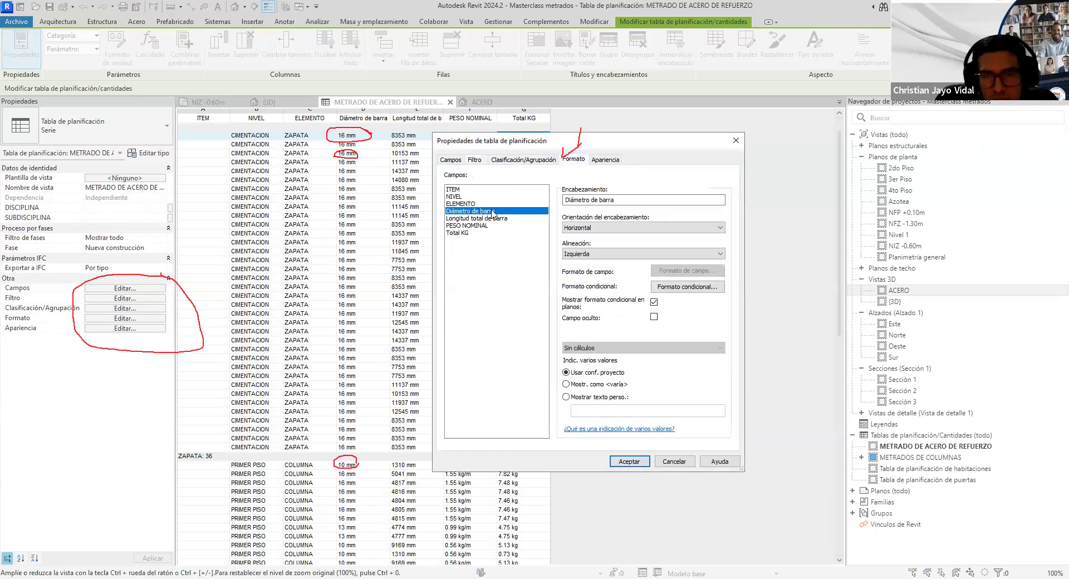
{"action": "left_click", "coordinate": [465, 204]}
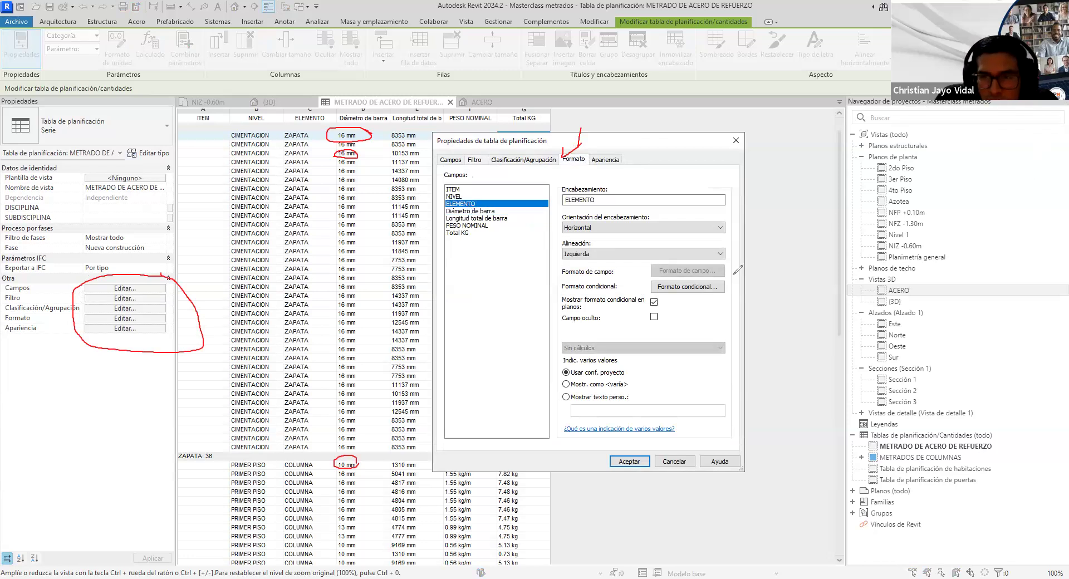
{"action": "left_click_drag", "start_coordinate": [737, 270], "coordinate": [741, 273]}
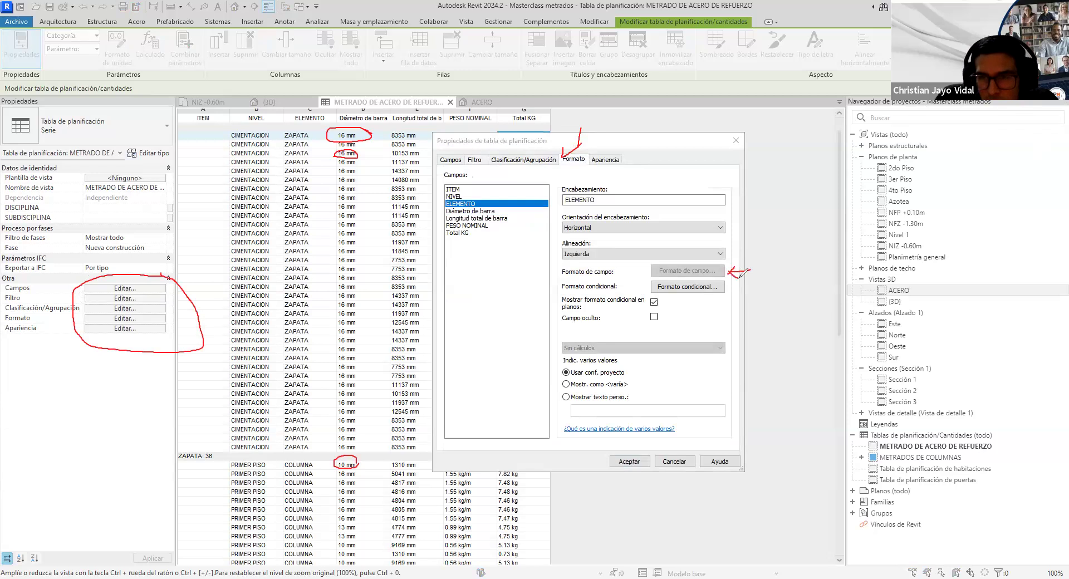
{"action": "left_click", "coordinate": [491, 212]}
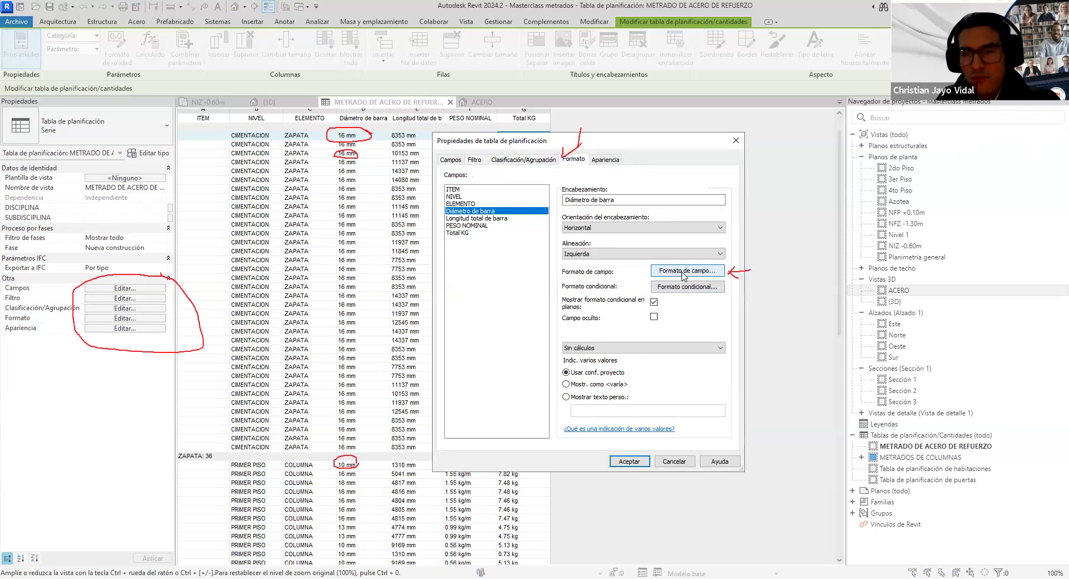
{"action": "left_click", "coordinate": [684, 272]}
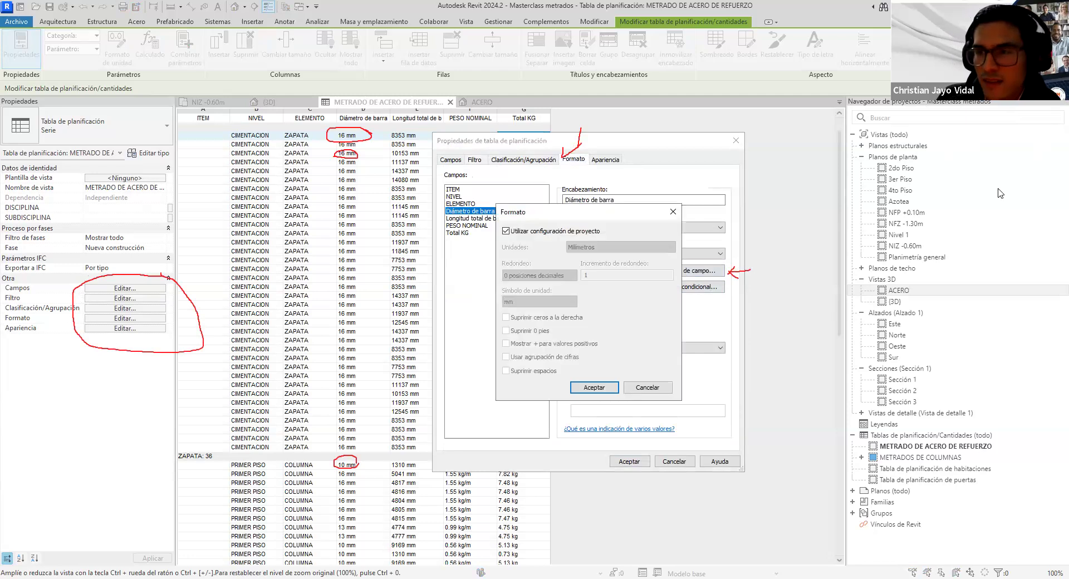
Override the project settings for the bar diameter with Pulgadas fraccionarias units and the " symbol, and accept the schedule properties
{"action": "mouse_move", "coordinate": [514, 233]}
{"action": "left_mouse_down"}
{"action": "mouse_move", "coordinate": [618, 229]}
{"action": "mouse_move", "coordinate": [554, 214]}
{"action": "mouse_move", "coordinate": [504, 220]}
{"action": "mouse_move", "coordinate": [511, 234]}
{"action": "left_mouse_up"}
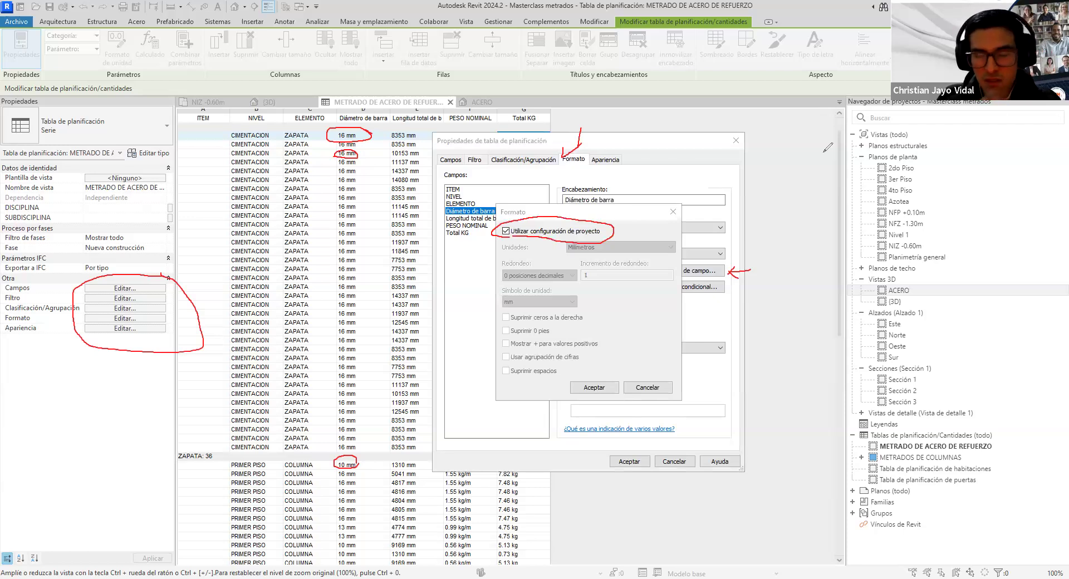
{"action": "left_click", "coordinate": [506, 231]}
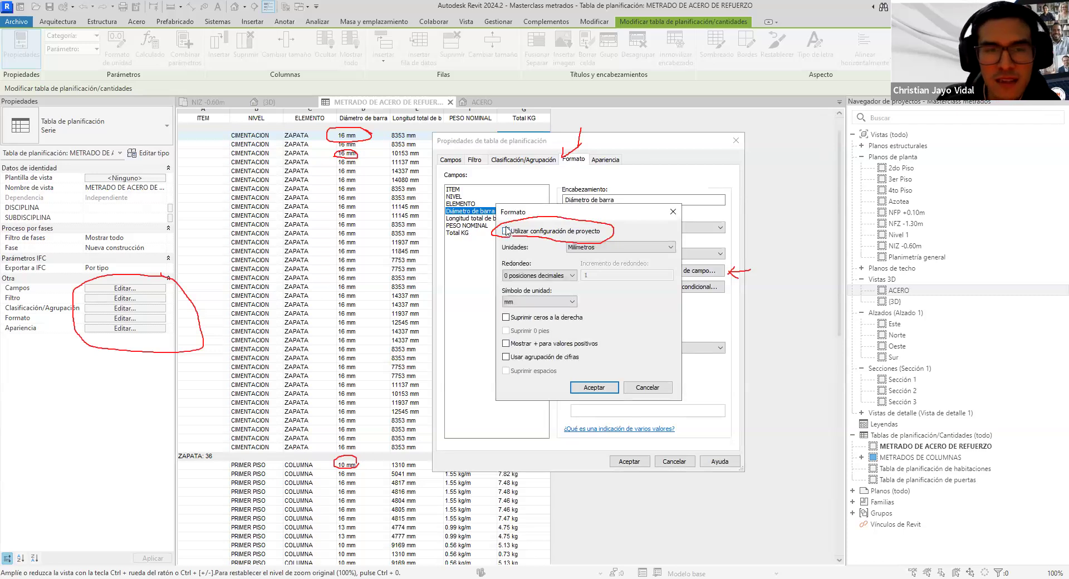
{"action": "left_click", "coordinate": [670, 248]}
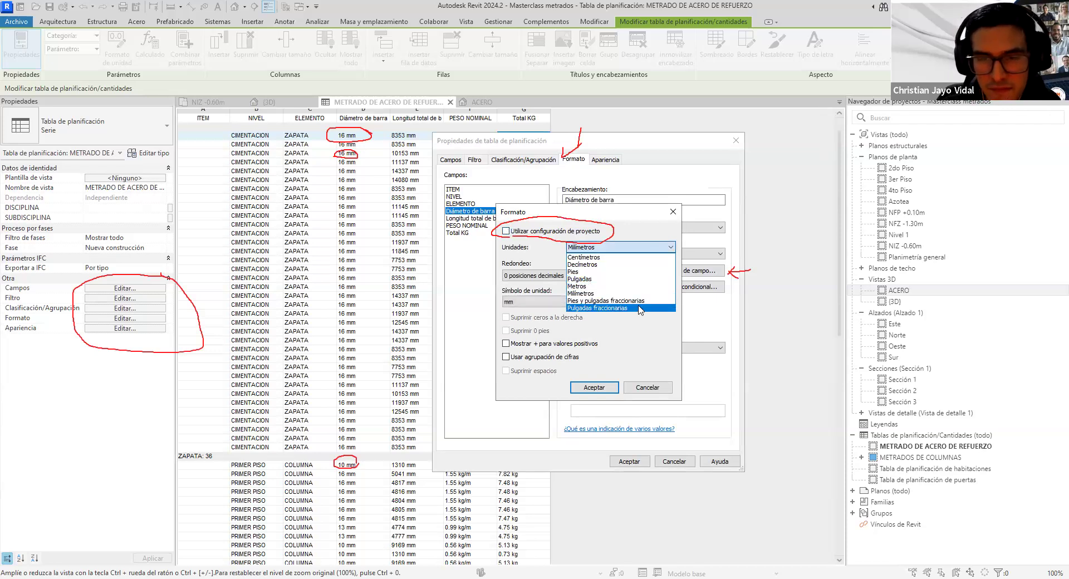
{"action": "left_click", "coordinate": [640, 308]}
{"action": "left_click", "coordinate": [571, 301]}
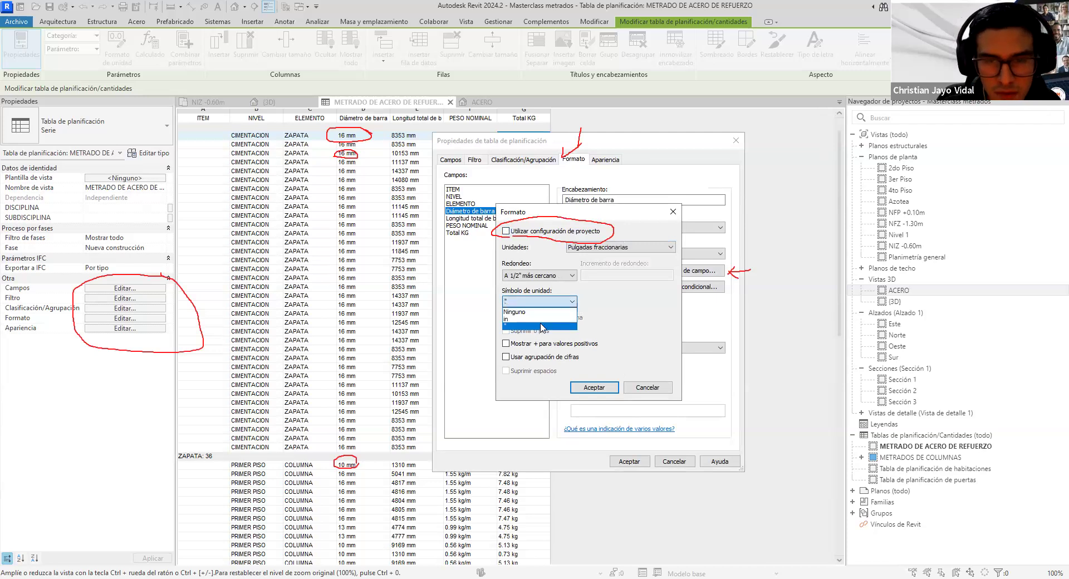
{"action": "left_click", "coordinate": [541, 328]}
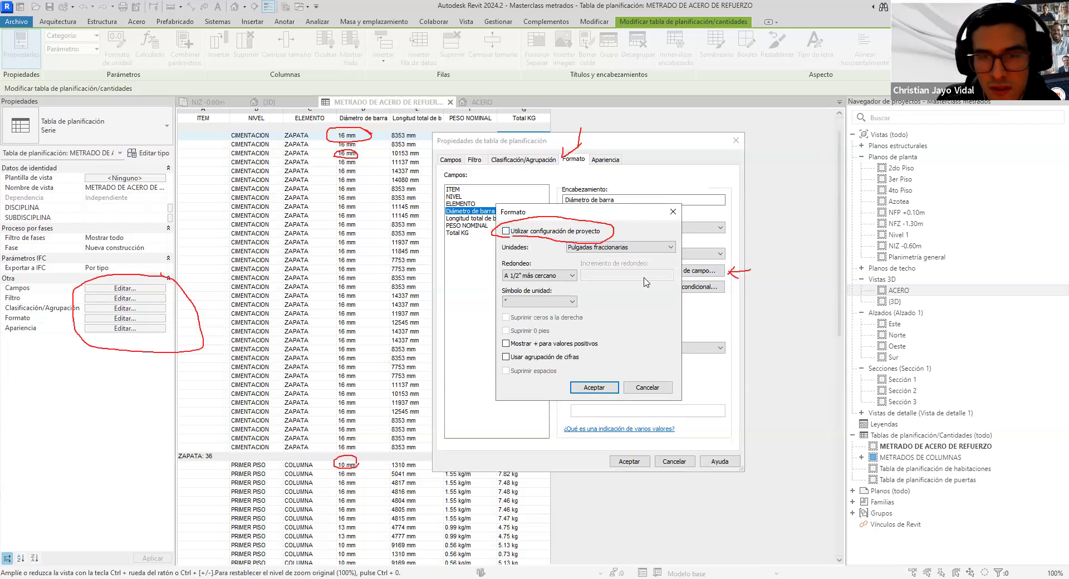
{"action": "left_click", "coordinate": [605, 388]}
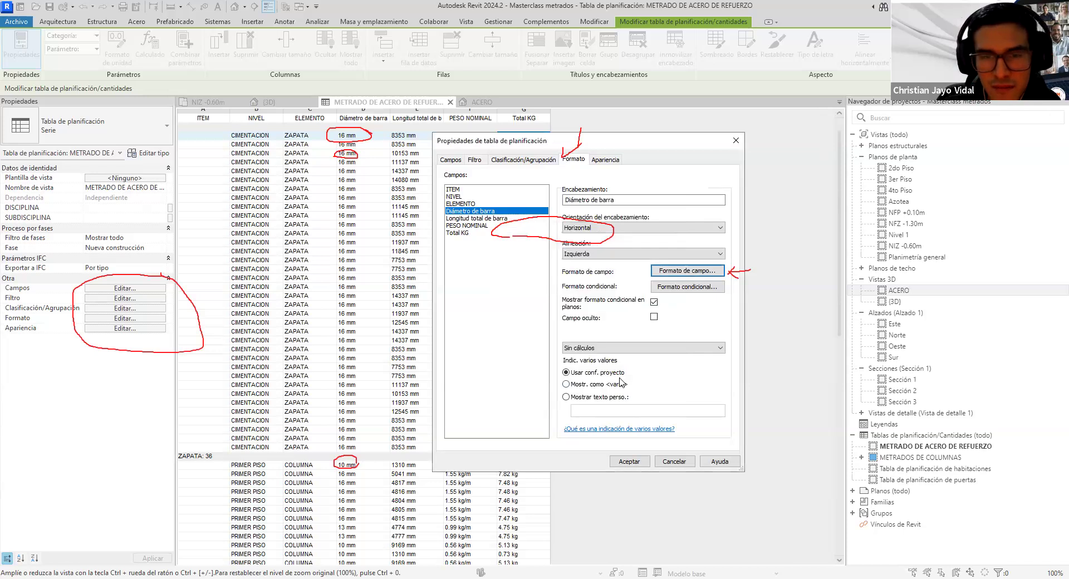
{"action": "left_click", "coordinate": [629, 462]}
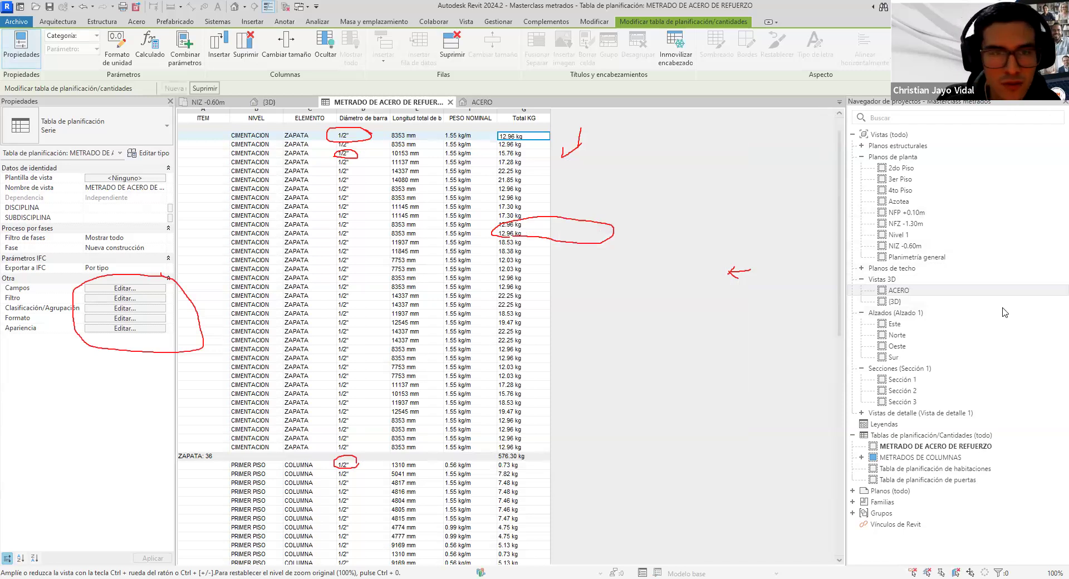
Clear the markings and check the Diámetro de barra column across the footing, column, stair and slab rows
{"action": "key", "text": "e"}
{"action": "left_click_drag", "start_coordinate": [334, 124], "coordinate": [398, 123]}
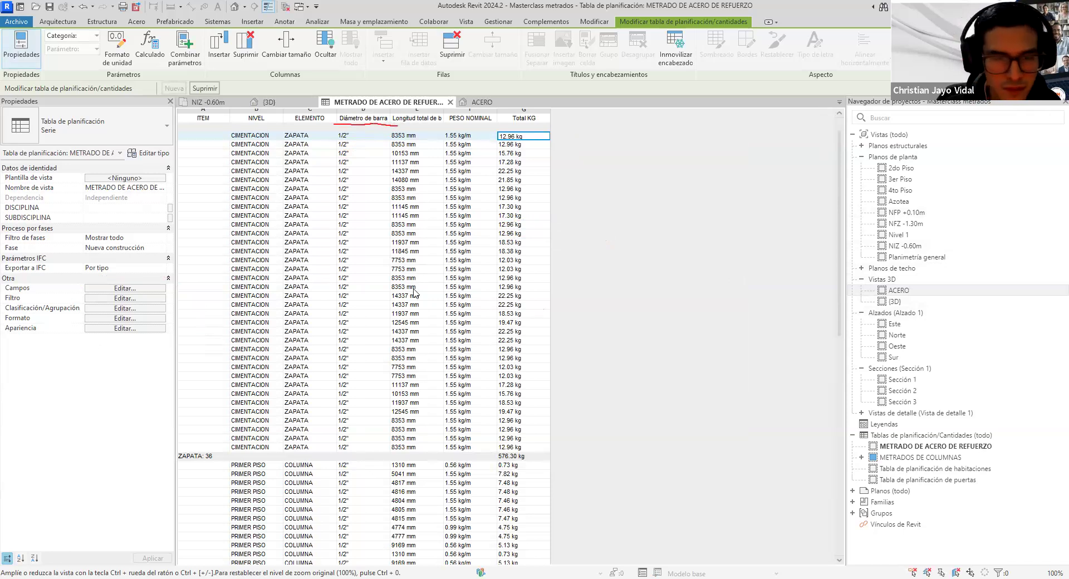
{"action": "scroll", "coordinate": [418, 300], "scroll_direction": "down", "scroll_amount": 15}
{"action": "scroll", "coordinate": [419, 355], "scroll_direction": "up", "scroll_amount": 5}
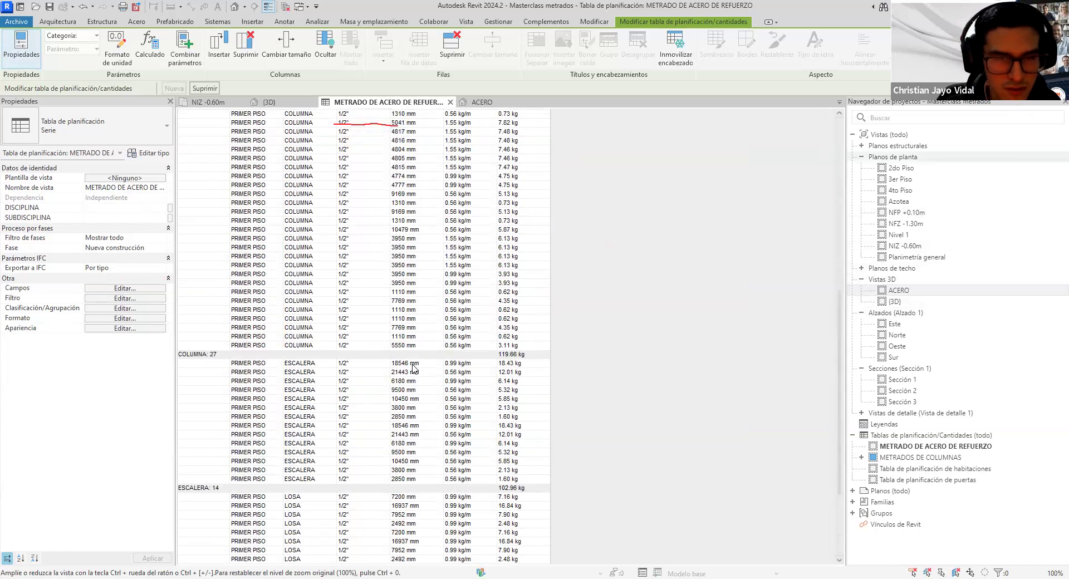
{"action": "scroll", "coordinate": [414, 367], "scroll_direction": "down", "scroll_amount": 5}
{"action": "scroll", "coordinate": [414, 367], "scroll_direction": "up", "scroll_amount": 15}
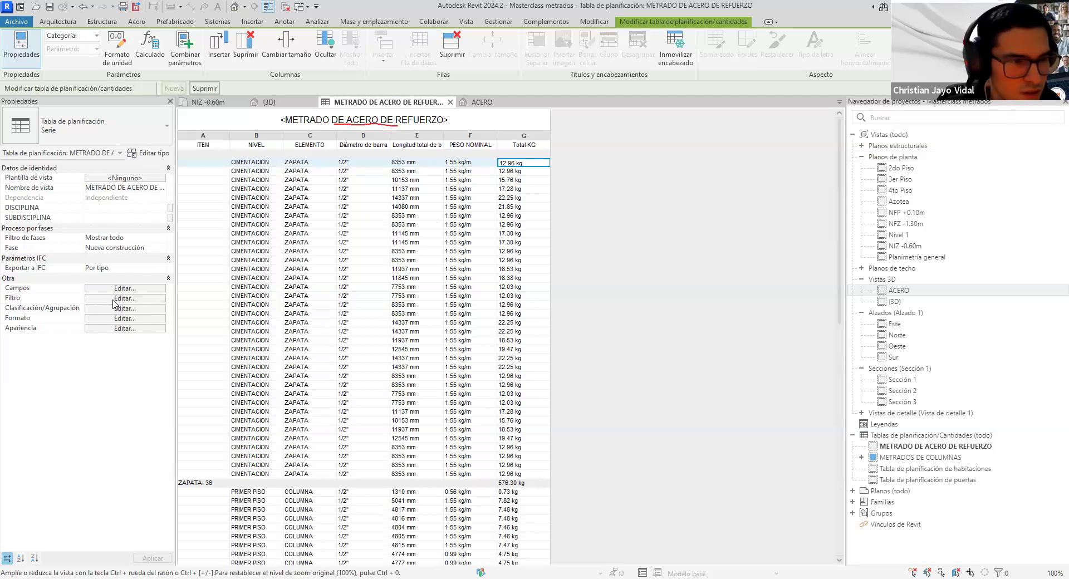
Set the rounding of the Diámetro de barra field format to A 1/16" más cercano and accept the schedule properties
{"action": "left_click", "coordinate": [143, 310]}
{"action": "left_click", "coordinate": [573, 159]}
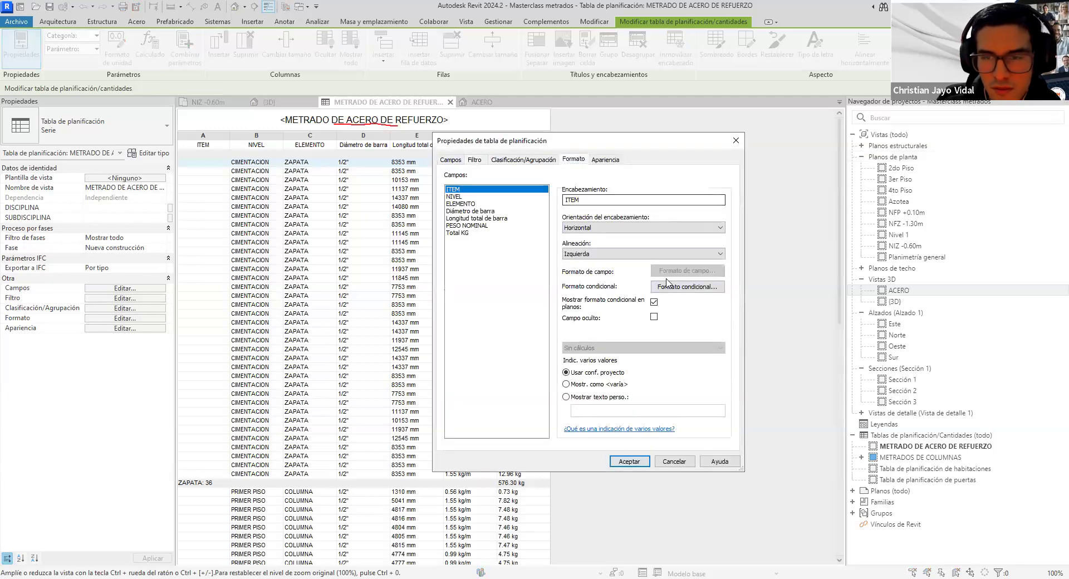
{"action": "left_click", "coordinate": [465, 211]}
{"action": "left_click", "coordinate": [675, 273]}
{"action": "left_click", "coordinate": [570, 277]}
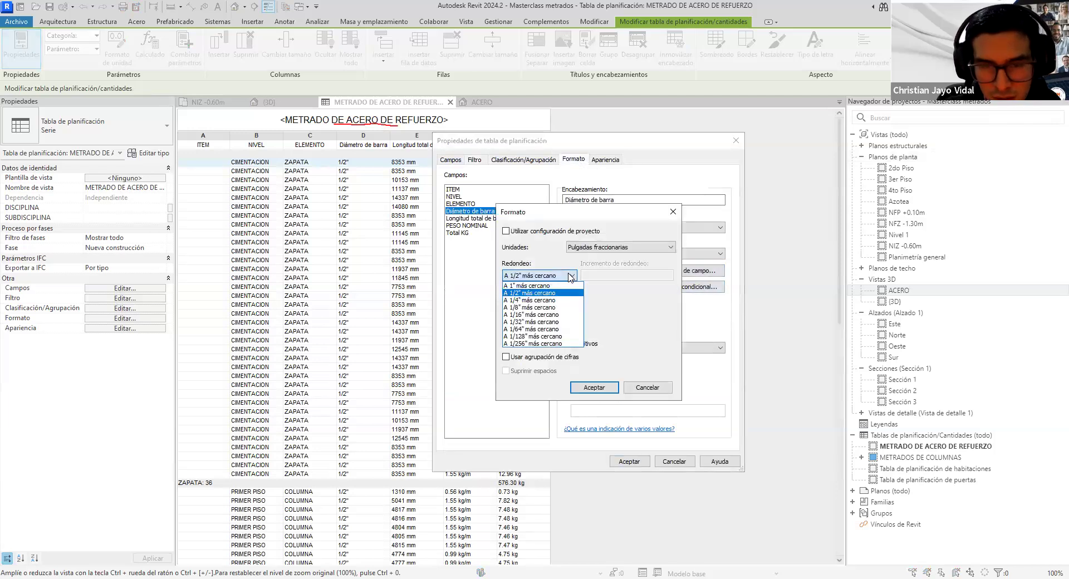
{"action": "left_click", "coordinate": [560, 315]}
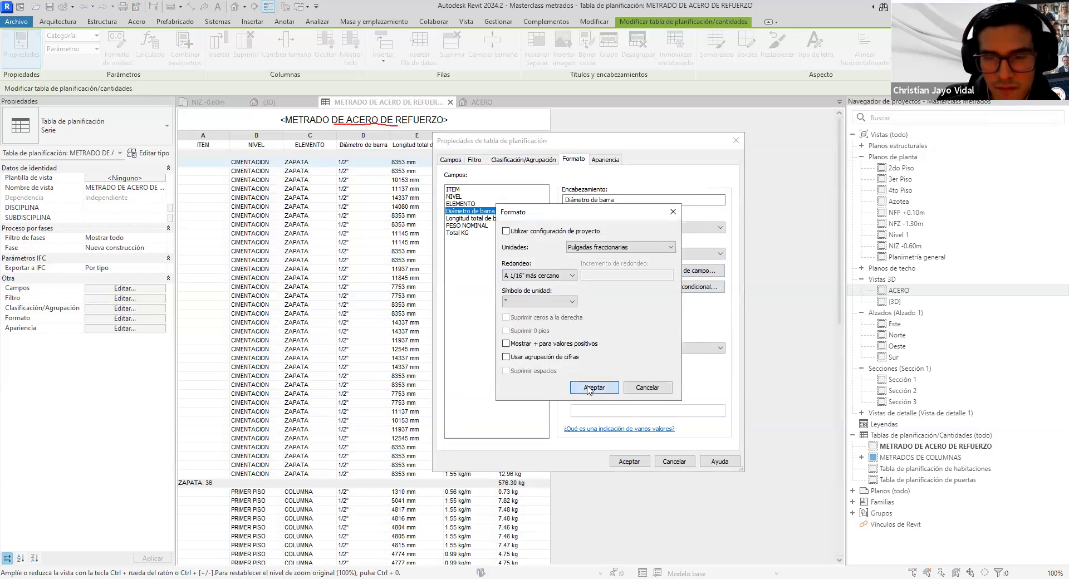
{"action": "left_click", "coordinate": [591, 389]}
{"action": "left_click", "coordinate": [629, 461]}
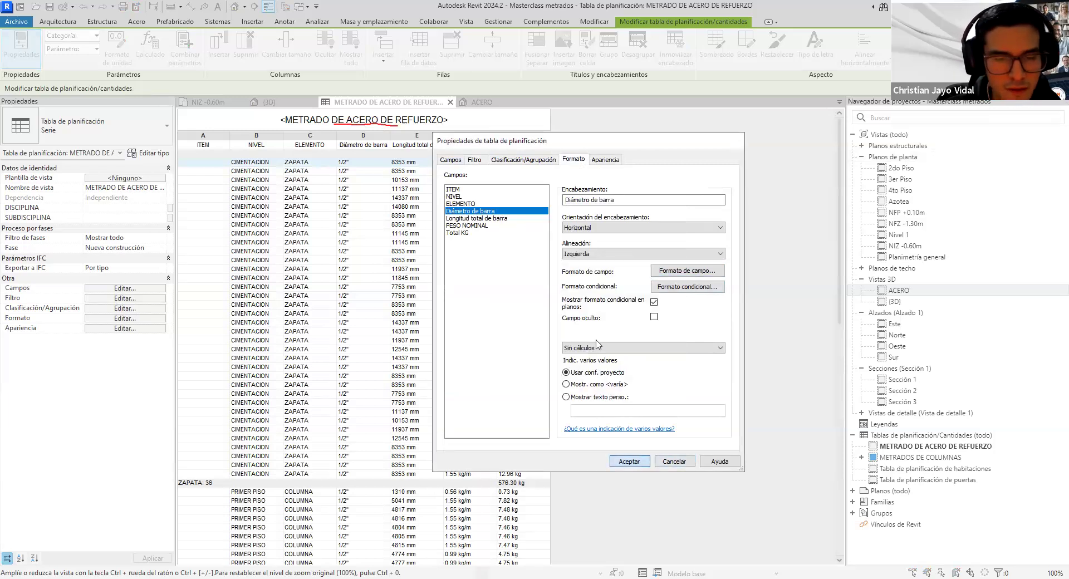
{"action": "scroll", "coordinate": [604, 337], "scroll_direction": "down", "scroll_amount": 8}
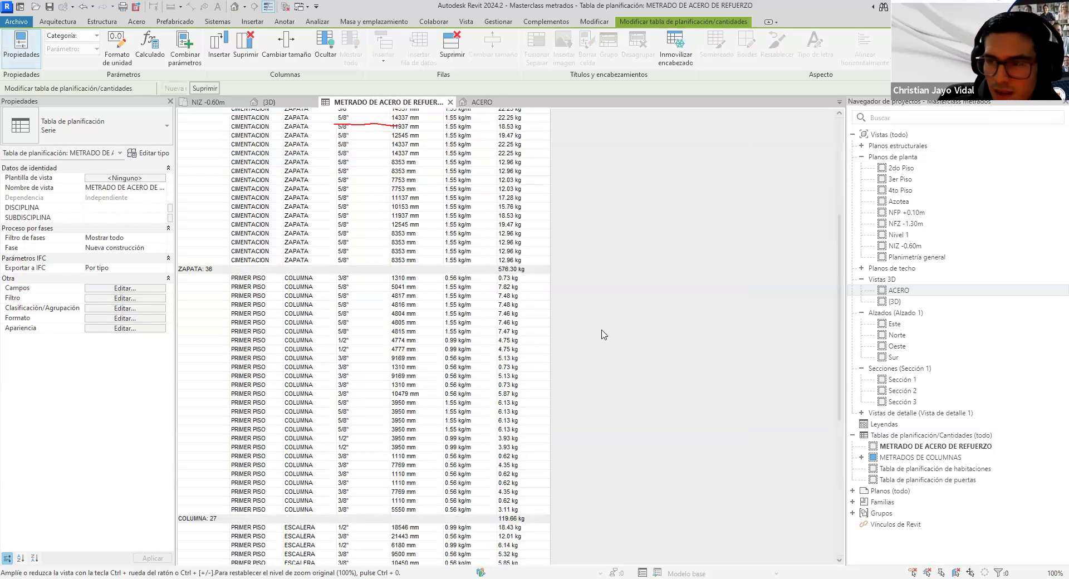
{"action": "scroll", "coordinate": [604, 334], "scroll_direction": "up", "scroll_amount": 8}
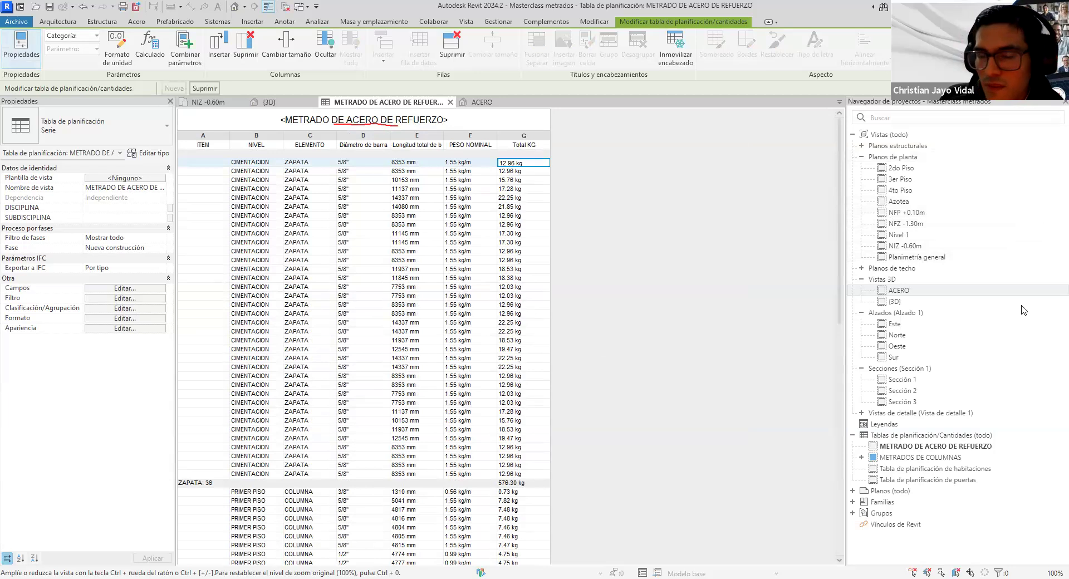
Review the Redondeo setting in the Diámetro de barra field format, and check the bar diameters down the schedule
{"action": "left_click", "coordinate": [102, 321]}
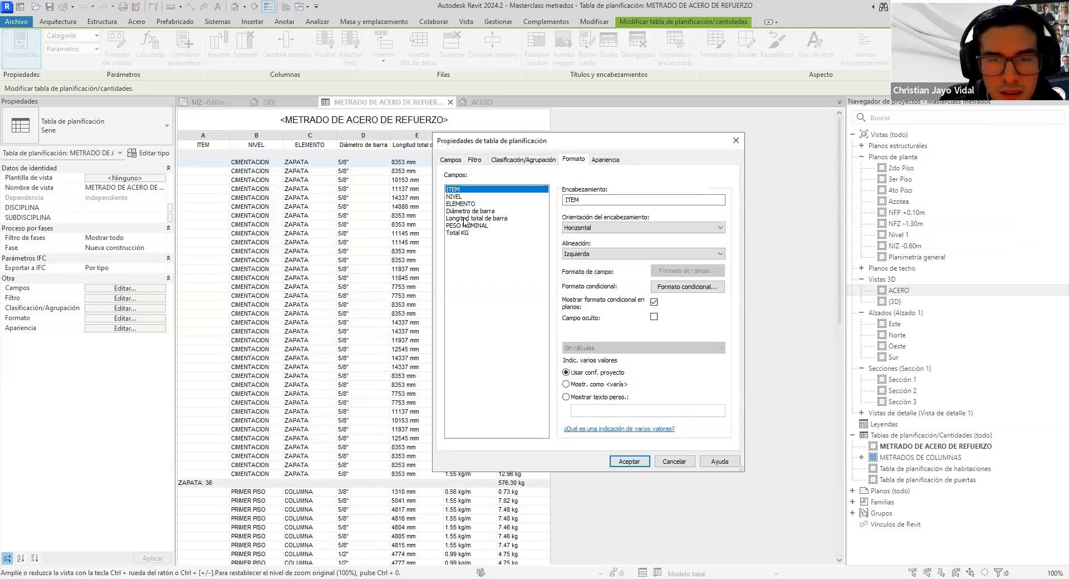
{"action": "left_click", "coordinate": [465, 211]}
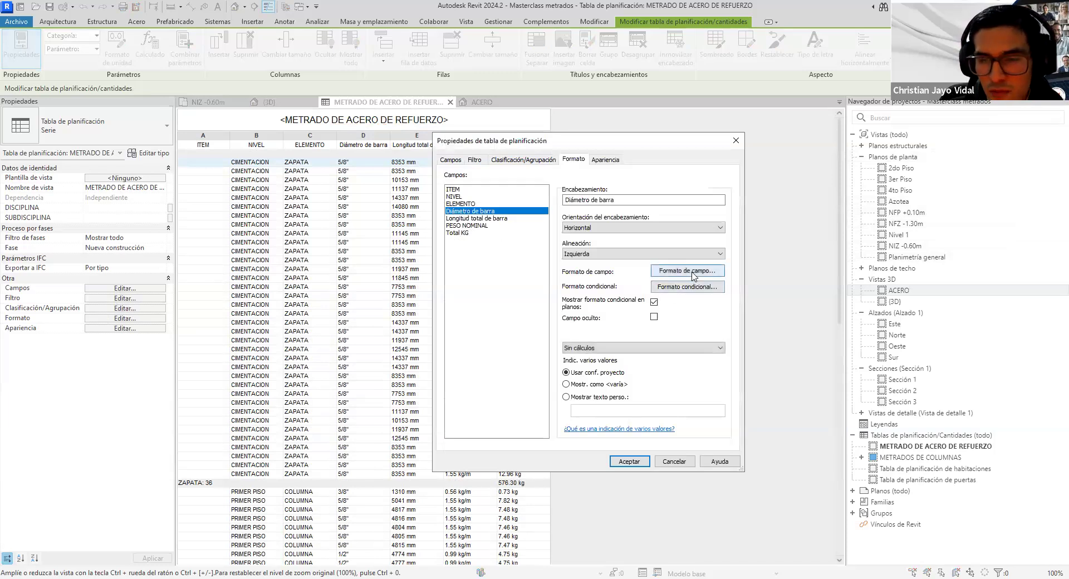
{"action": "left_click", "coordinate": [692, 271]}
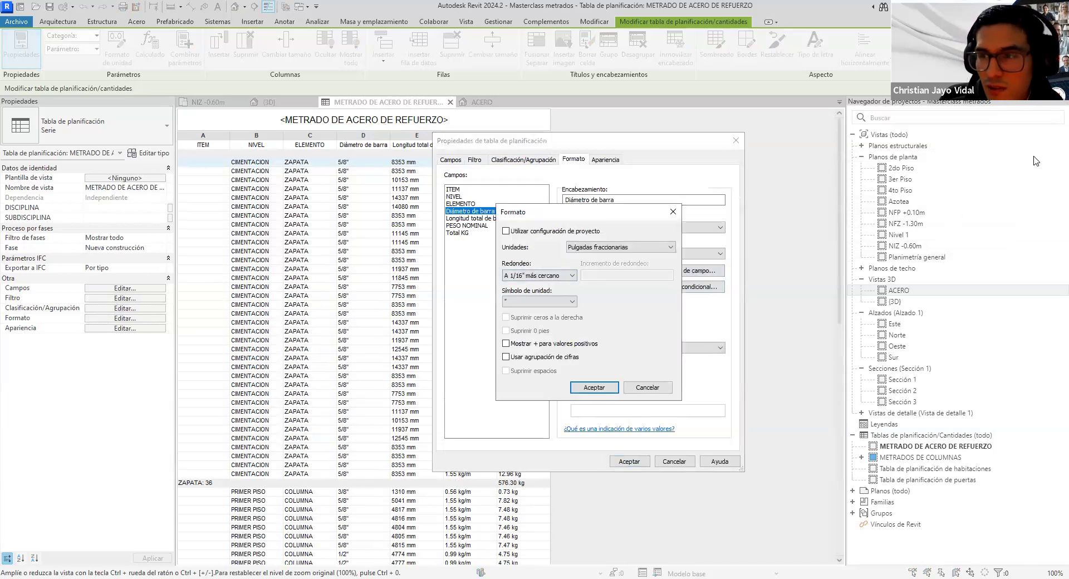
{"action": "left_click_drag", "start_coordinate": [509, 260], "coordinate": [533, 257]}
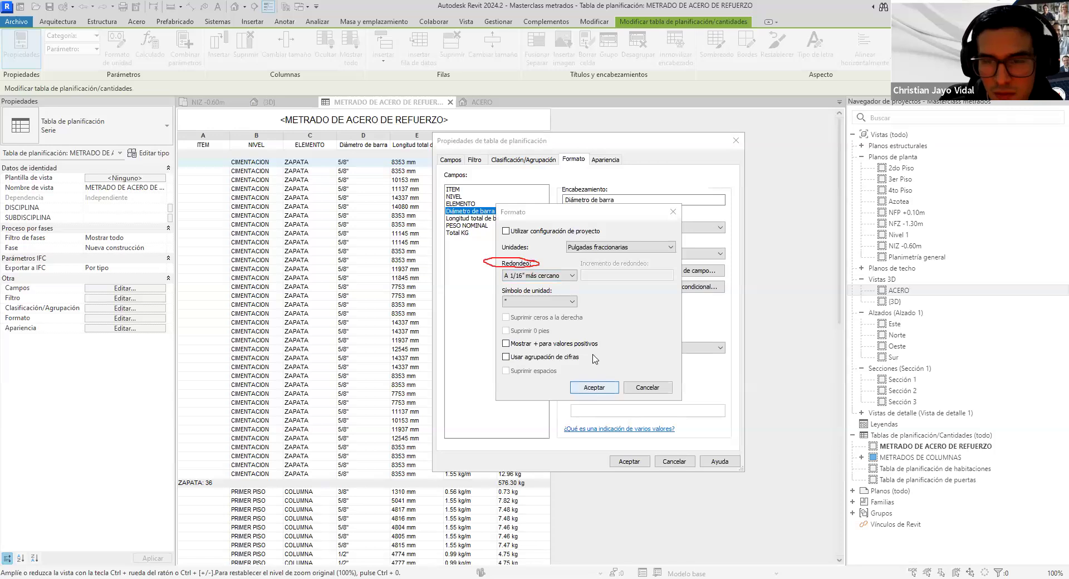
{"action": "left_click", "coordinate": [587, 389]}
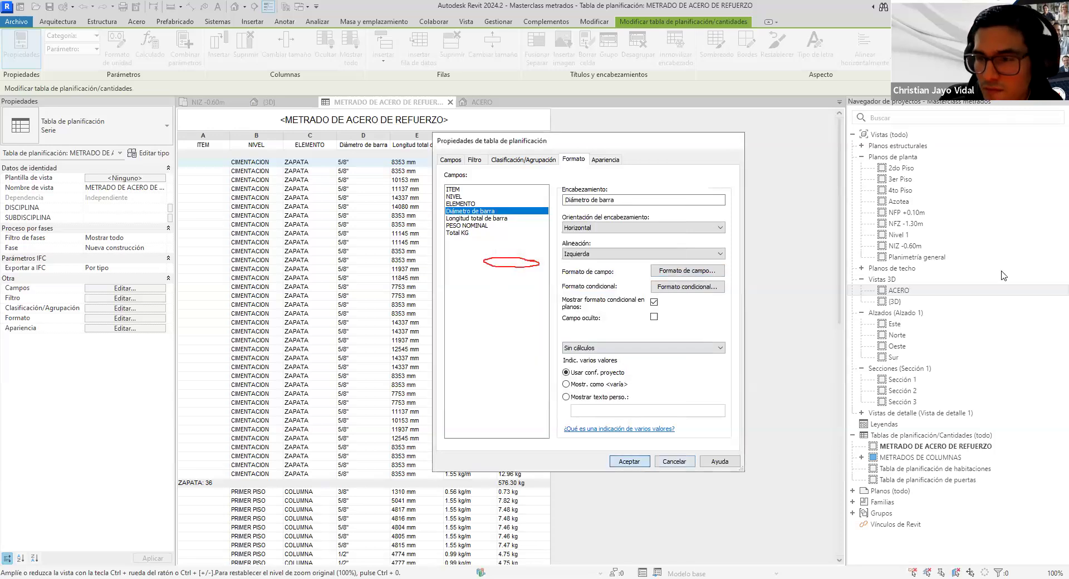
{"action": "key", "text": "Return"}
{"action": "scroll", "coordinate": [367, 317], "scroll_direction": "down", "scroll_amount": 10}
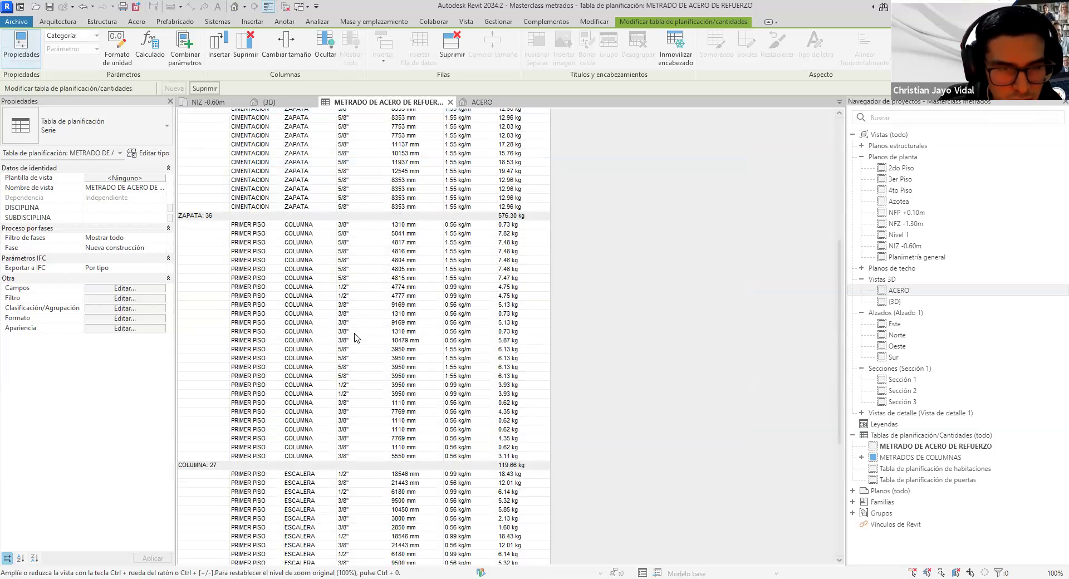
{"action": "scroll", "coordinate": [360, 392], "scroll_direction": "down", "scroll_amount": 3}
{"action": "scroll", "coordinate": [363, 396], "scroll_direction": "down", "scroll_amount": 7}
{"action": "scroll", "coordinate": [369, 399], "scroll_direction": "up", "scroll_amount": 12}
{"action": "scroll", "coordinate": [373, 392], "scroll_direction": "up", "scroll_amount": 6}
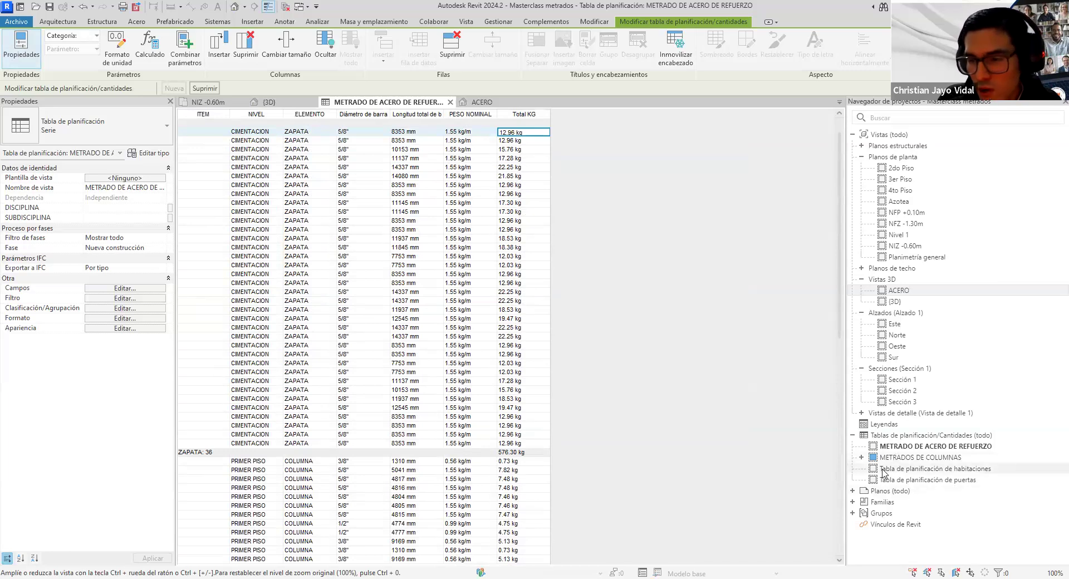
Open sheet A101 - Sin nombre and place the METRADO DE ACERO DE REFUERZO schedule beside the column schedule tables
{"action": "double_click", "coordinate": [889, 491]}
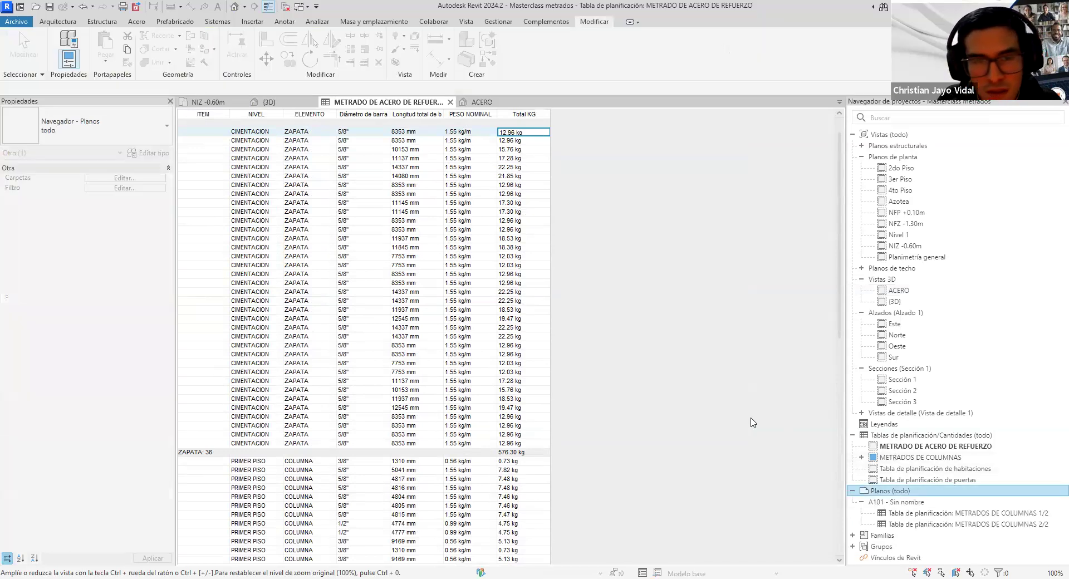
{"action": "double_click", "coordinate": [899, 502]}
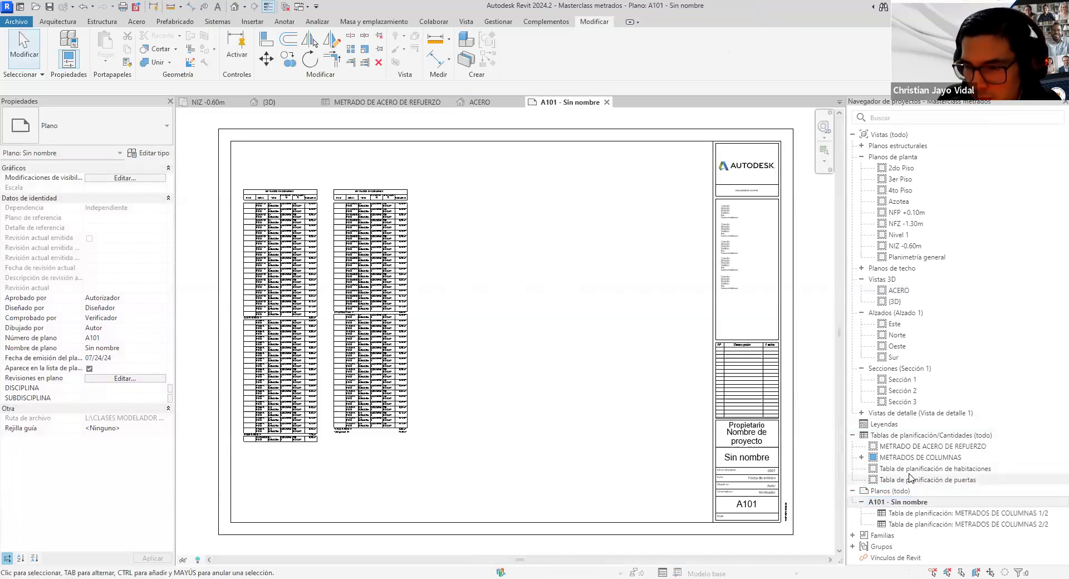
{"action": "left_click", "coordinate": [908, 448]}
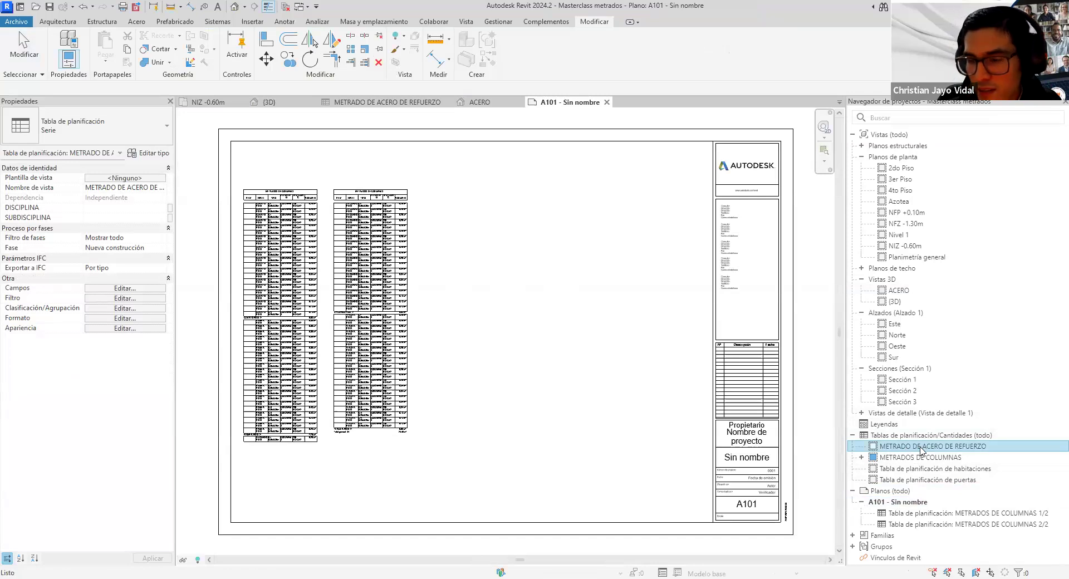
{"action": "left_click_drag", "start_coordinate": [921, 451], "coordinate": [563, 254]}
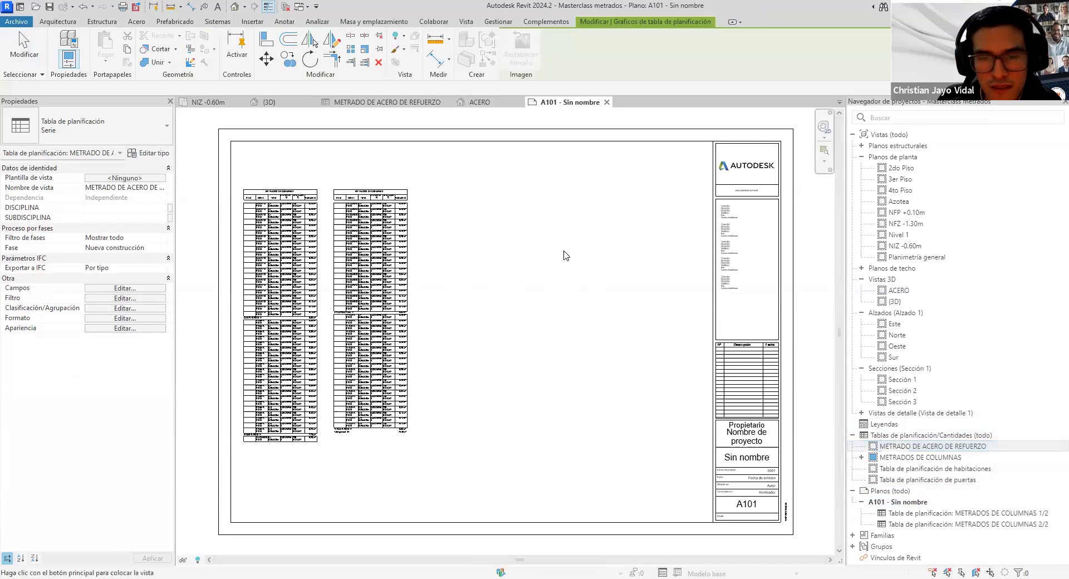
{"action": "scroll", "coordinate": [562, 309], "scroll_direction": "down", "scroll_amount": 2}
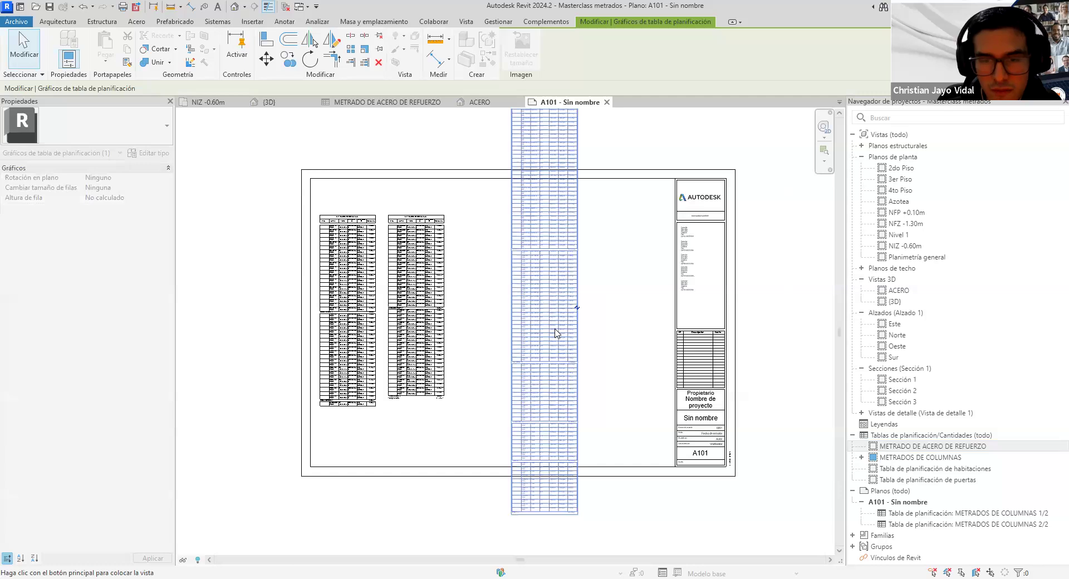
{"action": "left_click", "coordinate": [596, 340]}
{"action": "scroll", "coordinate": [596, 340], "scroll_direction": "down", "scroll_amount": 2}
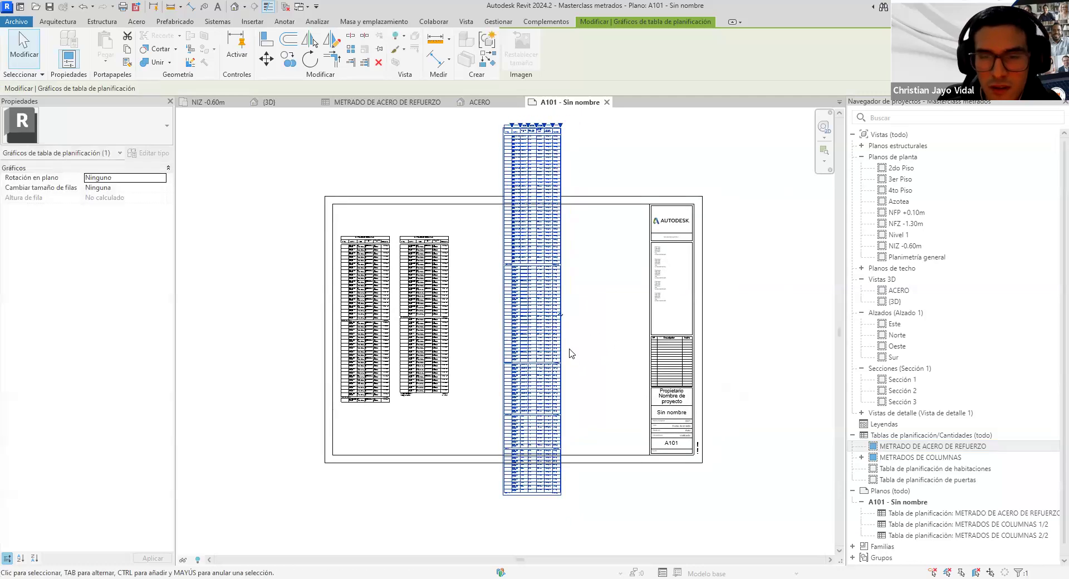
Split the placed steel schedule into two segments and arrange them side by side inside the sheet border, aligned with the column tables
{"action": "left_click", "coordinate": [563, 317]}
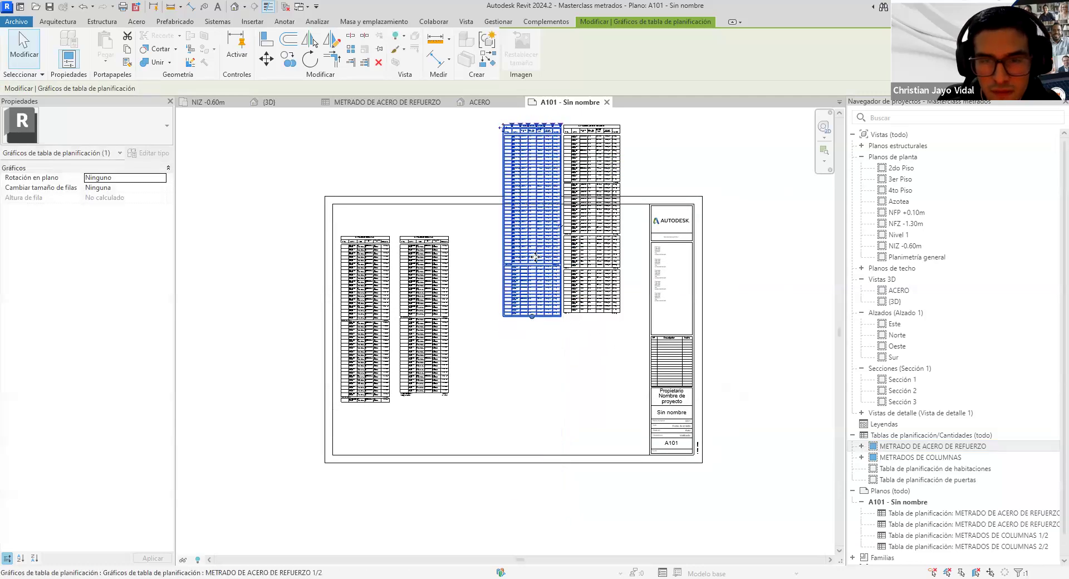
{"action": "left_click_drag", "start_coordinate": [497, 322], "coordinate": [499, 359]}
{"action": "left_click_drag", "start_coordinate": [583, 322], "coordinate": [592, 344]}
{"action": "left_click", "coordinate": [711, 329]}
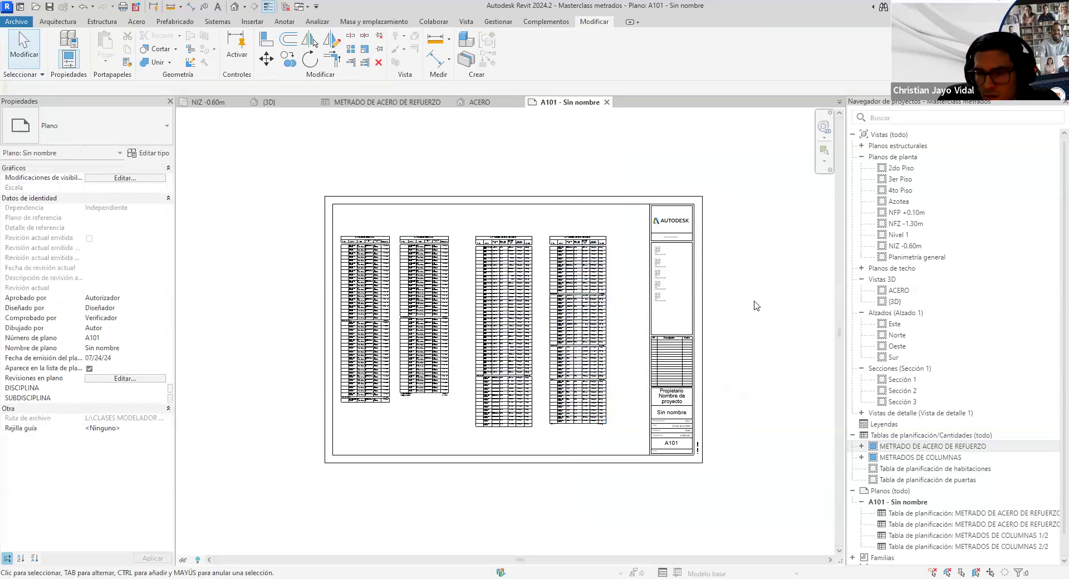
{"action": "scroll", "coordinate": [755, 304], "scroll_direction": "up", "scroll_amount": 2}
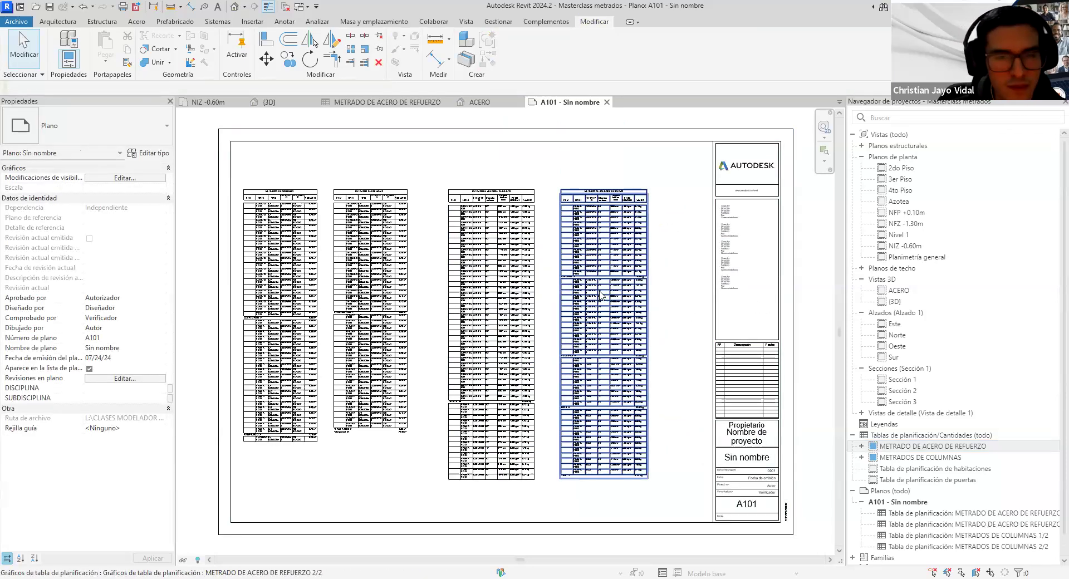